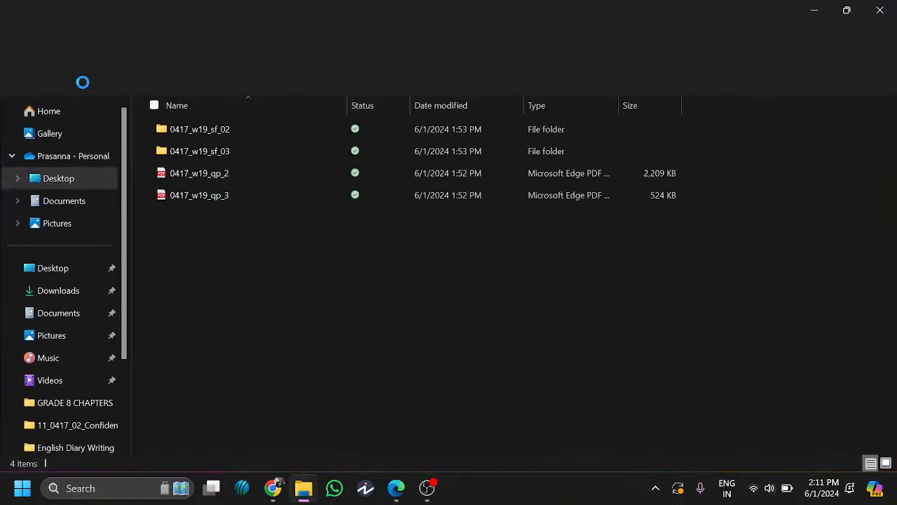
- Open the 0417_w19_qp_2 exam paper PDF in Edge and close the duplicate tab
left_click(234, 174)
double_click(234, 174)
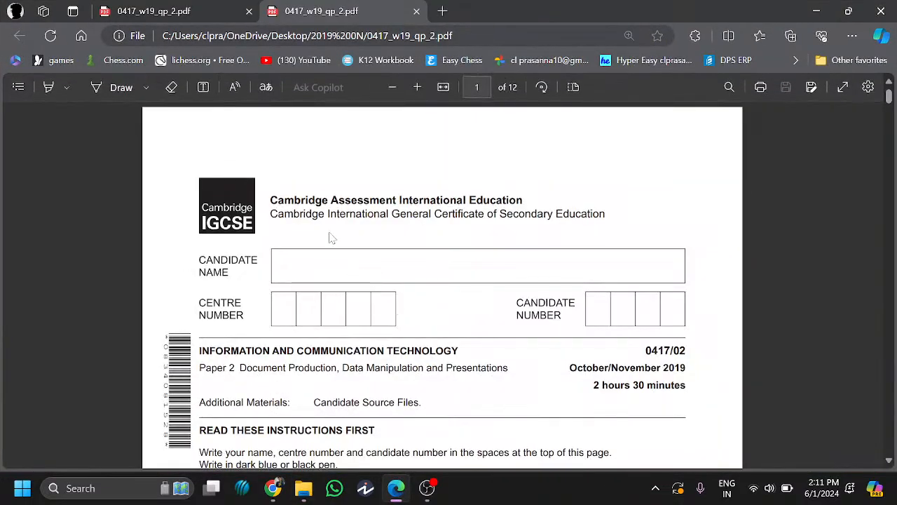
left_click(249, 12)
- Add a text box with the candidate's name in the Candidate Name box
left_click(203, 87)
left_click(287, 195)
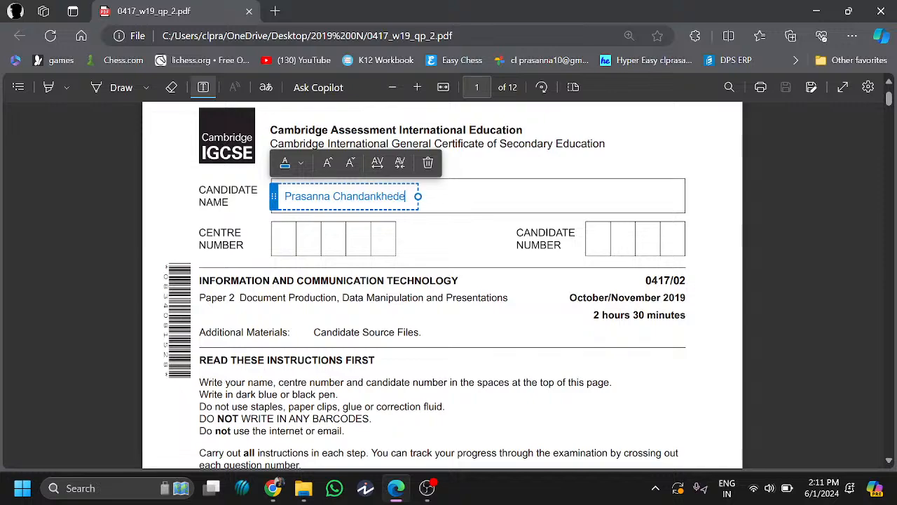
left_click(266, 250)
scroll(232, 210, "down", 2)
scroll(216, 147, "up", 2)
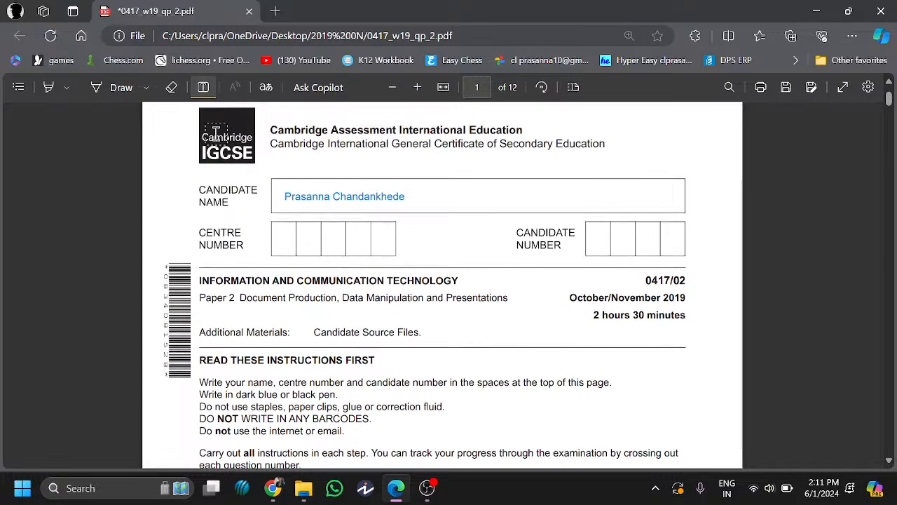
left_click(204, 91)
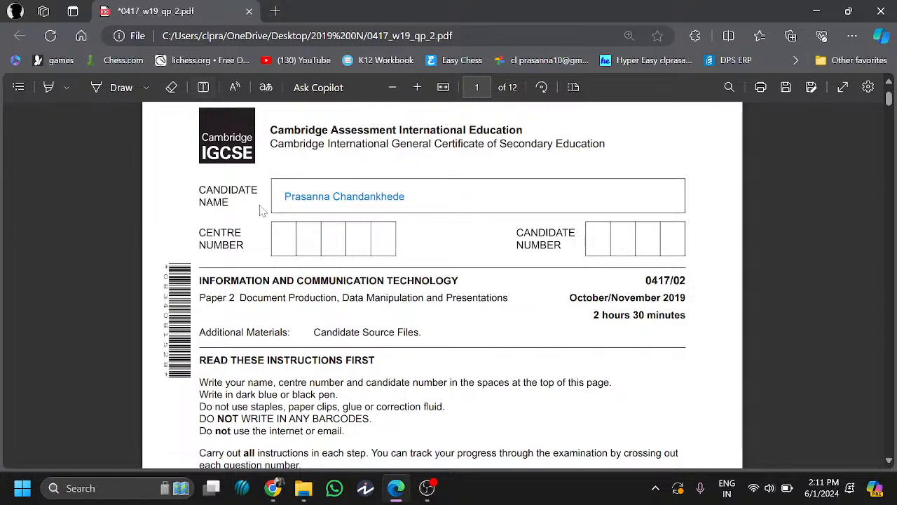
- Scroll to page 2's Task 1, select N219EVIDENCE, and return to the exam files folder
scroll(263, 271, "down", 5)
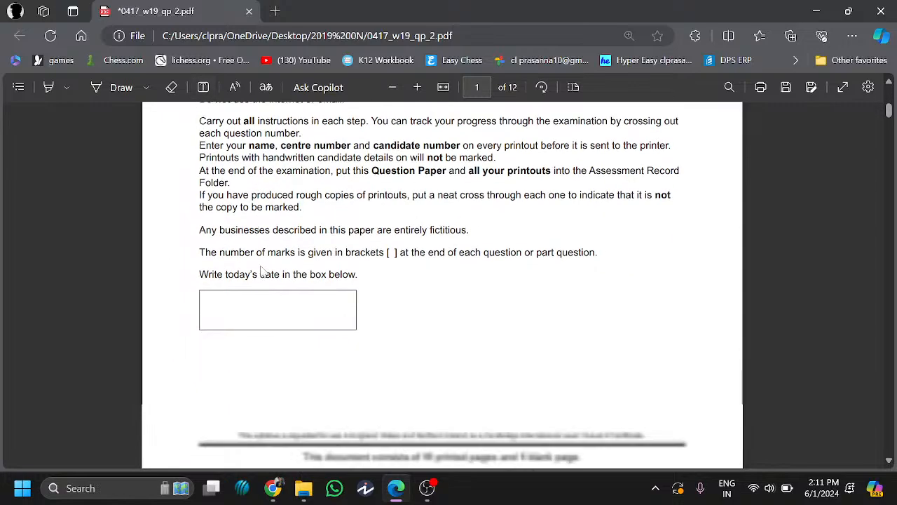
scroll(263, 271, "down", 5)
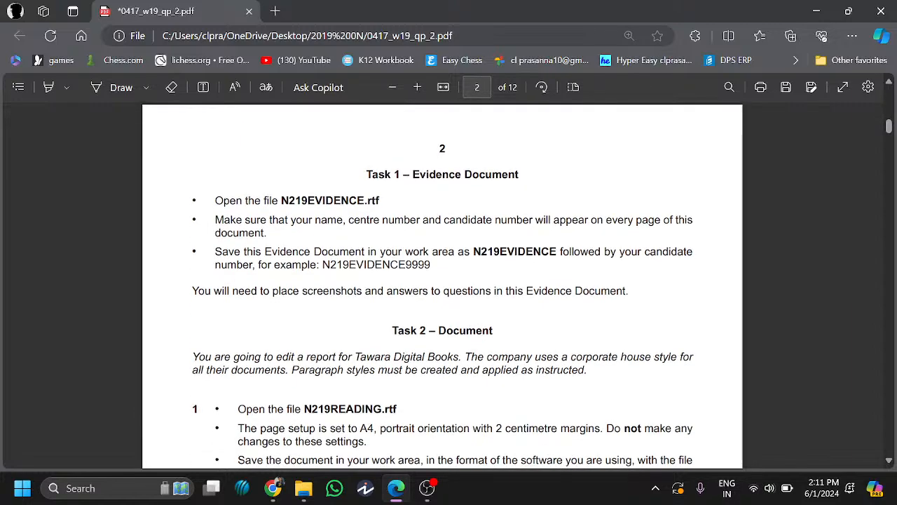
left_click_drag(282, 201, 357, 201)
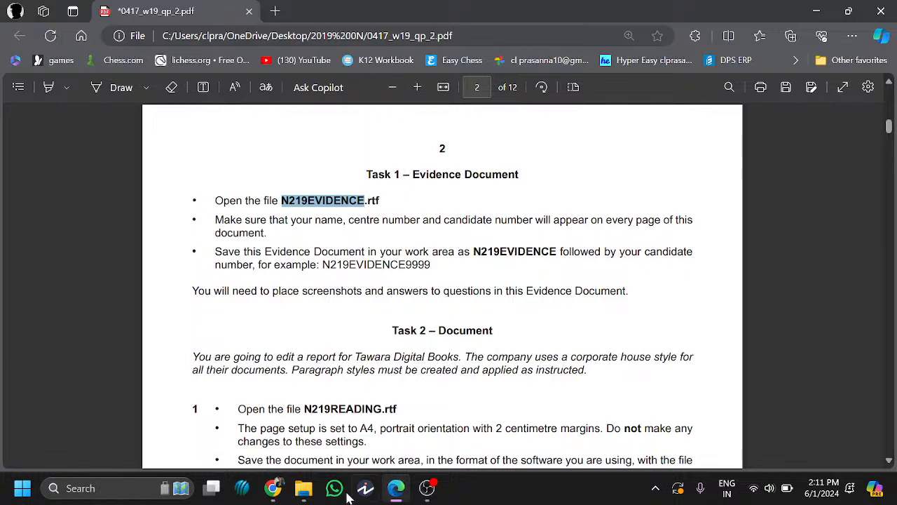
left_click(304, 488)
left_click(301, 260)
- Open N219EVIDENCE from 0417_w19_sf_02's Confidential Source Files subfolder in Word, with editing enabled
double_click(235, 131)
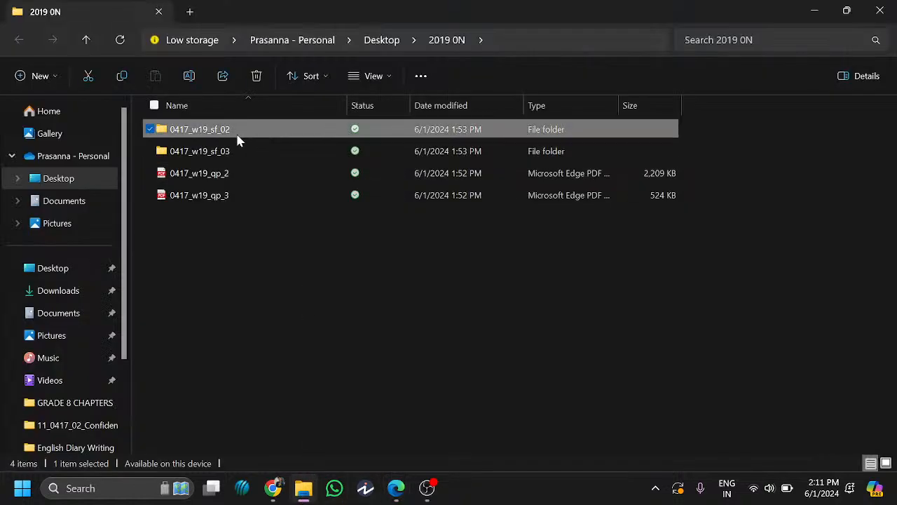
double_click(246, 135)
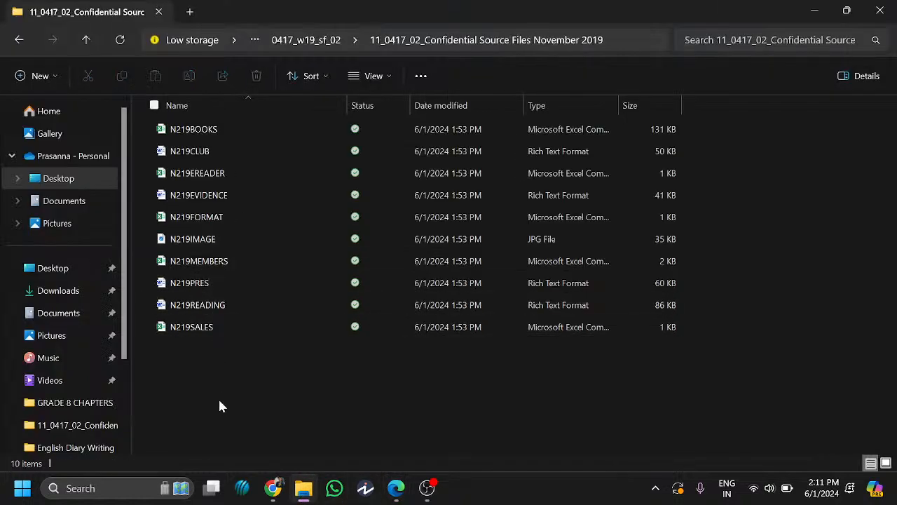
left_click(210, 198)
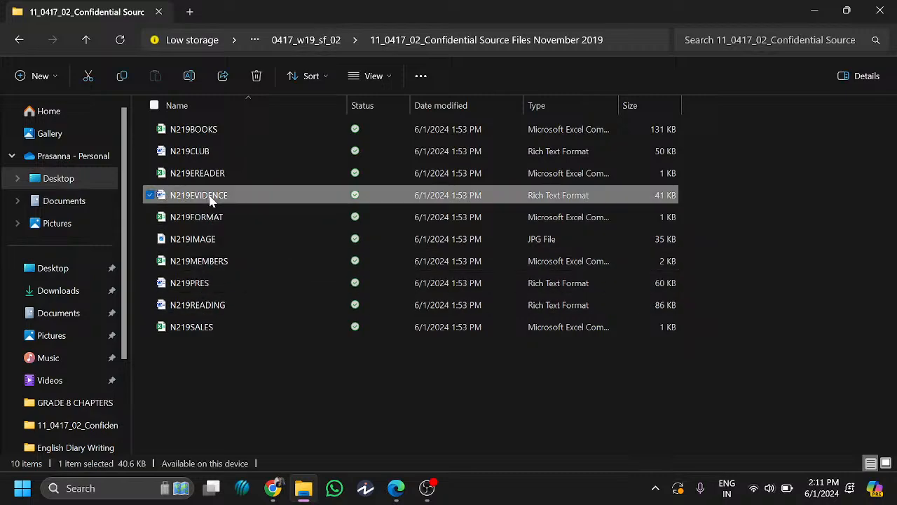
double_click(211, 198)
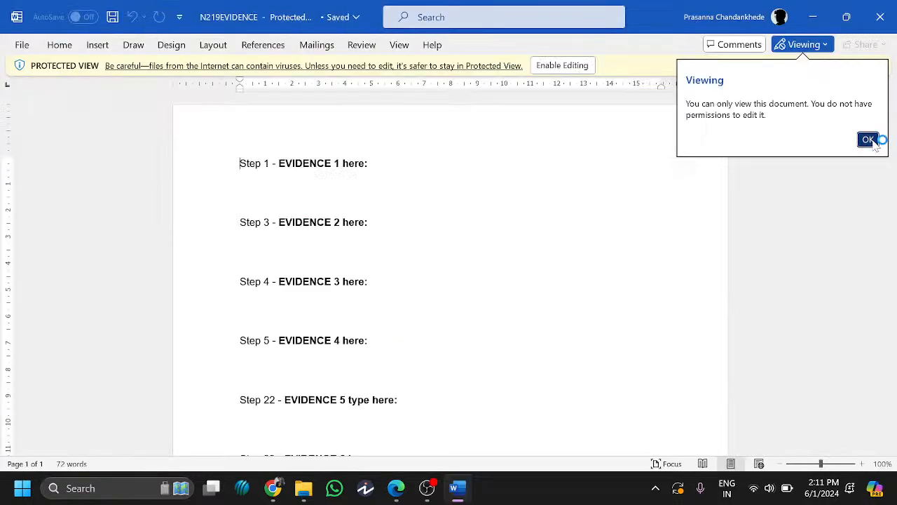
left_click(867, 138)
left_click(585, 63)
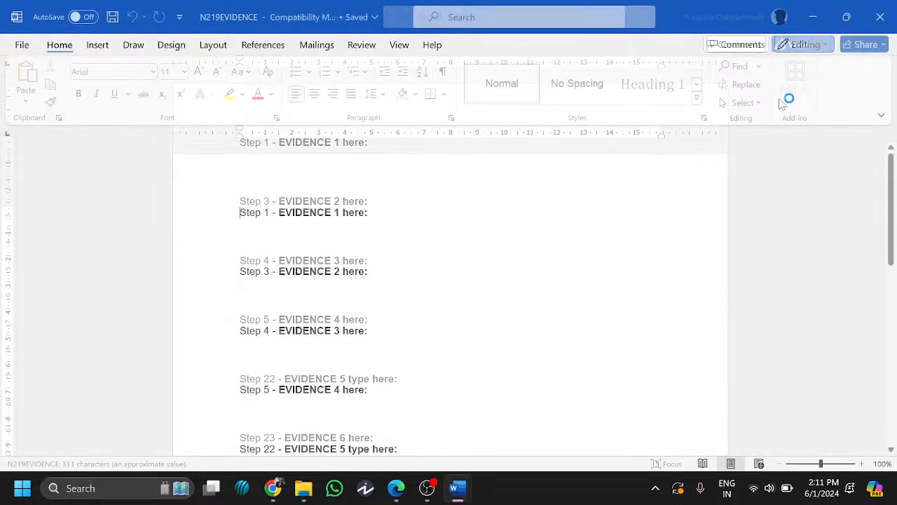
key("alt+Tab")
left_click(97, 86)
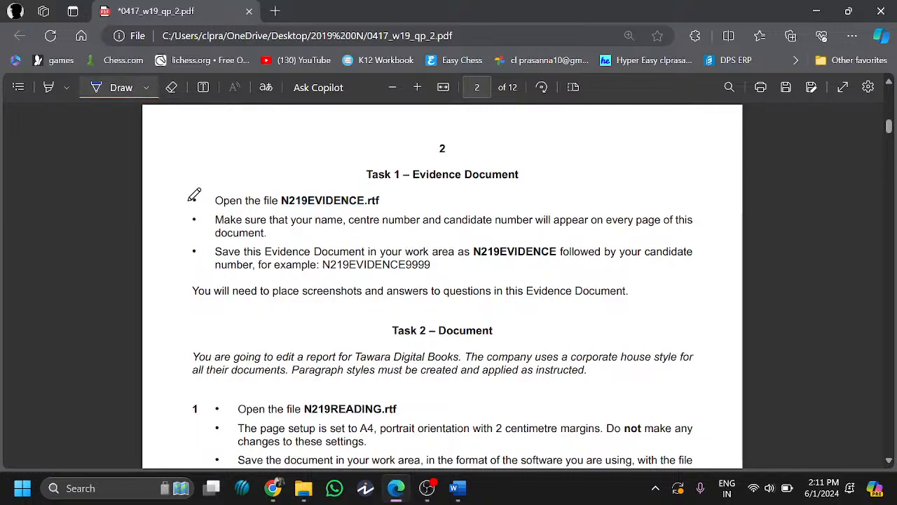
- Ink a tick beside 'Open the file N219EVIDENCE.rtf' and bring the Word document forward
left_click_drag(188, 201, 198, 199)
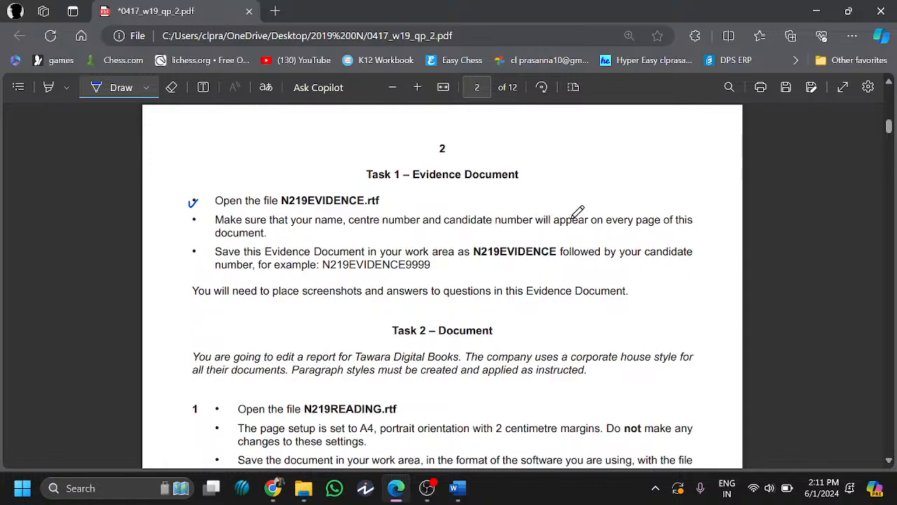
left_click(117, 96)
left_click(553, 475)
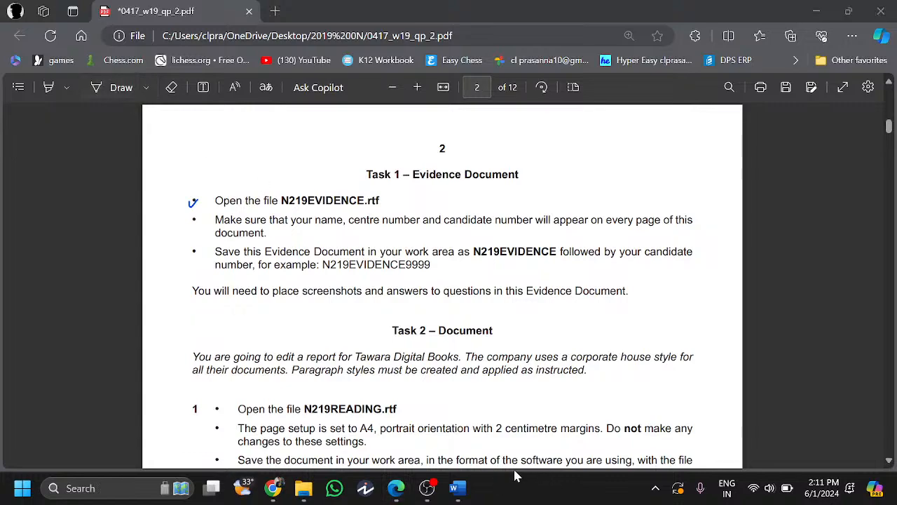
left_click(457, 488)
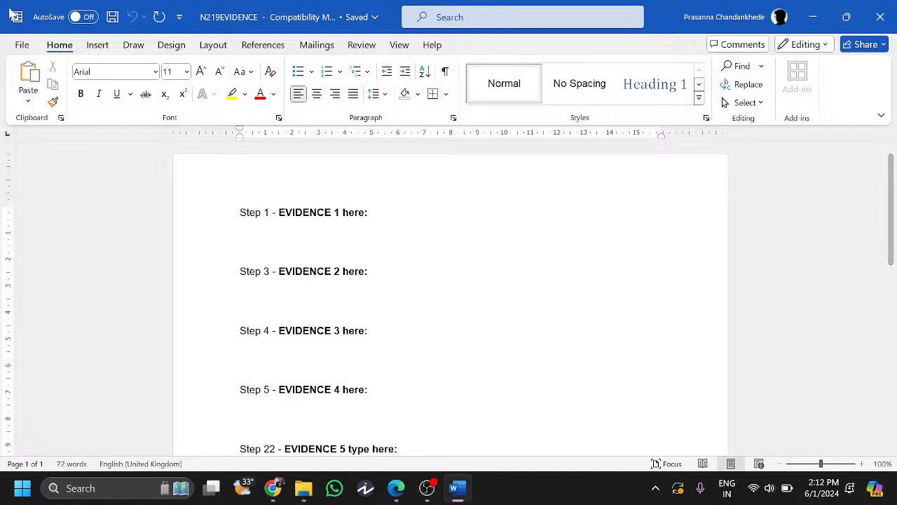
- Add a Blank (Three Columns) header holding the centre number, candidate's name and candidate number
left_click(99, 48)
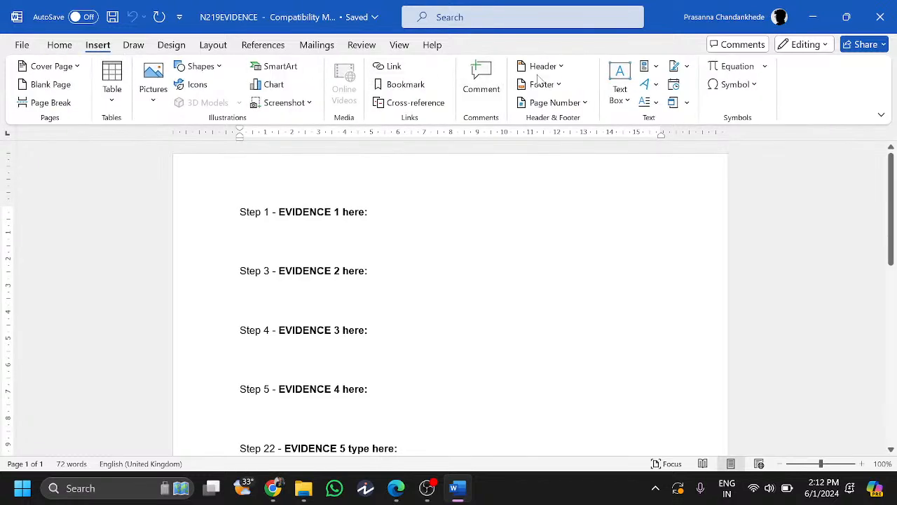
left_click(538, 67)
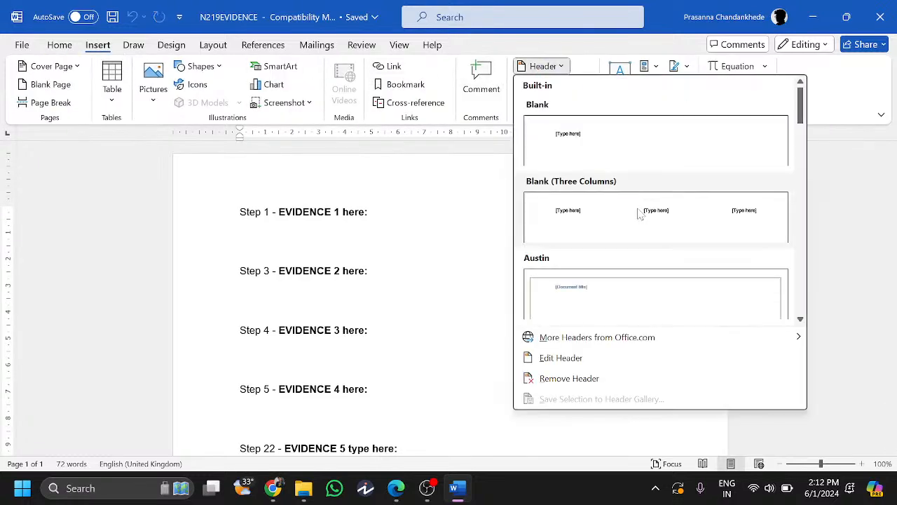
left_click(639, 210)
left_click(451, 192)
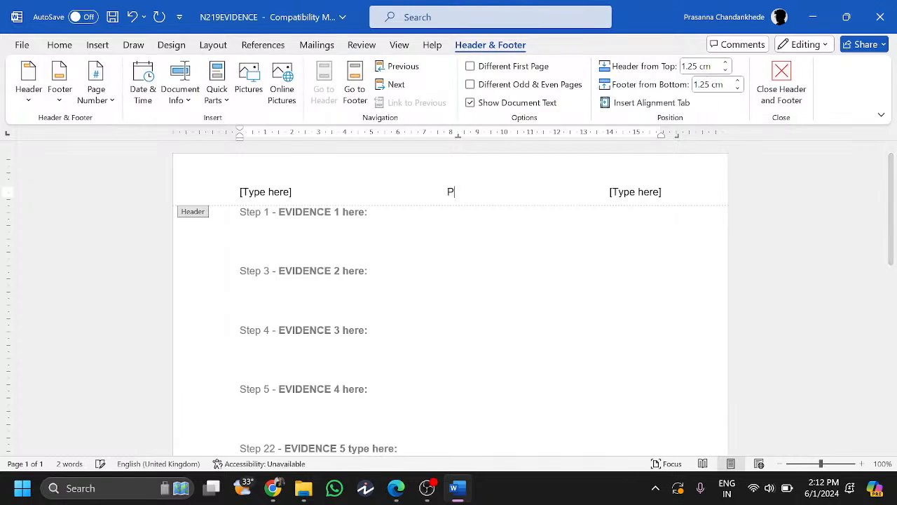
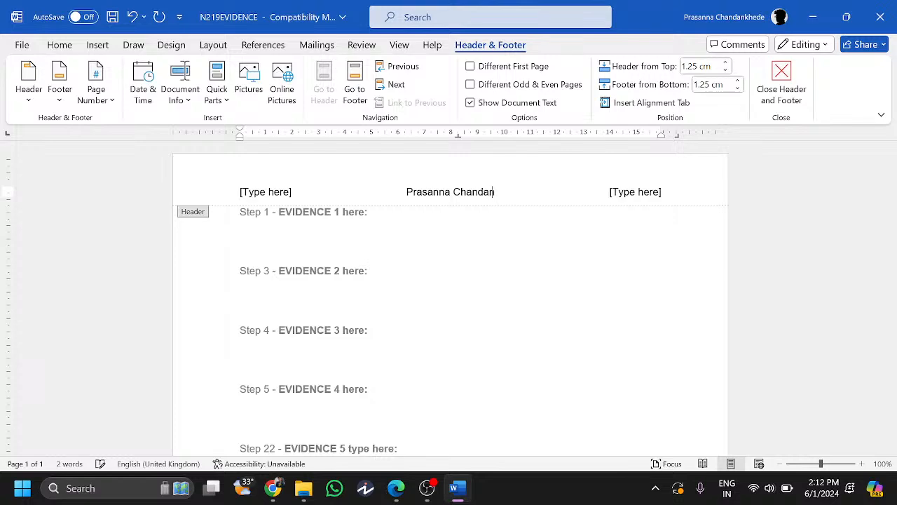
left_click(288, 196)
type("GH048")
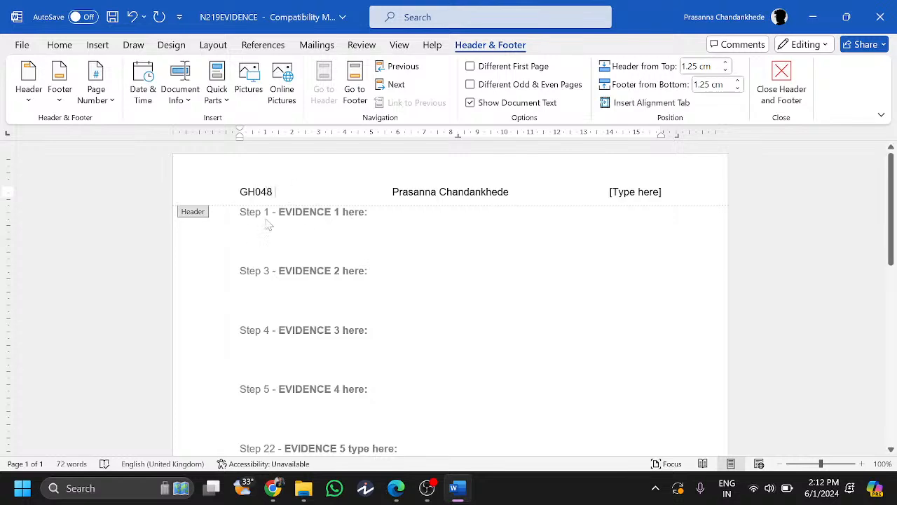
left_click(626, 199)
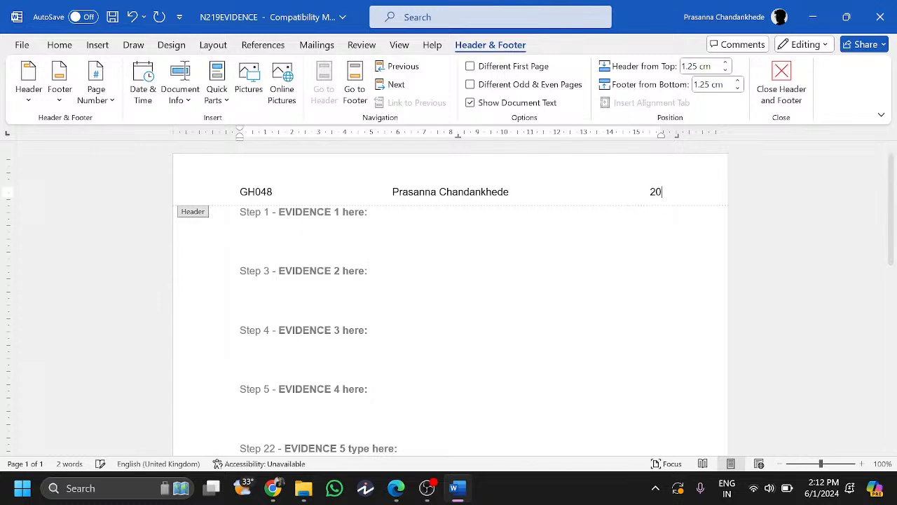
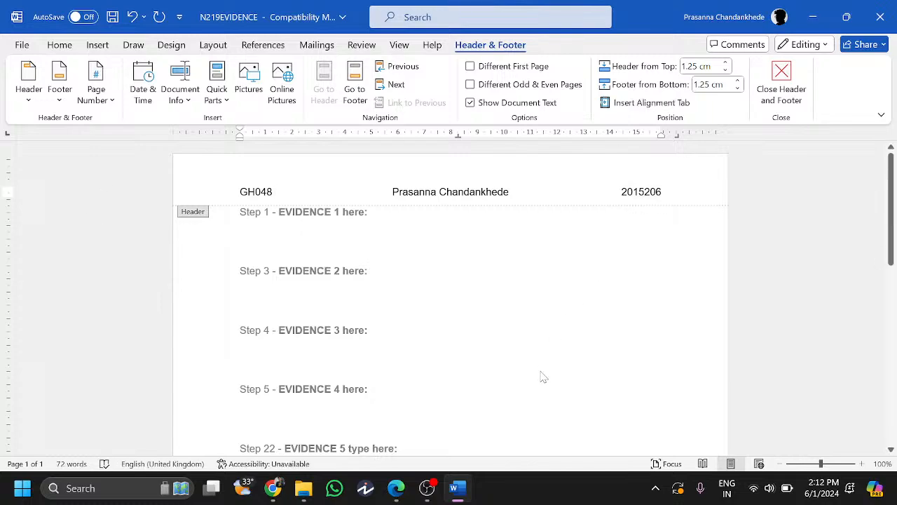
double_click(540, 368)
left_click_drag(891, 221, 887, 161)
left_click(813, 16)
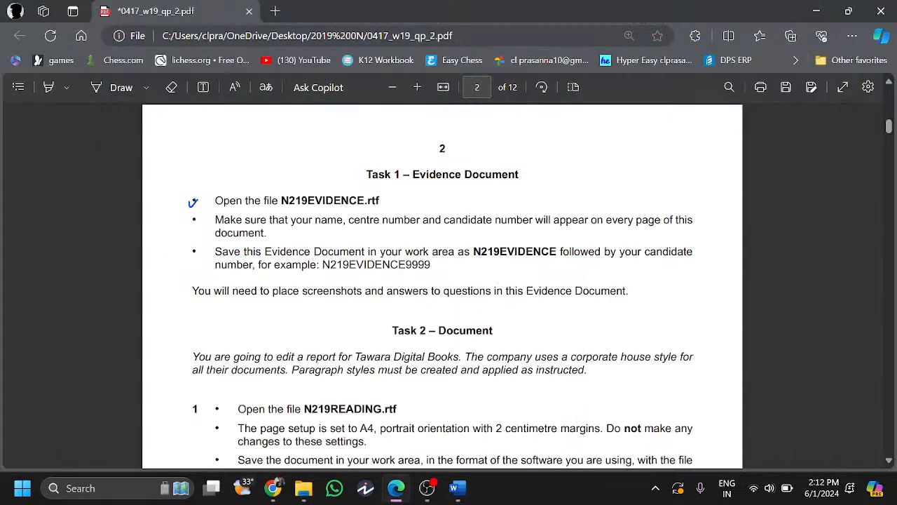
- Ink a tick beside the name, centre number and candidate number instruction
left_click(104, 86)
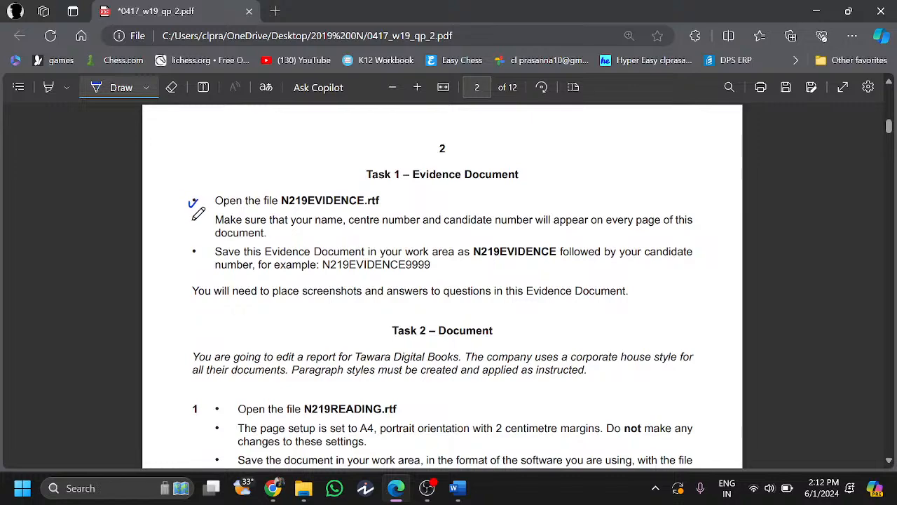
left_click_drag(192, 218, 202, 215)
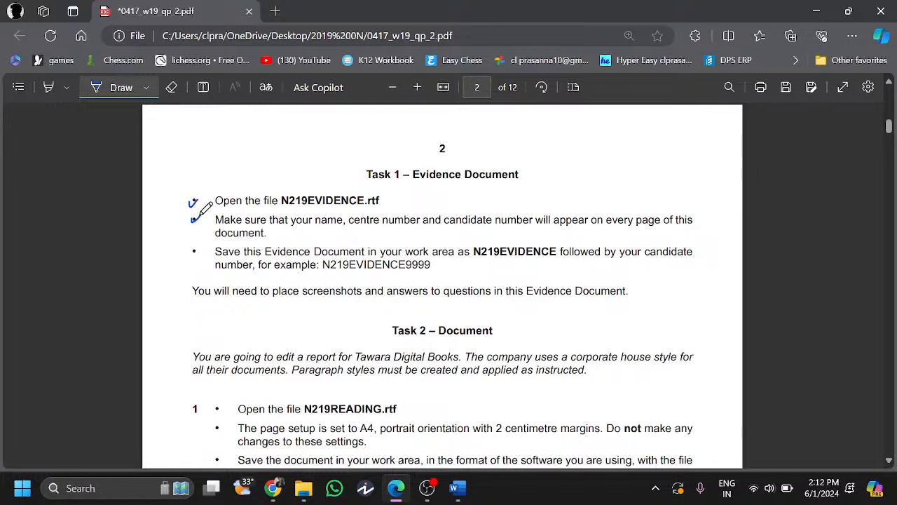
left_click(105, 87)
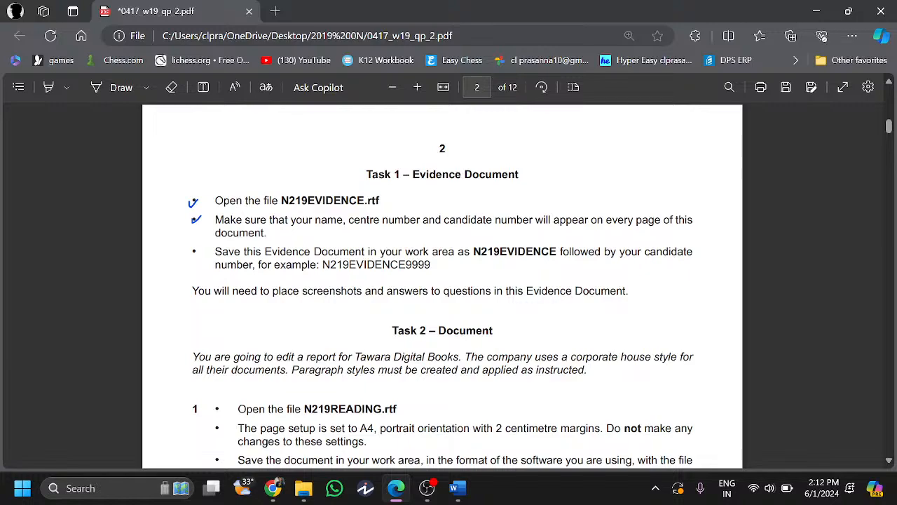
scroll(441, 286, "down", 1)
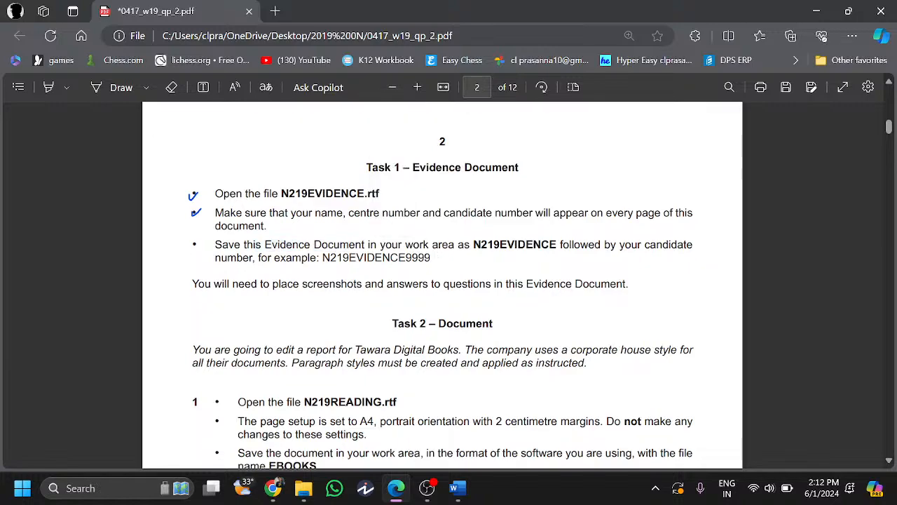
- Copy the file name N219EVIDENCE from the PDF and return to Word
left_click_drag(473, 244, 556, 251)
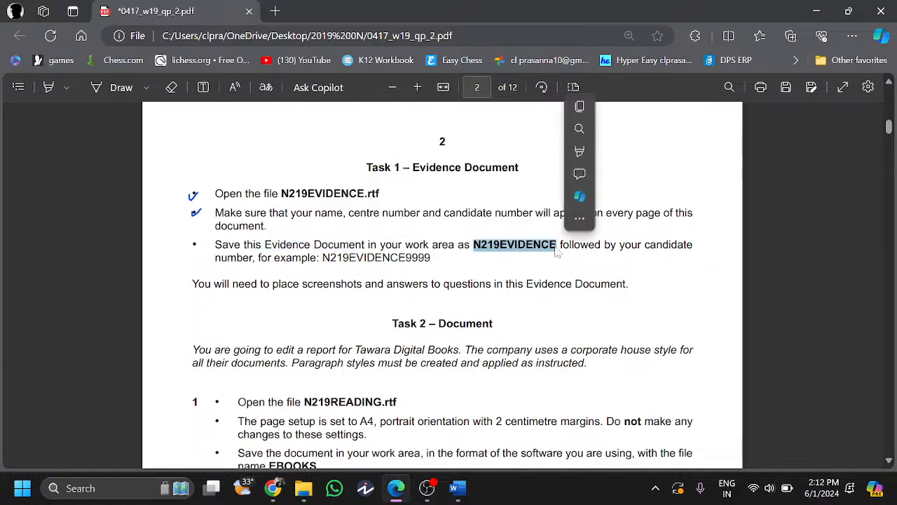
key("ctrl+c")
left_click_drag(214, 283, 584, 283)
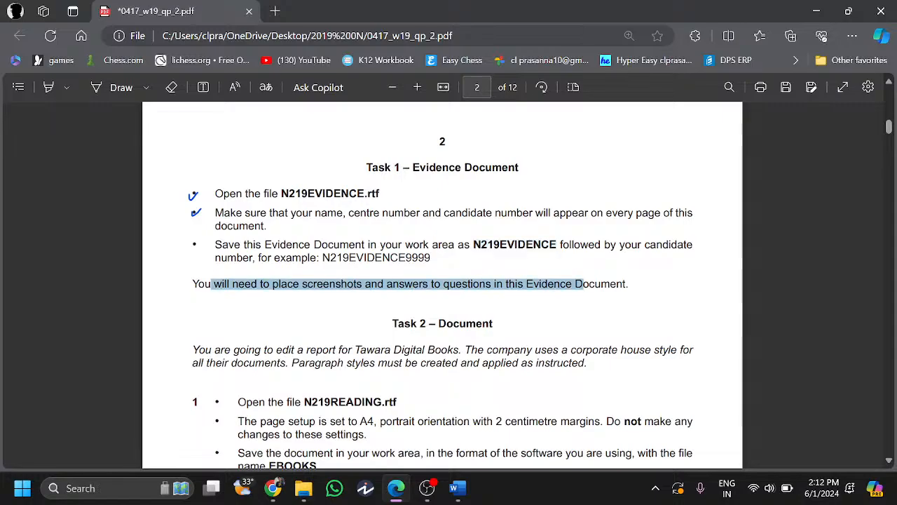
left_click(584, 284)
scroll(584, 283, "up", 2)
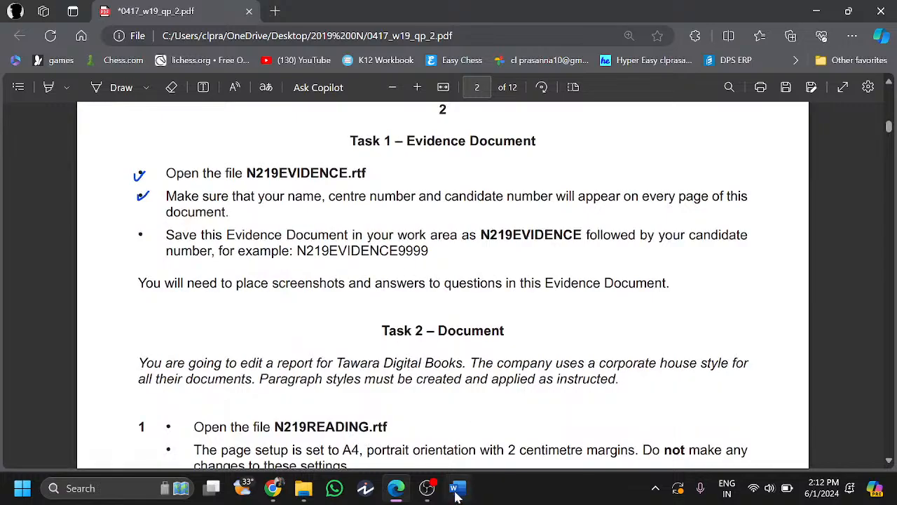
left_click(458, 494)
- Save N219EVIDENCE as a Word Document in 0417_w19_sf_02, accepting the format upgrade
left_click(22, 45)
left_click(62, 265)
left_click(309, 283)
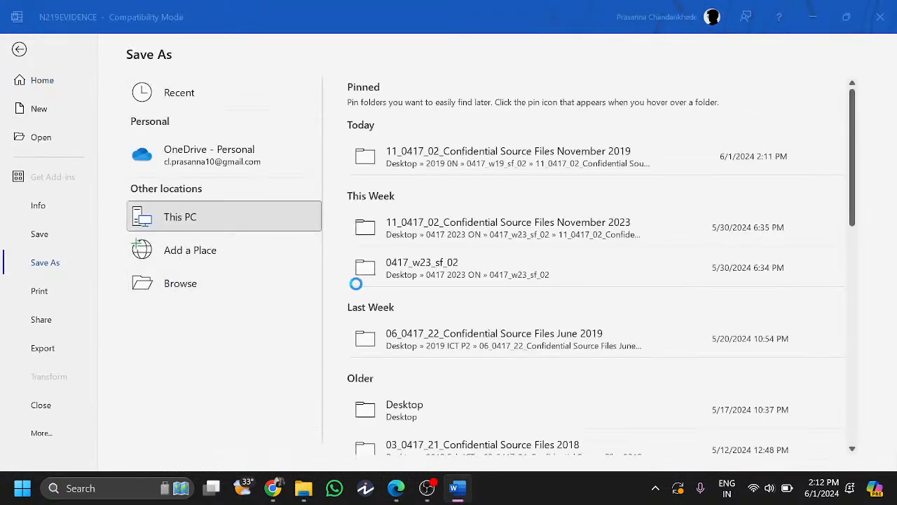
left_click(270, 321)
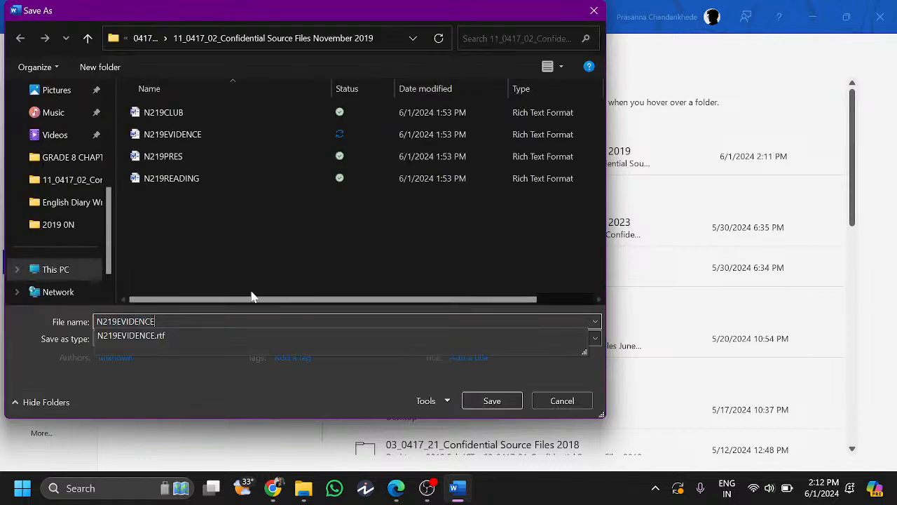
left_click(233, 262)
left_click(186, 338)
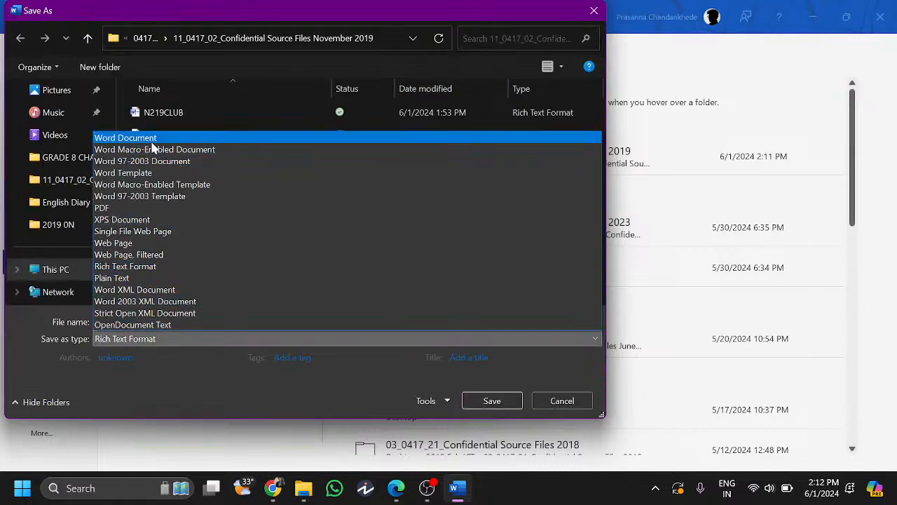
left_click(126, 138)
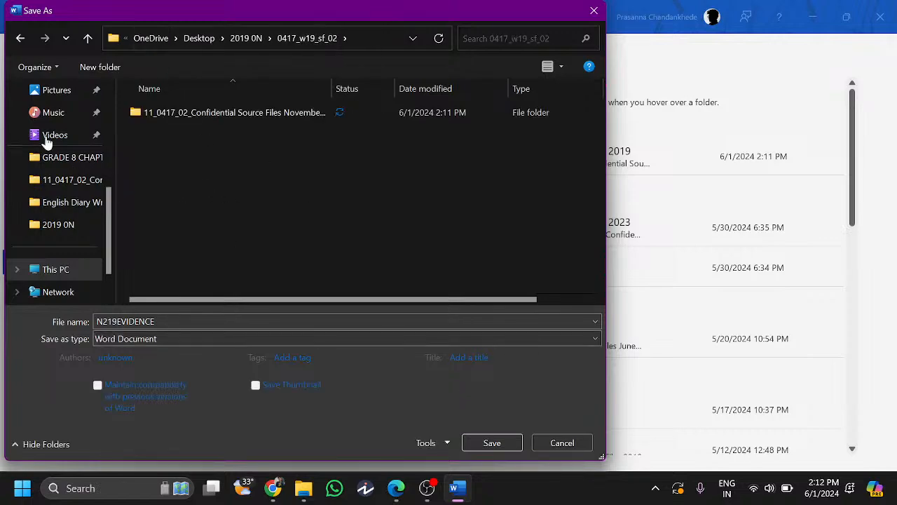
left_click(479, 442)
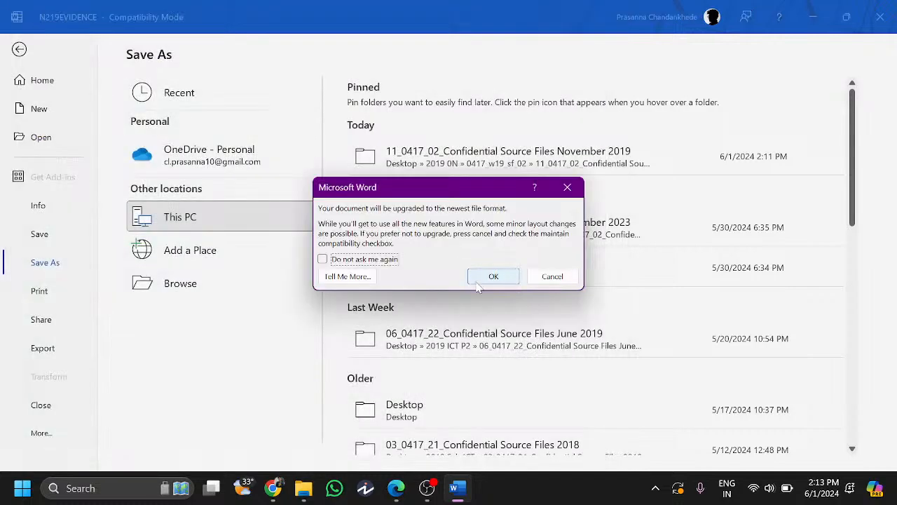
left_click(490, 276)
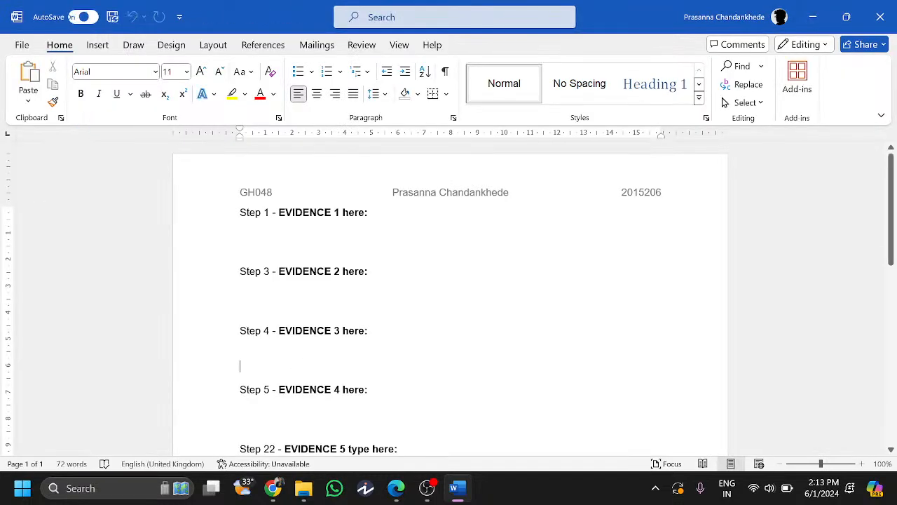
- Launch the Windows Clock app to keep timing, then bring the exam paper to Task 2
left_click(396, 488)
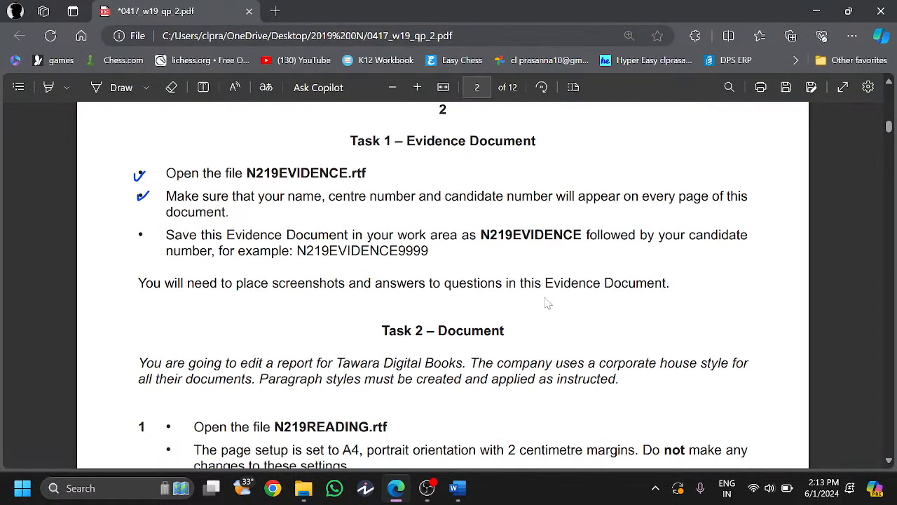
scroll(550, 287, "up", 12)
scroll(554, 279, "down", 11)
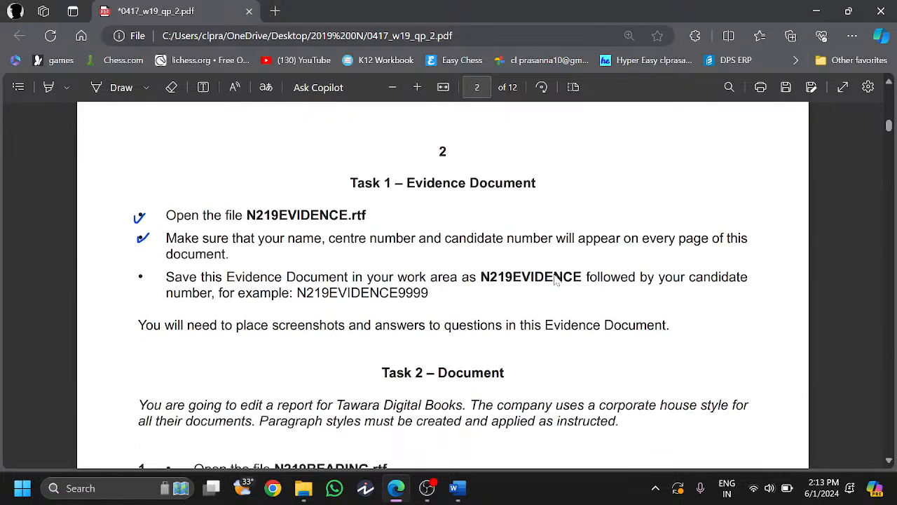
key("super")
type("cLOCL")
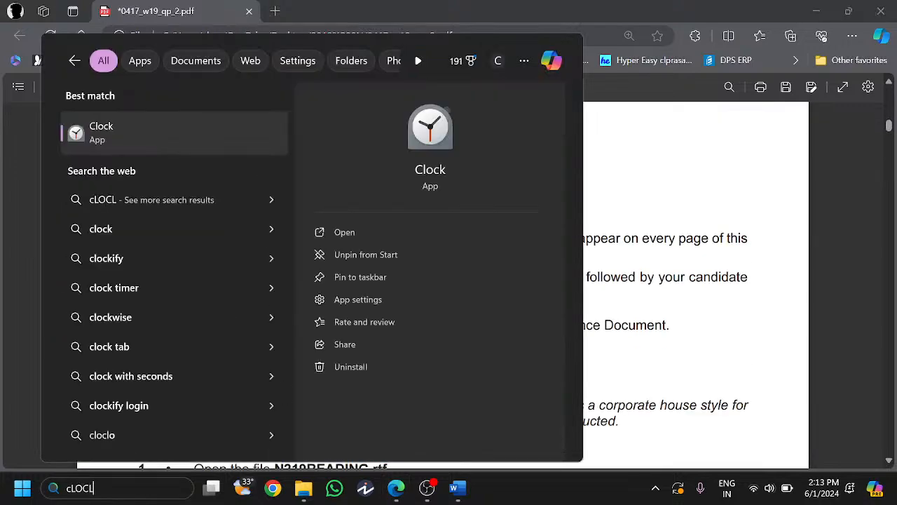
left_click(207, 139)
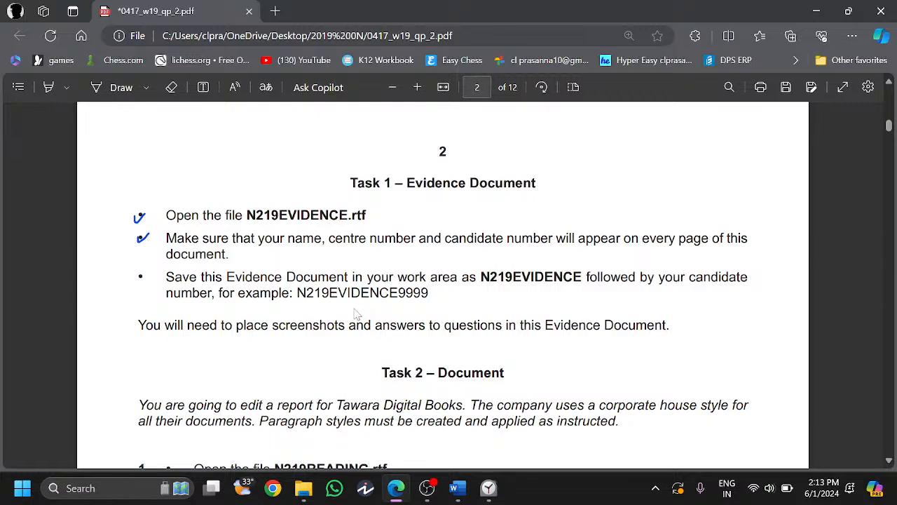
scroll(358, 315, "down", 1)
scroll(356, 315, "down", 3)
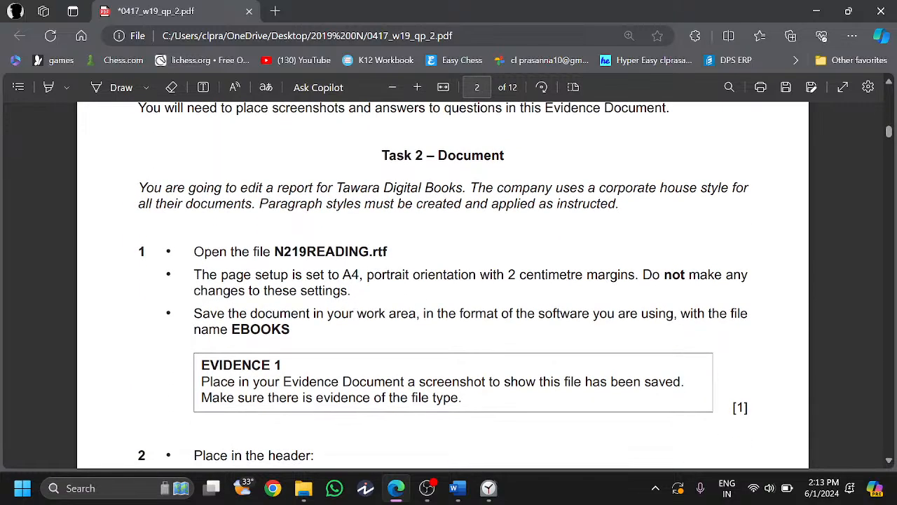
- Read Task 2's instructions about Tawara Digital Books' corporate paragraph styles
left_click_drag(330, 190, 464, 190)
left_click(616, 189)
left_click_drag(599, 190, 719, 189)
left_click_drag(260, 204, 620, 204)
left_click(227, 238)
scroll(277, 242, "down", 1)
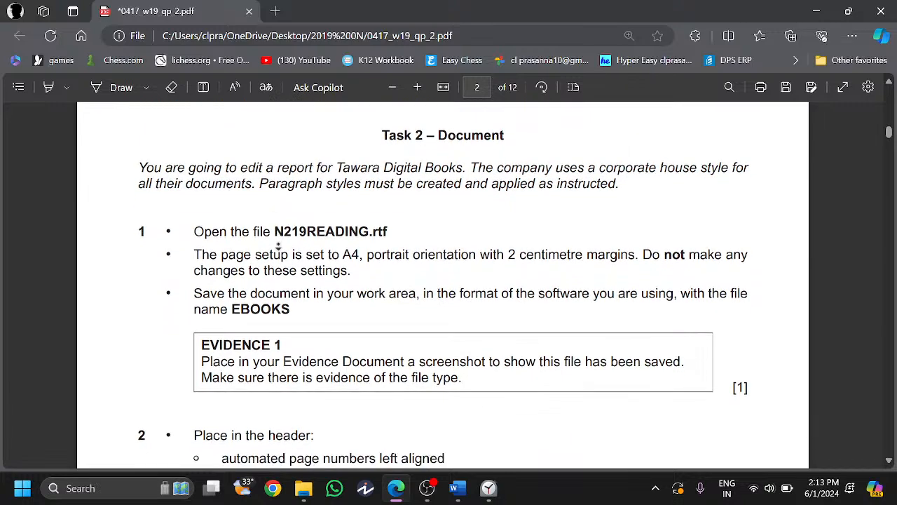
scroll(278, 246, "down", 1)
- Open N219READING from the source files folder in File Explorer
left_click_drag(273, 199, 372, 200)
left_click(302, 490)
left_click(228, 281)
double_click(208, 304)
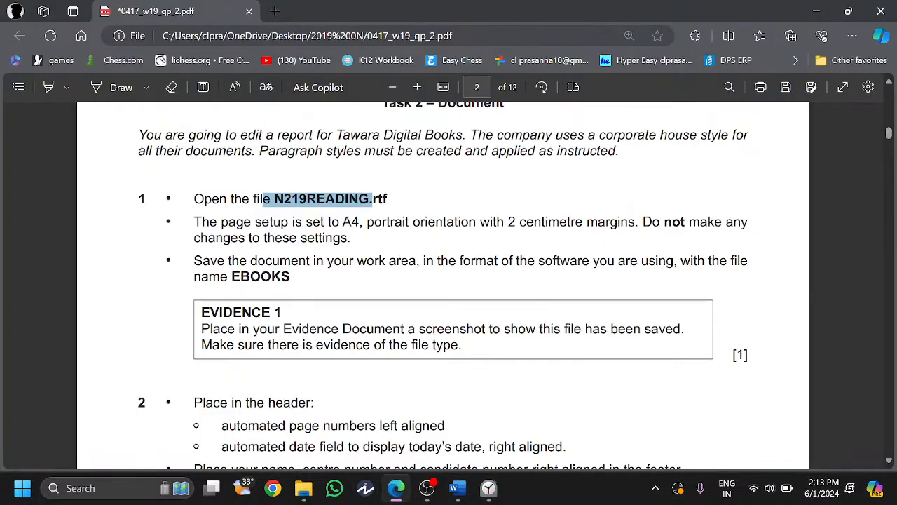
- Enable editing on N219READING and read Task 2's page setup and save-as-EBOOKS instructions
left_click(396, 489)
scroll(243, 226, "down", 1)
left_click_drag(303, 222, 636, 221)
left_click(258, 241)
scroll(258, 241, "down", 1)
mouse_move(220, 263)
left_mouse_down()
mouse_move(282, 263)
mouse_move(232, 265)
left_mouse_up()
key("super+c")
left_click(286, 264)
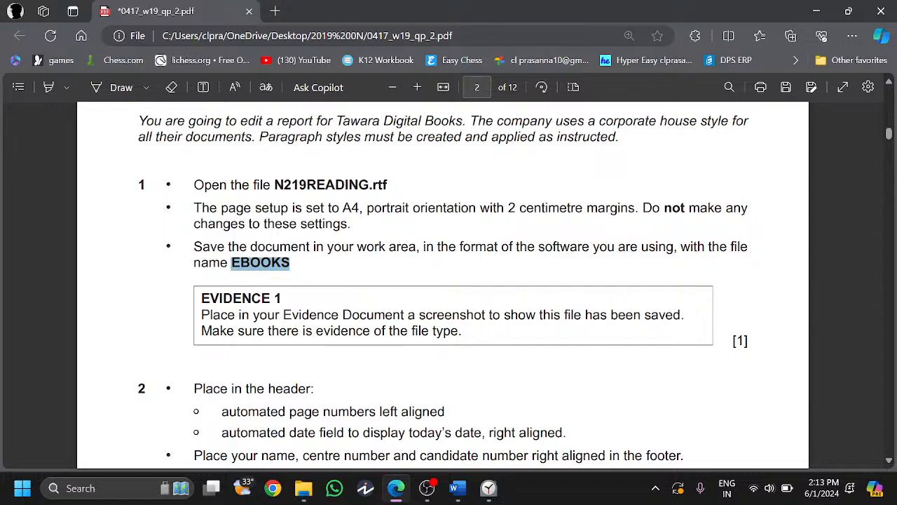
left_click(139, 108)
- Highlight 'format of the software you' in yellow and bring the N219READING report forward
left_click(46, 87)
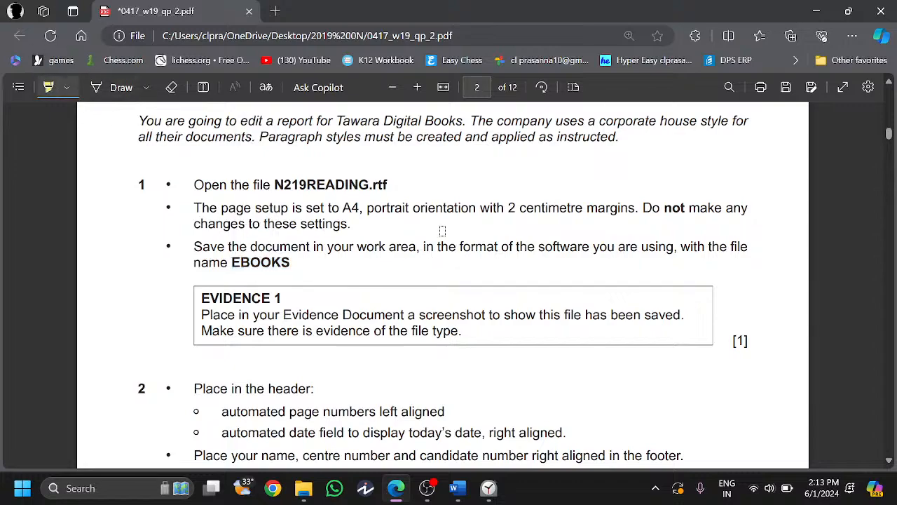
left_click_drag(457, 246, 615, 247)
left_click(48, 87)
scroll(329, 247, "up", 1)
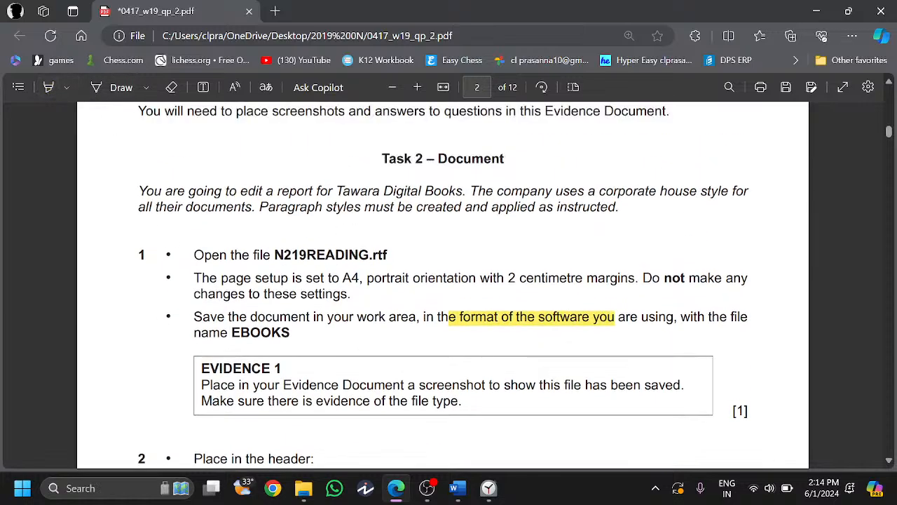
left_click(396, 488)
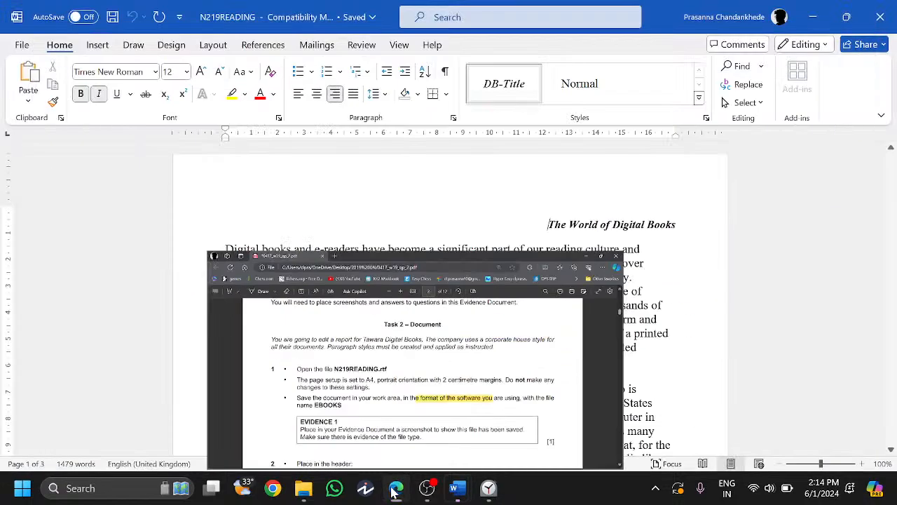
- Create and open a new Document Production folder inside 0417_w19_sf_02 in the save dialog
left_click(21, 44)
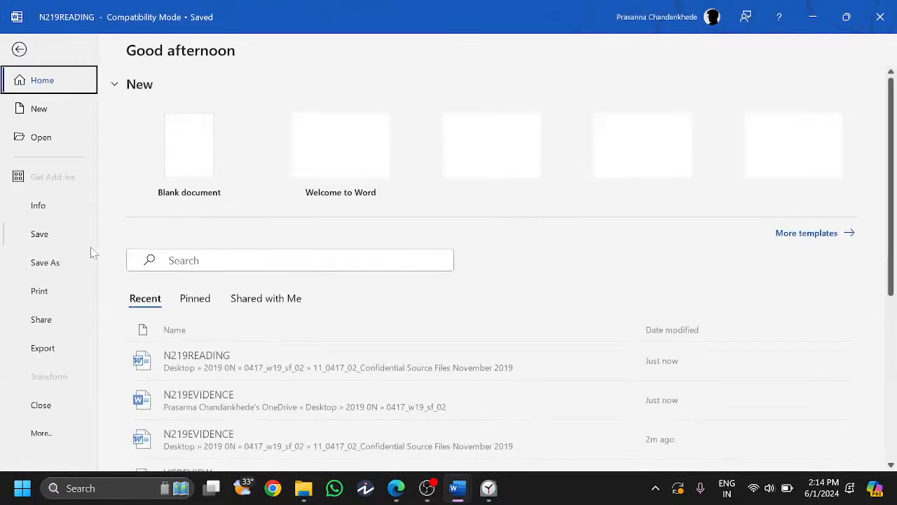
left_click(46, 263)
left_click(208, 295)
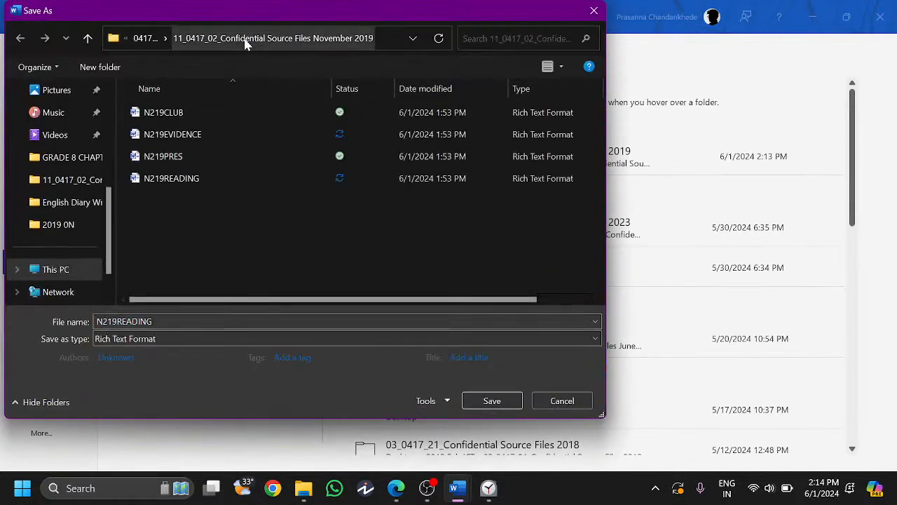
left_click(144, 38)
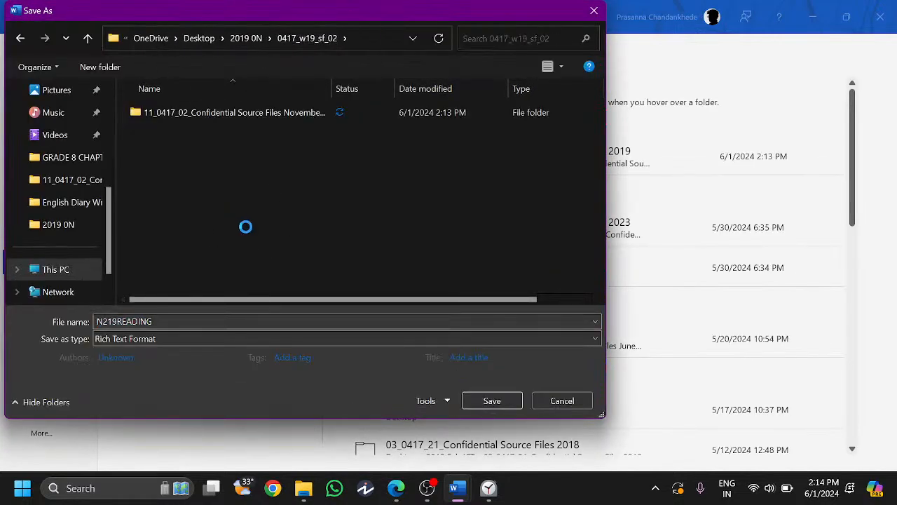
right_click(234, 214)
mouse_move(274, 425)
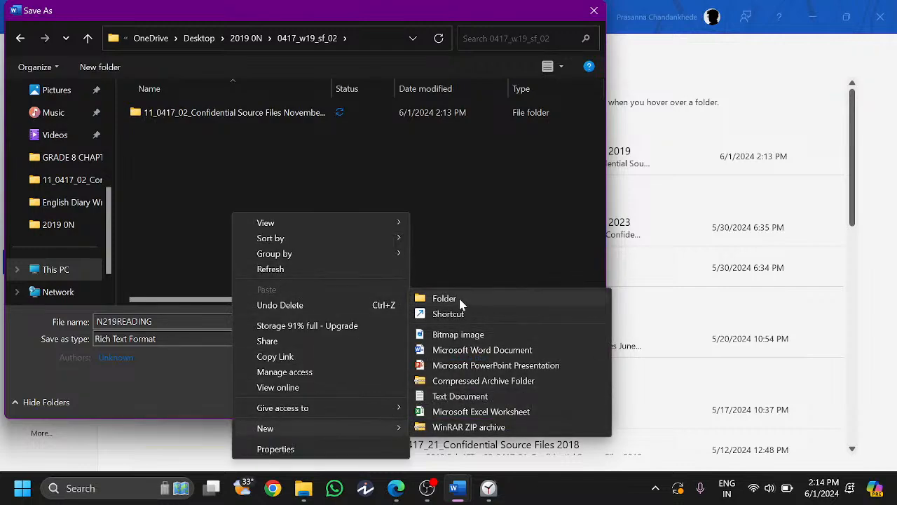
left_click(444, 299)
type("Do")
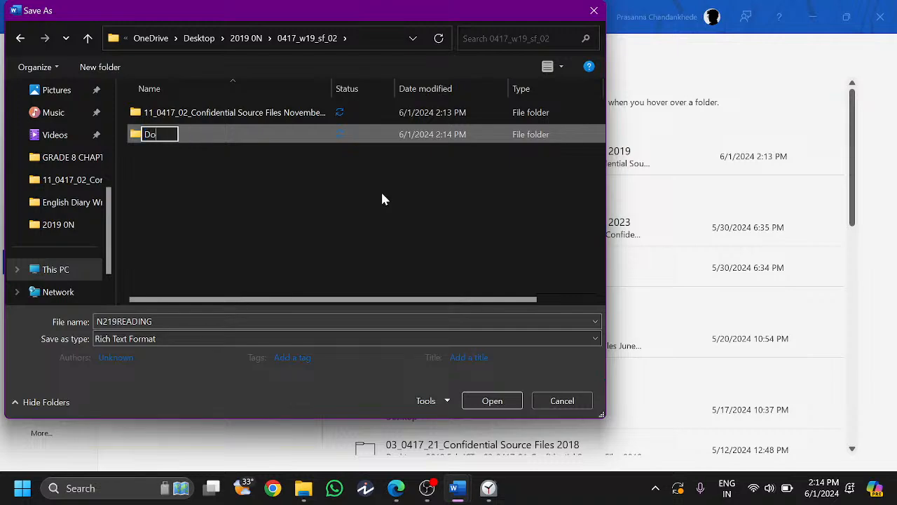
type("cument Production")
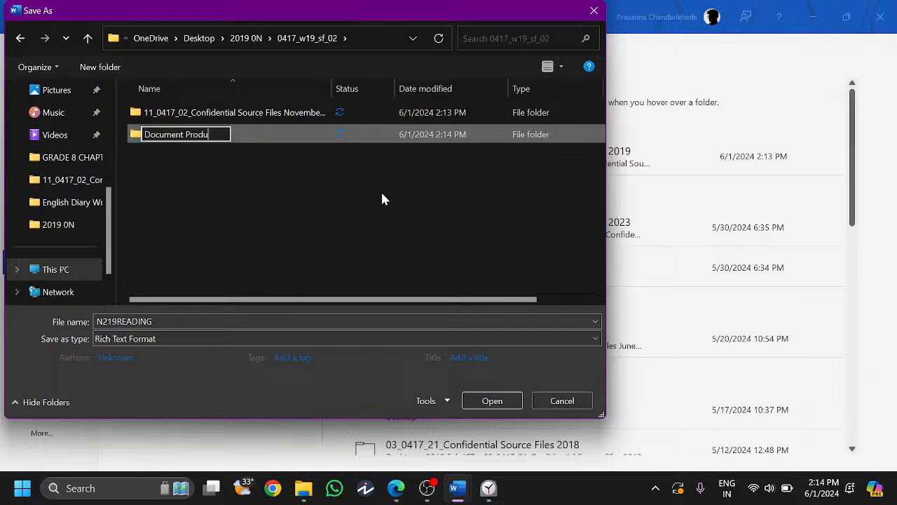
key("Return")
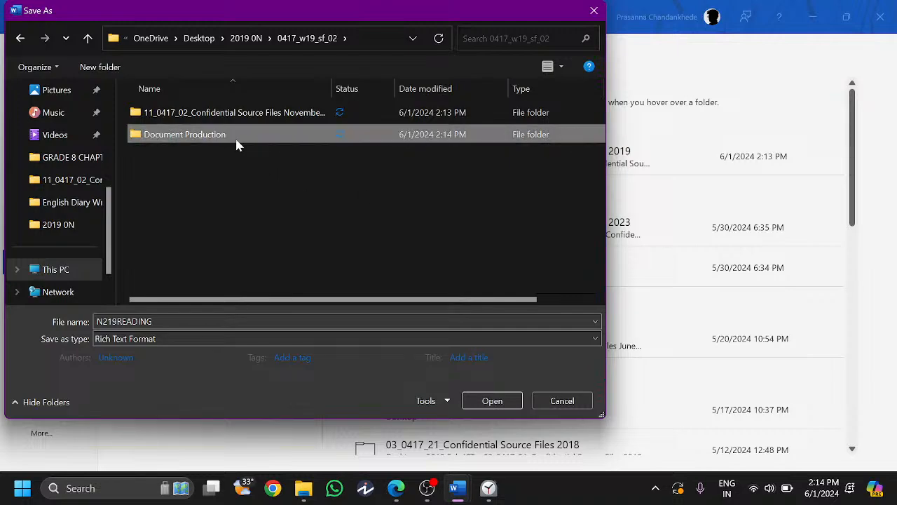
double_click(236, 136)
- Name the file EBOOKS and choose Word Document as the save type
key("super+v")
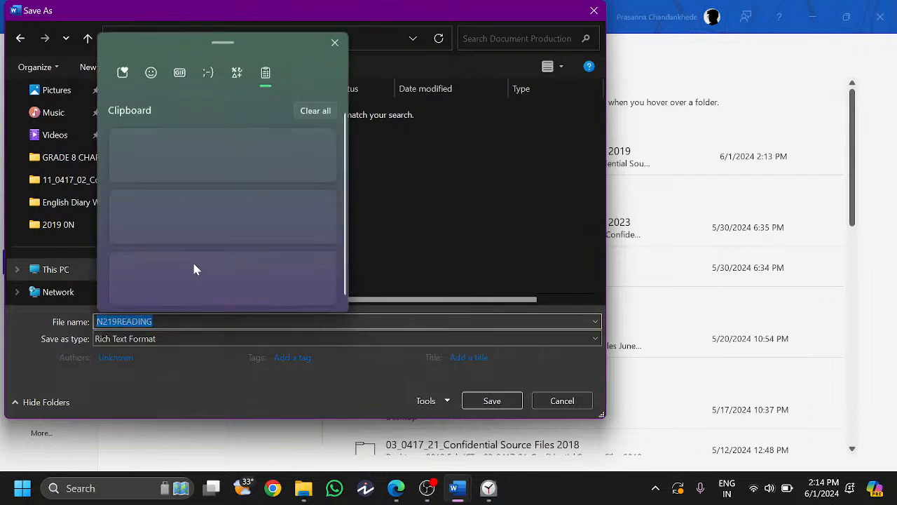
left_click(234, 176)
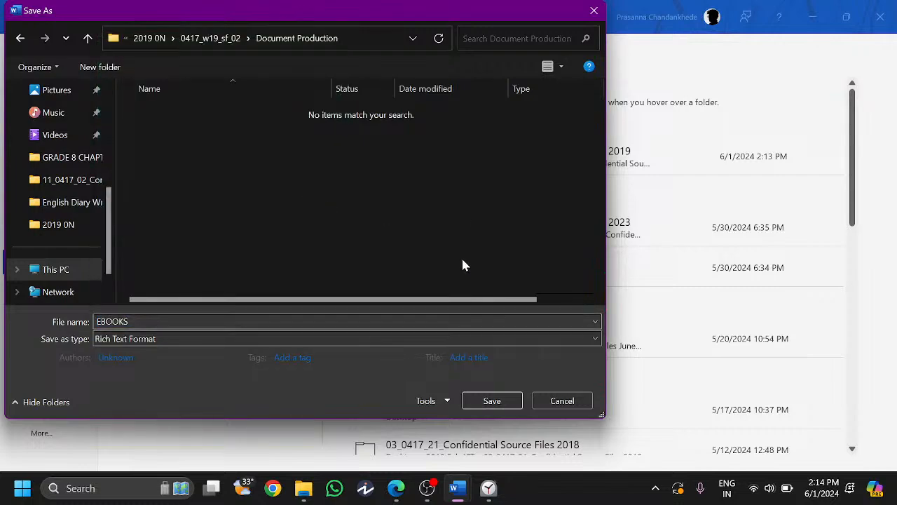
left_click(362, 340)
left_click(230, 137)
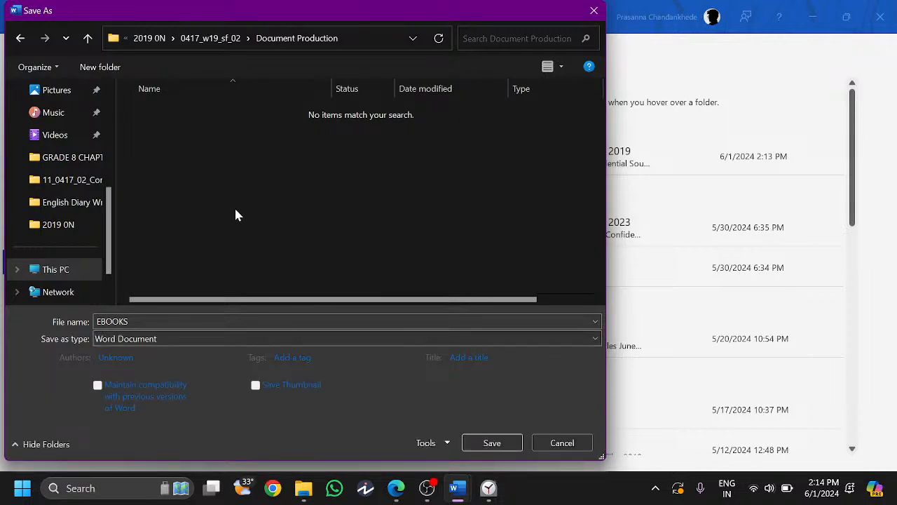
- Snip the file name and save type settings, then save and accept the format upgrade
key("super+shift+s")
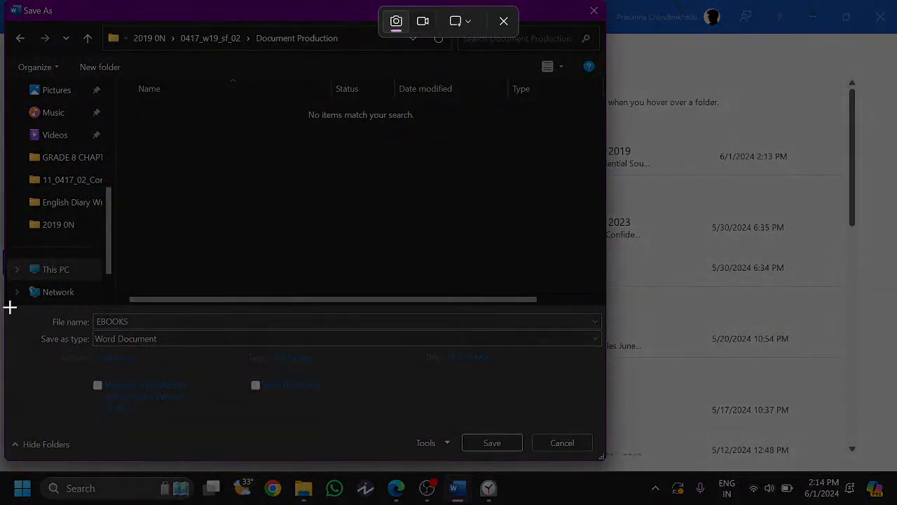
left_click_drag(7, 306, 607, 464)
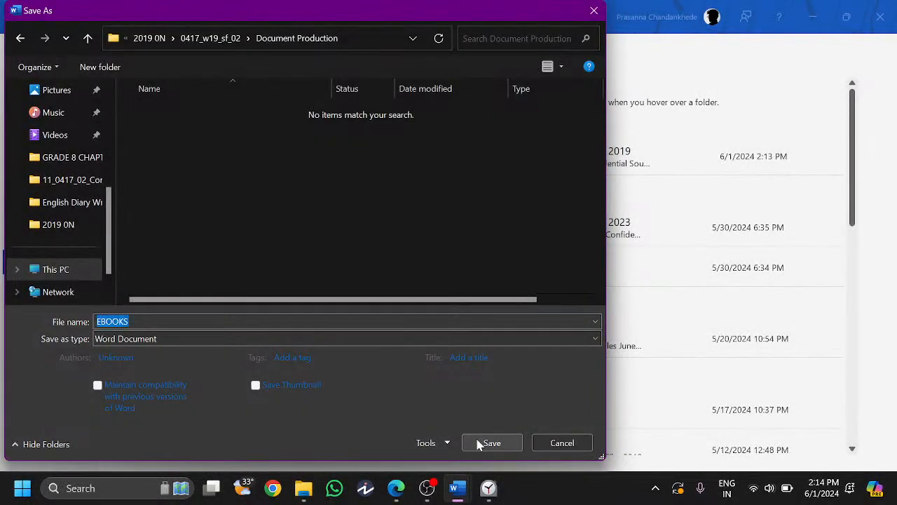
left_click(490, 442)
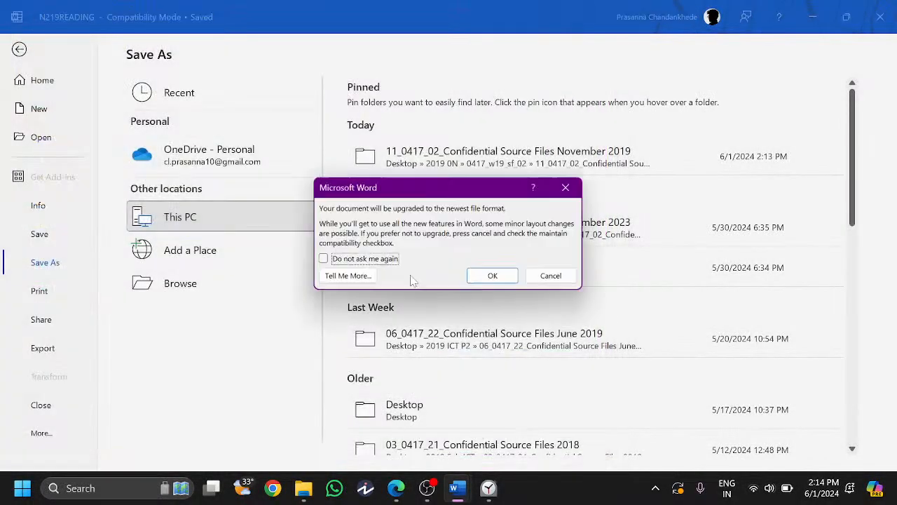
left_click(502, 279)
- Draw blue ticks beside the three task 1 bullets in the question paper
left_click(396, 488)
scroll(233, 203, "down", 1)
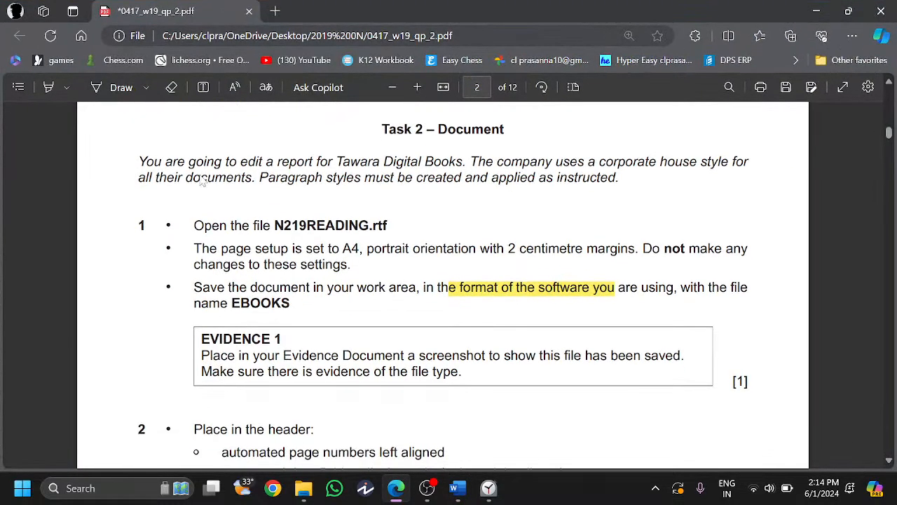
left_click(116, 87)
mouse_move(160, 223)
left_mouse_down()
mouse_move(165, 232)
mouse_move(178, 217)
left_mouse_up()
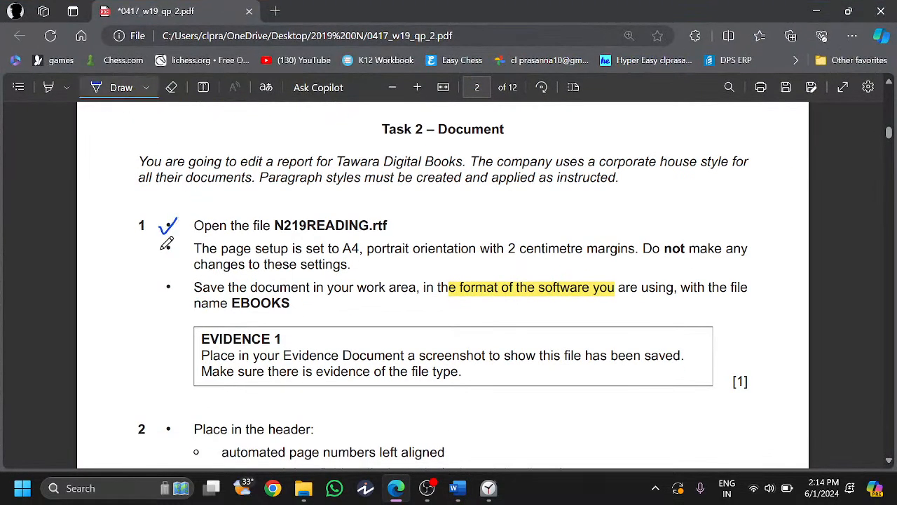
left_click_drag(160, 250, 179, 245)
left_click_drag(159, 286, 180, 281)
scroll(217, 334, "down", 1)
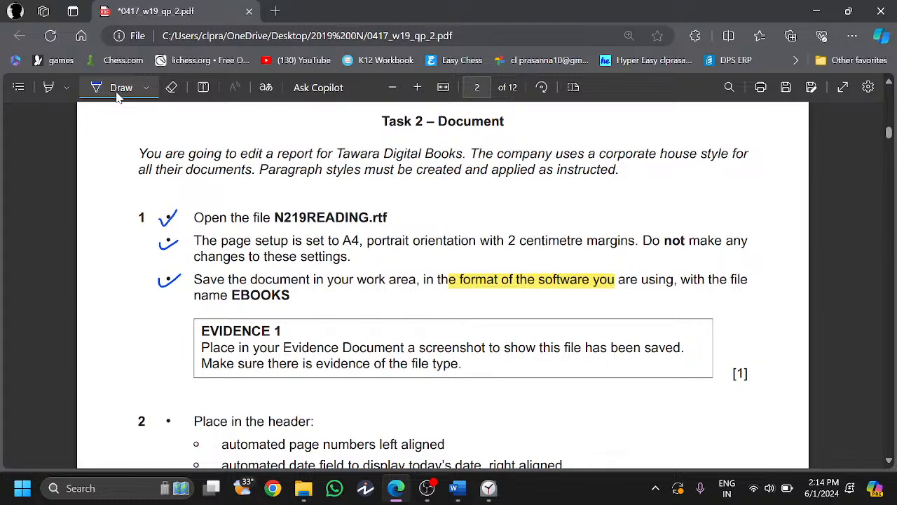
- Paste the save screenshot under EVIDENCE 1 in N219EVIDENCE, then minimize it
mouse_move(454, 488)
left_click(374, 424)
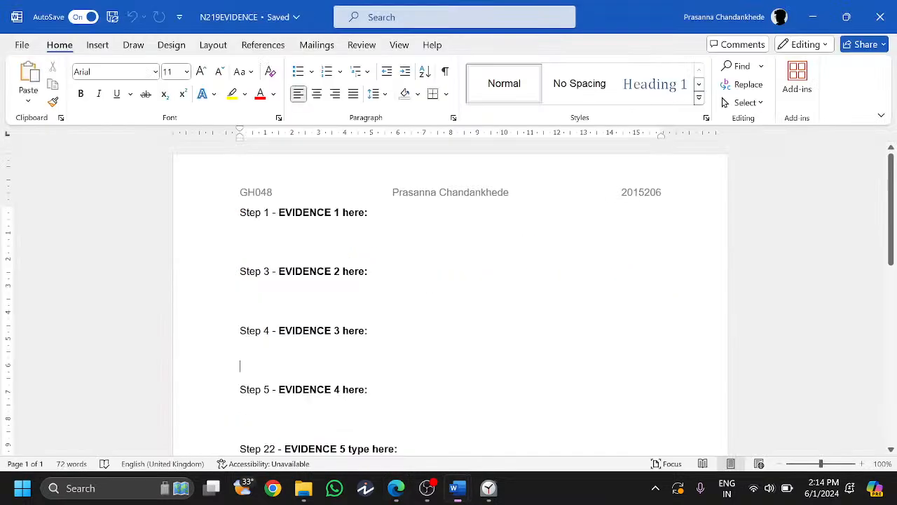
left_click(240, 235)
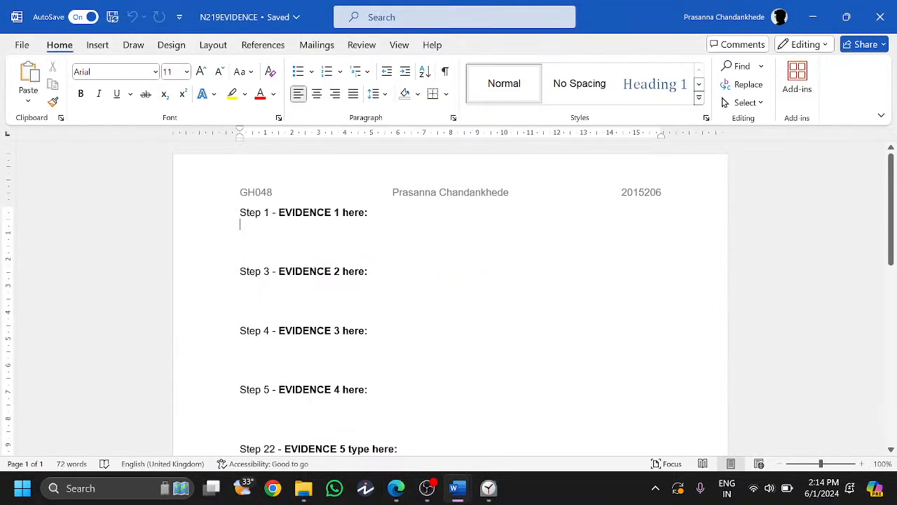
key("ctrl+v")
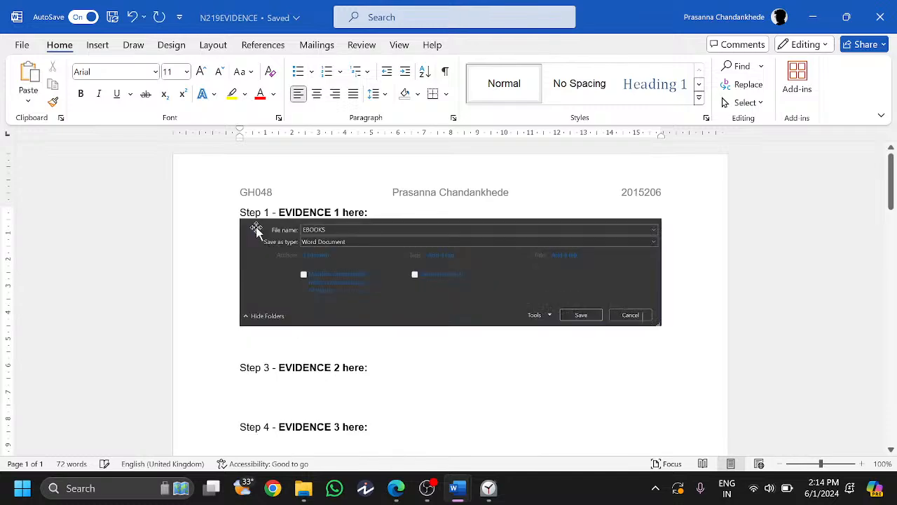
left_click(814, 14)
scroll(369, 291, "down", 2)
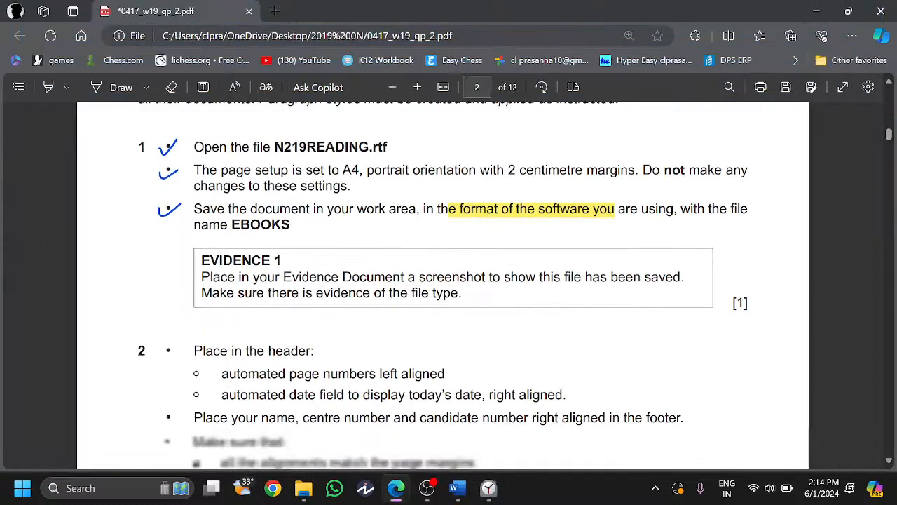
- Underline 'page numbers left aligned', 'date field' and 'today's date… right aligned' in task 2
scroll(370, 291, "down", 1)
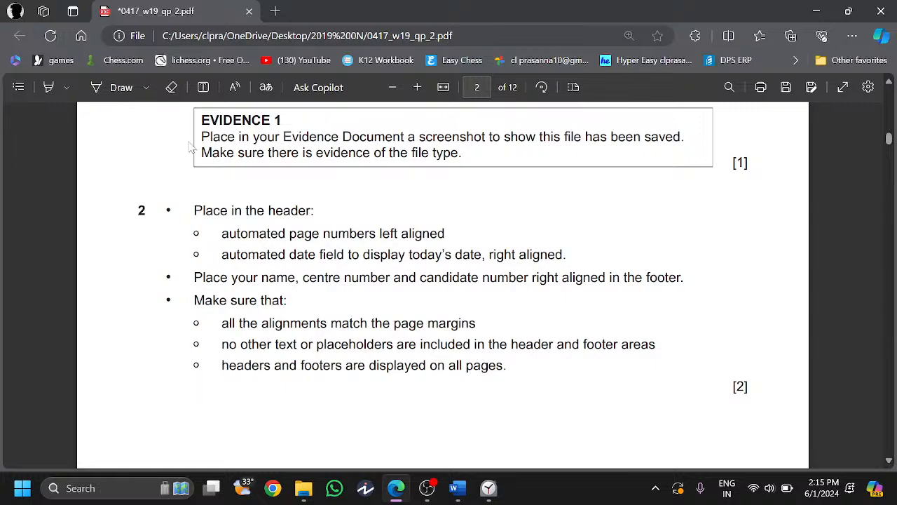
left_click(98, 87)
left_click_drag(286, 240, 444, 238)
left_click_drag(292, 260, 333, 260)
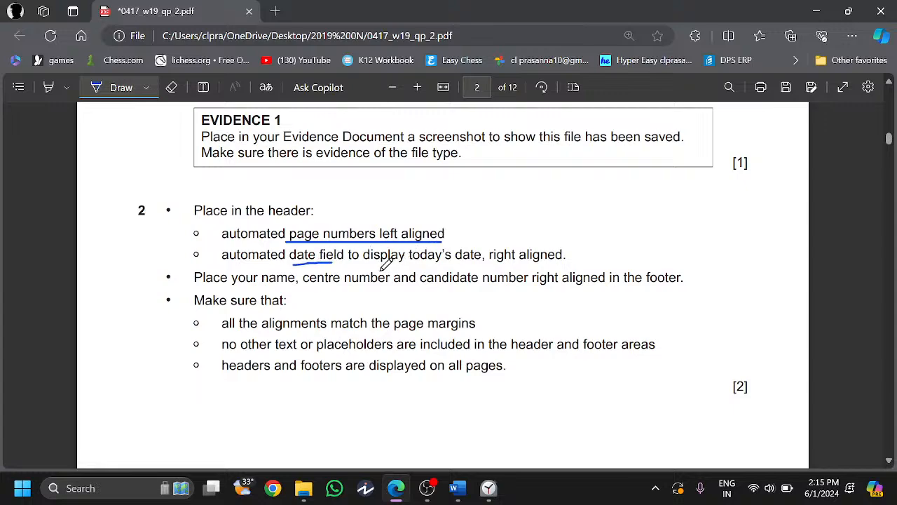
left_click_drag(409, 265, 562, 264)
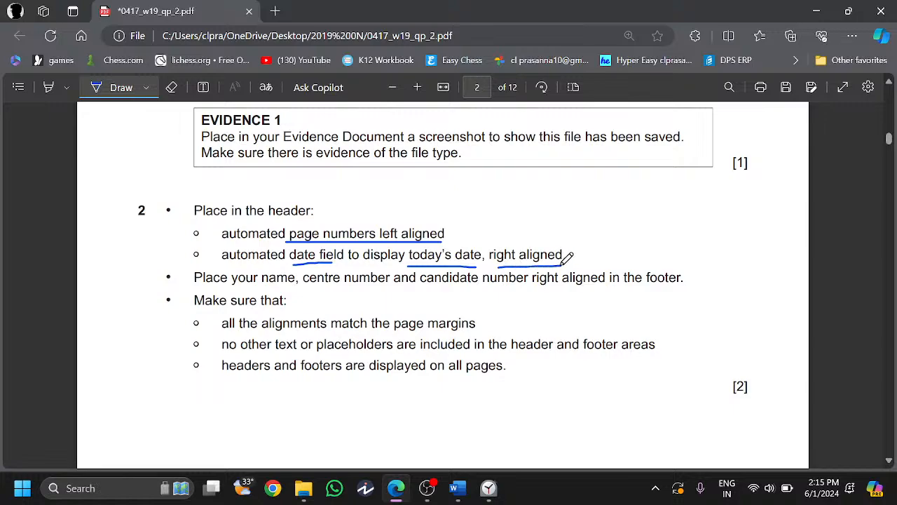
left_click(117, 87)
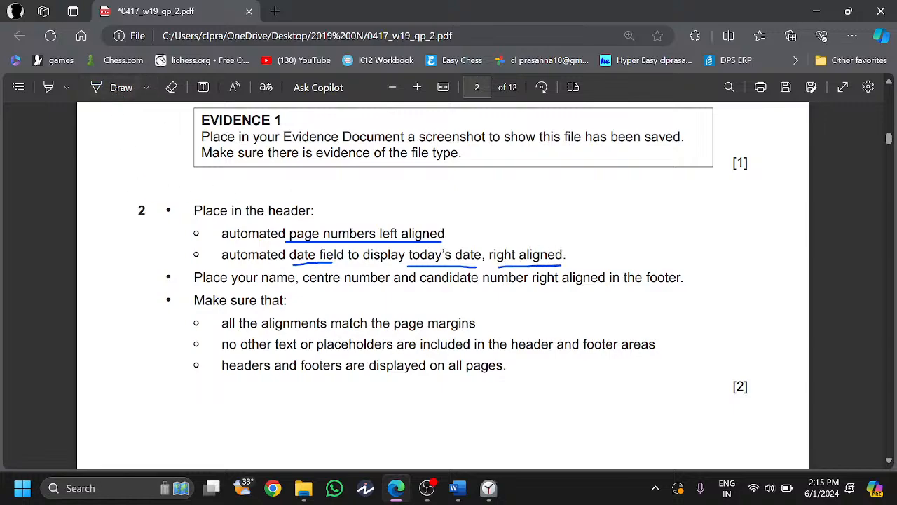
left_click_drag(289, 234, 445, 234)
- Add a Plain Number page number at the left of the EBOOKS header via Top of Page
mouse_move(455, 488)
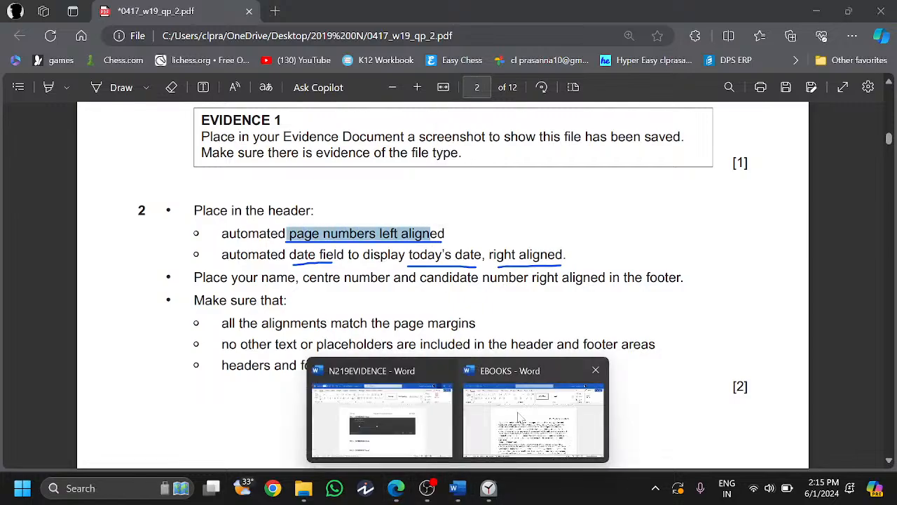
left_click(536, 421)
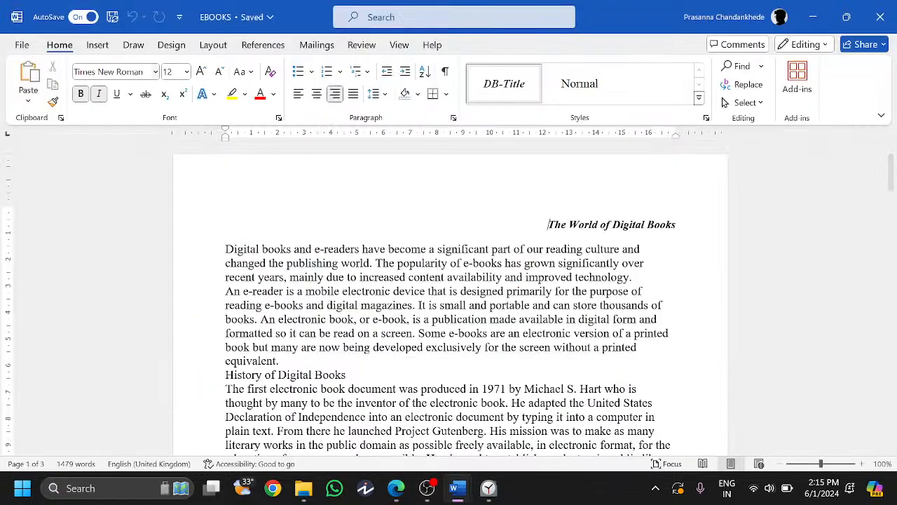
key("alt+n")
key("h")
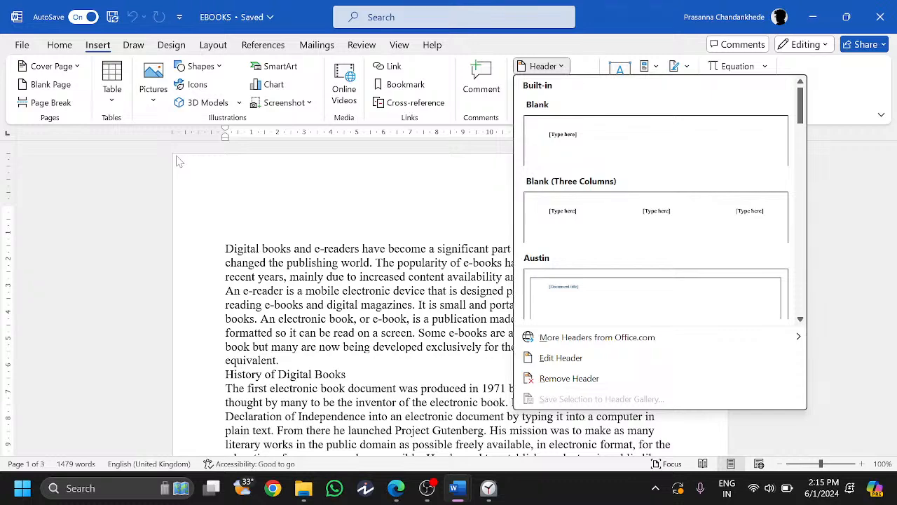
key("Escape")
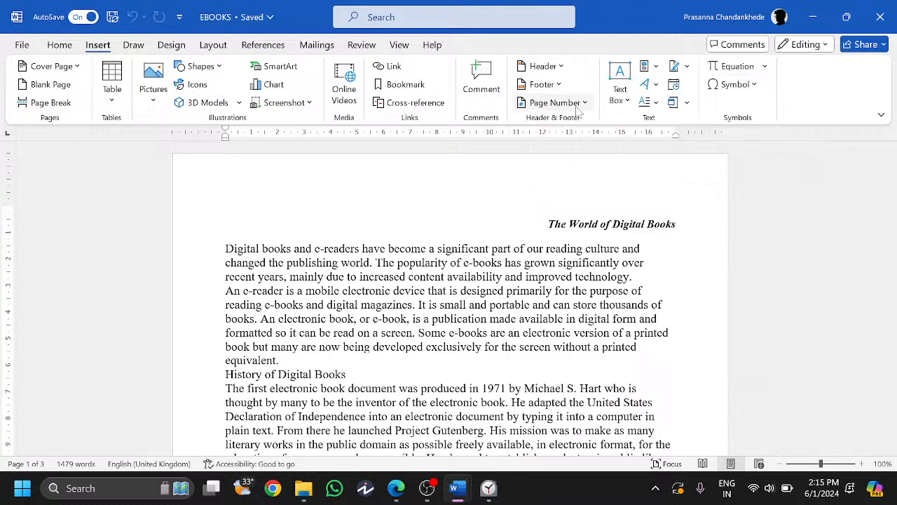
left_click(578, 105)
mouse_move(561, 122)
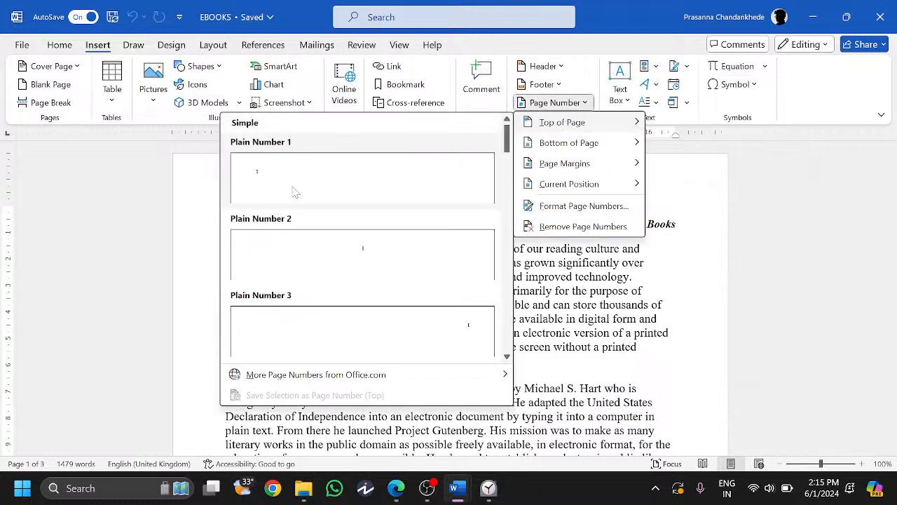
left_click(295, 192)
key("Escape")
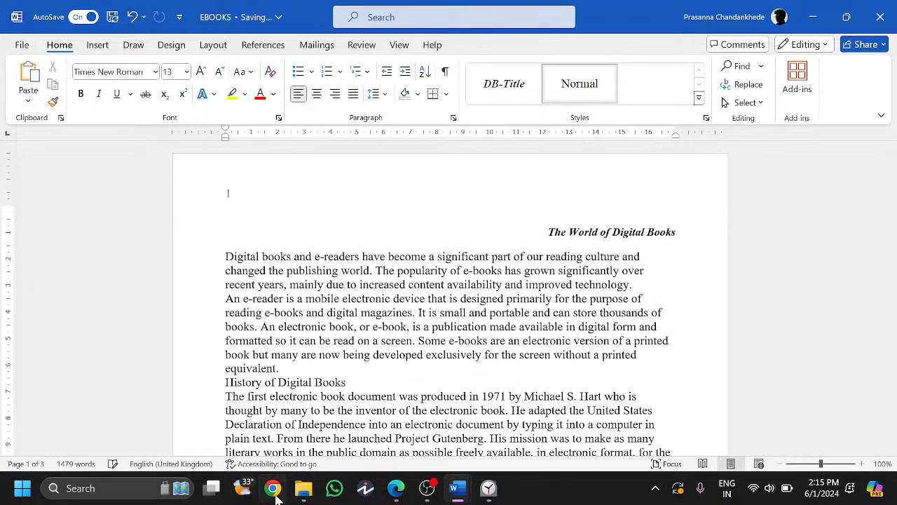
left_click(397, 488)
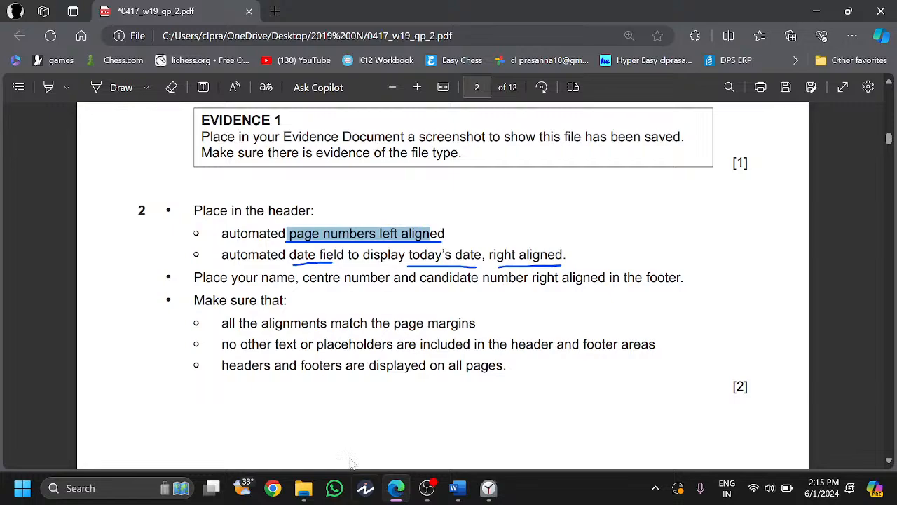
- Reread the automated today's date wording in task 2, then return to EBOOKS
double_click(249, 259)
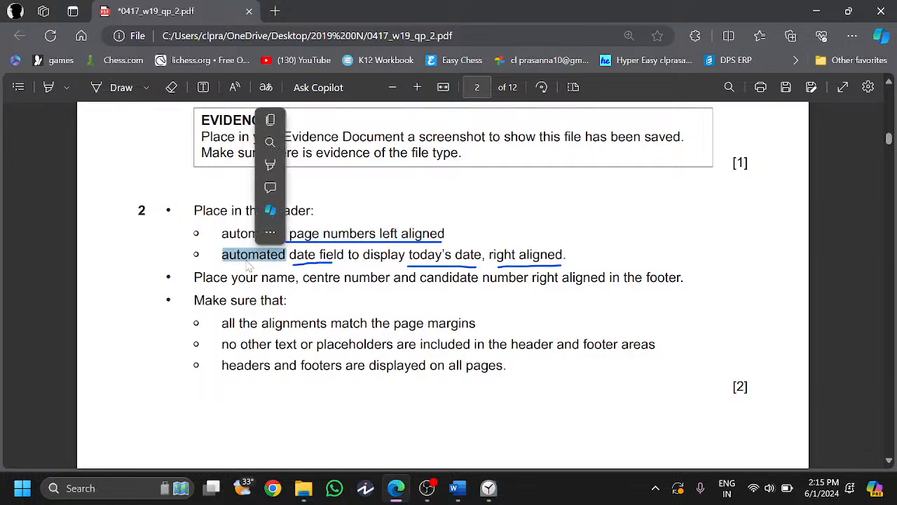
left_click(249, 265)
scroll(249, 265, "down", 1)
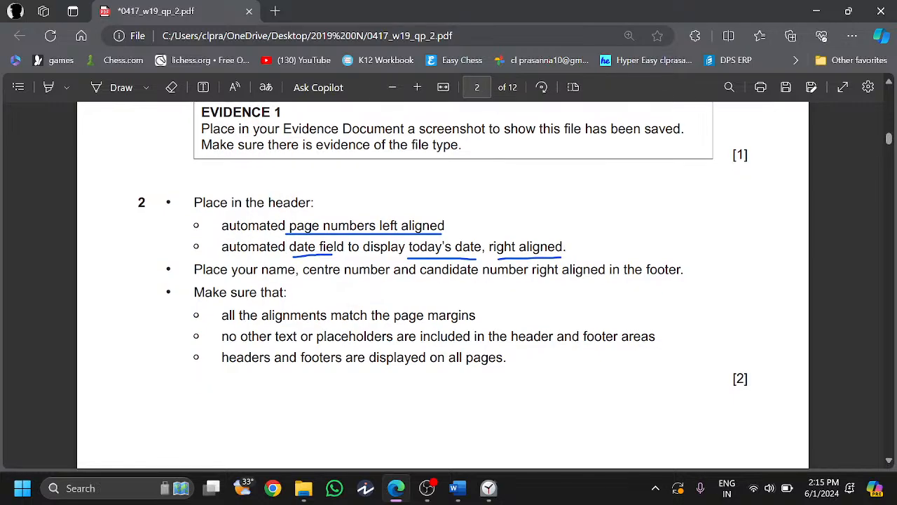
left_click_drag(399, 246, 420, 247)
key("alt+Tab")
- Insert today's date, 01/06/2024, at the right side of the header after the page number
double_click(427, 175)
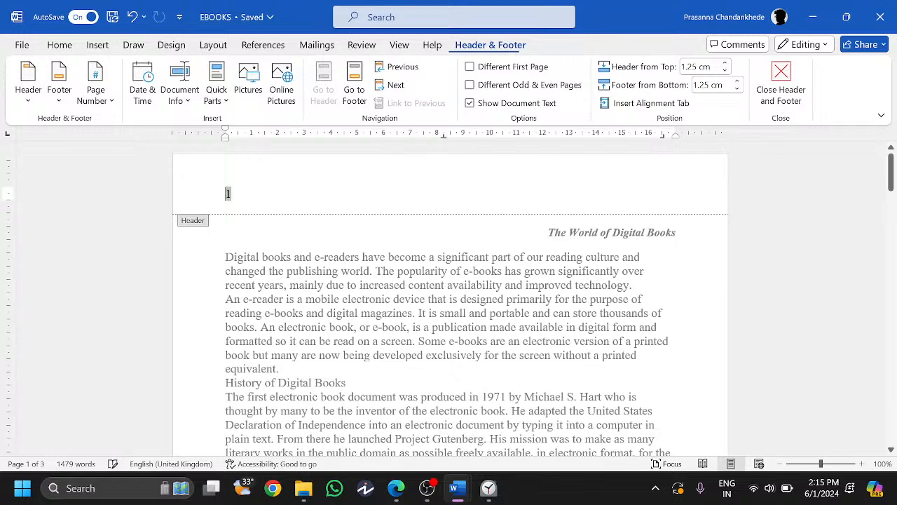
key("Right")
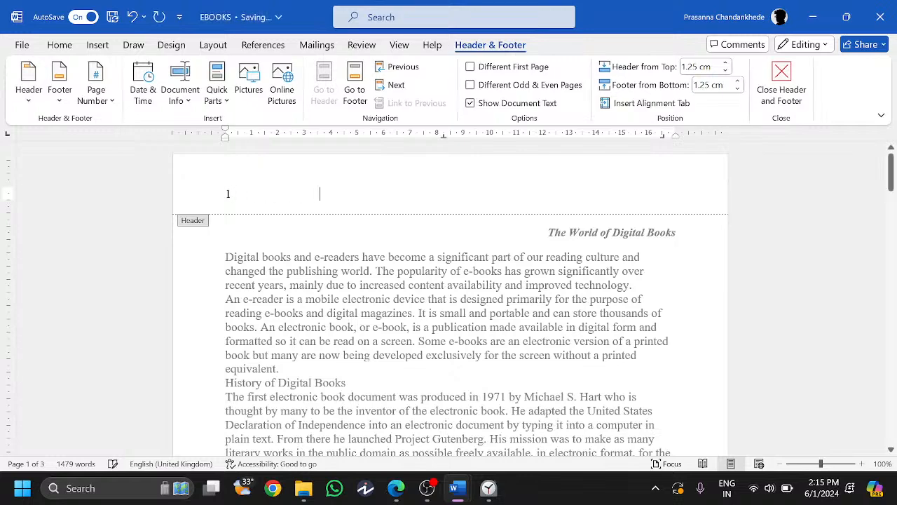
key("Tab")
key("Tab")
left_click(142, 83)
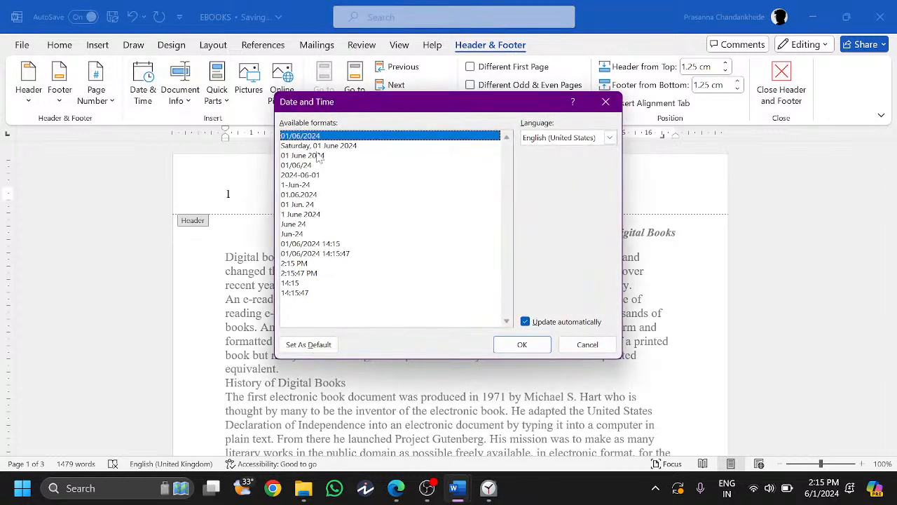
left_click(402, 495)
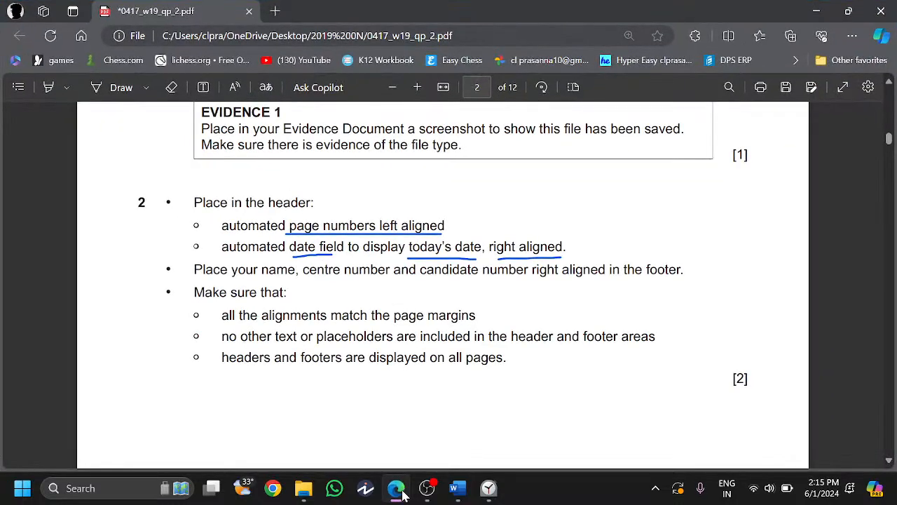
left_click(402, 494)
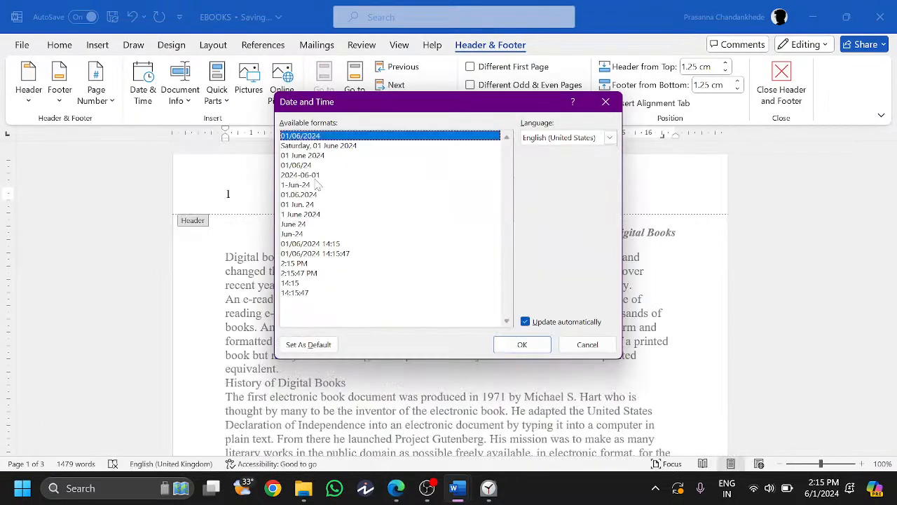
key("Return")
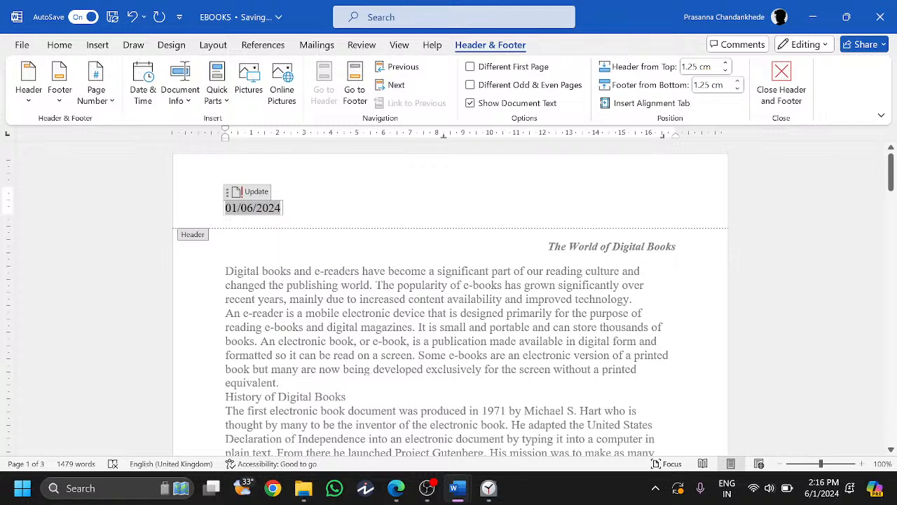
- Try aligning the header date and page number, then delete the date line
key("ctrl+a")
left_click(46, 40)
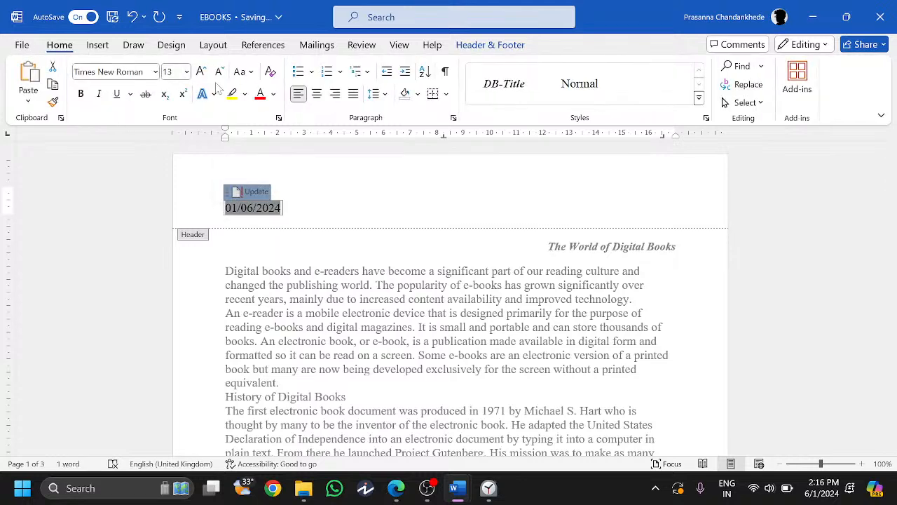
key("ctrl+r")
double_click(672, 194)
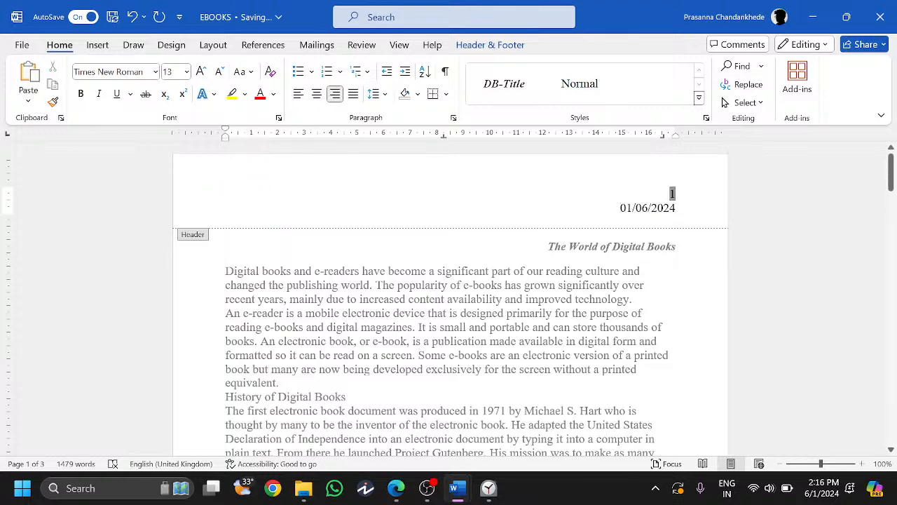
left_click(298, 93)
left_click_drag(226, 192, 235, 219)
key("ctrl+c")
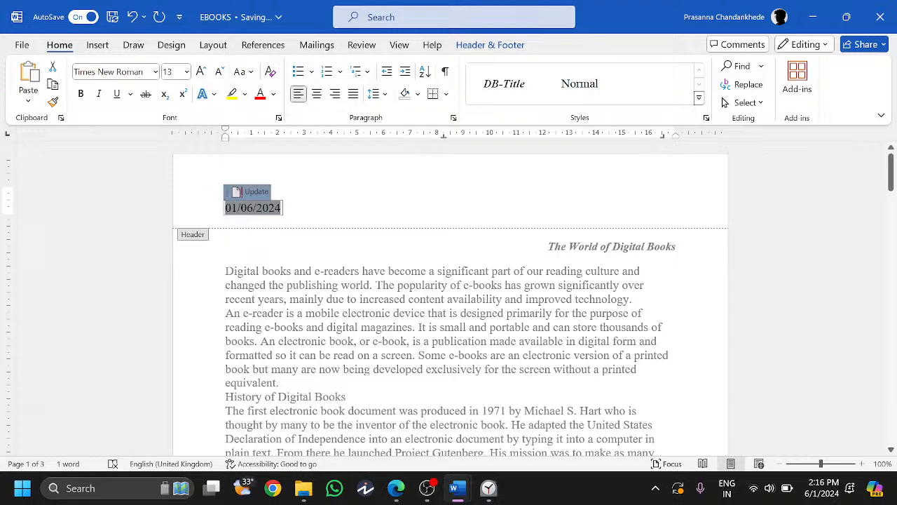
key("Delete")
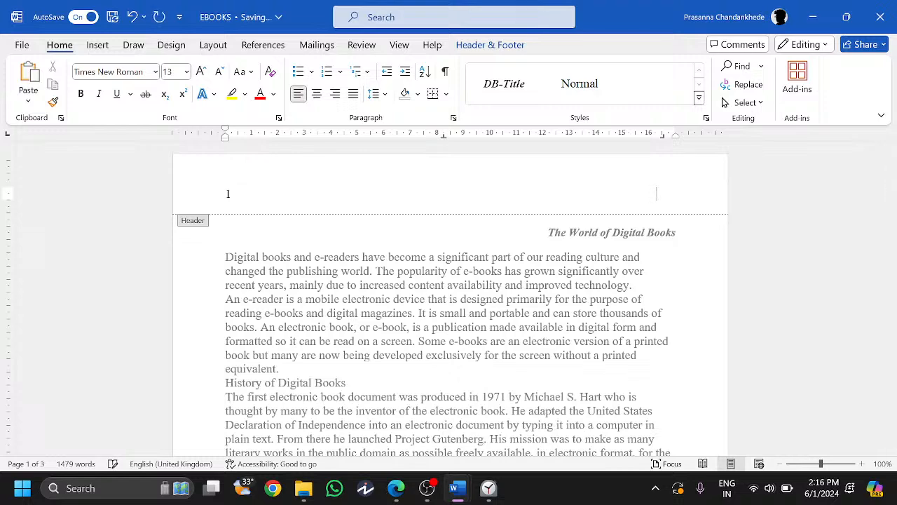
key("ctrl+v")
key("shift+Home")
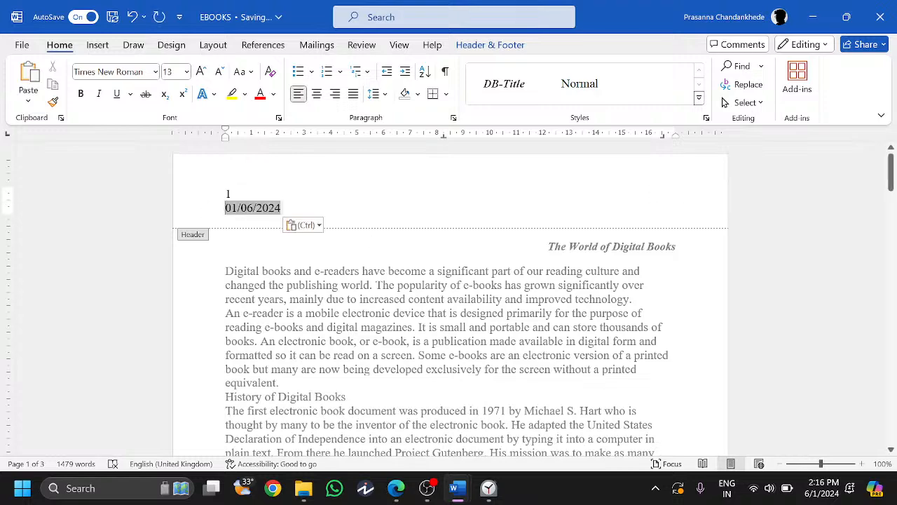
left_click_drag(281, 208, 196, 210)
key("ctrl+c")
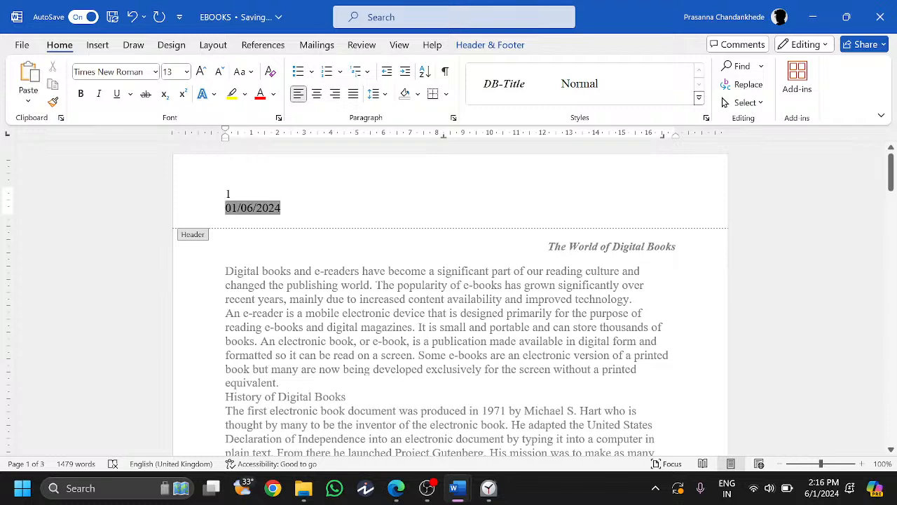
key("Delete")
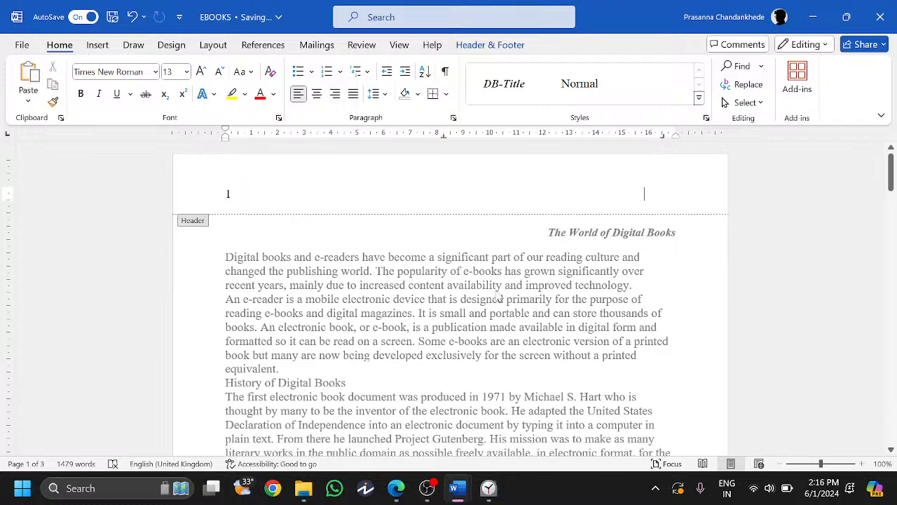
double_click(527, 270)
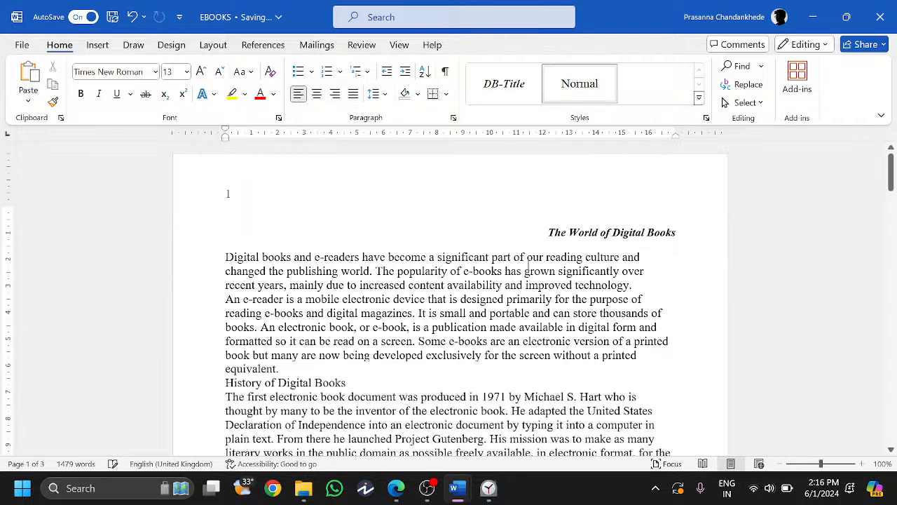
- Clear stray text and extra lines from the header, leaving only page number 1
double_click(455, 191)
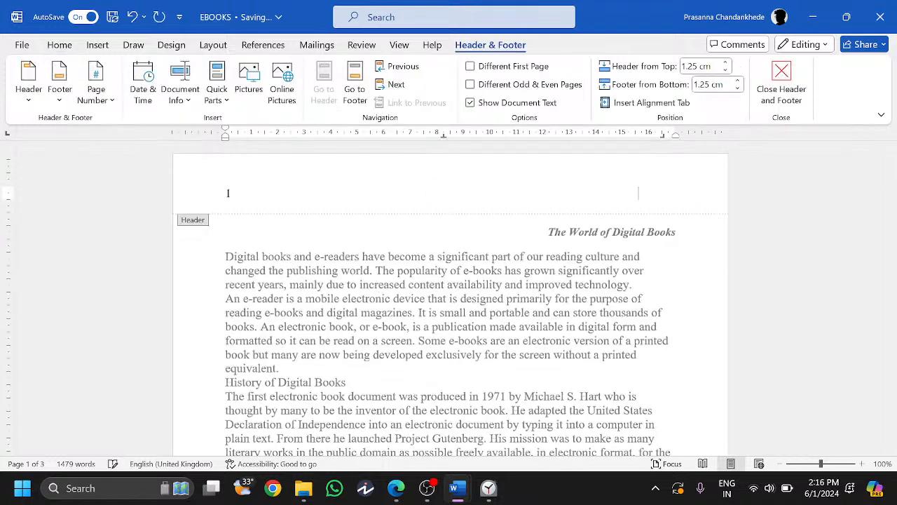
key("Return")
type("vb")
key("BackSpace")
key("ctrl+v")
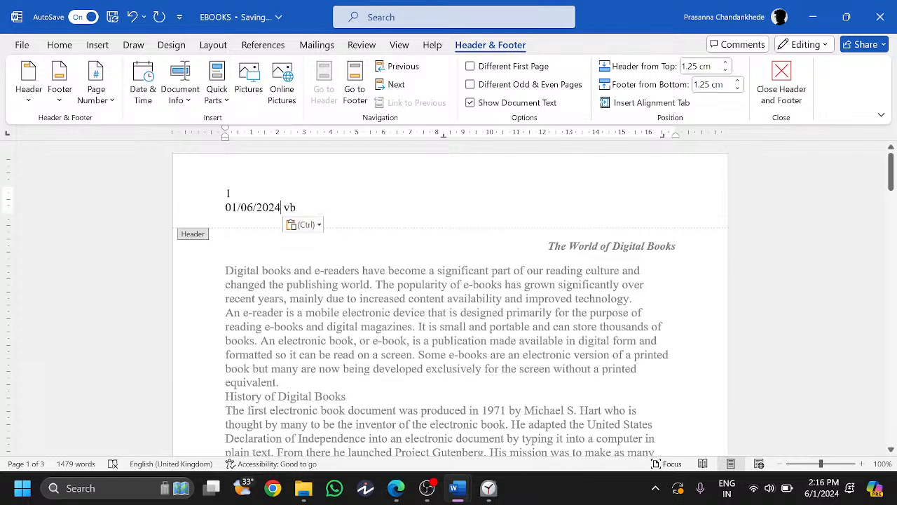
key("ctrl+z")
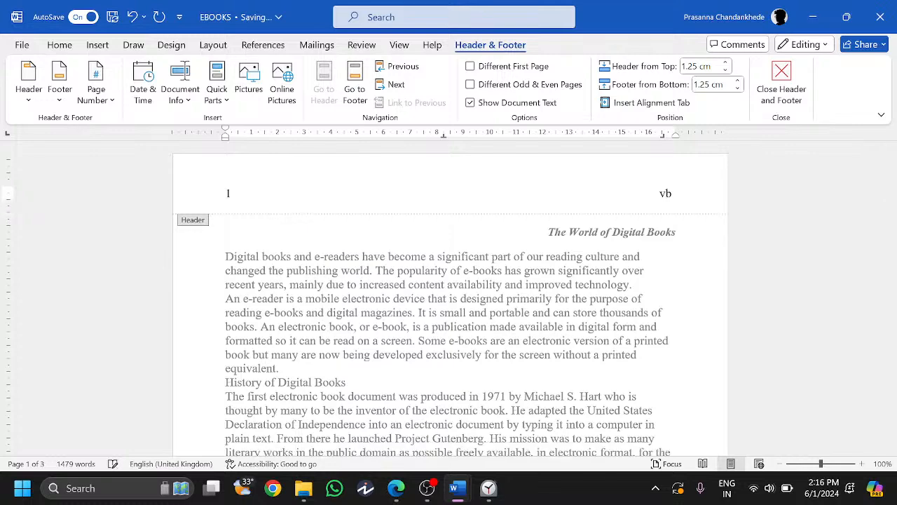
key("ctrl+a")
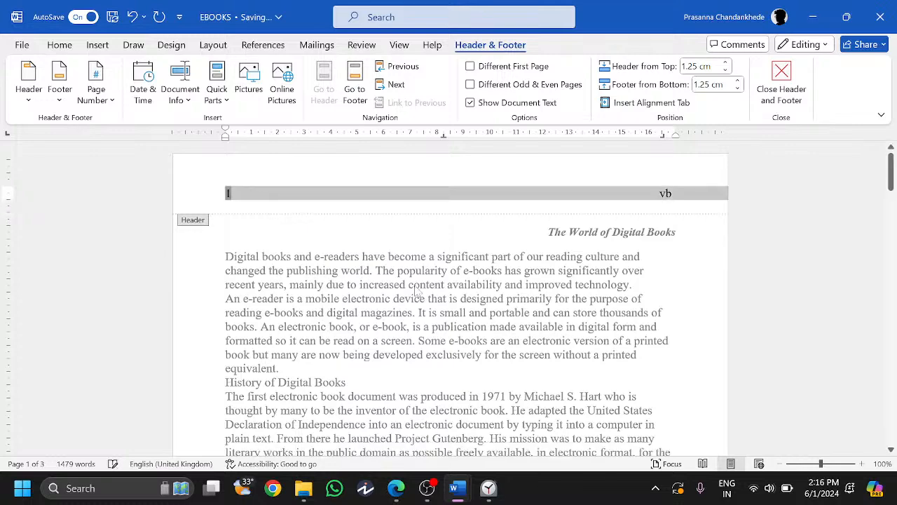
left_click(665, 196)
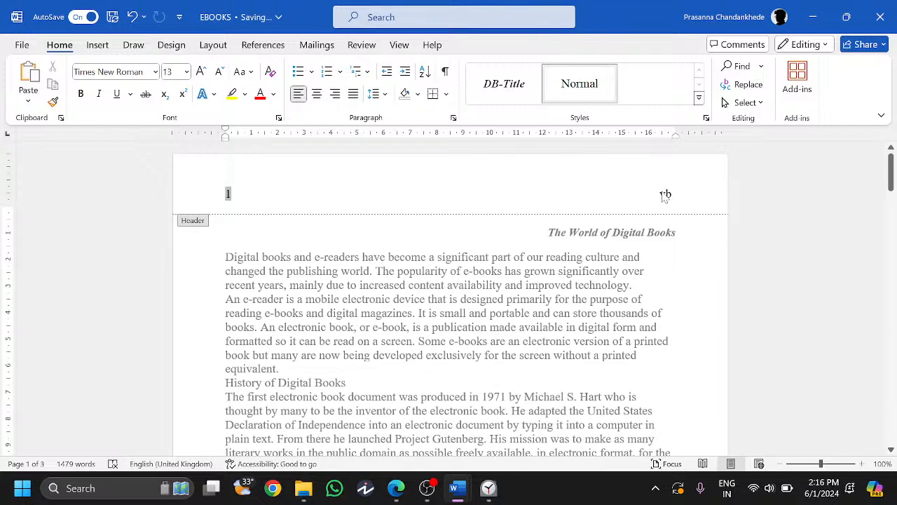
key("ctrl+z")
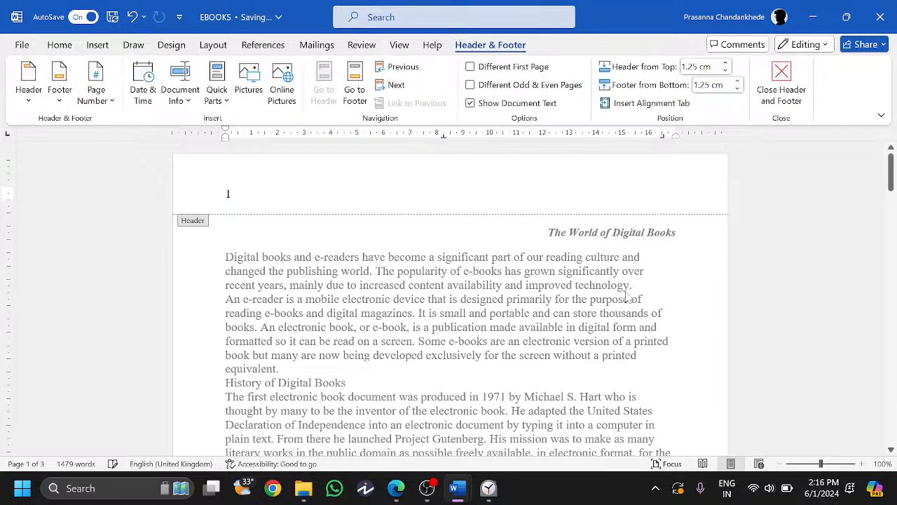
key("BackSpace")
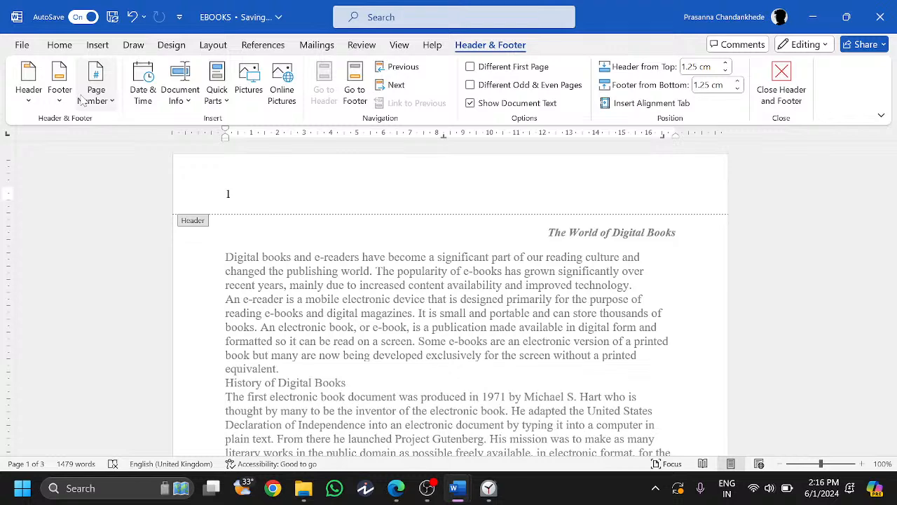
left_click(143, 82)
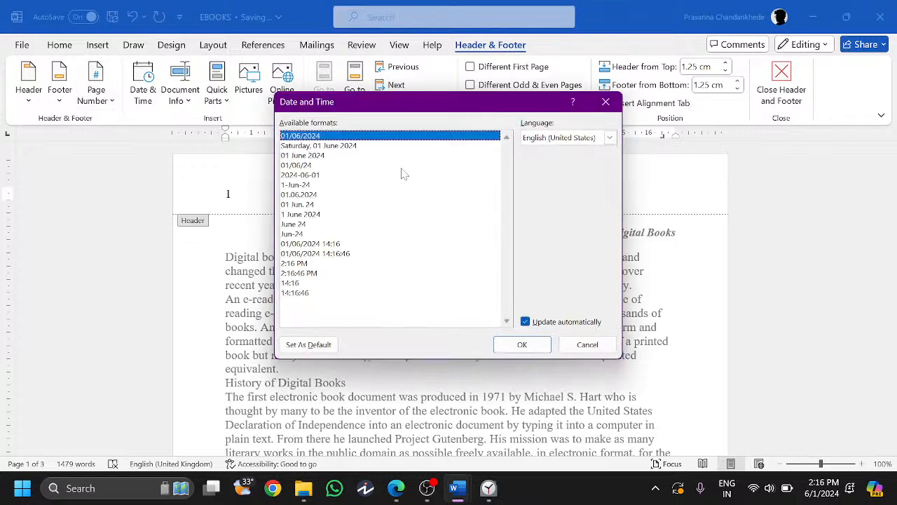
double_click(315, 138)
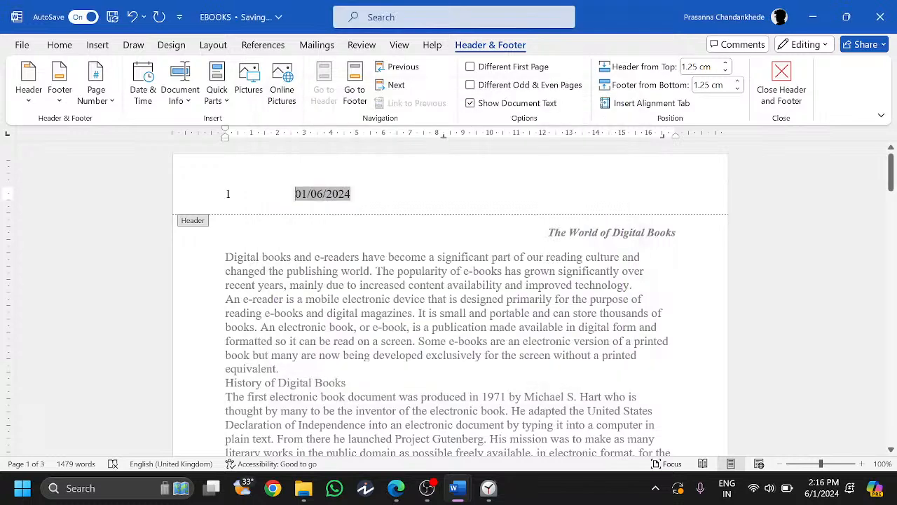
key("Tab")
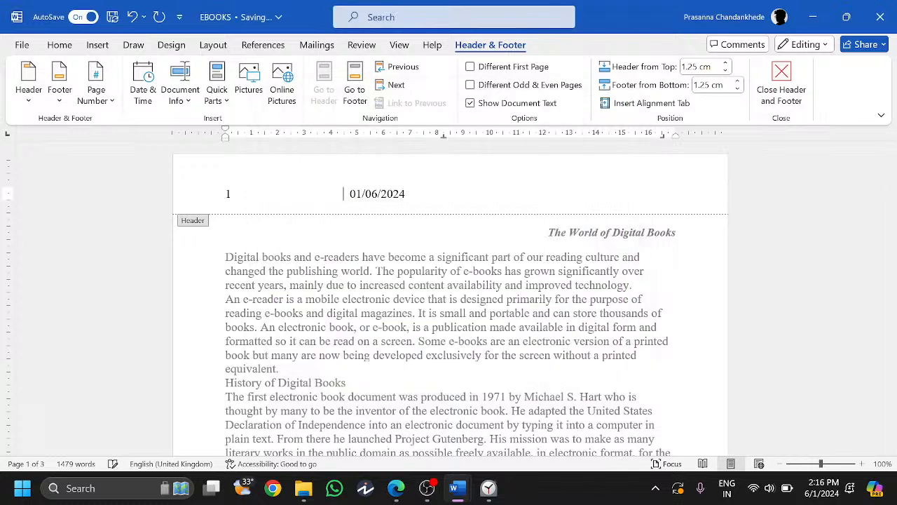
key("Return")
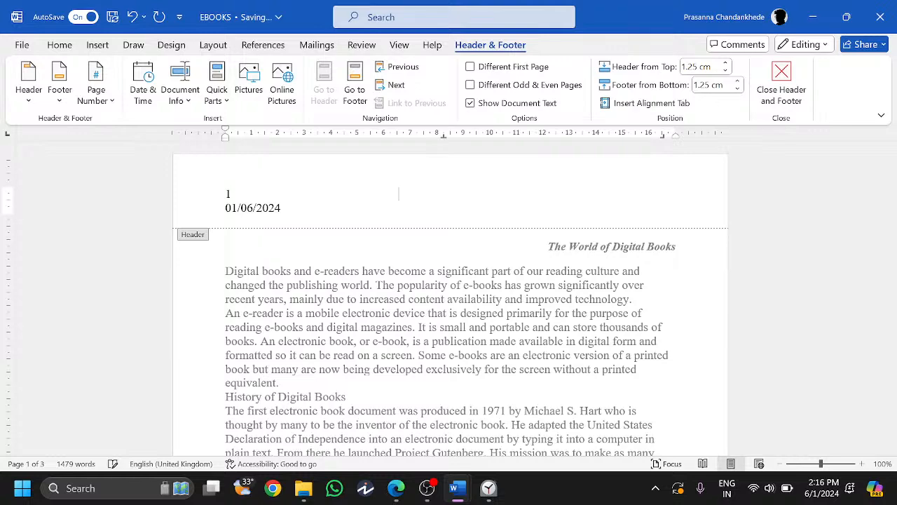
key("BackSpace")
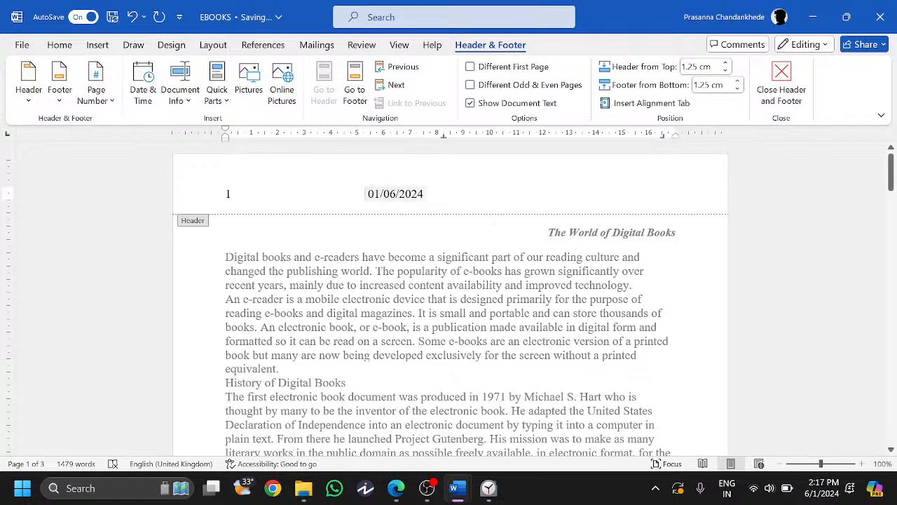
triple_click(401, 194)
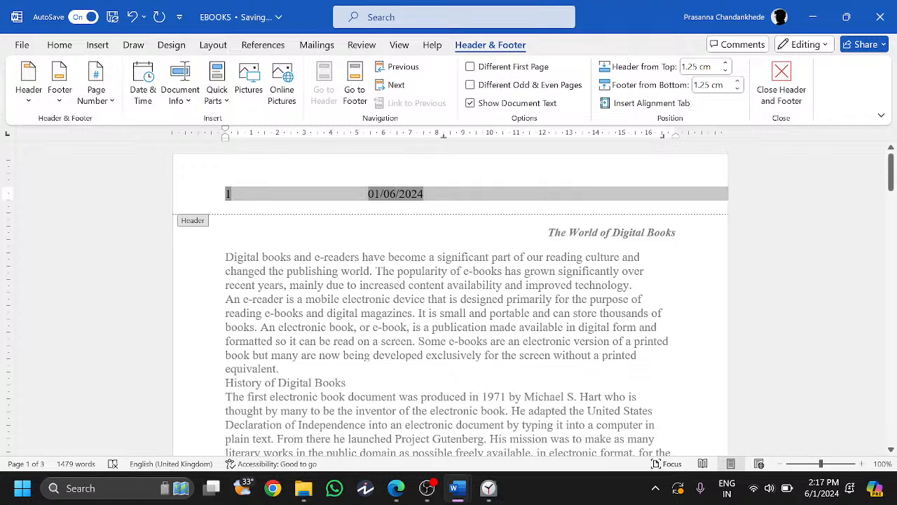
left_click(366, 194)
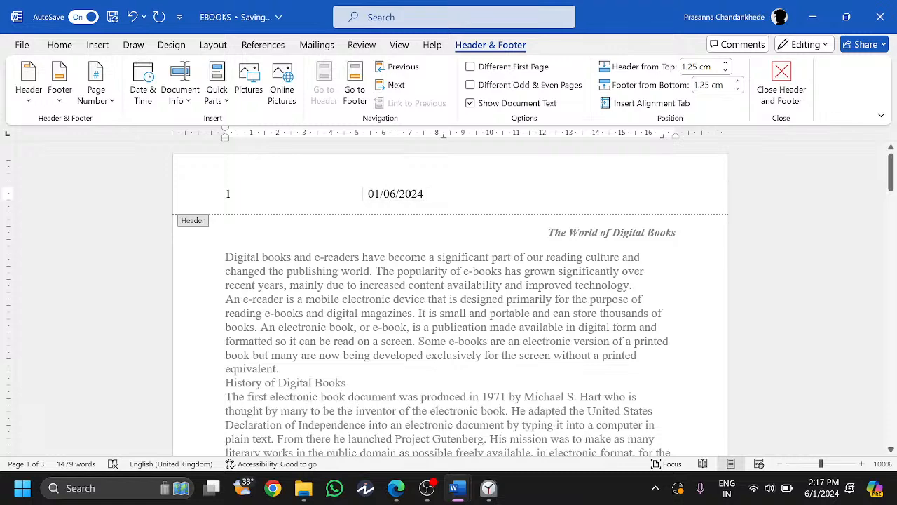
key("Return")
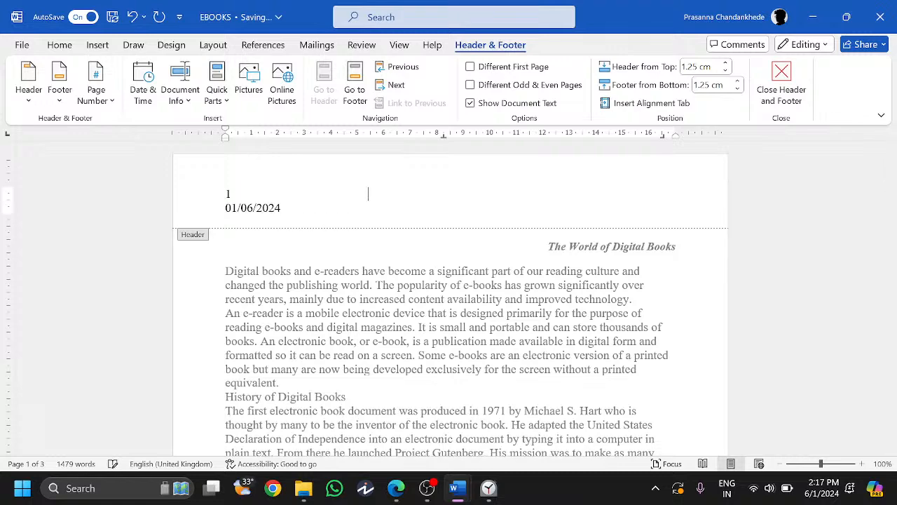
left_click(509, 195)
key("Delete")
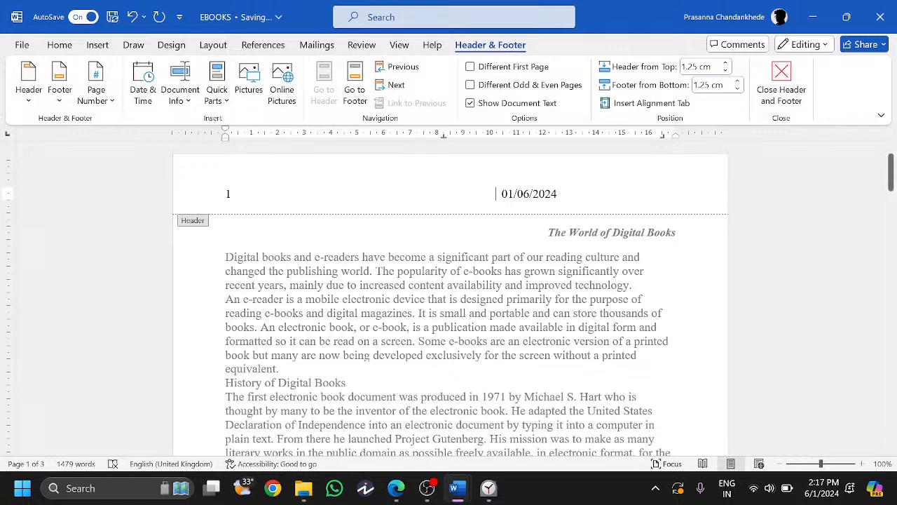
key("Return")
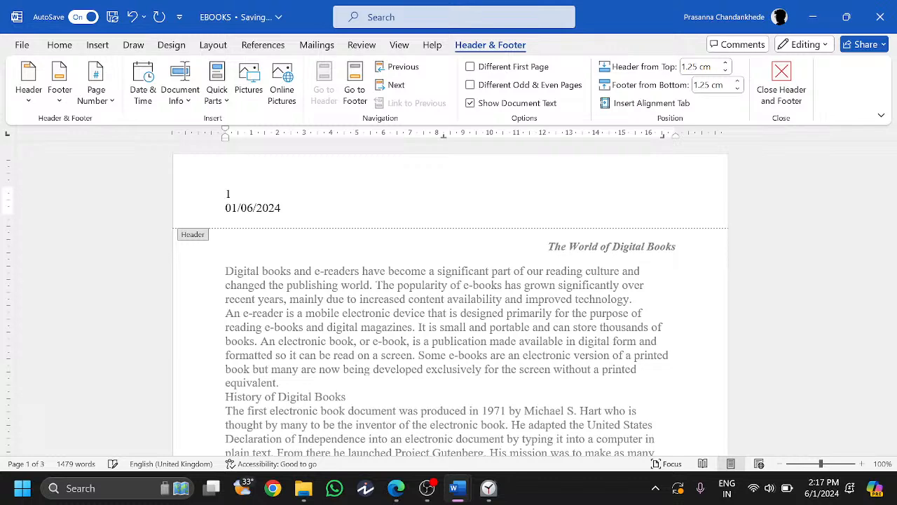
left_click_drag(227, 208, 280, 208)
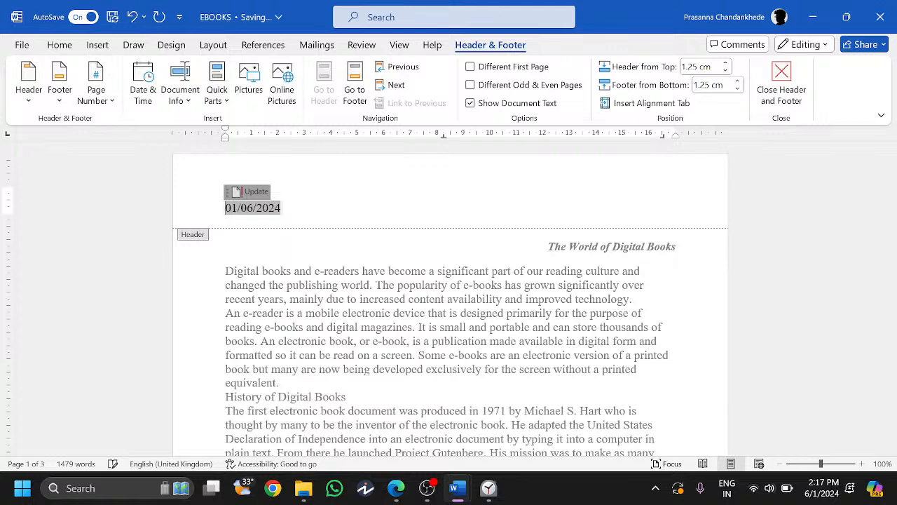
type("1")
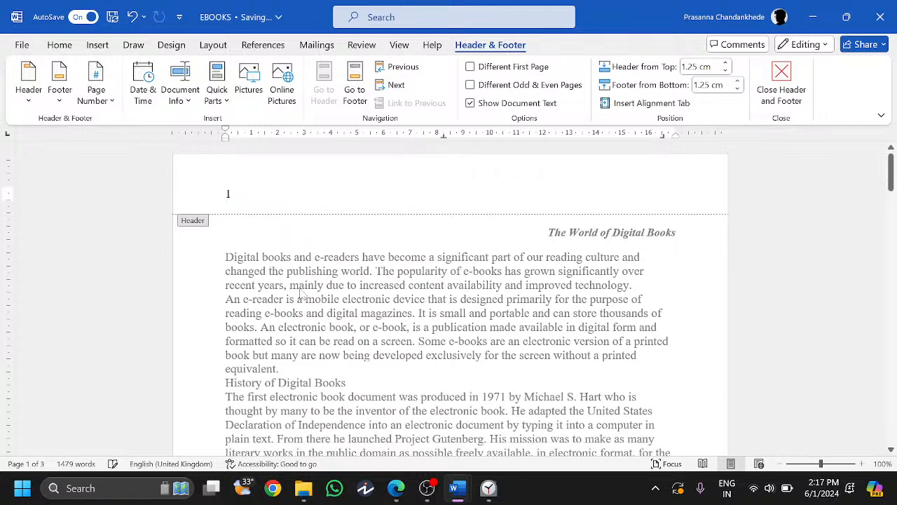
- Clear the old page number and leftover text out of the header
double_click(327, 286)
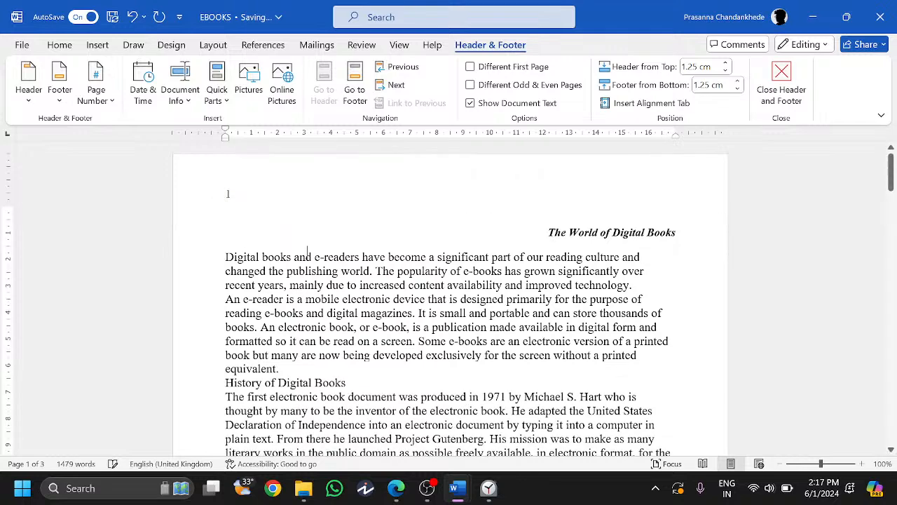
double_click(315, 200)
key("BackSpace")
double_click(328, 316)
double_click(240, 180)
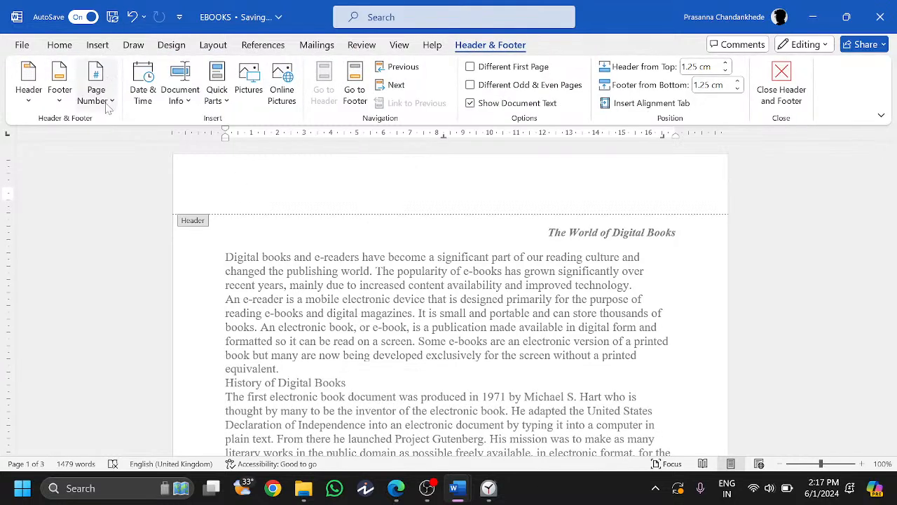
key("alt+shift+d")
left_click(192, 199)
key("BackSpace")
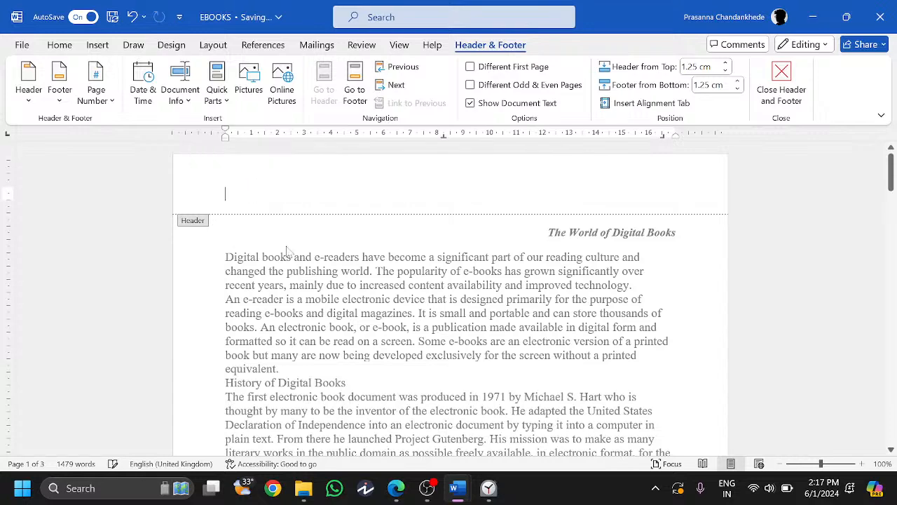
- Insert a Blank (Three Columns) header with the page number at the left
left_click(29, 77)
left_click(176, 243)
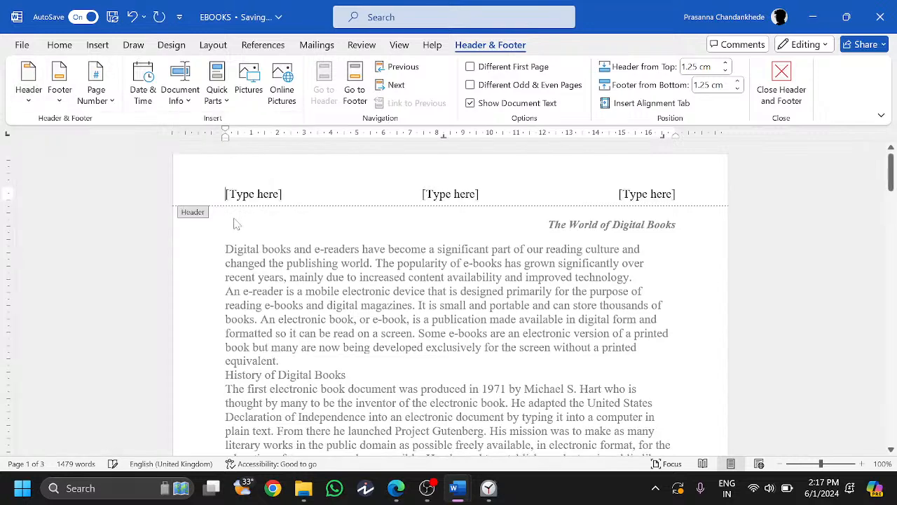
left_click(624, 199)
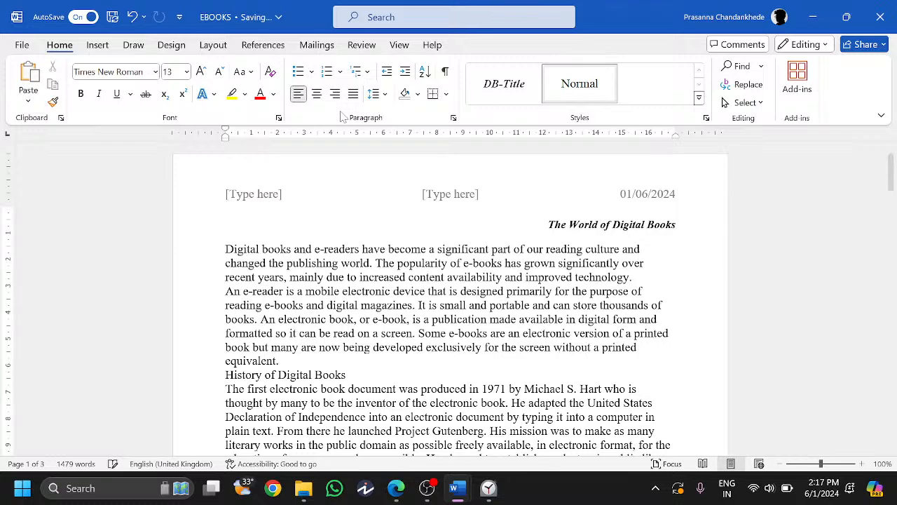
left_click(98, 44)
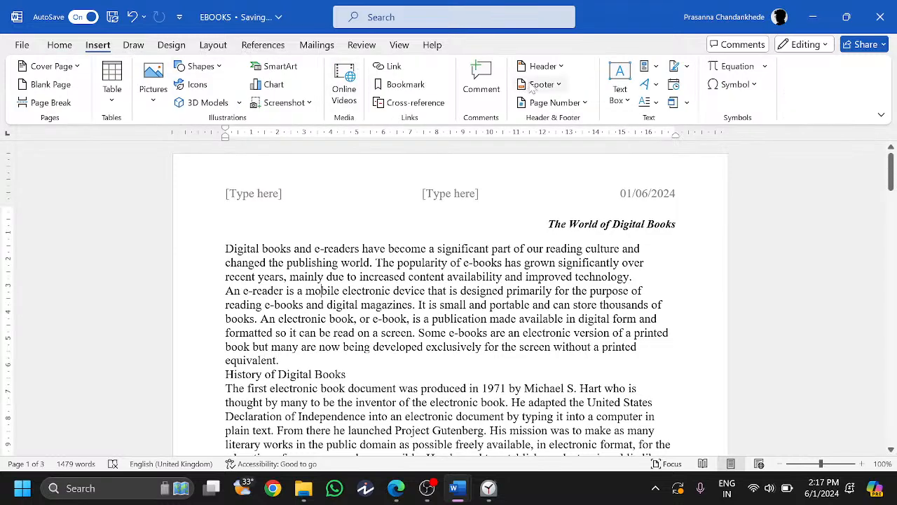
left_click(551, 103)
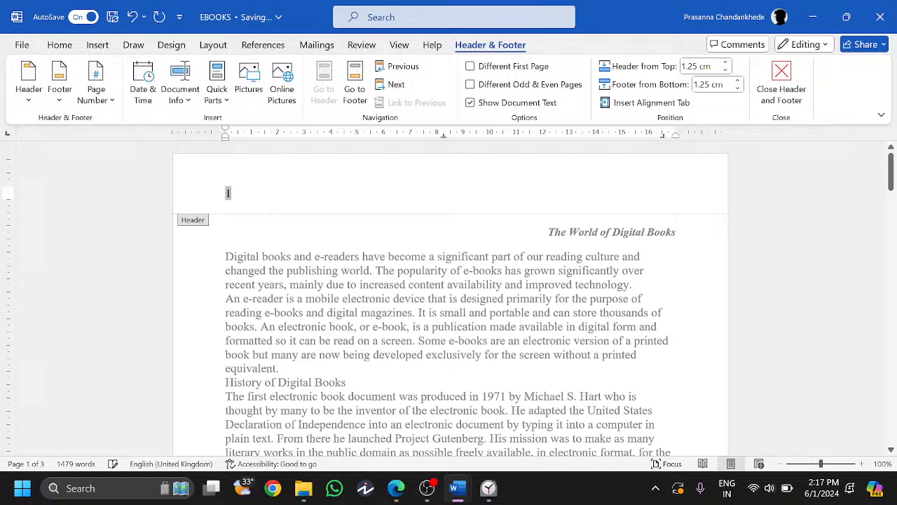
- Add today's date, 01/06/2024, at the header's right margin and close the header
key("Right")
key("Tab")
key("Tab")
left_click(143, 83)
double_click(328, 137)
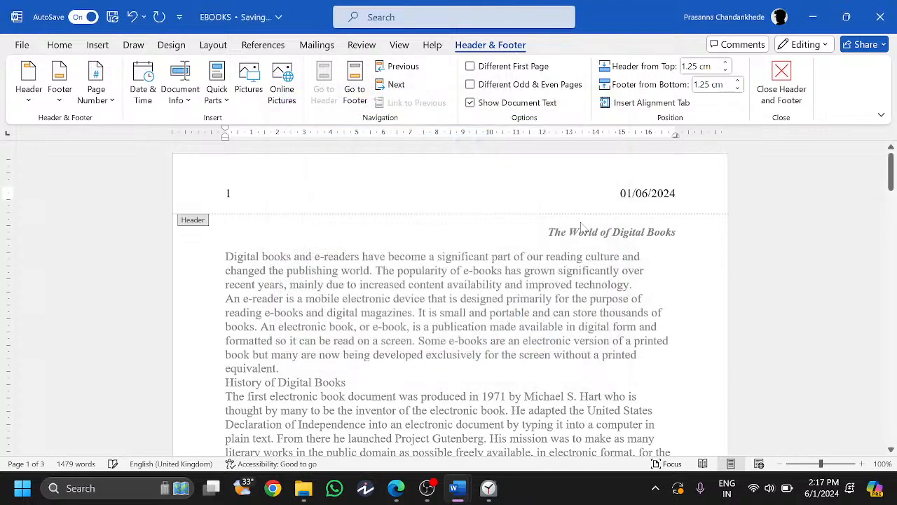
double_click(403, 299)
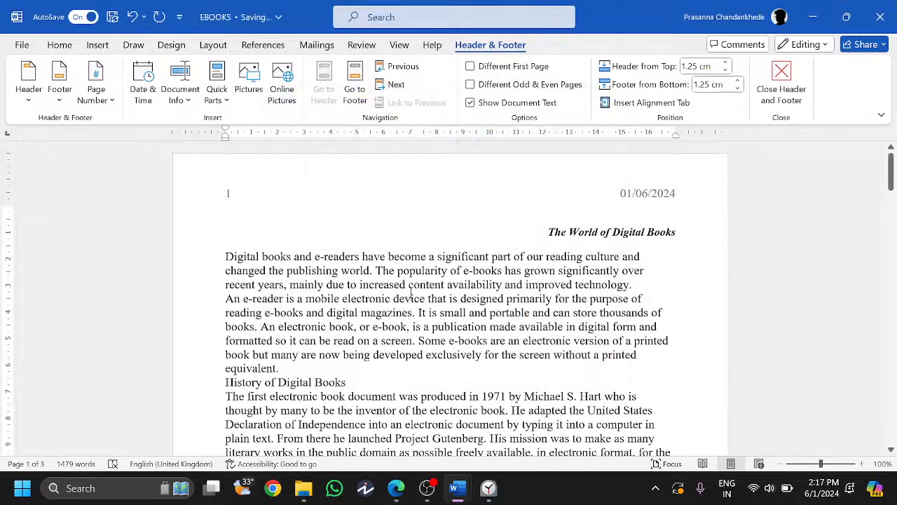
left_click(396, 488)
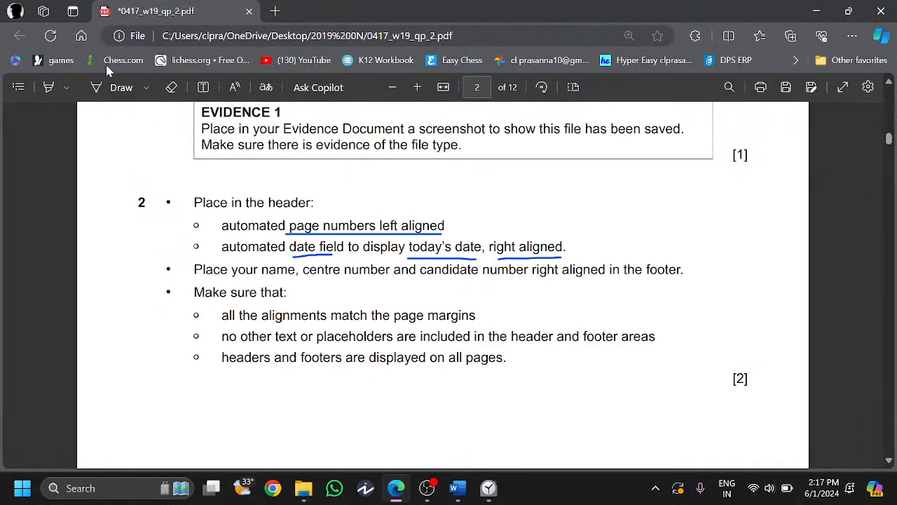
- Tick the page number and date field header requirements, then read the footer bullet
left_click(103, 87)
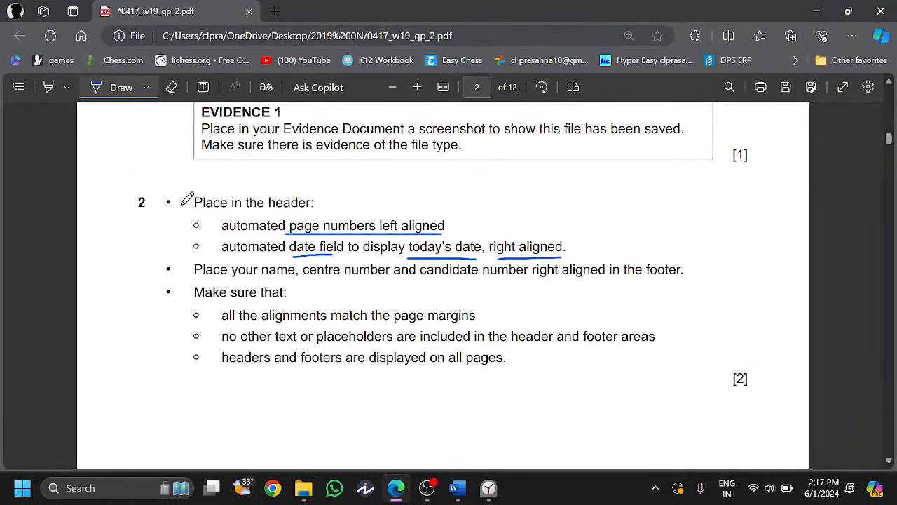
mouse_move(183, 227)
left_mouse_down()
mouse_move(199, 224)
mouse_move(204, 244)
left_mouse_up()
left_click(103, 87)
scroll(448, 280, "down", 1)
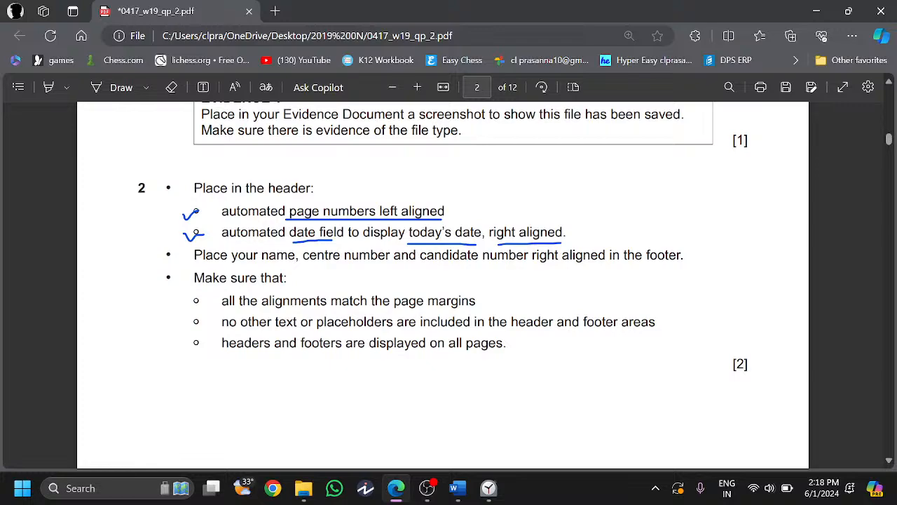
scroll(260, 305, "up", 2)
left_click_drag(261, 304, 609, 304)
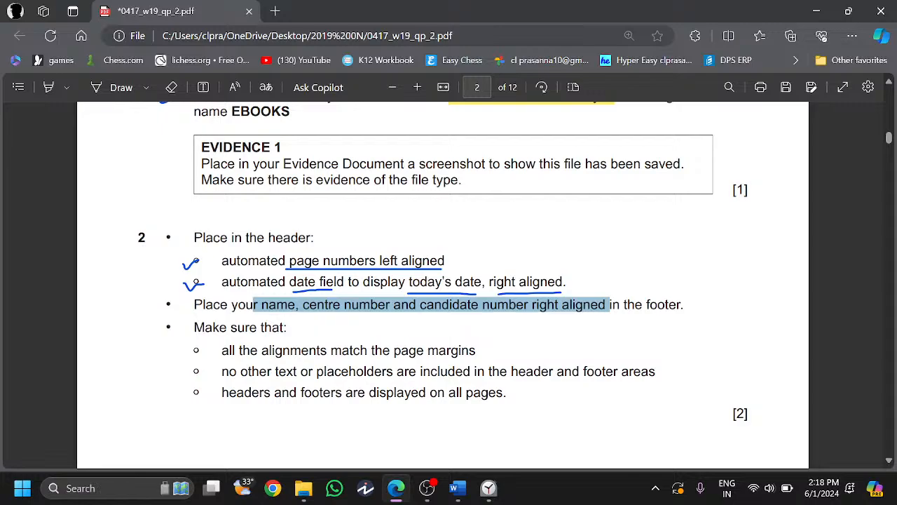
mouse_move(457, 488)
left_click(545, 417)
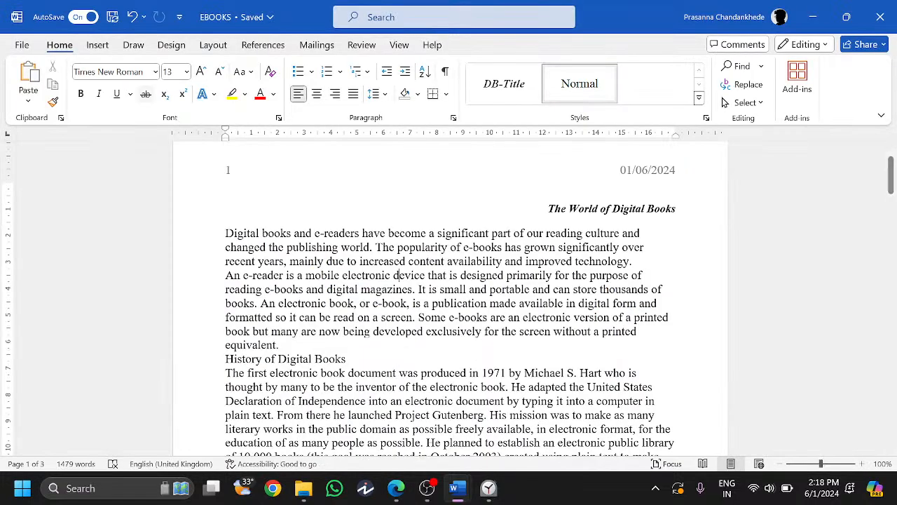
- Insert a Blank (Three Columns) footer with the candidate's name, centre and candidate numbers at right
left_click(103, 50)
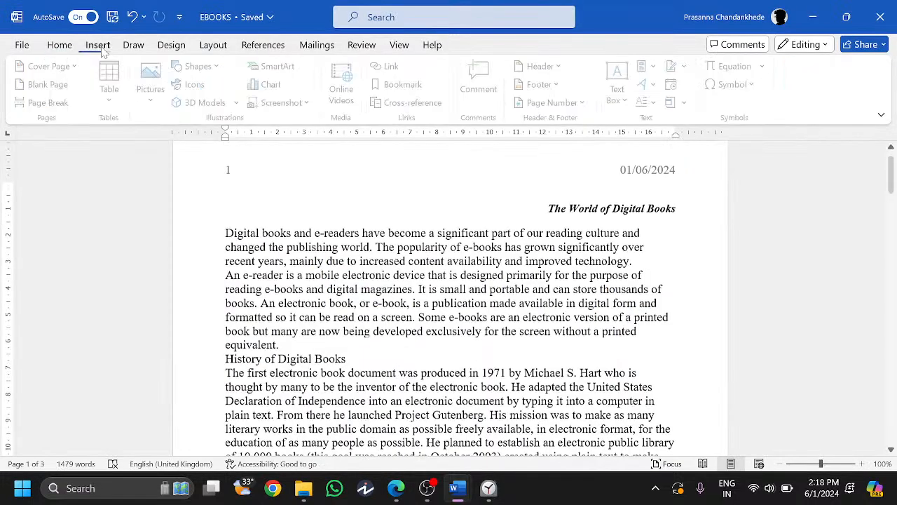
left_click(539, 84)
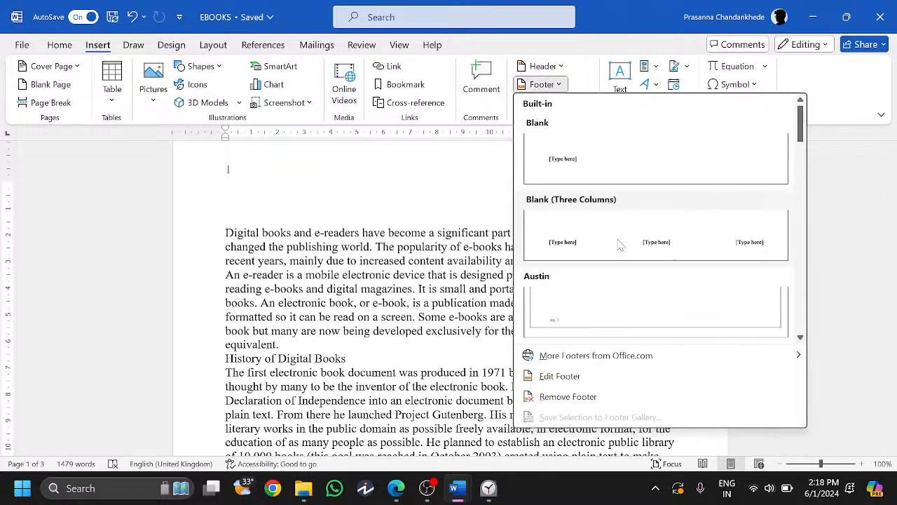
left_click(701, 250)
left_click(649, 405)
type("P")
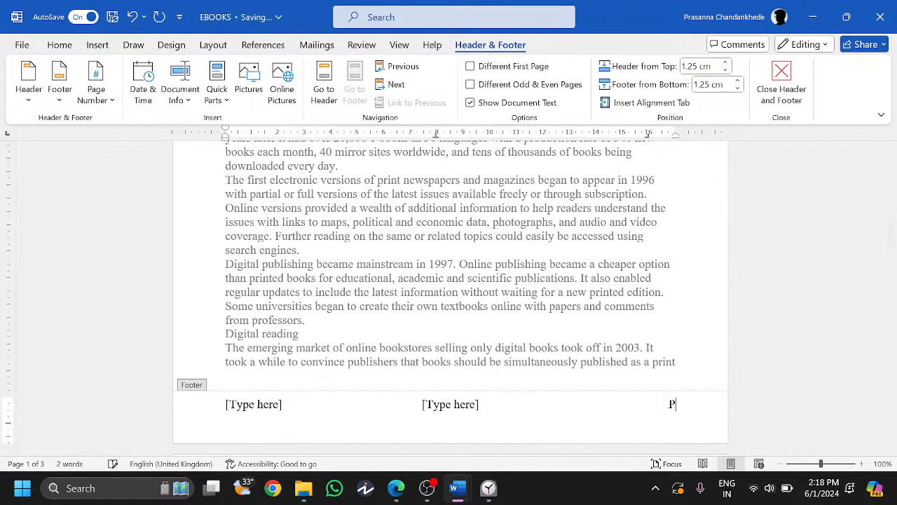
type("rasanna")
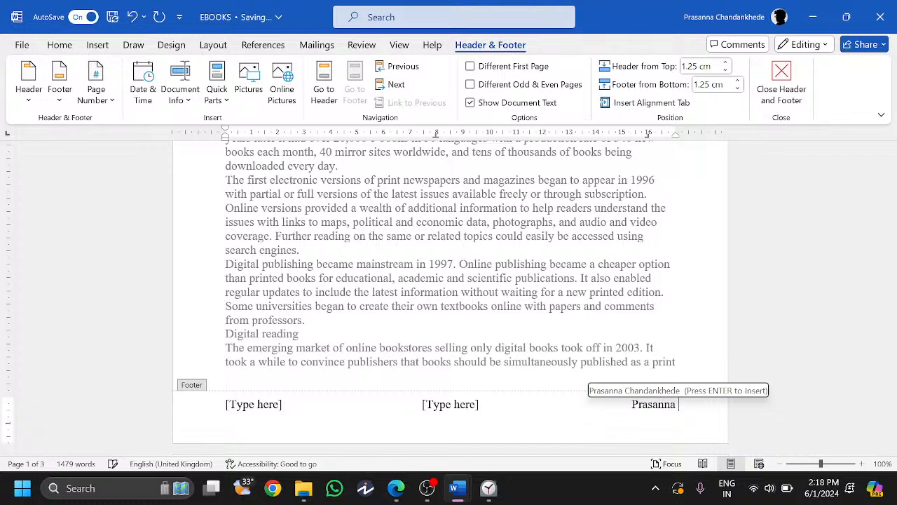
key("Return")
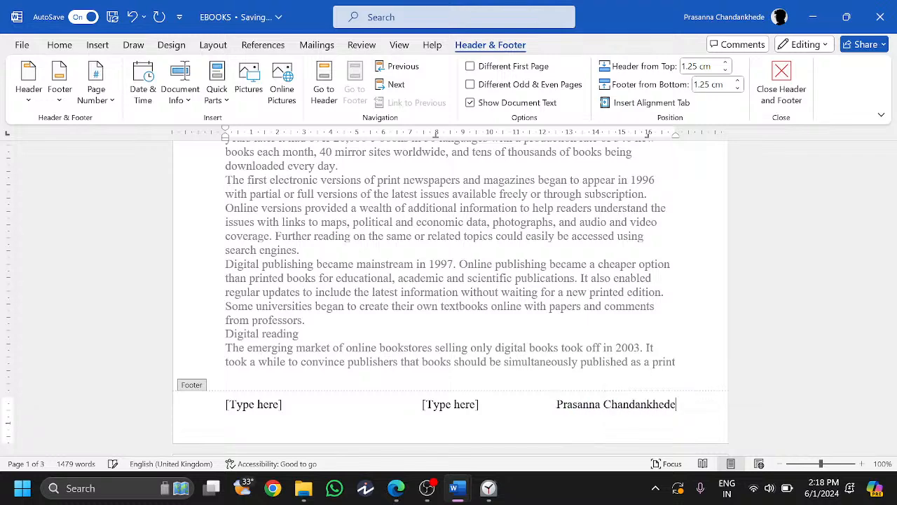
type("- GH048")
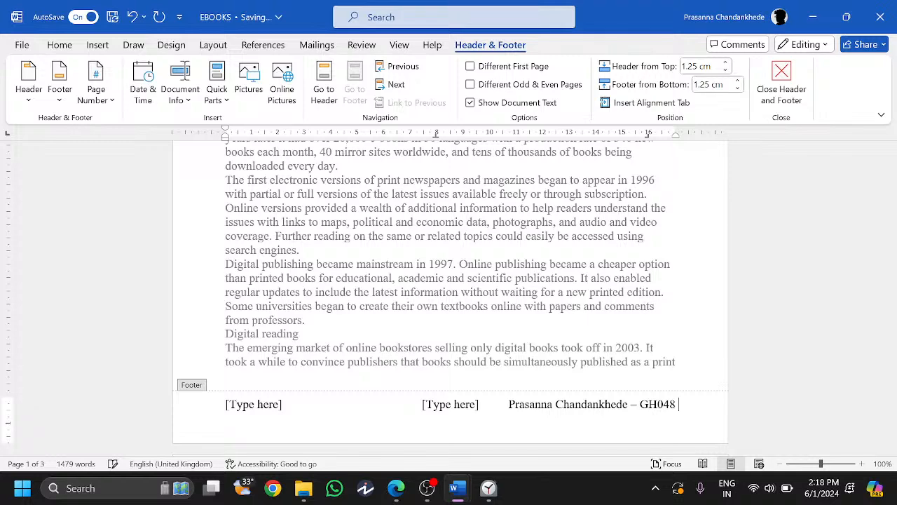
- Delete the centre and left footer placeholders and close the footer
left_click(452, 400)
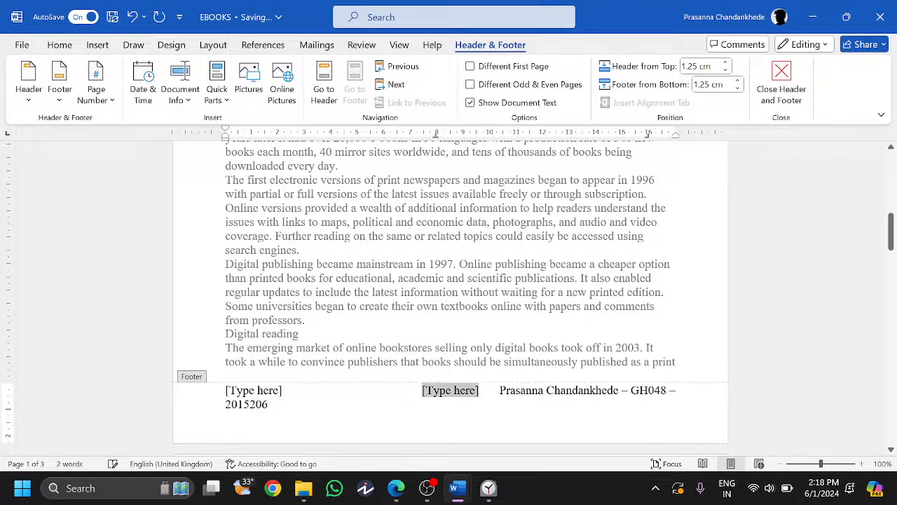
key("Delete")
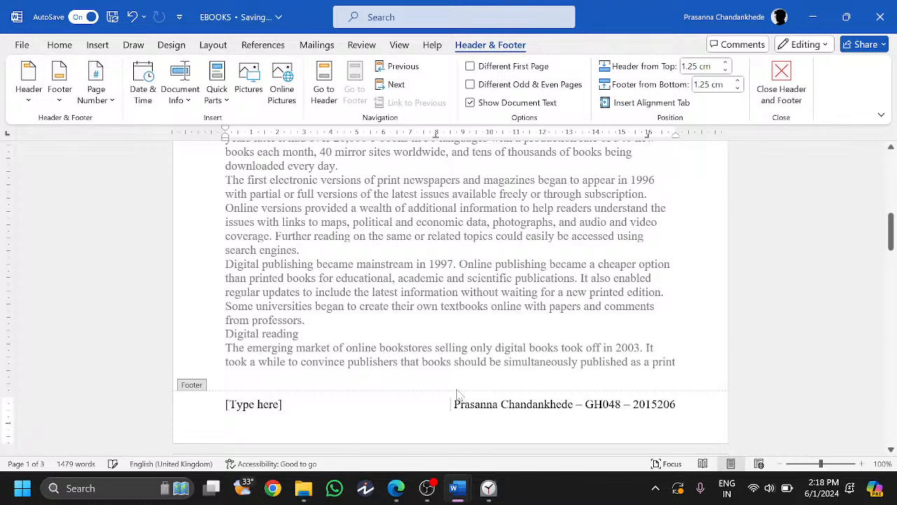
left_click(258, 404)
key("Delete")
double_click(384, 294)
scroll(384, 293, "up", 2)
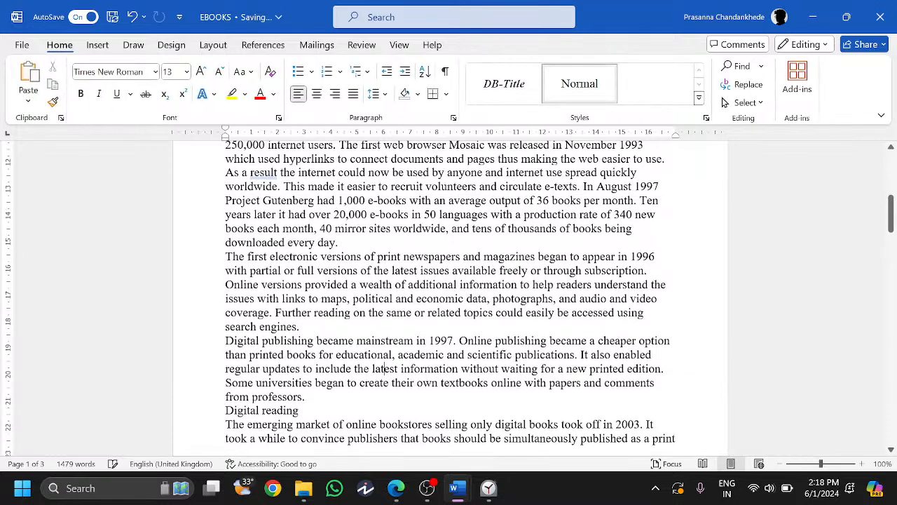
key("alt+Tab")
- Tick the three 'Make sure that' header-and-footer checks in the question paper
scroll(202, 320, "down", 1)
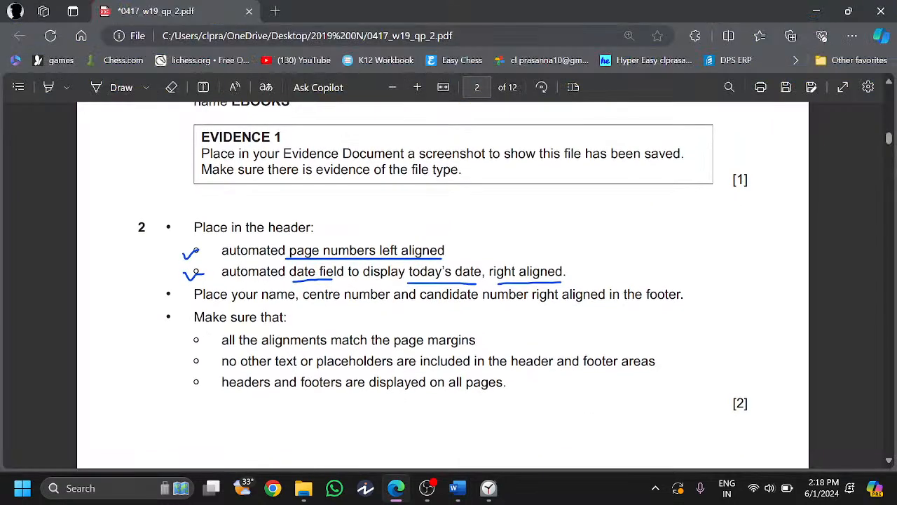
left_click_drag(434, 294, 681, 294)
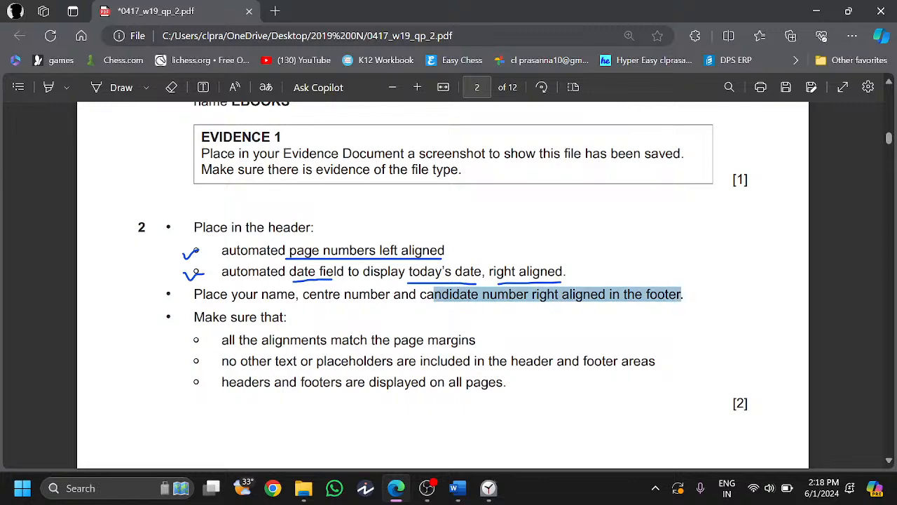
scroll(424, 251, "down", 1)
left_click(105, 89)
mouse_move(190, 309)
left_mouse_down()
mouse_move(198, 322)
mouse_move(209, 309)
mouse_move(211, 327)
left_mouse_up()
left_click_drag(192, 355, 208, 348)
left_click(121, 88)
- Bring page 3's house style specifications table into view and snap Edge to the left half
scroll(228, 210, "down", 3)
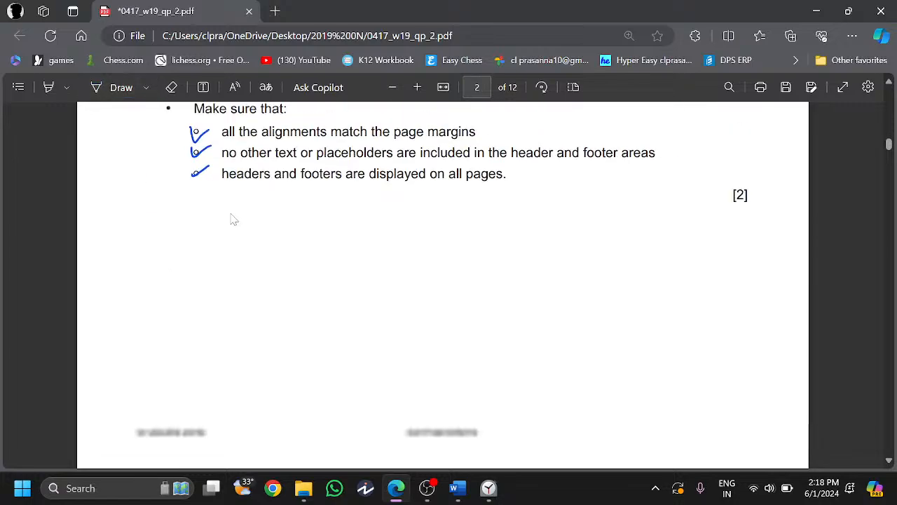
scroll(234, 219, "down", 6)
middle_click(378, 251)
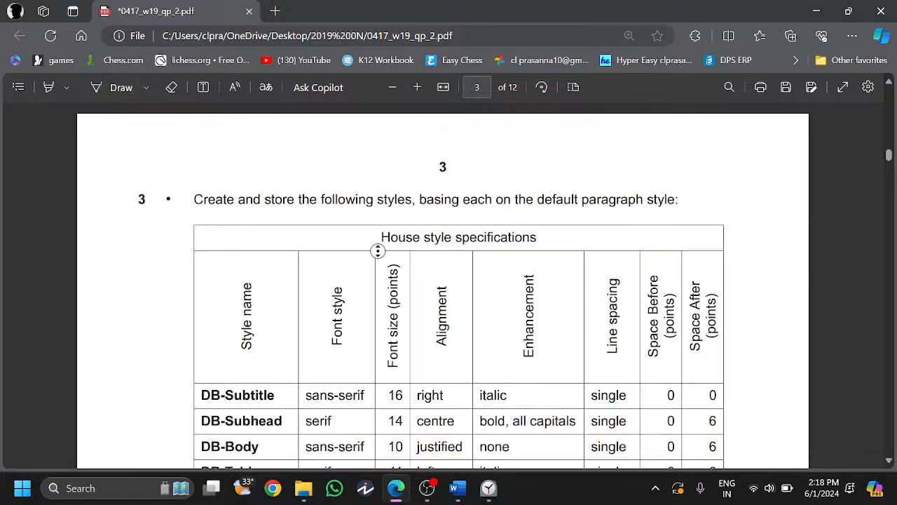
middle_click(376, 286)
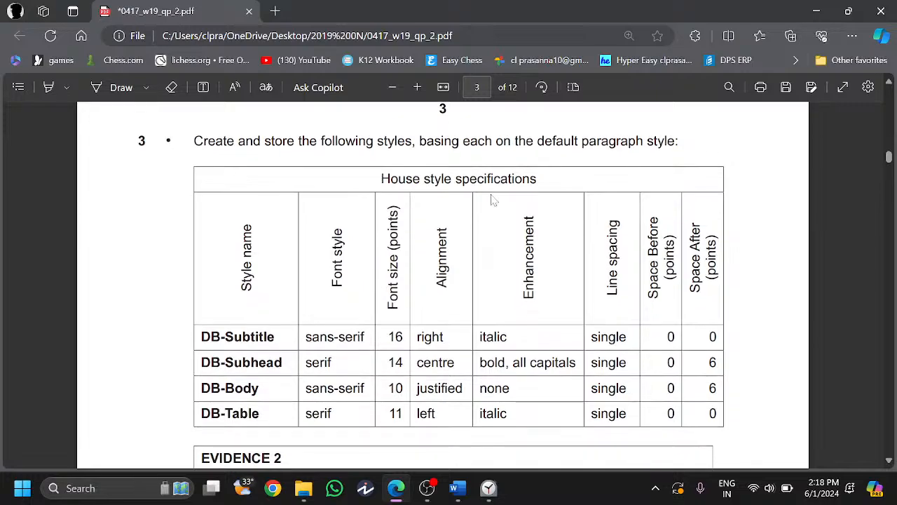
scroll(493, 201, "down", 1)
key("super+Left")
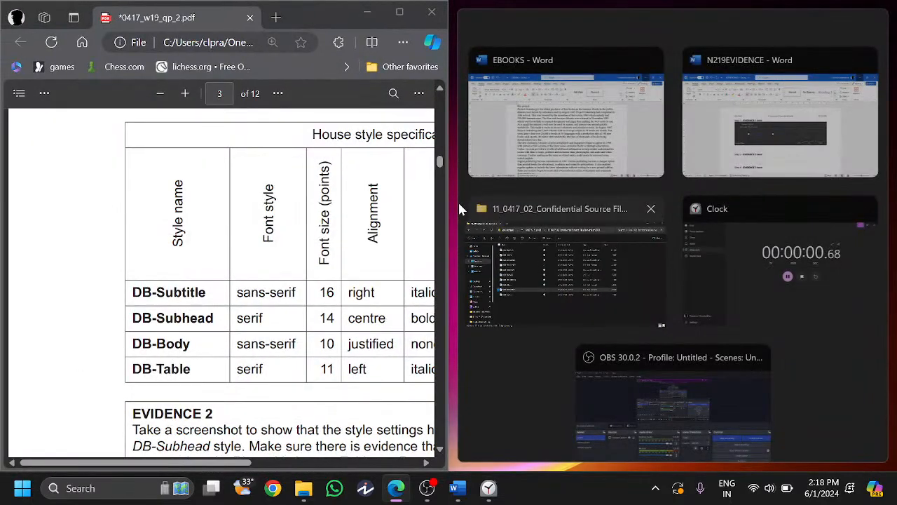
- Place the EBOOKS report beside the exam PDF and scroll around the document
left_click(566, 125)
scroll(673, 260, "down", 5)
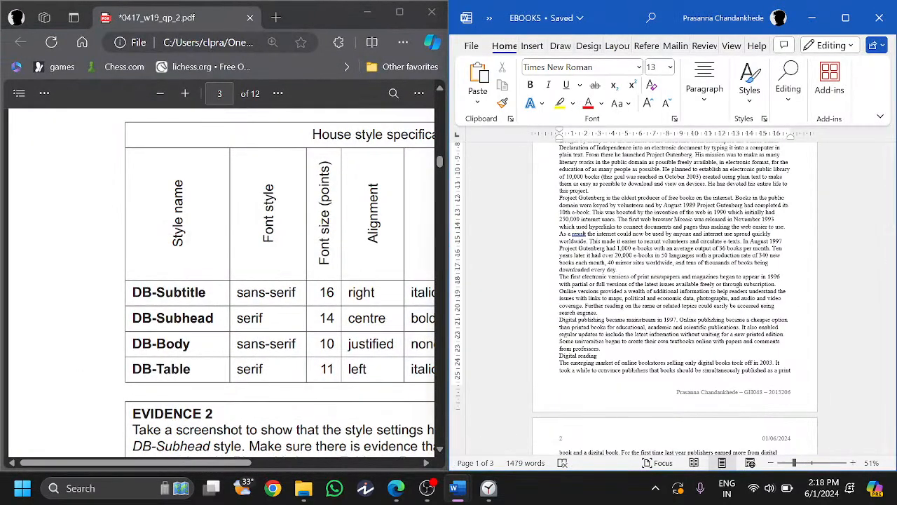
scroll(219, 281, "right", 2)
scroll(219, 281, "down", 2)
scroll(218, 280, "right", 1)
scroll(219, 281, "left", 1)
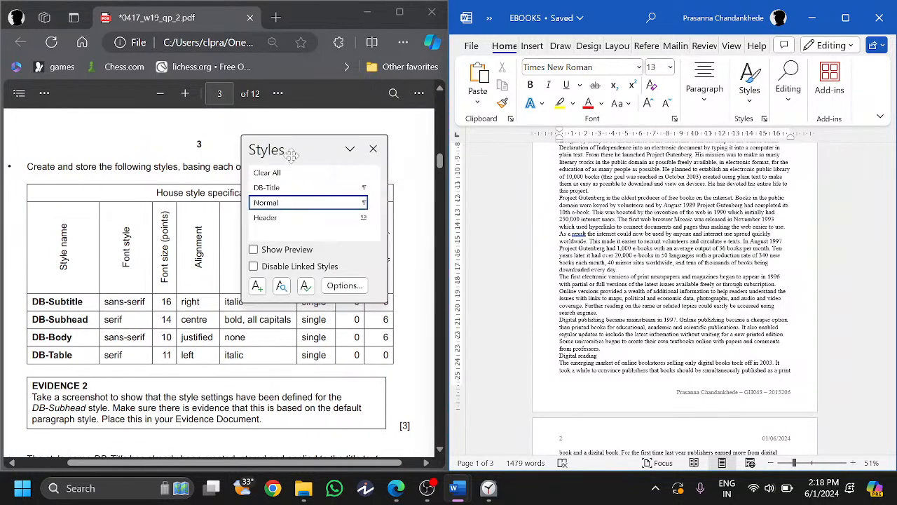
- Float the Styles pane over the document, resize it, and start a new style
left_click_drag(295, 155, 548, 151)
left_click_drag(637, 300, 628, 337)
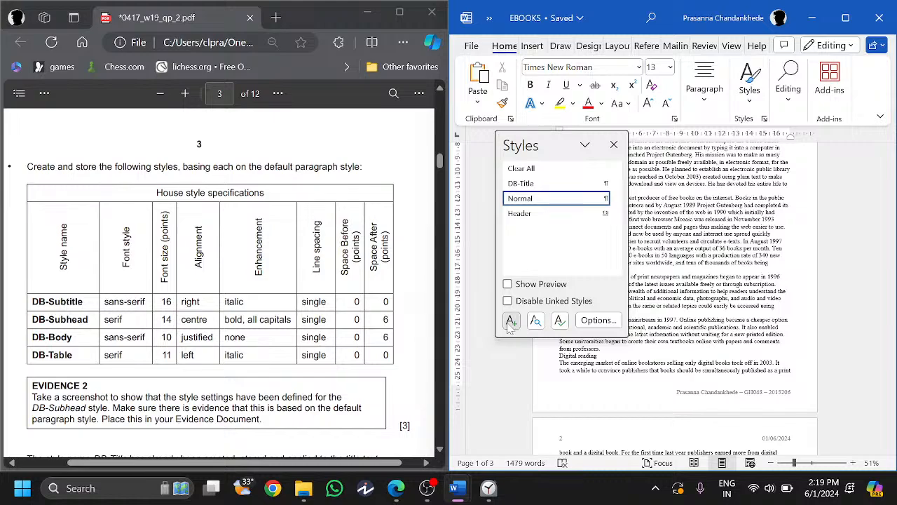
left_click(511, 321)
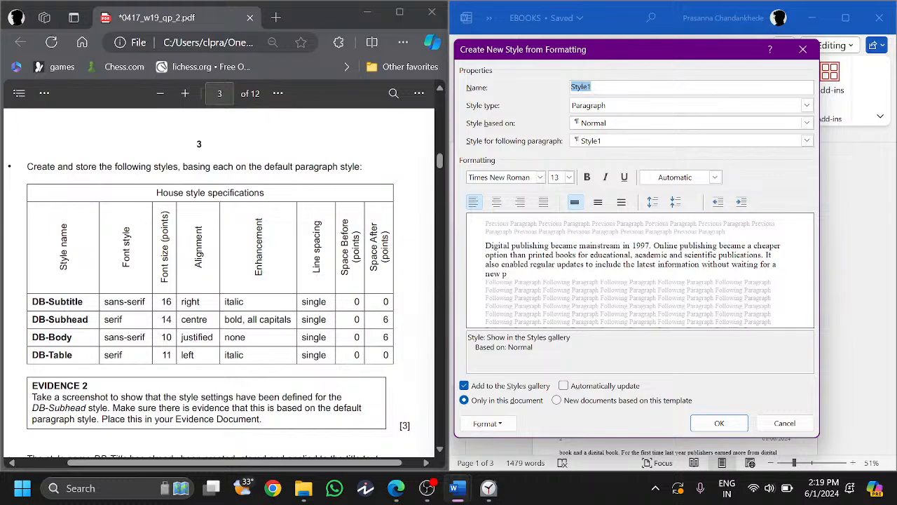
- Name the new style DB-Subtitle with 16 pt size and right alignment
type("DB-Subtitle")
left_click(569, 177)
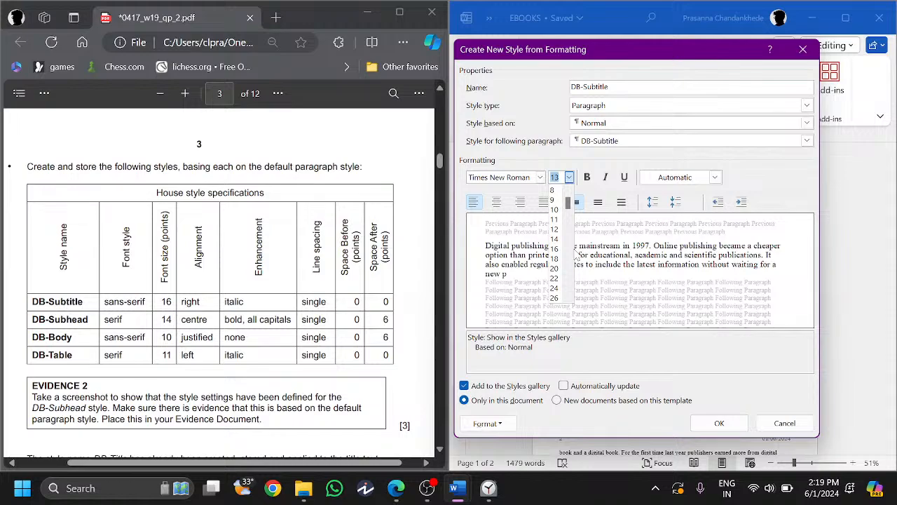
left_click(564, 250)
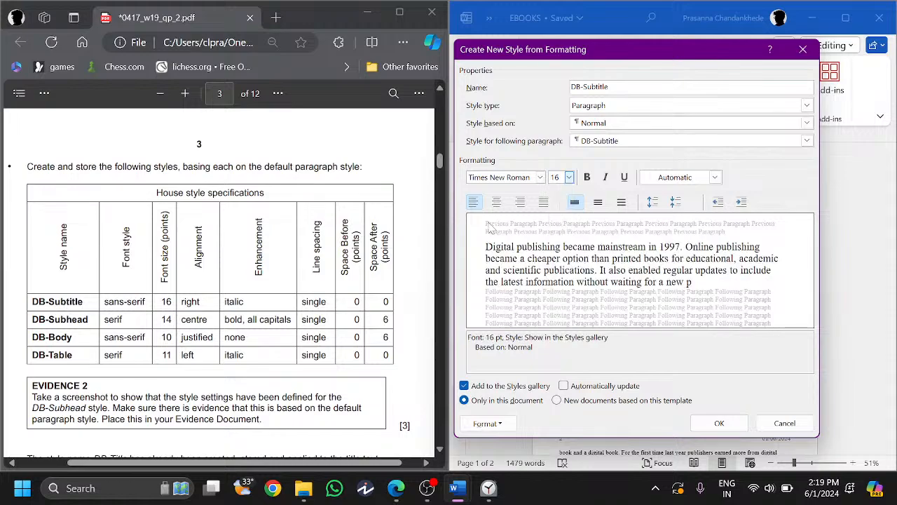
left_click(520, 202)
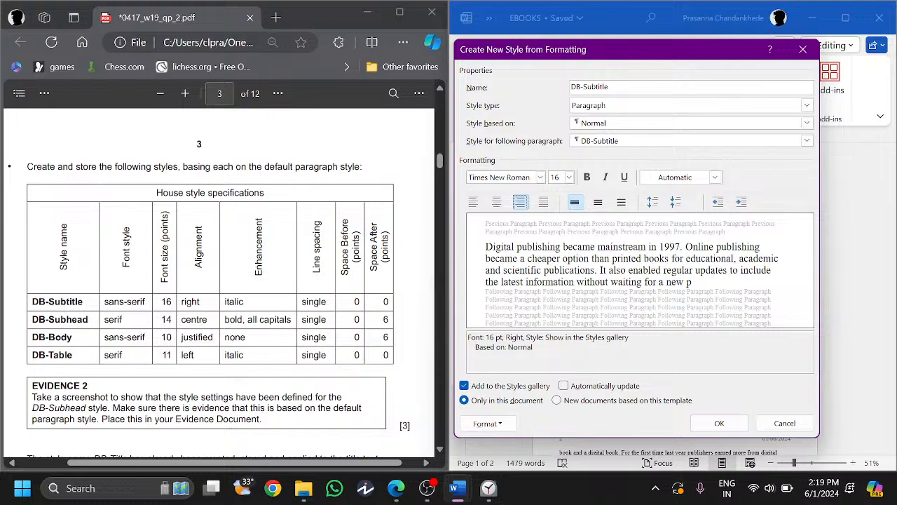
key("alt+Tab")
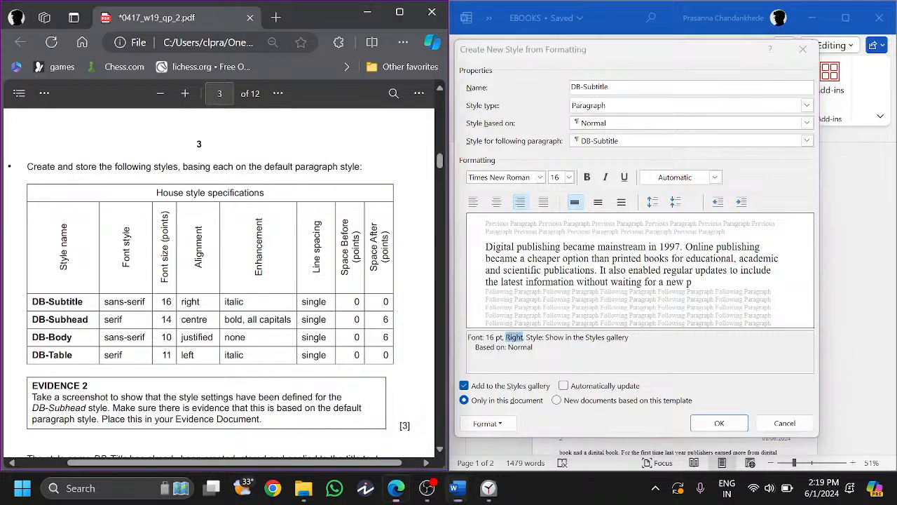
- Make DB-Subtitle italic, confirm single paragraph spacing, create it, and reset the paragraph to Normal
left_click(606, 177)
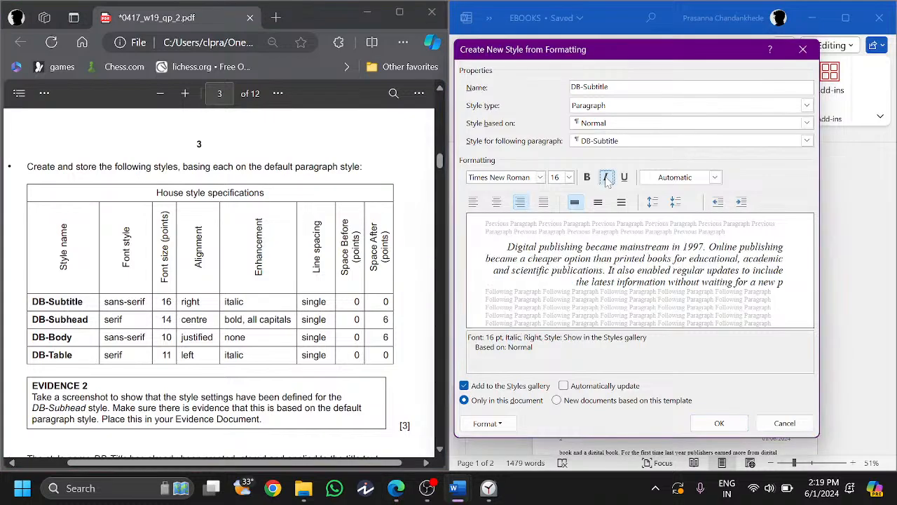
left_click(487, 423)
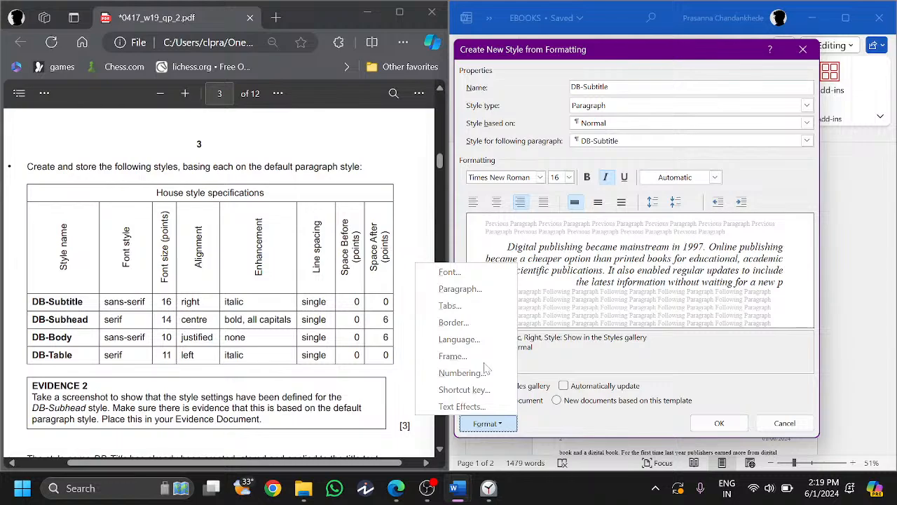
left_click(460, 288)
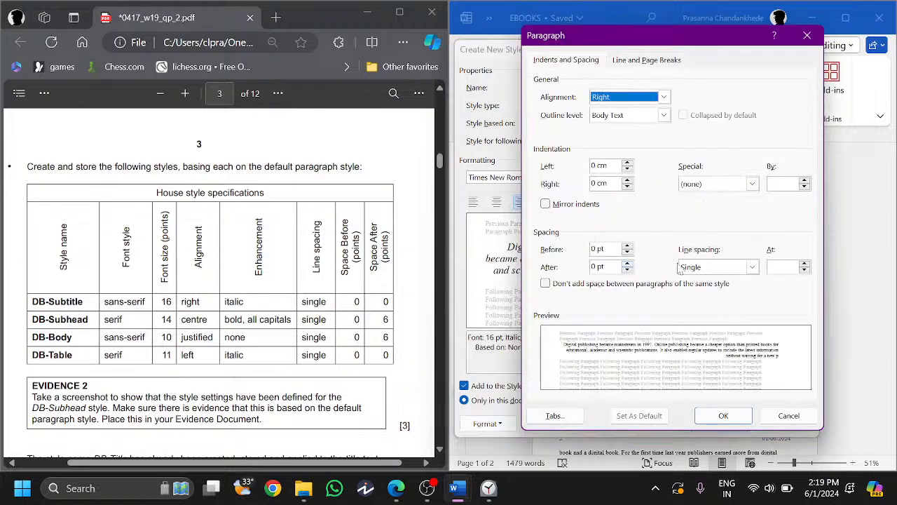
left_click(723, 416)
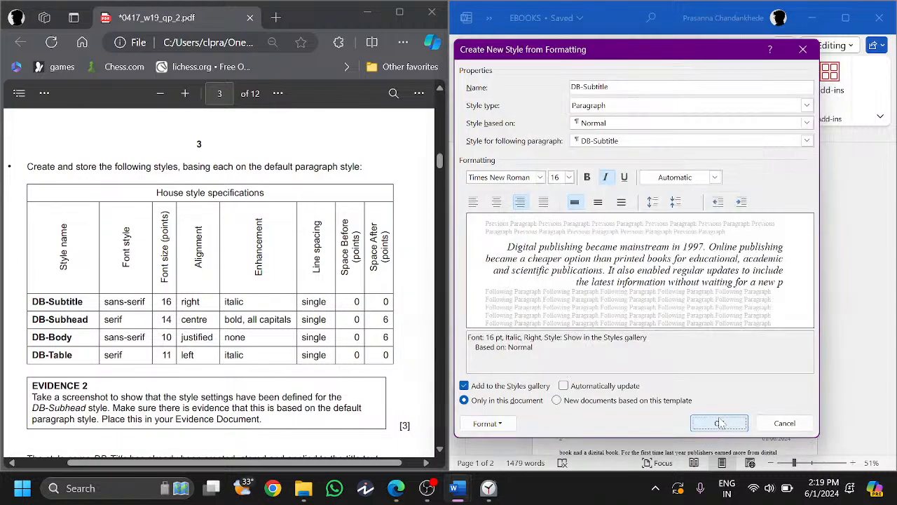
left_click(720, 424)
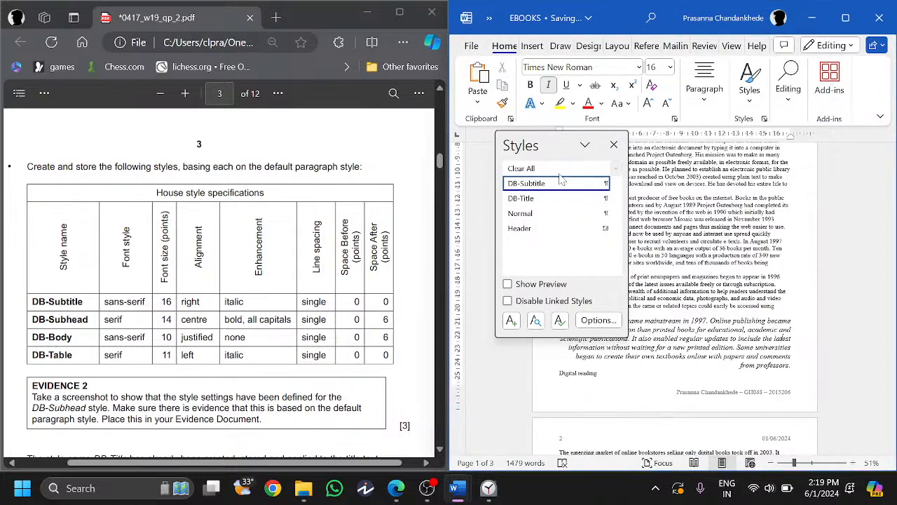
left_click(533, 213)
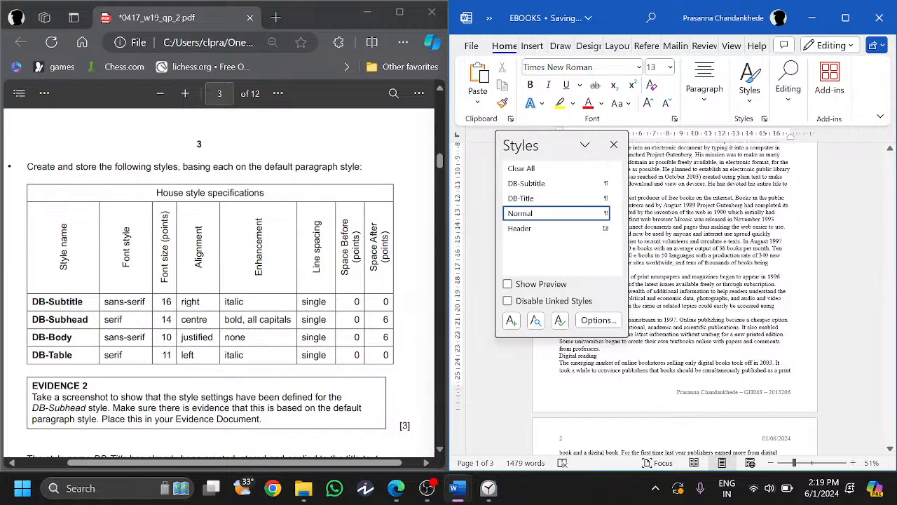
- Check the task sheet, then begin a new style named DB-Subhead
mouse_move(541, 195)
left_click(274, 271)
scroll(274, 271, "down", 1)
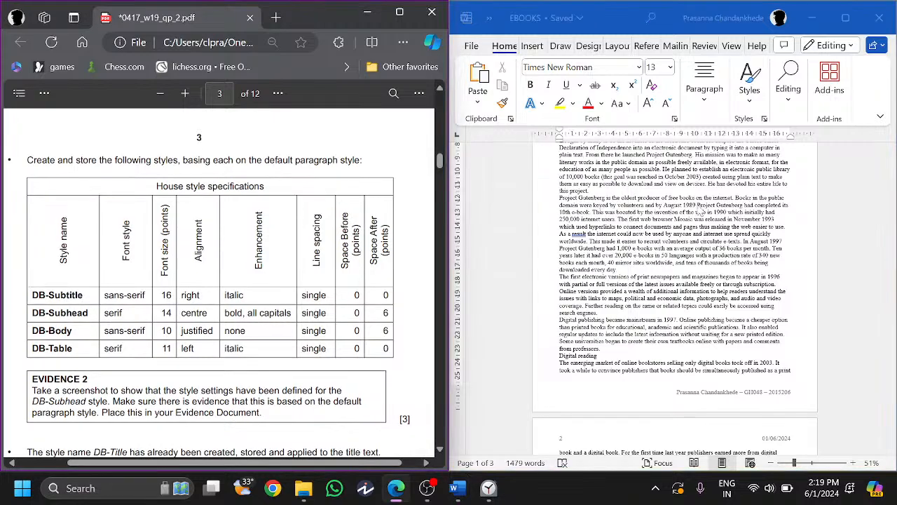
left_click(702, 210)
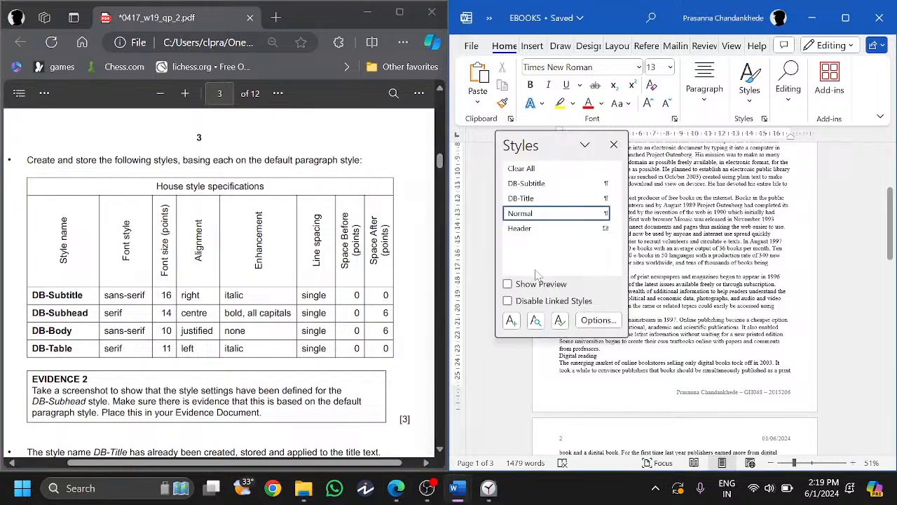
left_click(511, 320)
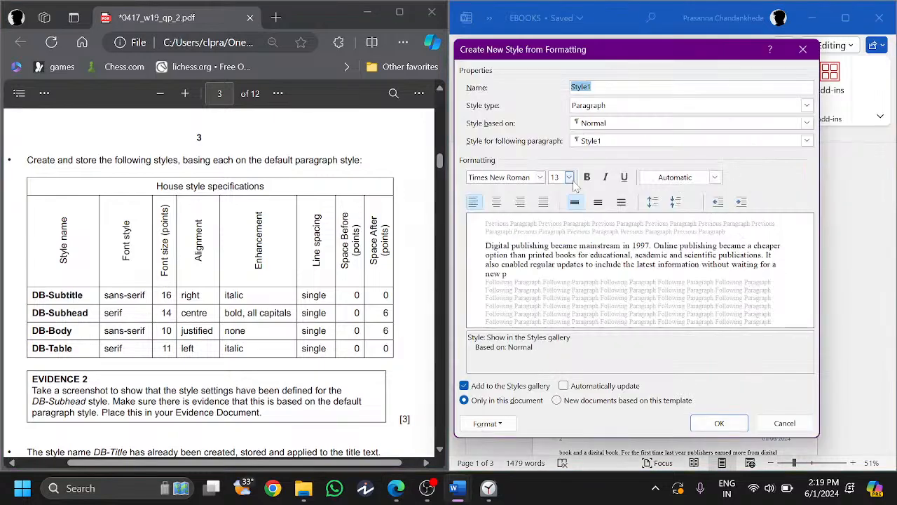
type("DB")
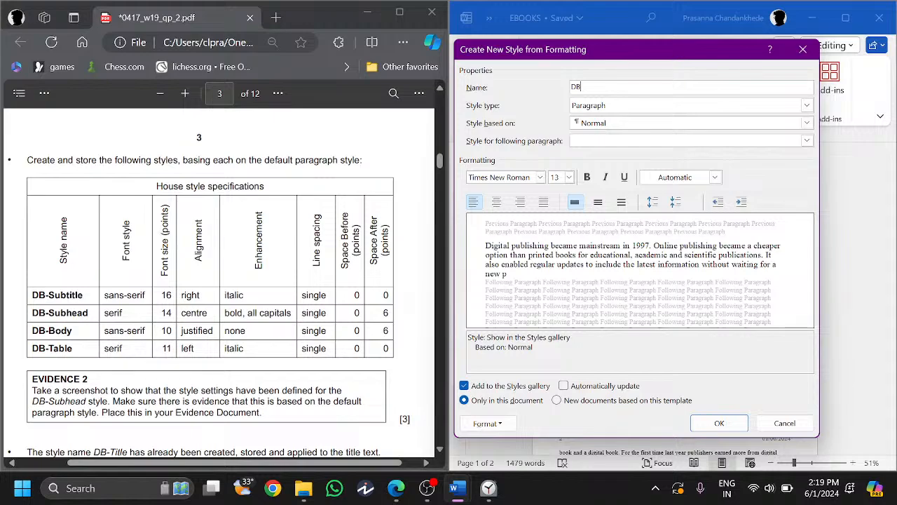
type("-Subhead")
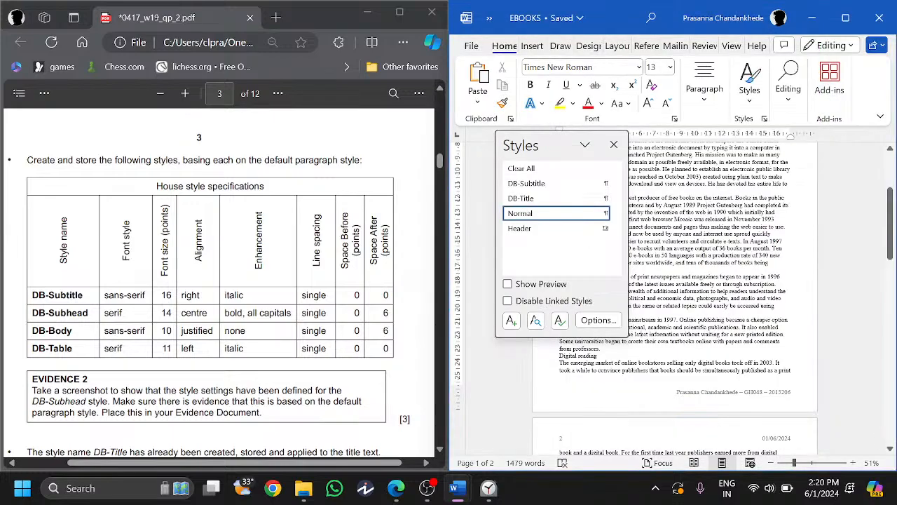
- Modify the DB-Subtitle style to use the Arial font
right_click(537, 184)
left_click(561, 209)
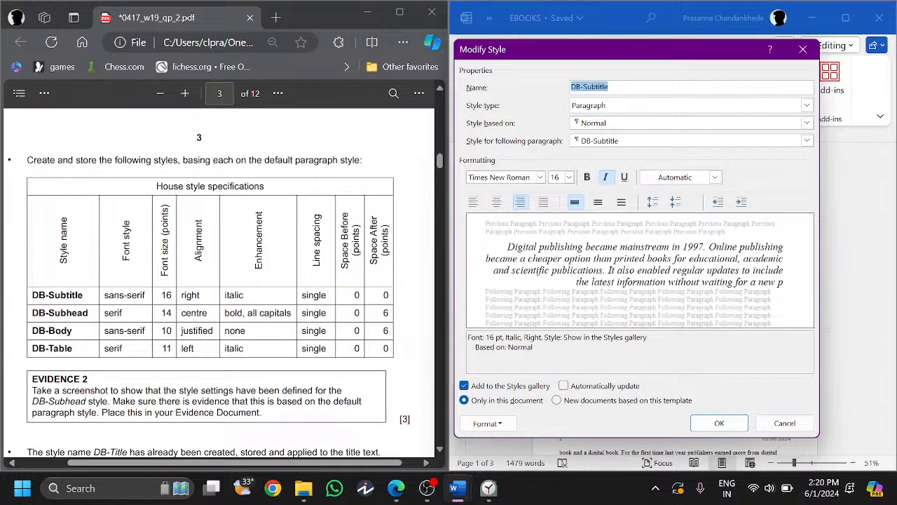
left_click_drag(108, 295, 146, 296)
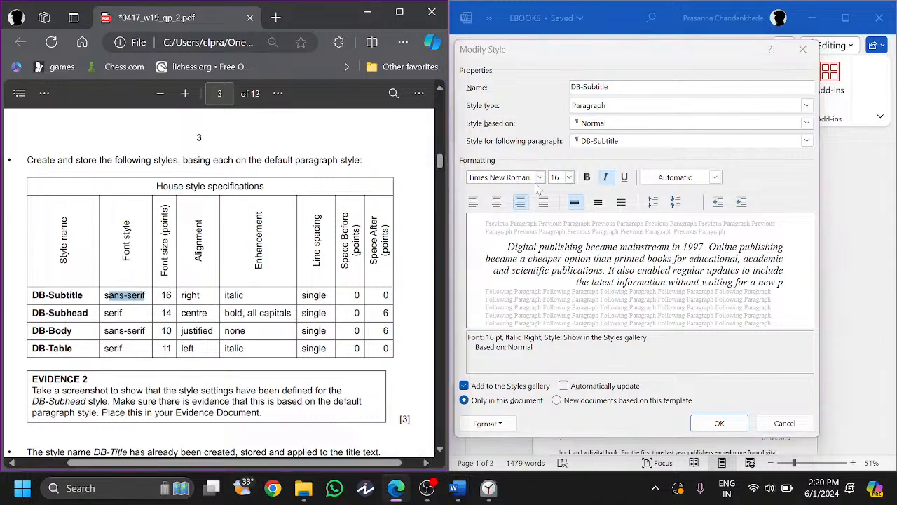
left_click(538, 189)
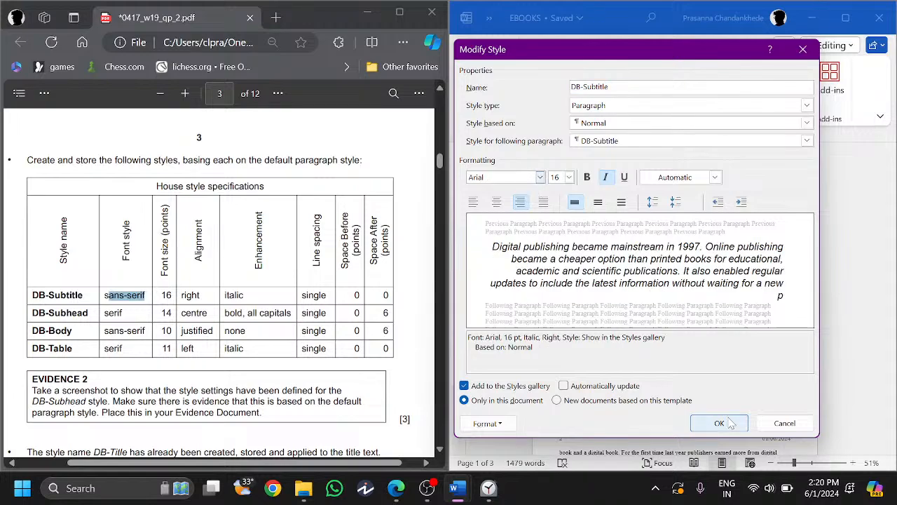
left_click(720, 423)
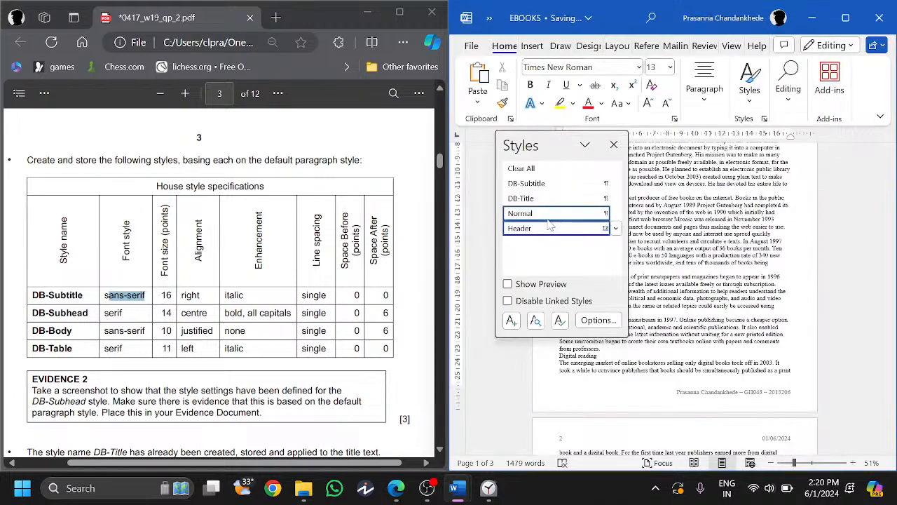
- Start another new style set to 14 pt, centred and bold
left_click(511, 320)
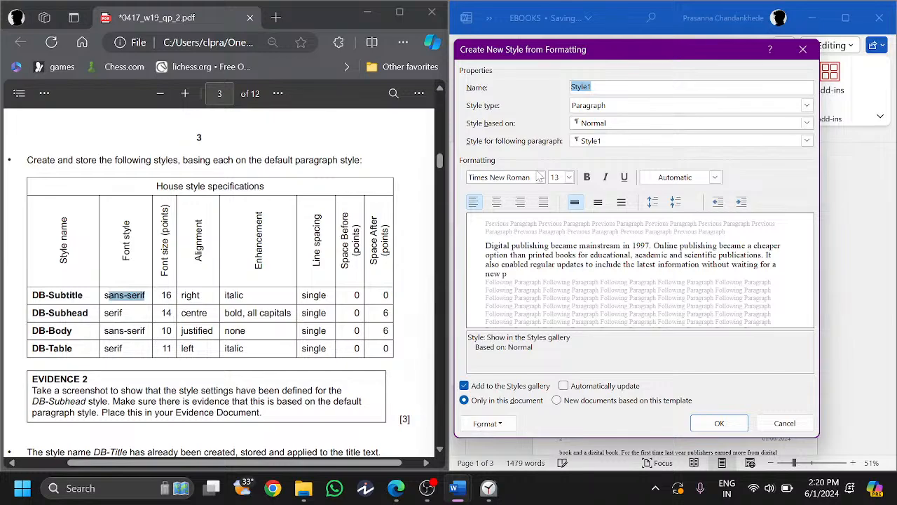
left_click(83, 313)
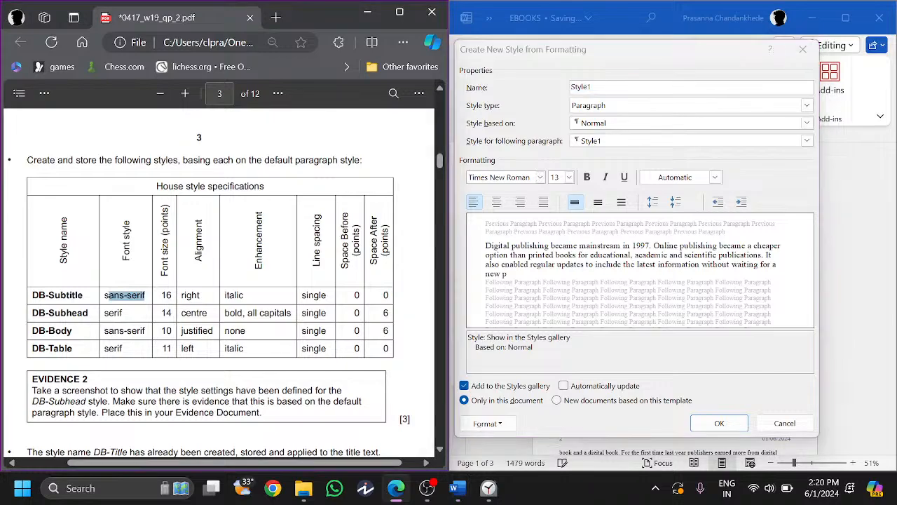
left_click(258, 295)
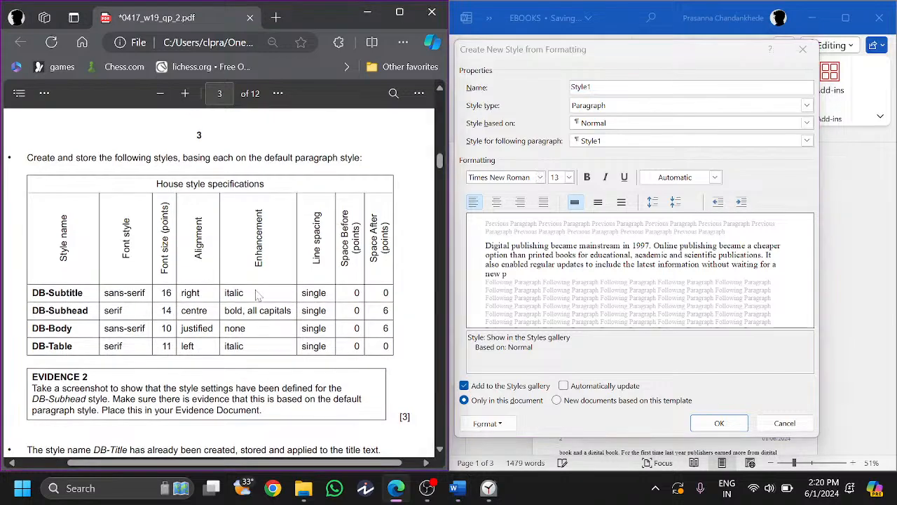
left_click(569, 177)
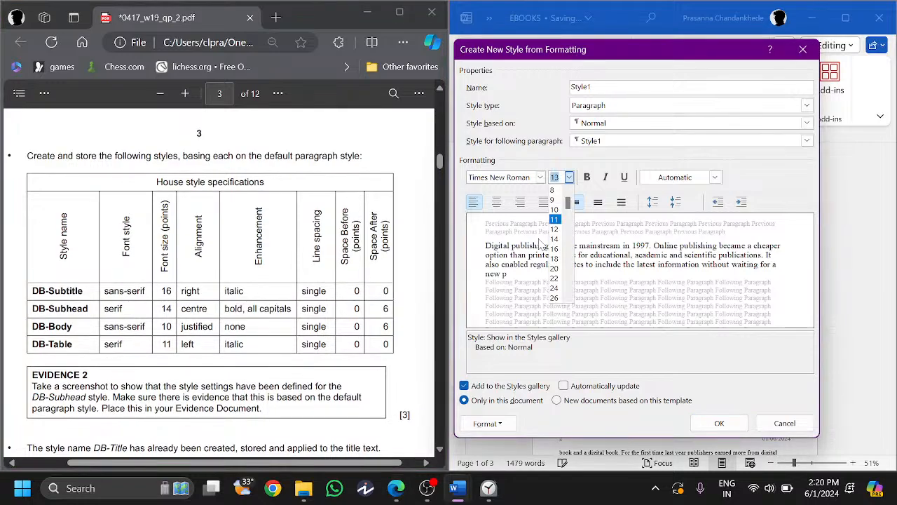
left_click(554, 239)
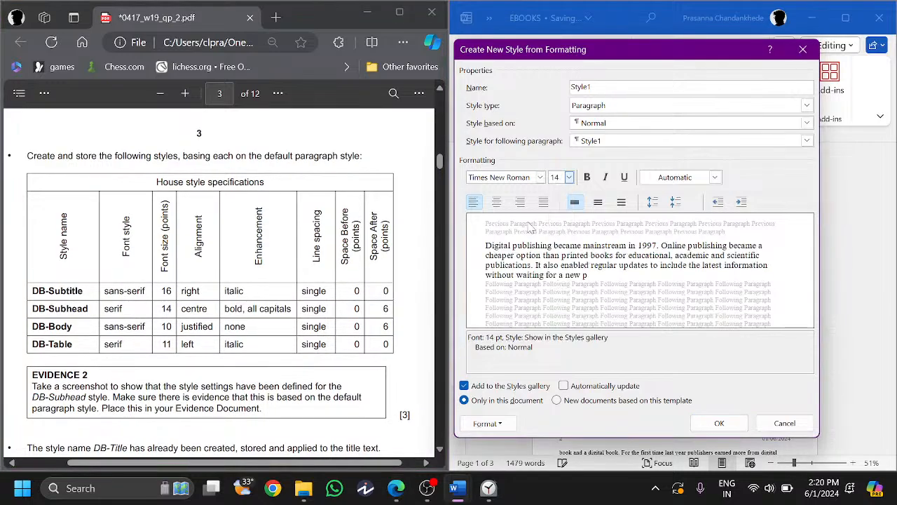
left_click(520, 202)
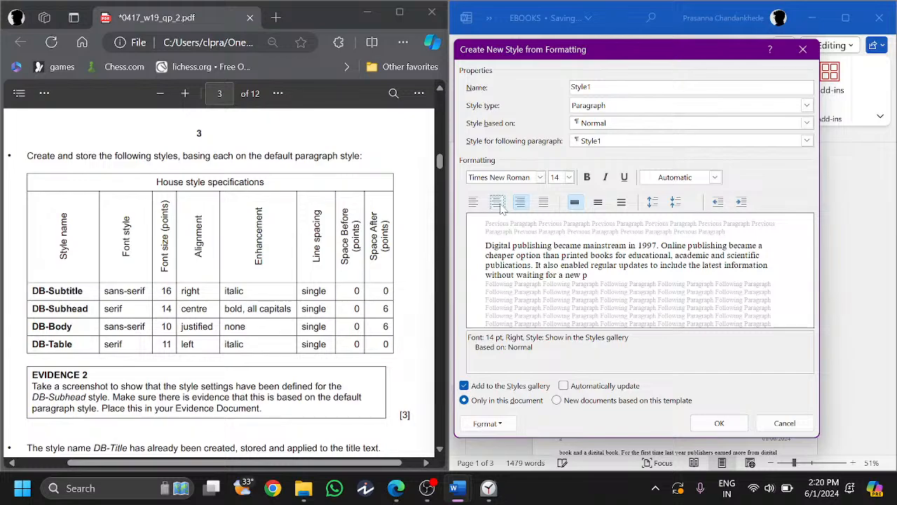
left_click(497, 202)
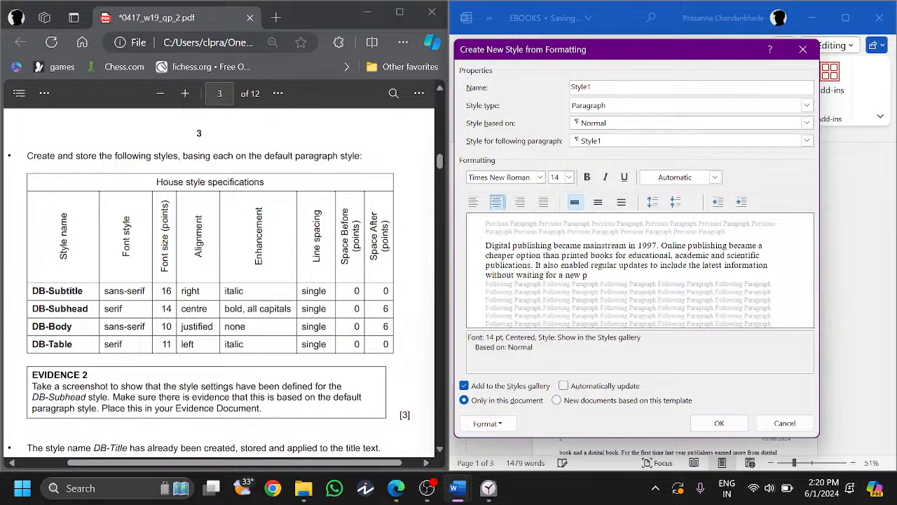
left_click(588, 177)
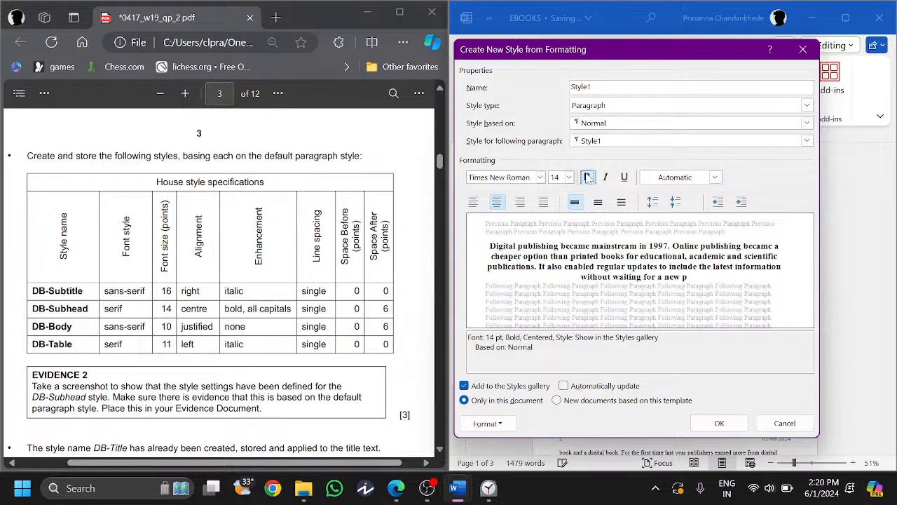
- Add all caps and 6 pt space after, switch the font to Georgia, and create Style1
left_click(487, 423)
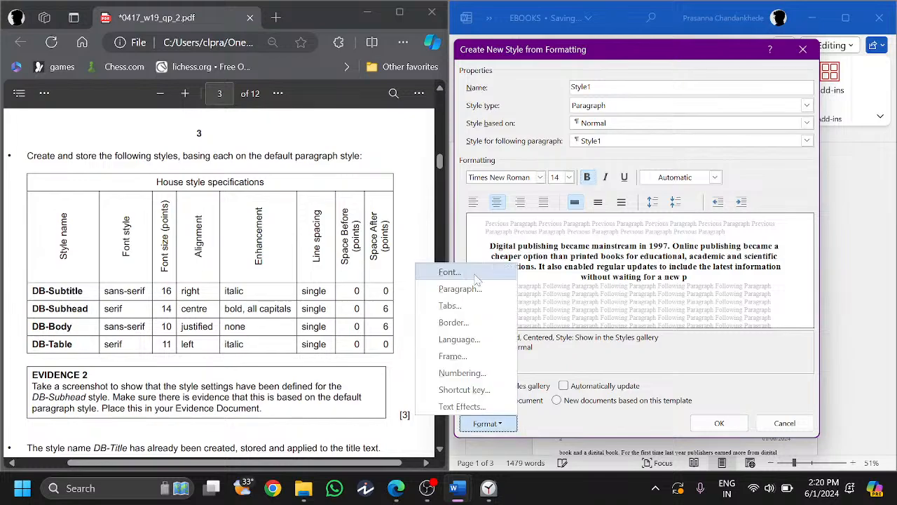
left_click(452, 272)
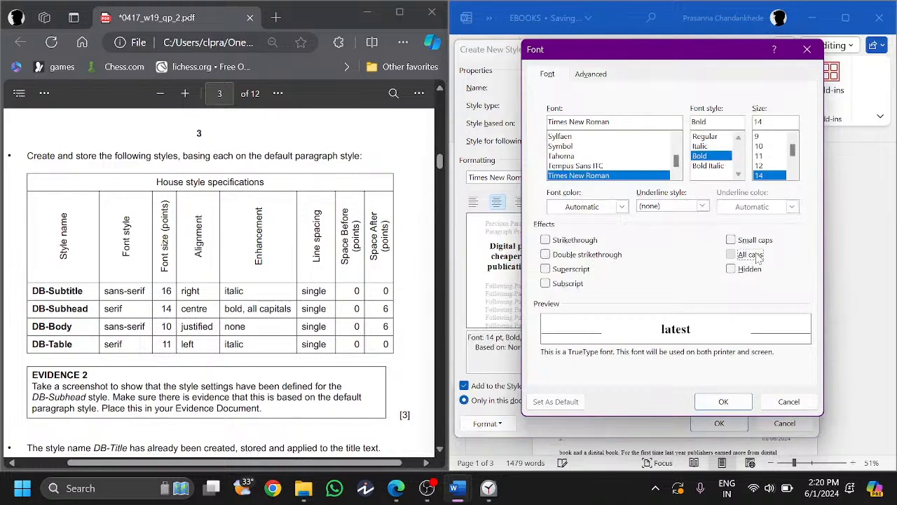
left_click(757, 258)
key("Return")
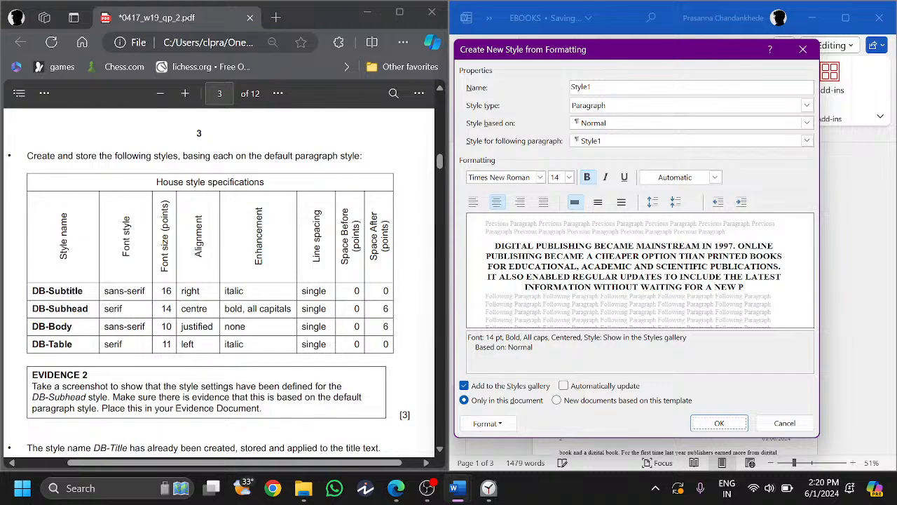
left_click(488, 423)
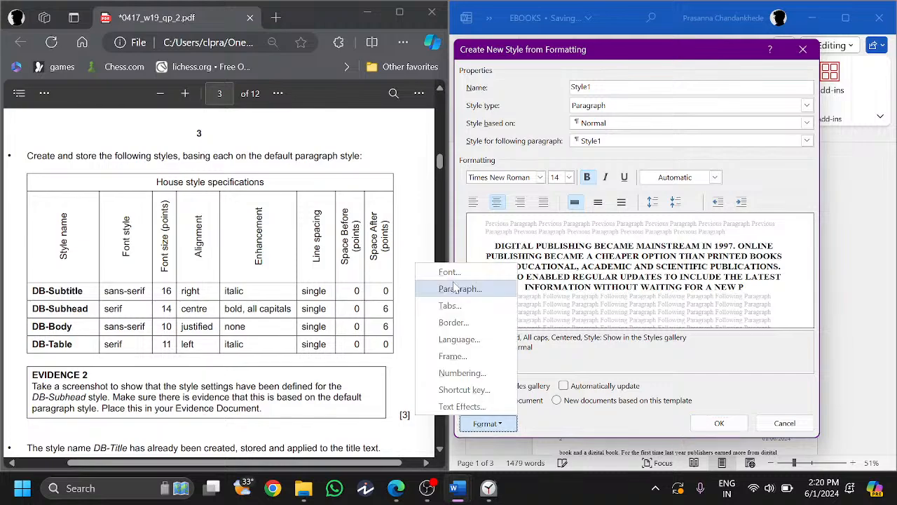
left_click(456, 288)
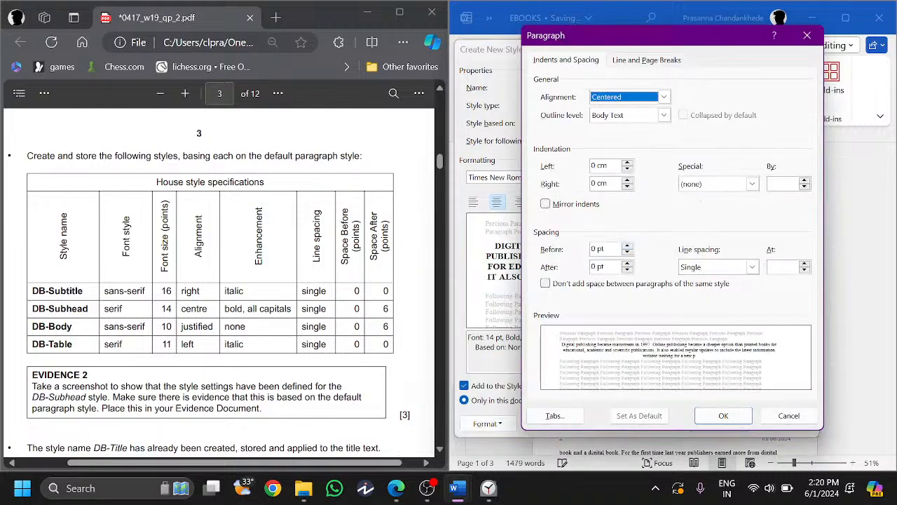
left_click(708, 415)
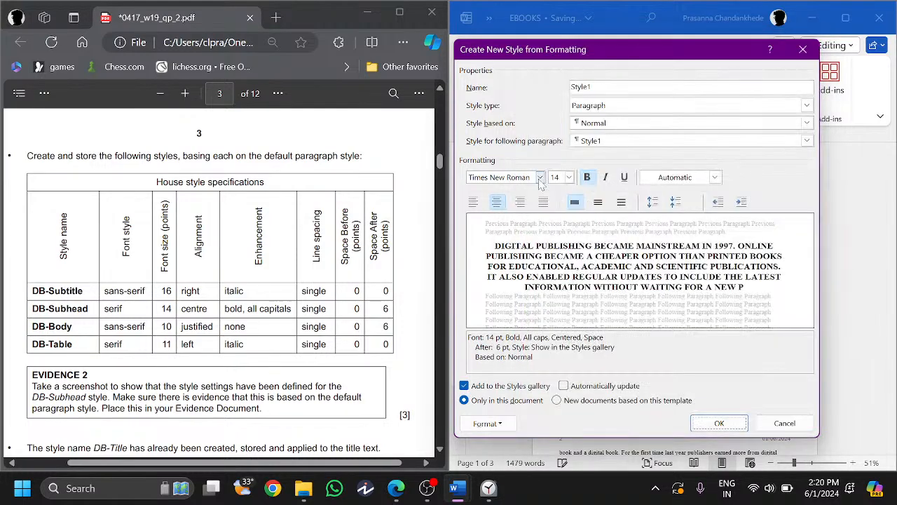
left_click(541, 178)
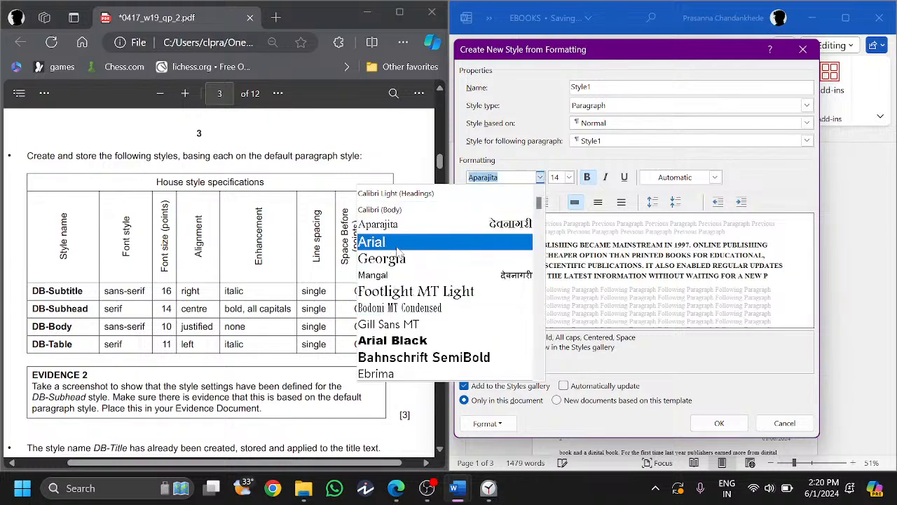
left_click(420, 259)
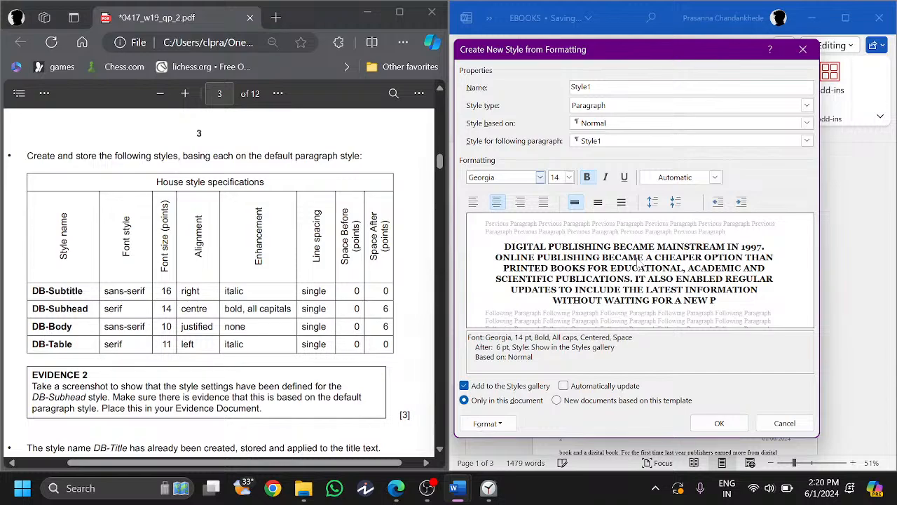
key("Return")
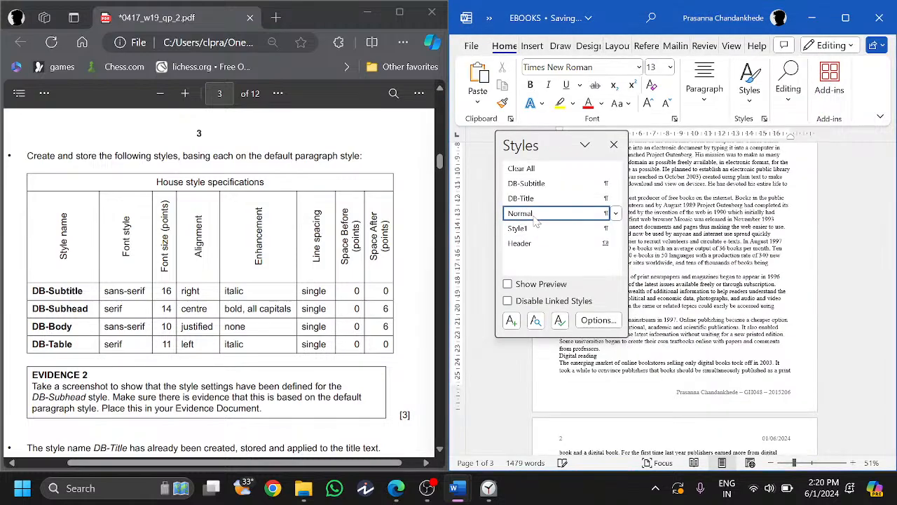
- Check the exam specs, show the styles list, and start a new style named DB-Body
left_click(257, 212)
scroll(256, 212, "down", 1)
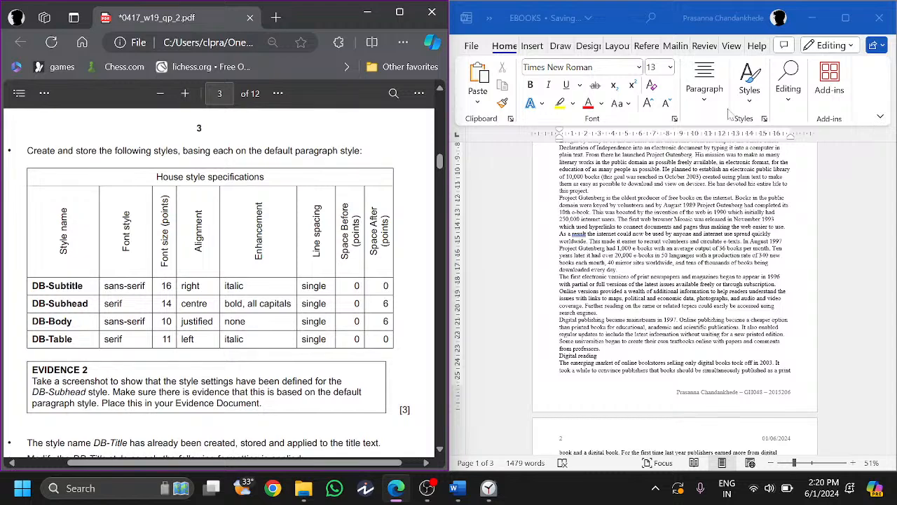
left_click(764, 118)
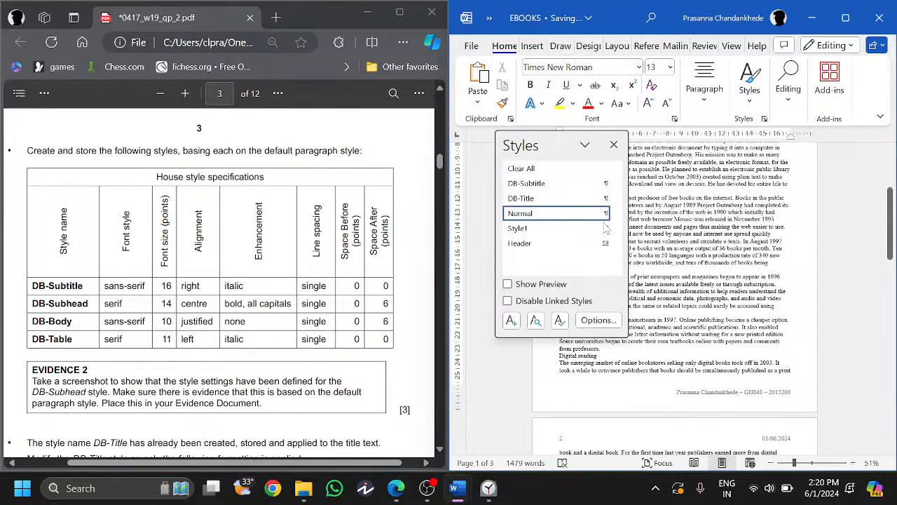
left_click(511, 321)
type("B-Bo")
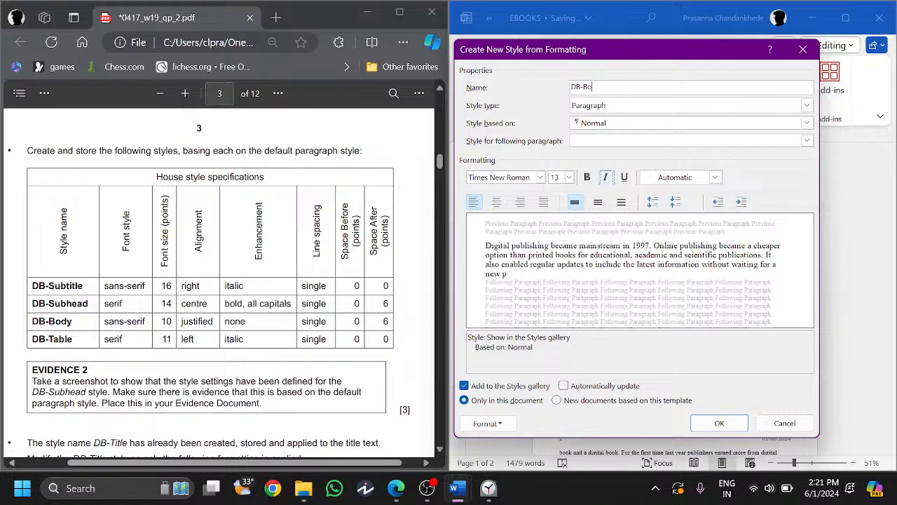
type("dy")
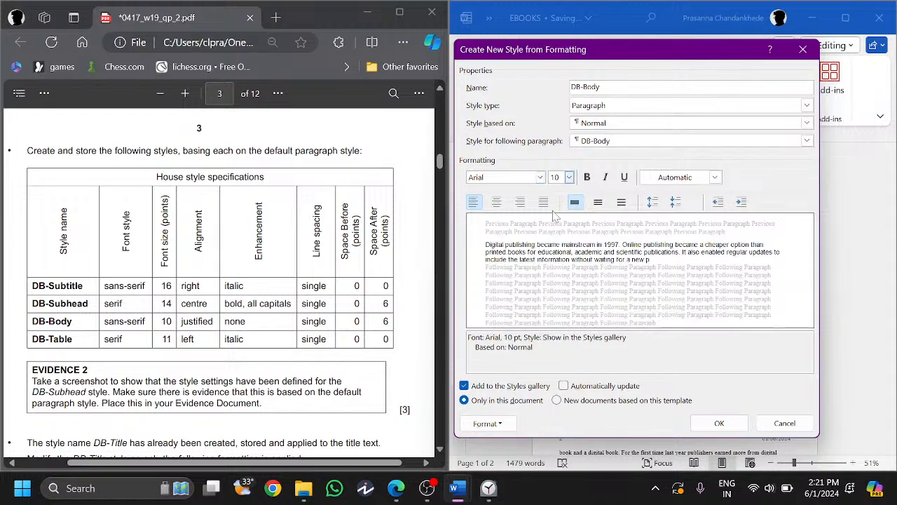
- Justify DB-Body with 6 pt space after and create it, then start a style named DB-Table
left_click(543, 202)
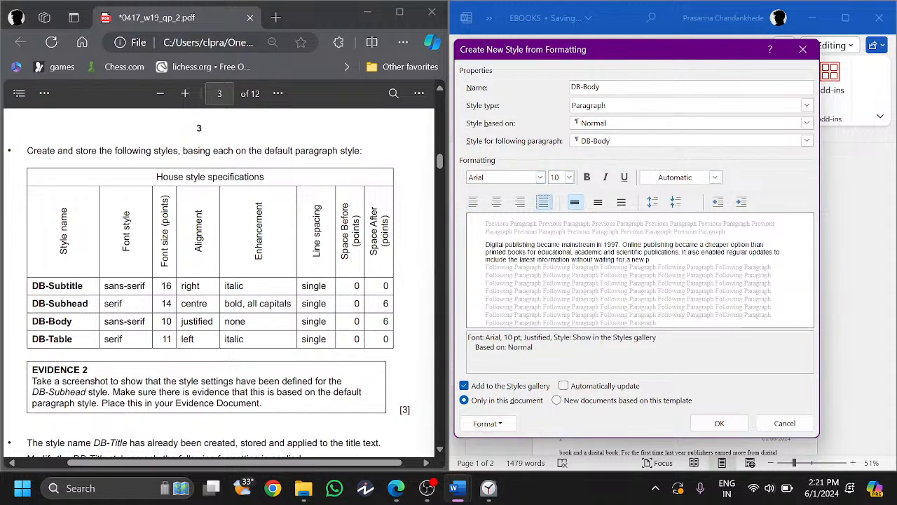
left_click(484, 424)
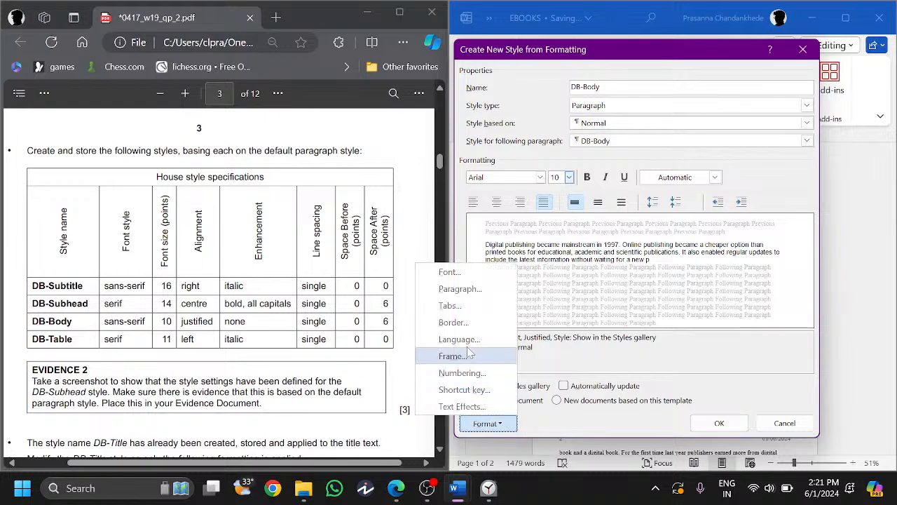
left_click(466, 286)
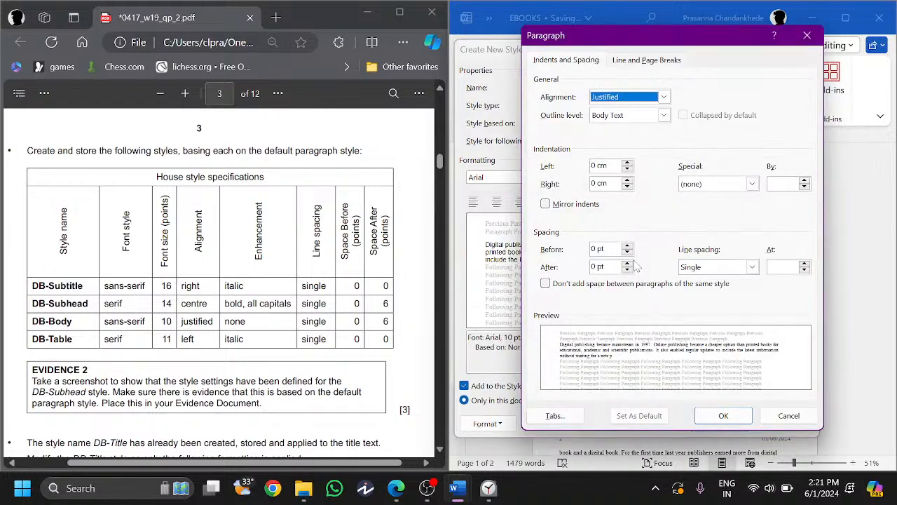
left_click(627, 263)
left_click(724, 415)
left_click(719, 422)
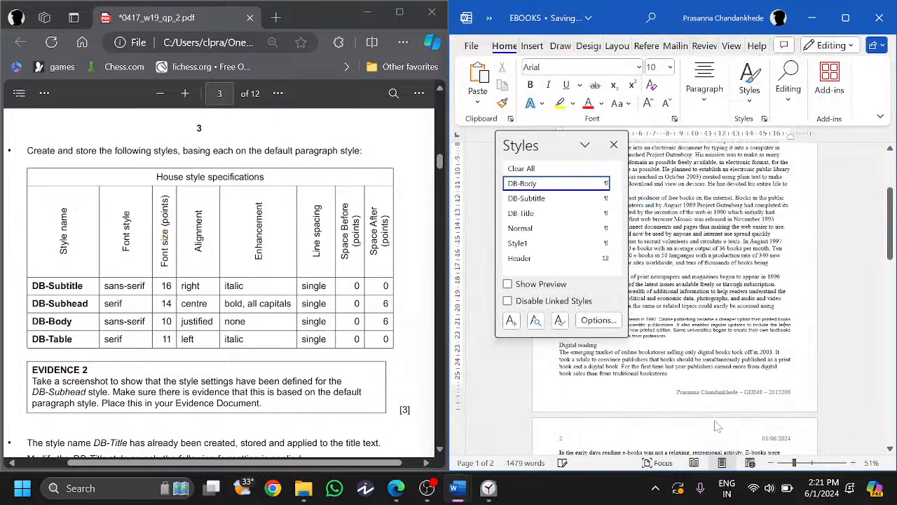
left_click(543, 231)
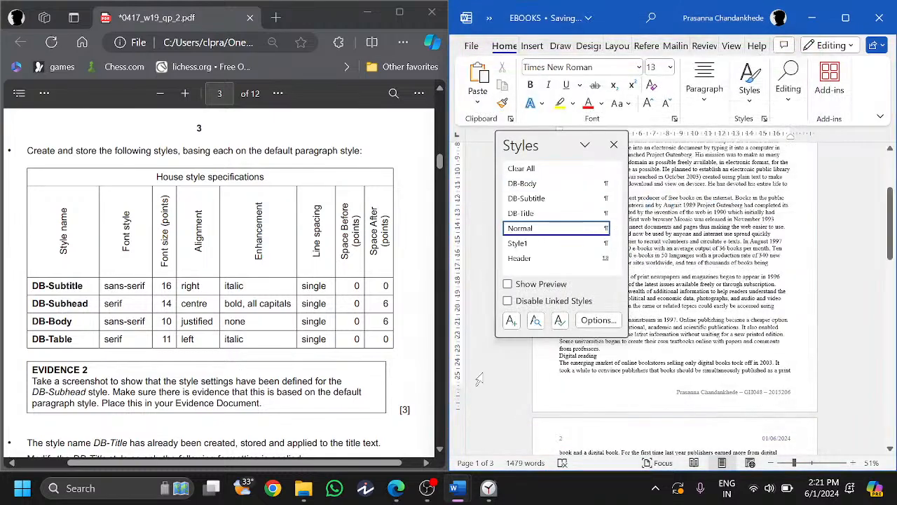
left_click(511, 322)
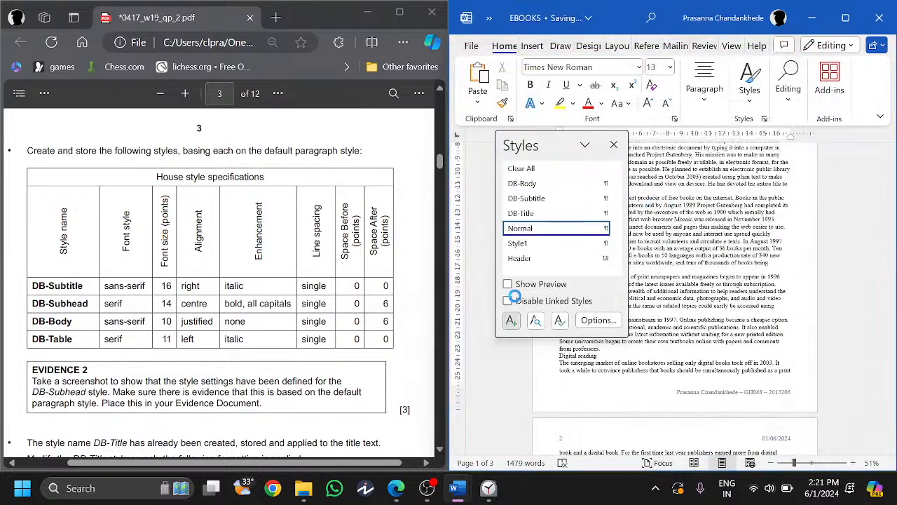
type("DB-Table")
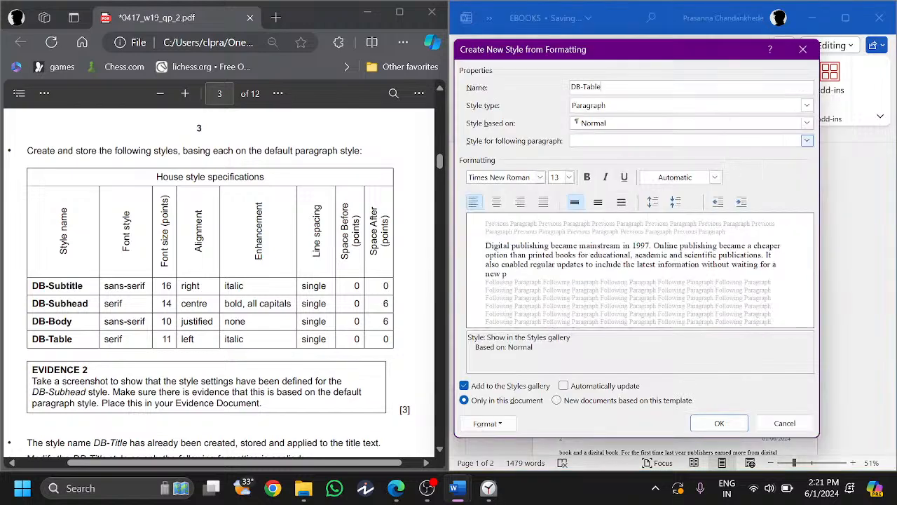
- Give DB-Table Georgia 11 pt italic, left-aligned with single spacing, and create it
left_click(540, 177)
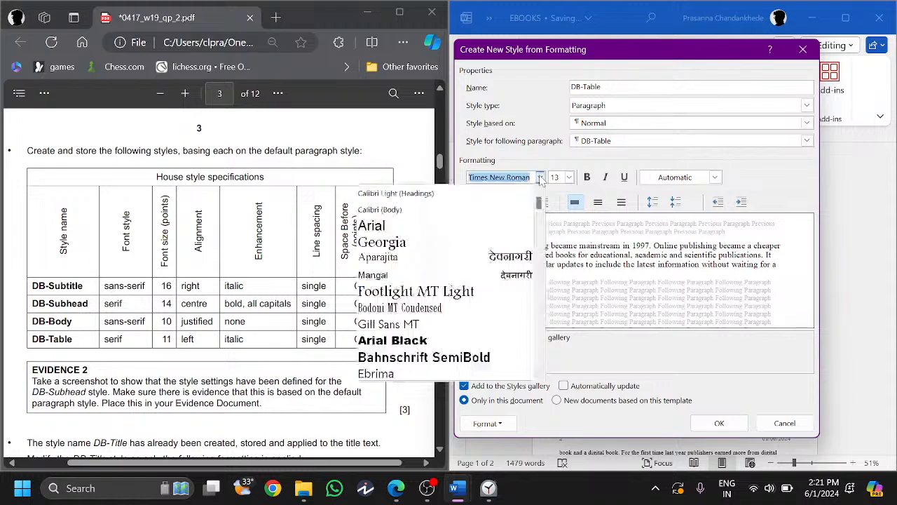
left_click(382, 242)
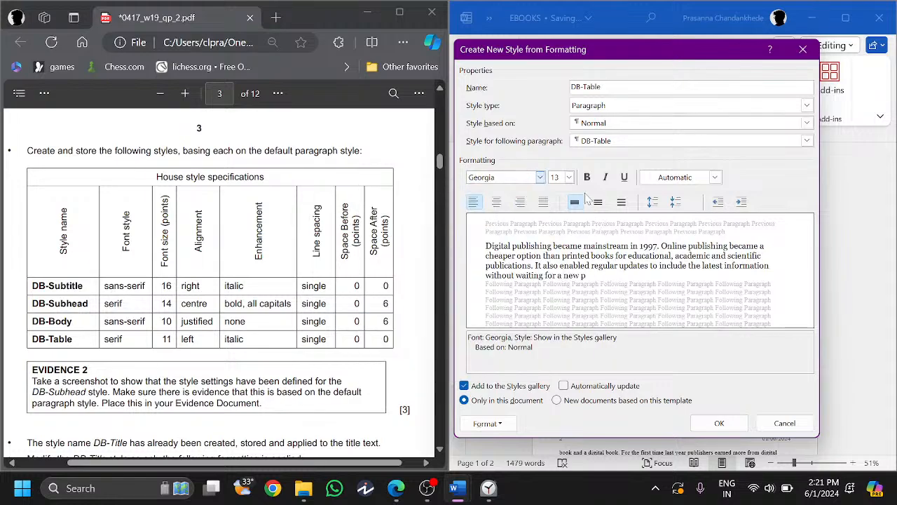
left_click(569, 178)
left_click(563, 214)
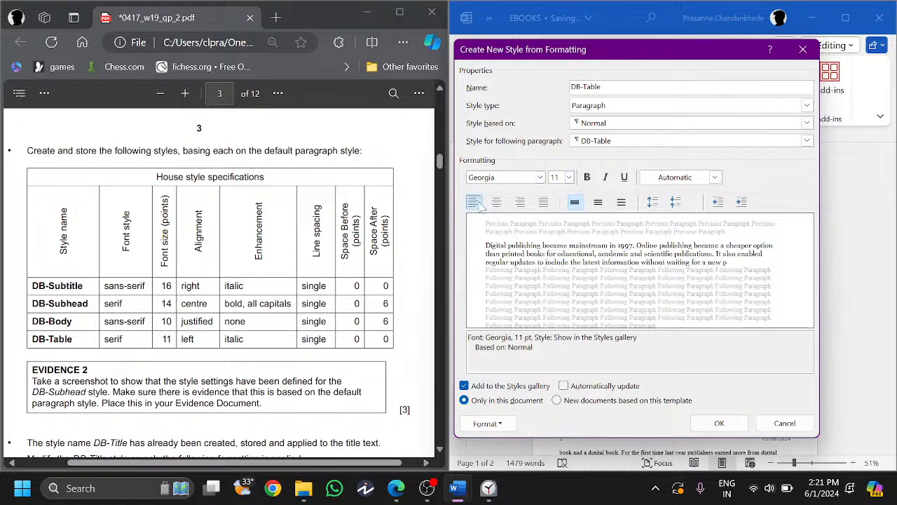
left_click(605, 178)
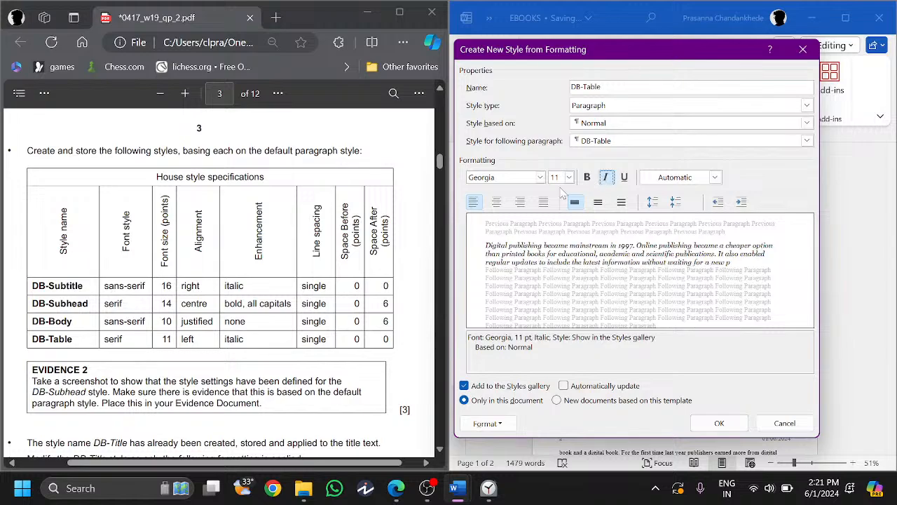
left_click(488, 423)
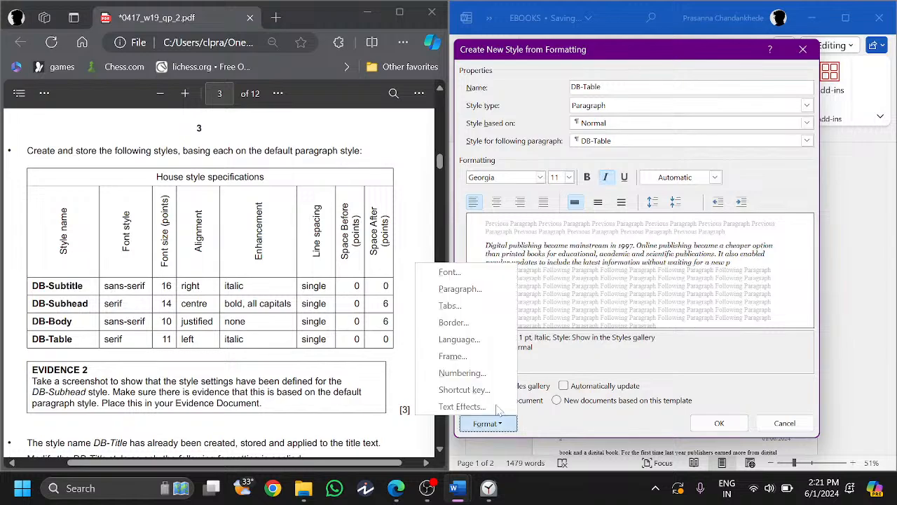
left_click(460, 288)
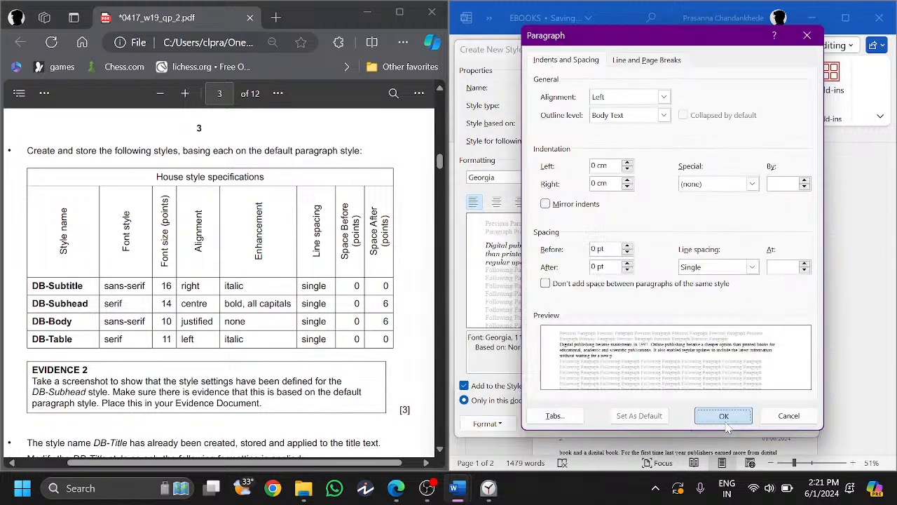
left_click(723, 415)
left_click(726, 424)
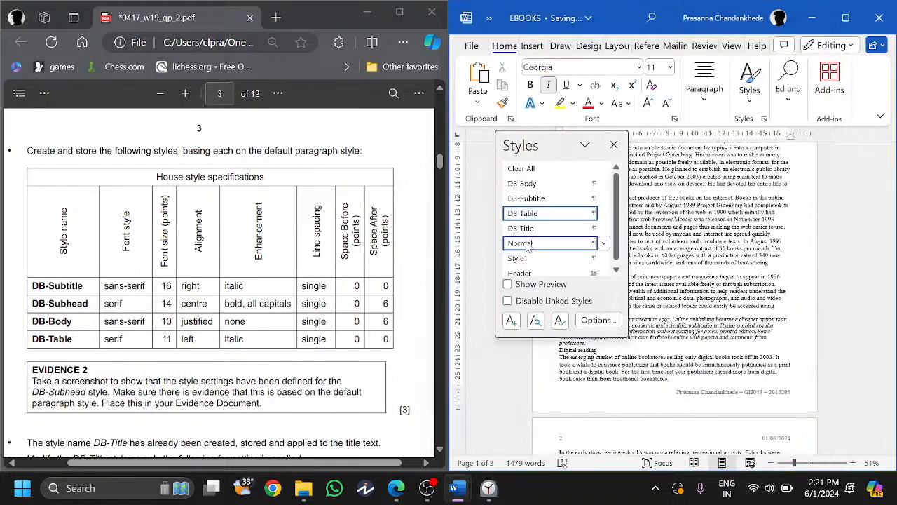
left_click(528, 244)
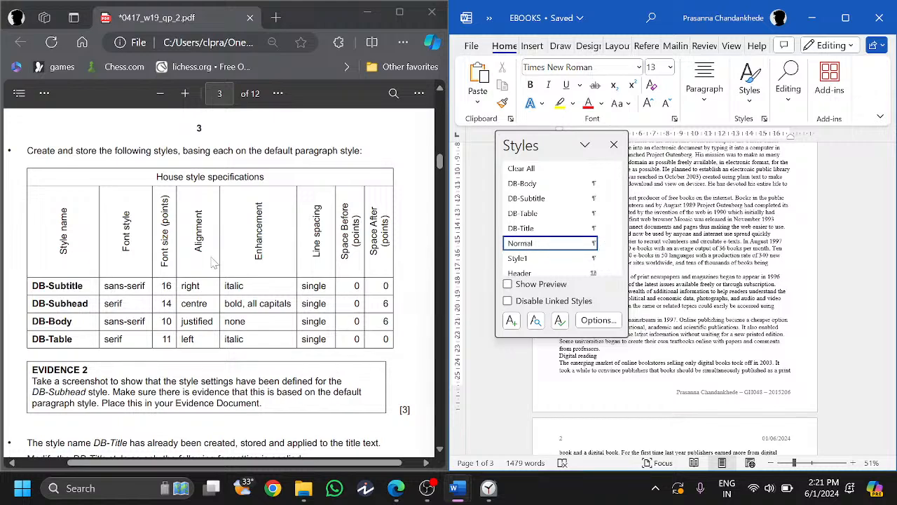
left_click(301, 372)
scroll(204, 312, "down", 1)
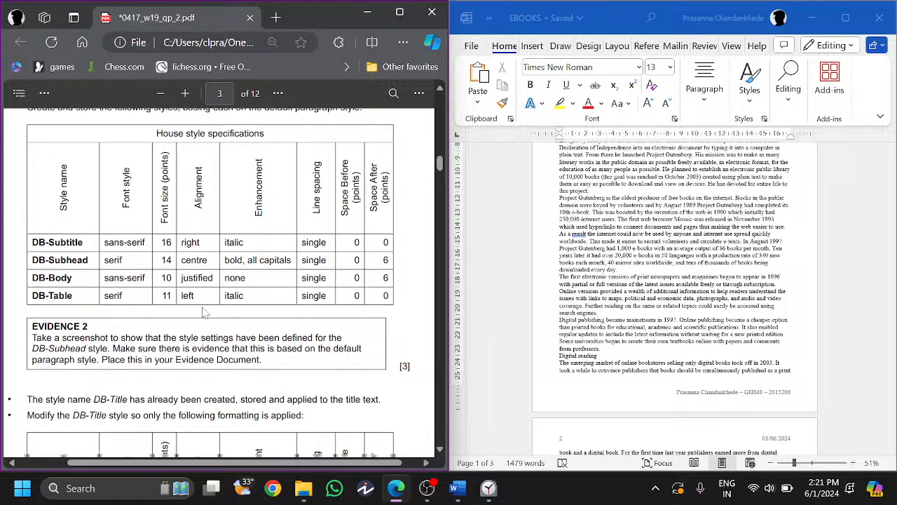
scroll(204, 312, "down", 1)
left_click_drag(32, 316, 342, 316)
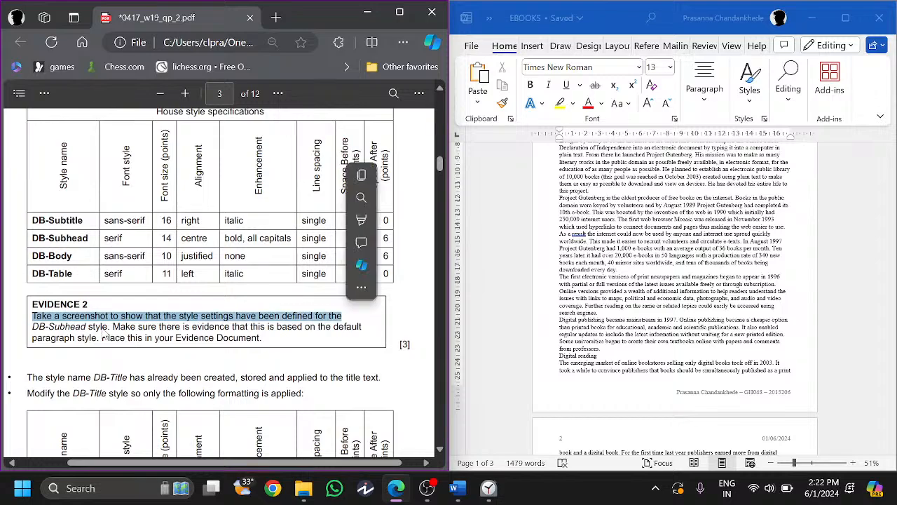
left_click(105, 336)
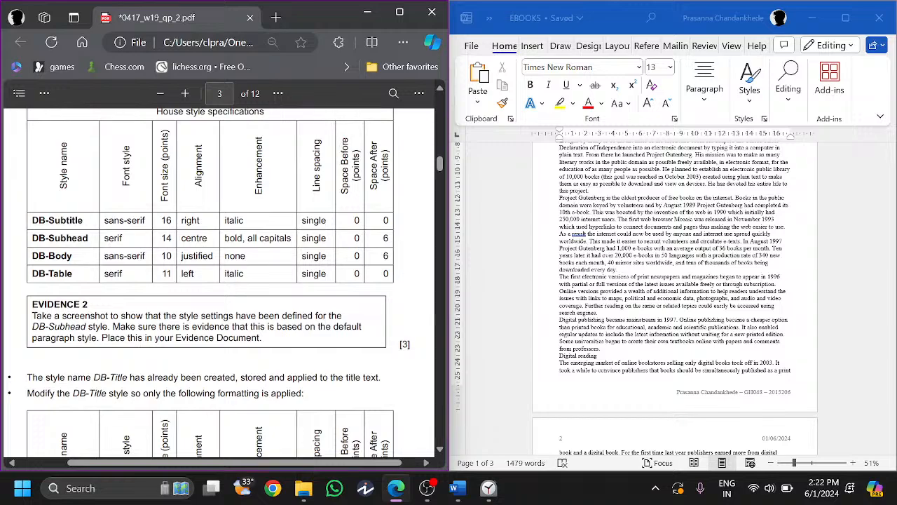
left_click_drag(101, 337, 262, 337)
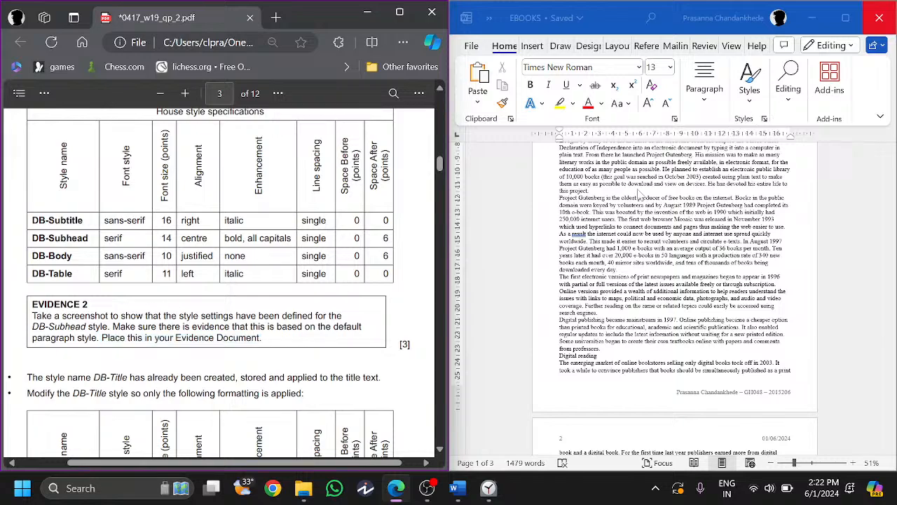
left_click(765, 119)
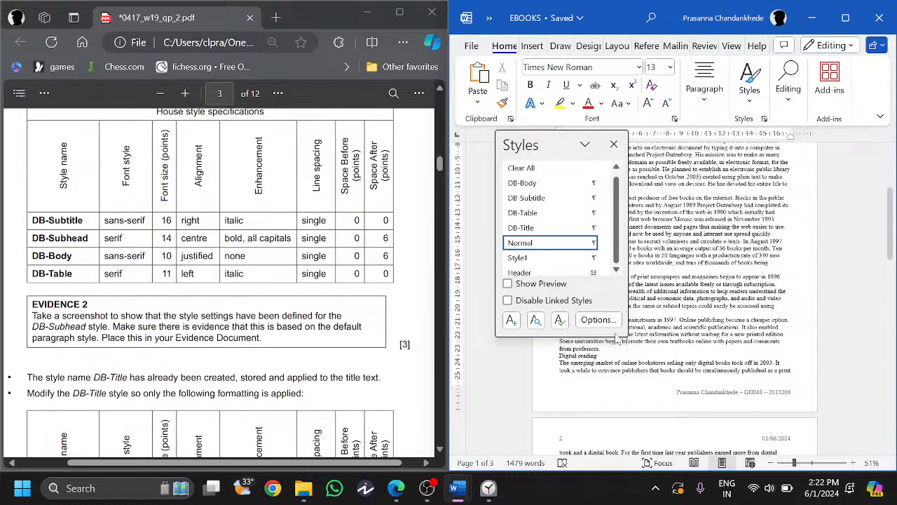
- Rename Style1 to DB-Subhead and save it
left_click_drag(617, 339, 637, 376)
mouse_move(541, 201)
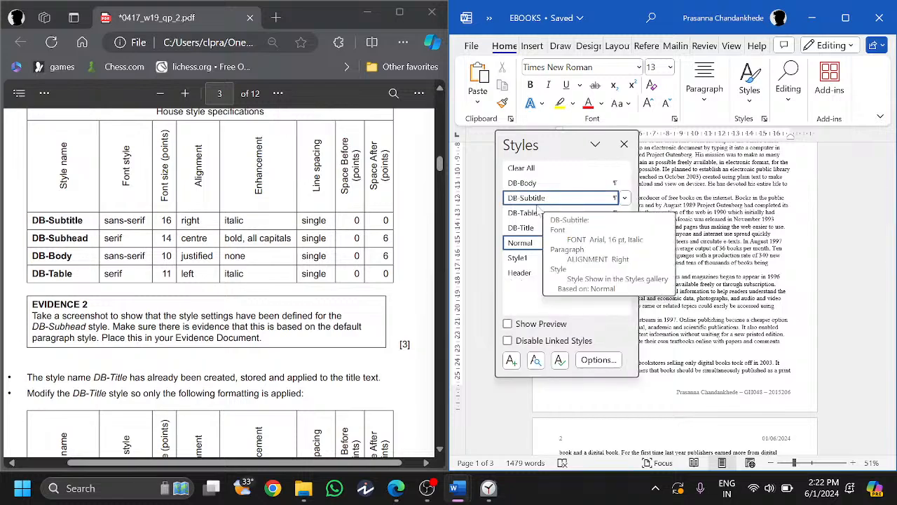
mouse_move(532, 259)
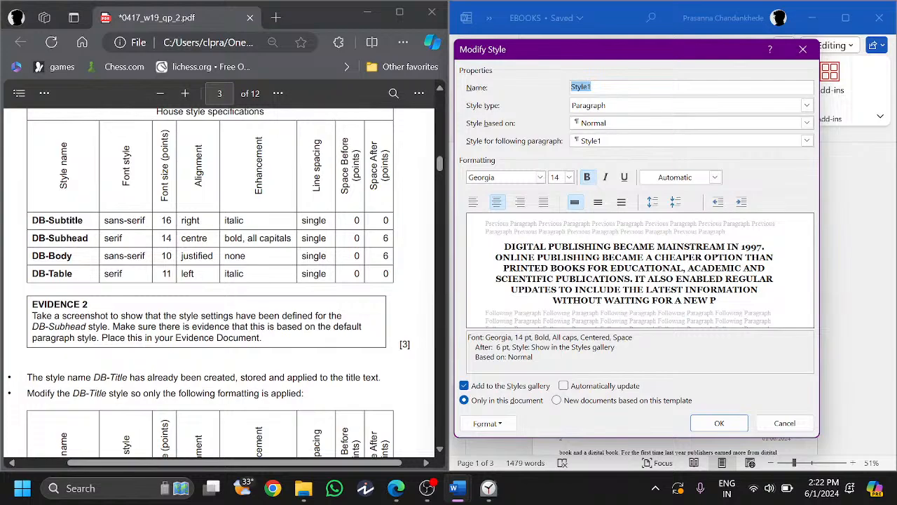
type("DB-Subhead")
left_click(719, 423)
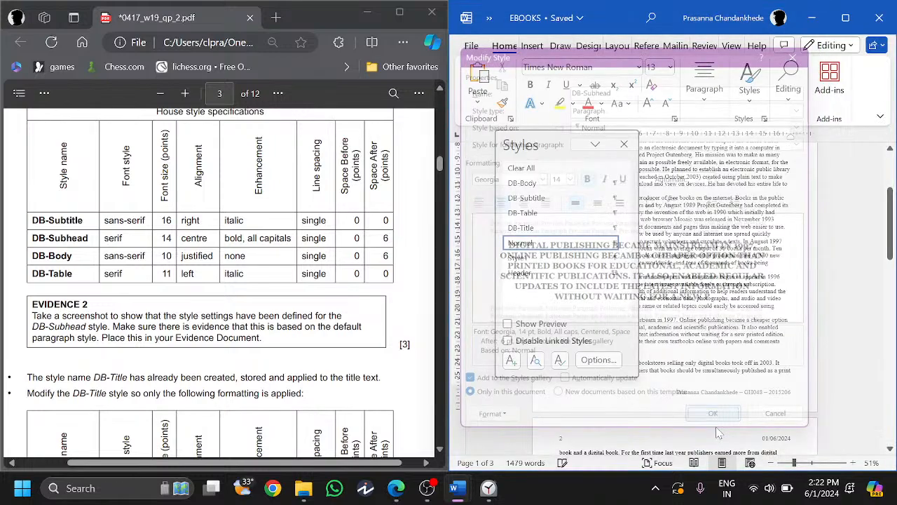
- Reopen the DB-Subhead settings and snip the dialog with Win+Shift+S
left_click(624, 198)
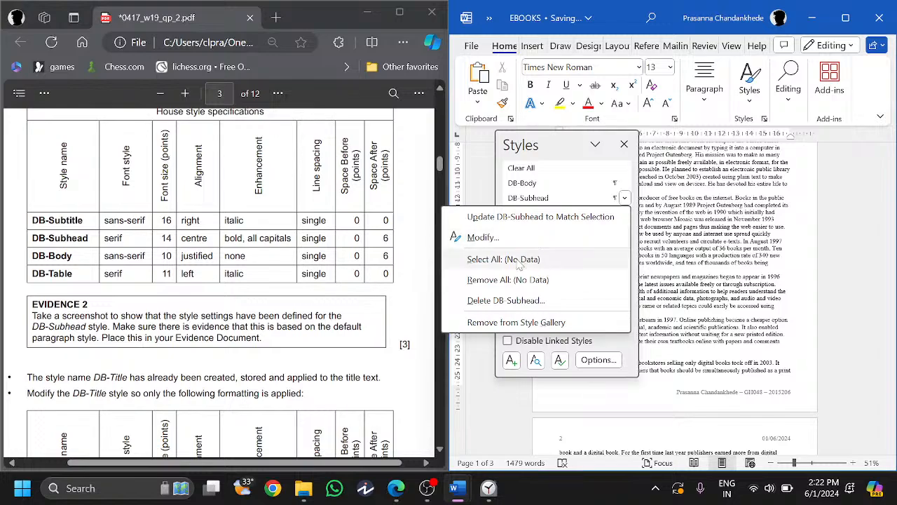
left_click(484, 237)
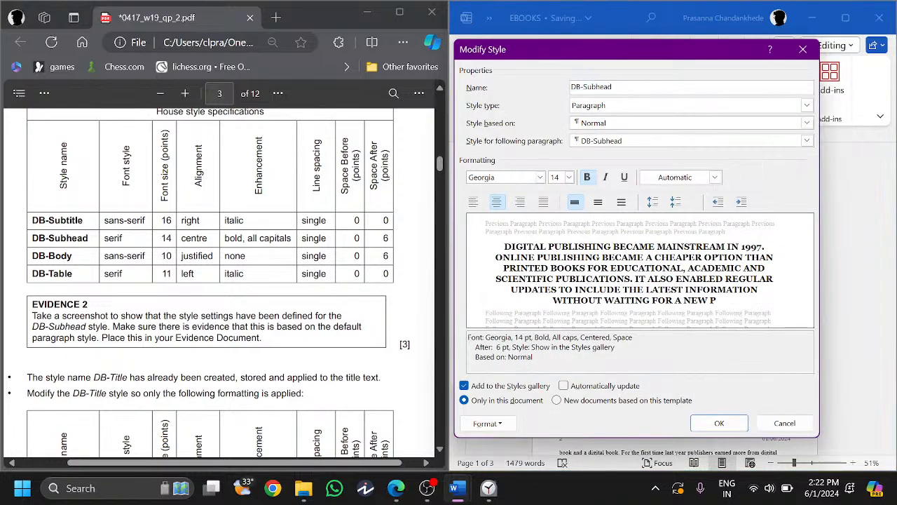
key("super+shift+s")
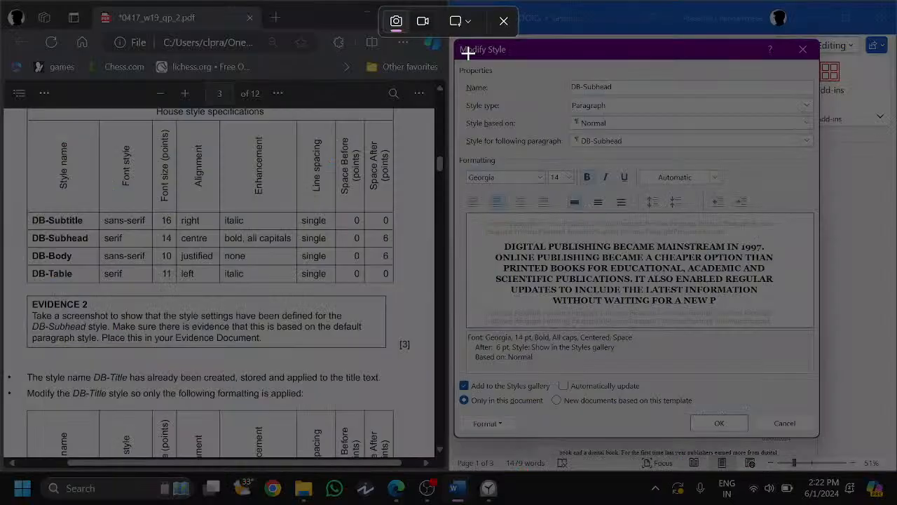
left_click_drag(456, 41, 821, 441)
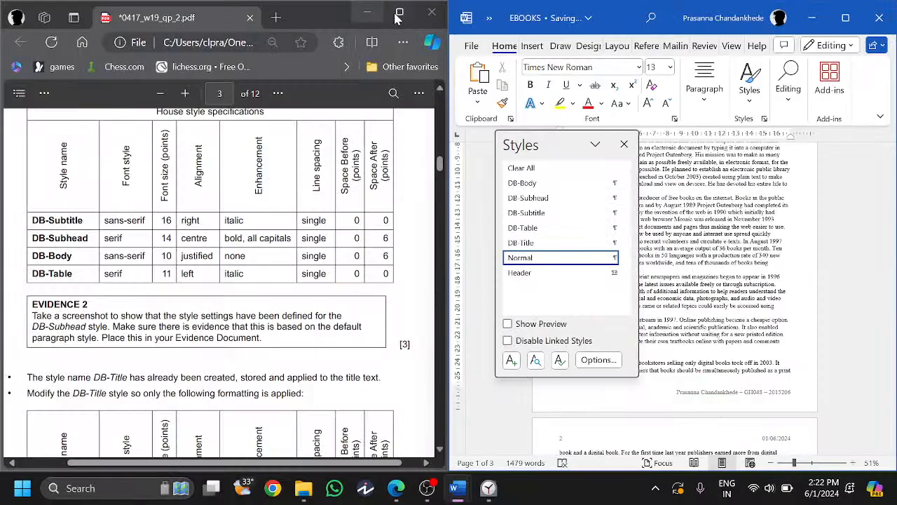
left_click(396, 15)
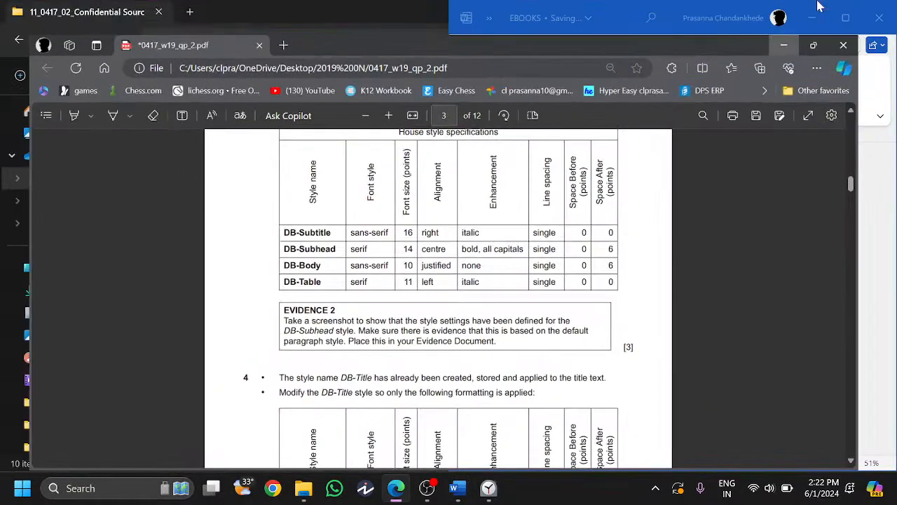
- Maximize the EBOOKS report, move the Styles pane right, and view the pasted snip in N219EVIDENCE
left_click(817, 11)
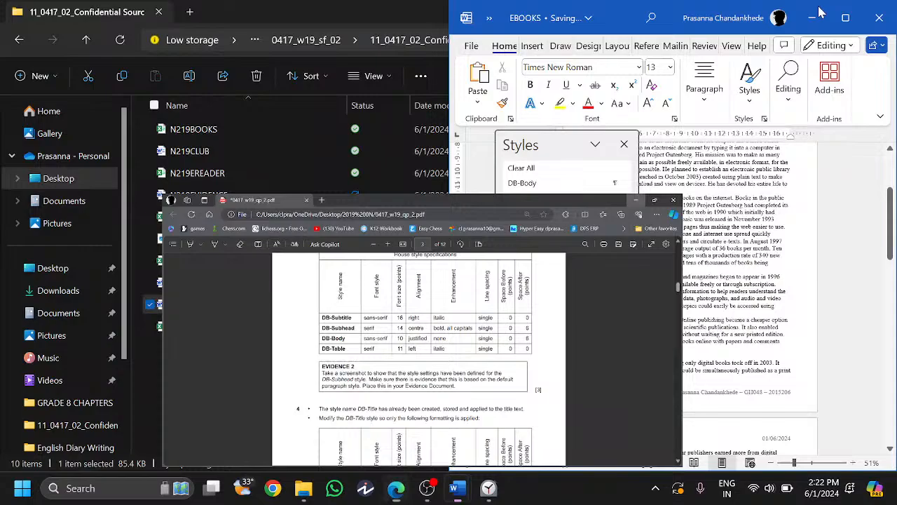
left_click(846, 18)
left_click_drag(737, 190, 778, 187)
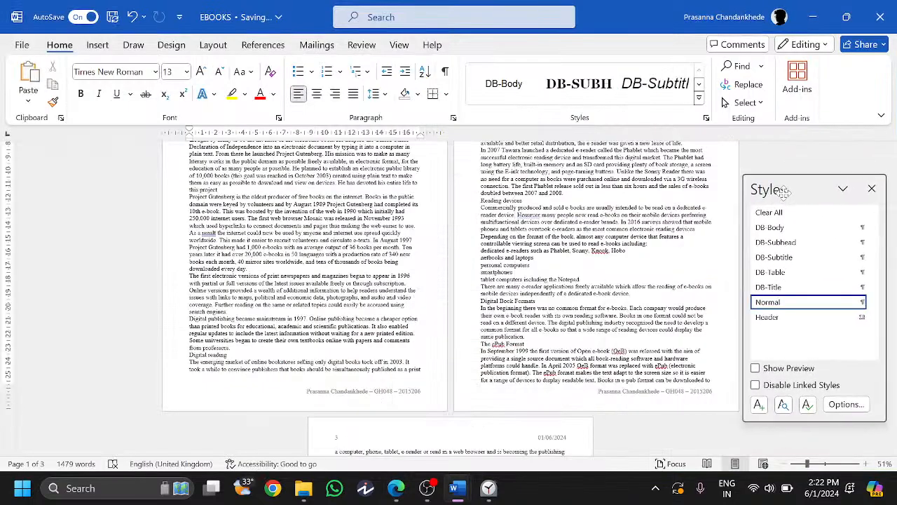
mouse_move(456, 491)
left_click(414, 435)
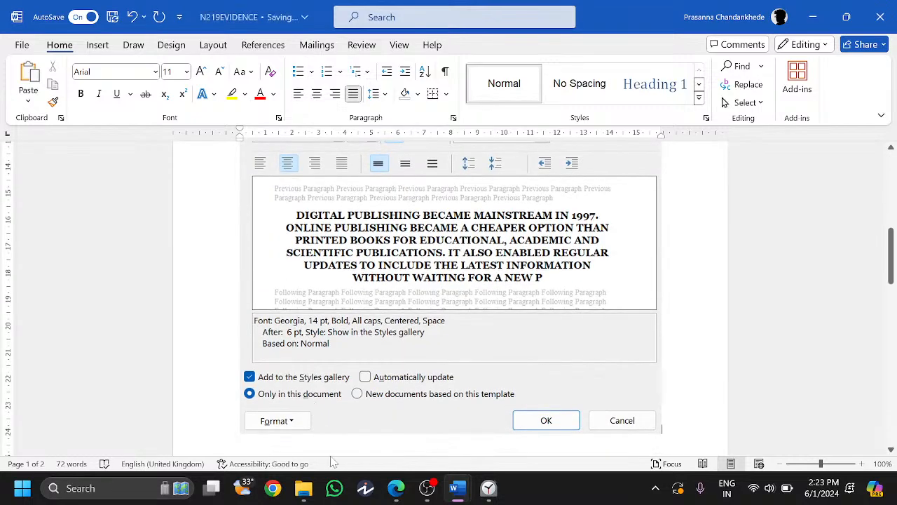
left_click(396, 488)
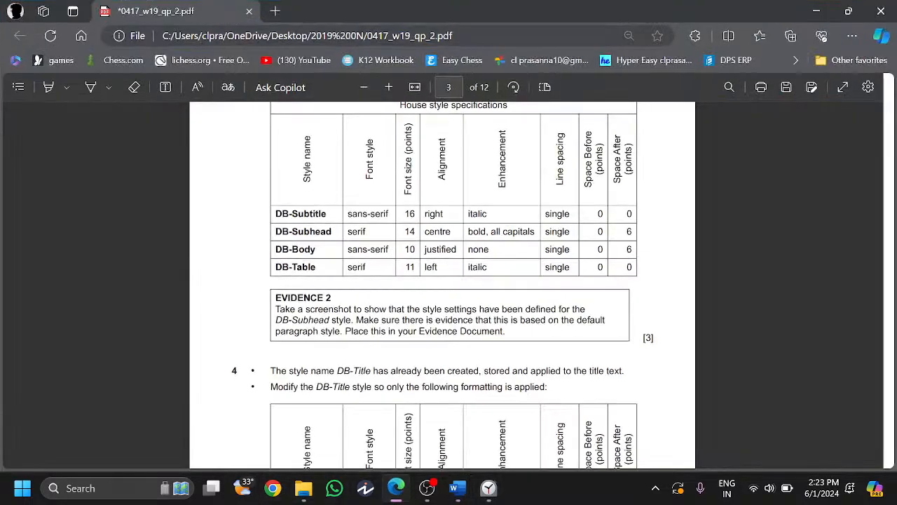
- Scroll the exam paper to question 4 and highlight the DB-Title sentence
scroll(443, 311, "down", 1)
scroll(443, 311, "up", 1)
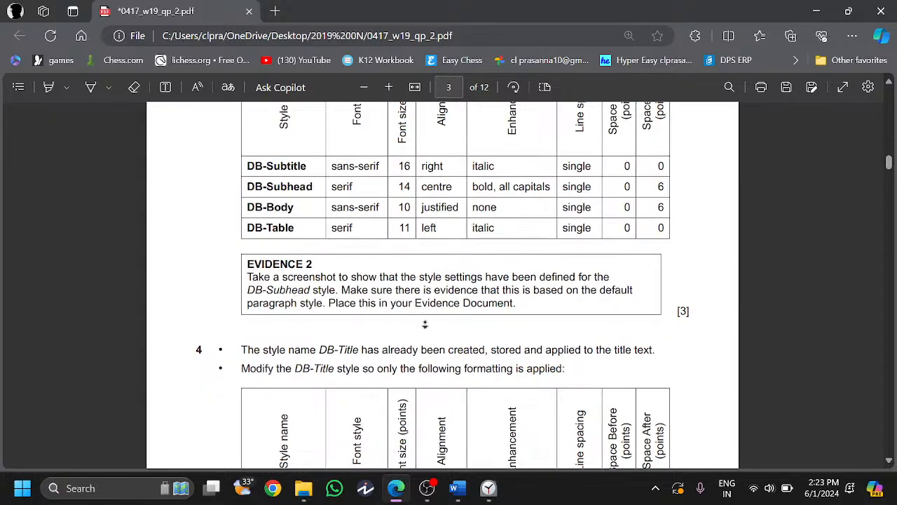
scroll(415, 365, "down", 1)
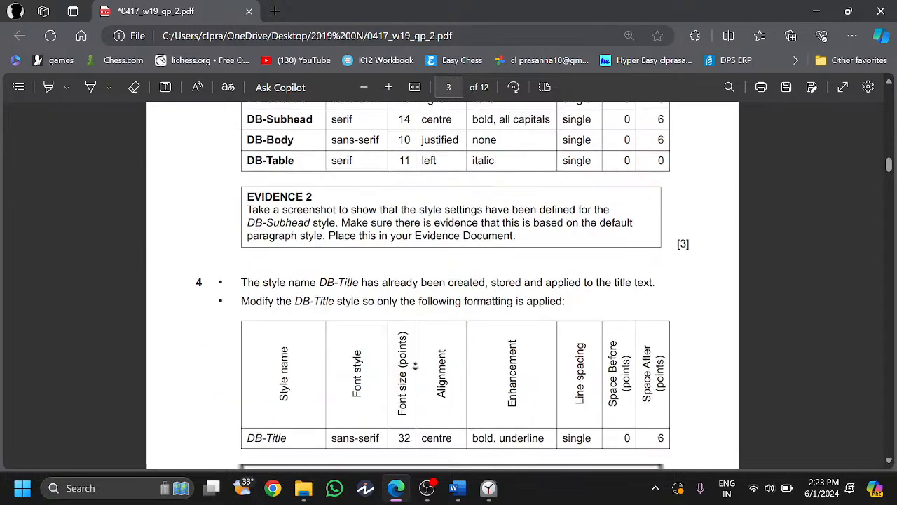
scroll(415, 365, "down", 2)
left_click_drag(241, 175, 317, 175)
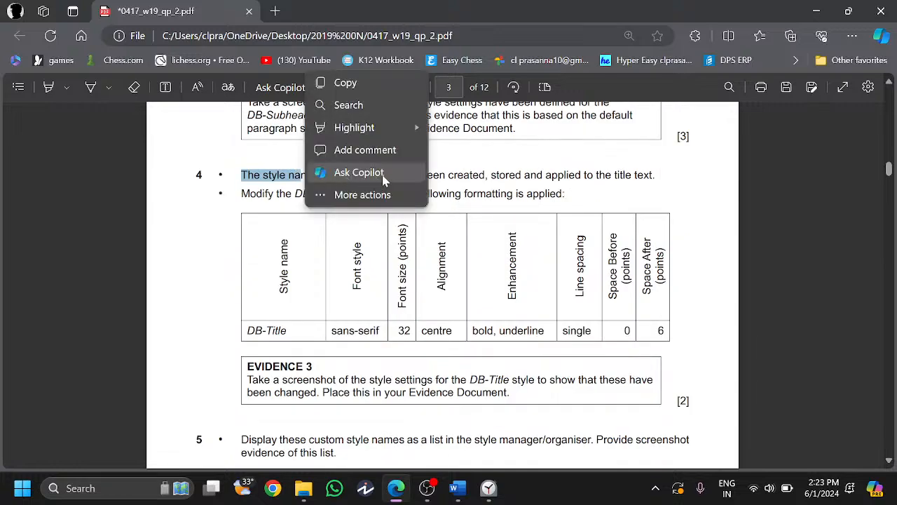
left_click(442, 184)
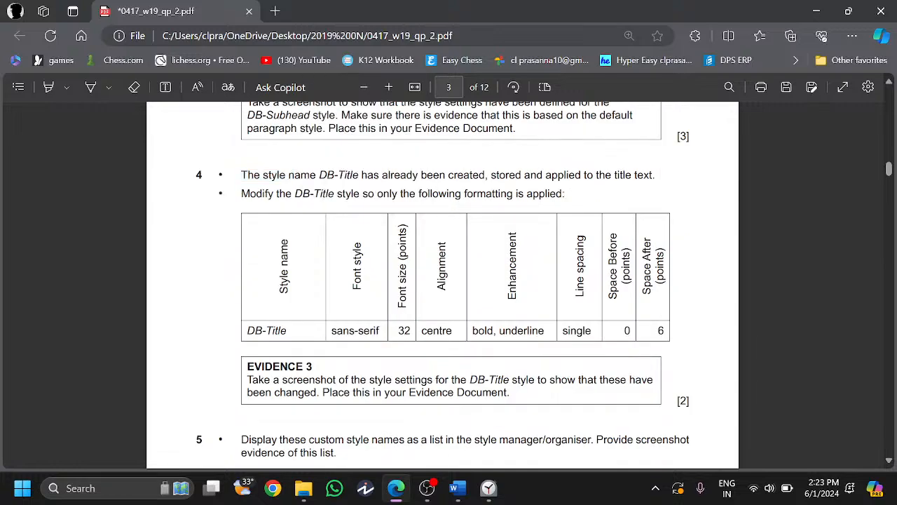
left_click_drag(319, 175, 653, 175)
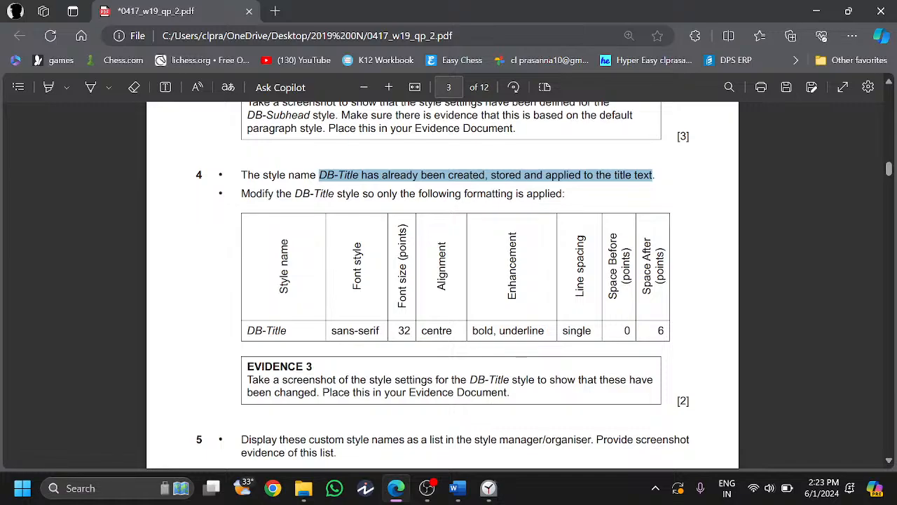
- Return to the EBOOKS report and select its title, The World of Digital Books
left_click(458, 488)
scroll(454, 246, "up", 1)
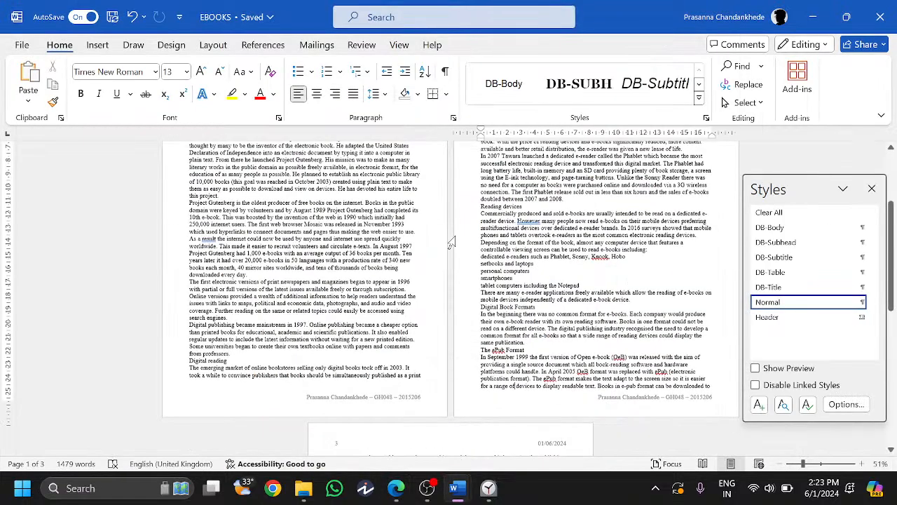
scroll(452, 242, "up", 4)
left_click_drag(422, 187, 352, 188)
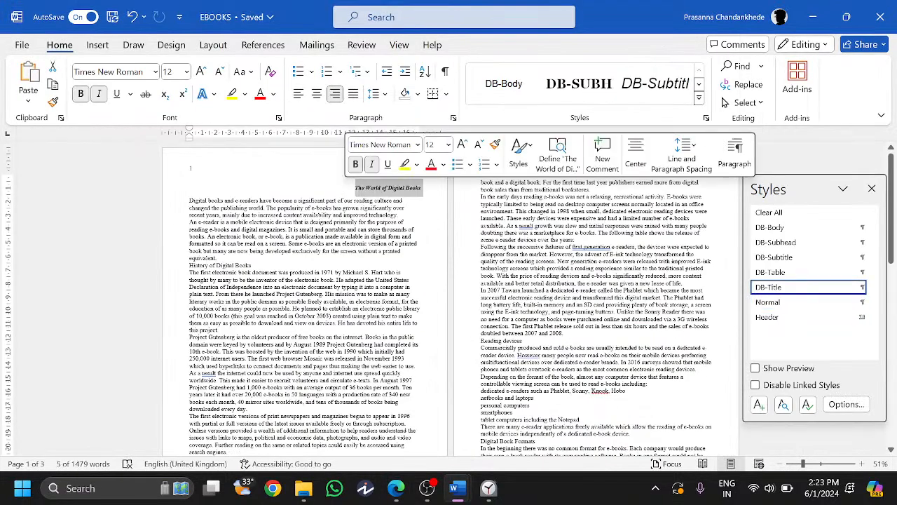
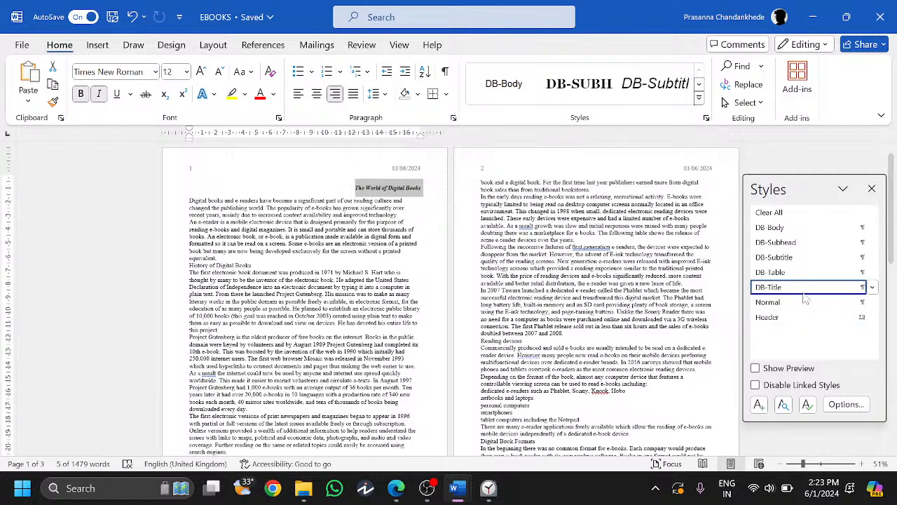
- Review question 4's DB-Title formatting requirements in the exam paper
left_click(396, 488)
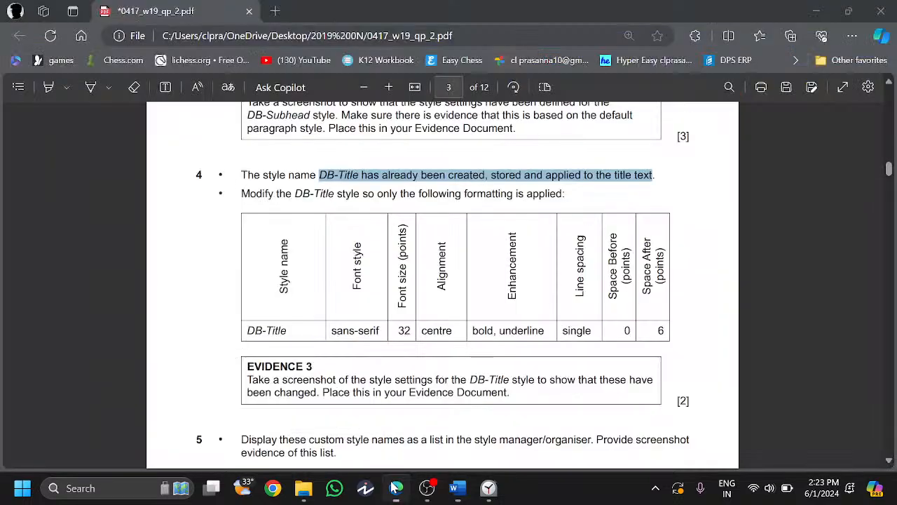
left_click_drag(242, 194, 322, 197)
left_click(411, 220)
scroll(456, 116, "up", 1)
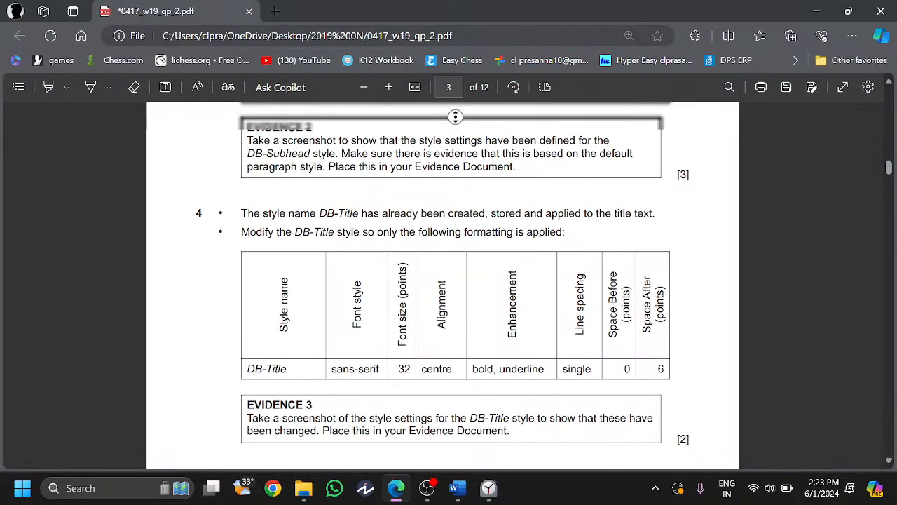
scroll(456, 117, "down", 1)
- Open the Modify Style dialog for the DB-Title style in the EBOOKS report
left_click(399, 489)
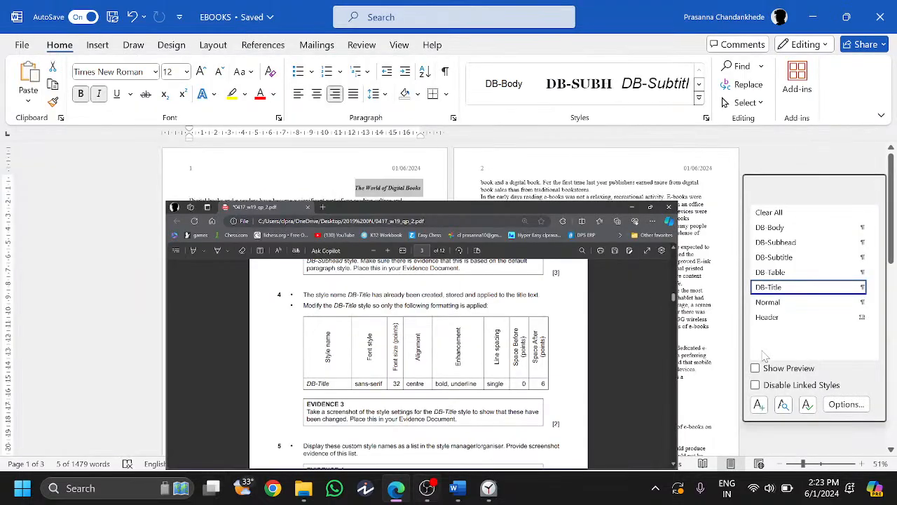
right_click(771, 287)
left_click(764, 324)
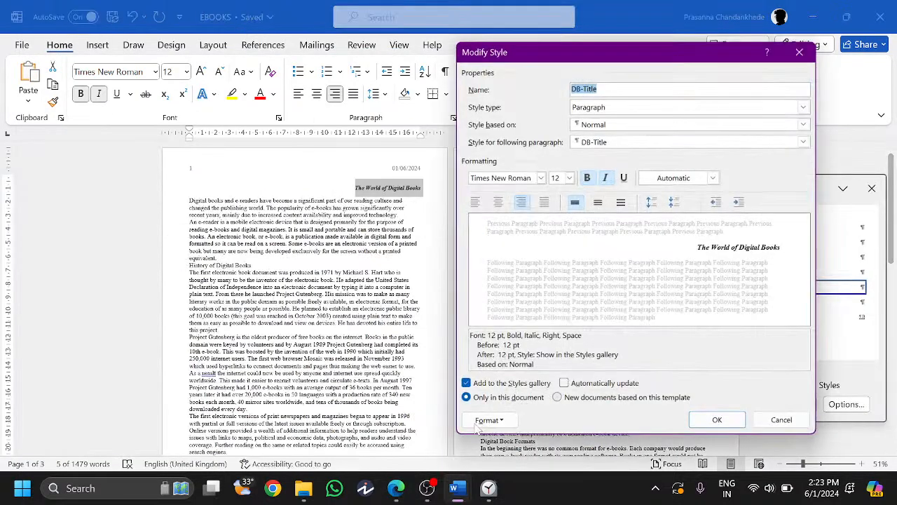
- Set the DB-Title style's font to Arial, 32 pt
left_click(397, 489)
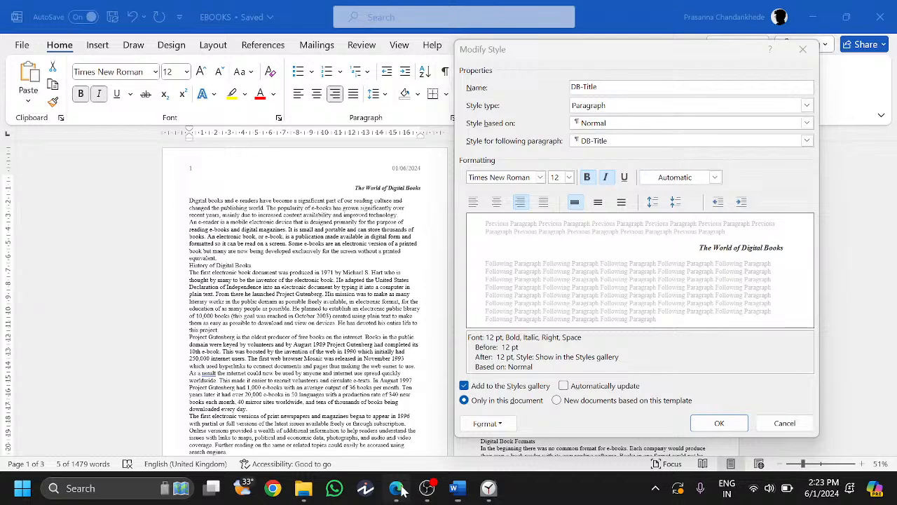
left_click(401, 491)
left_click(540, 177)
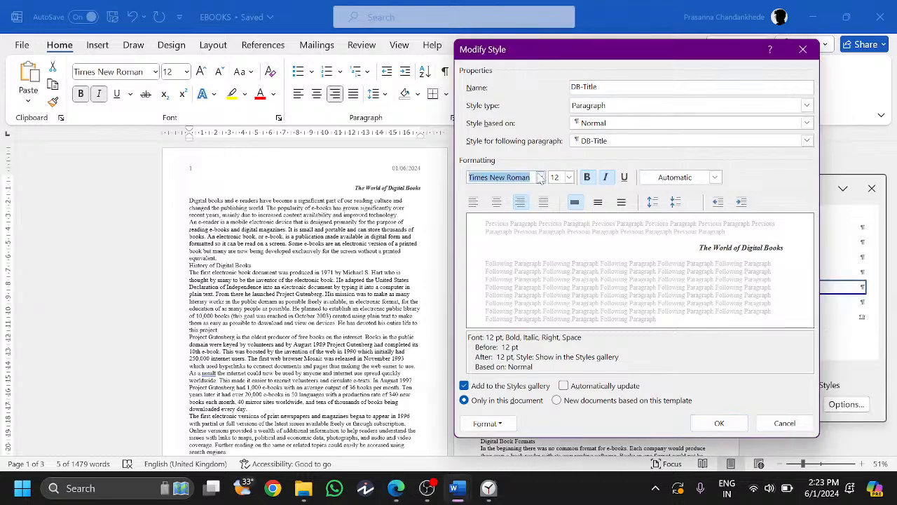
left_click(540, 177)
left_click(466, 242)
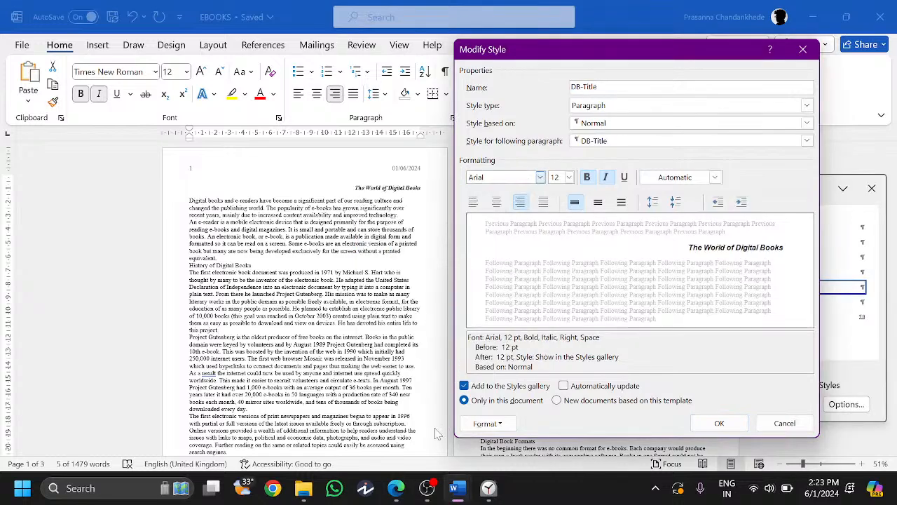
left_click(397, 486)
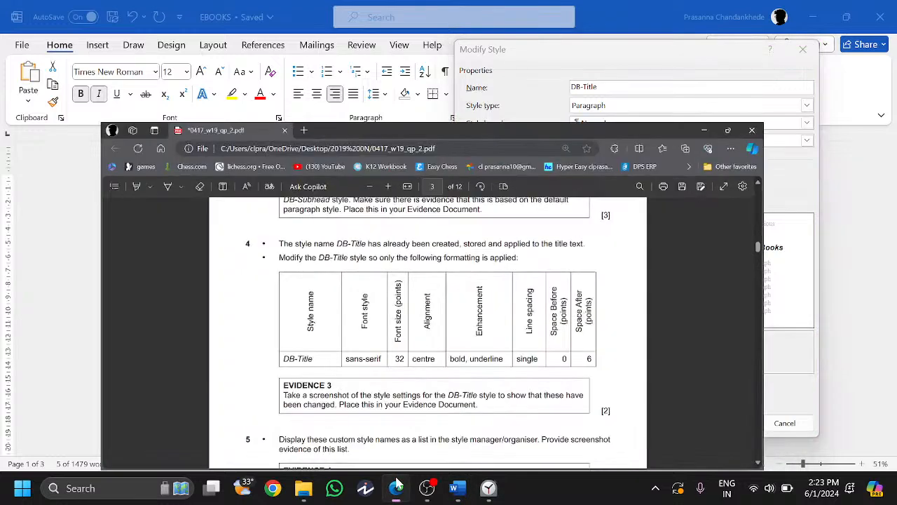
left_click(396, 486)
left_click(570, 178)
scroll(560, 294, "down", 2)
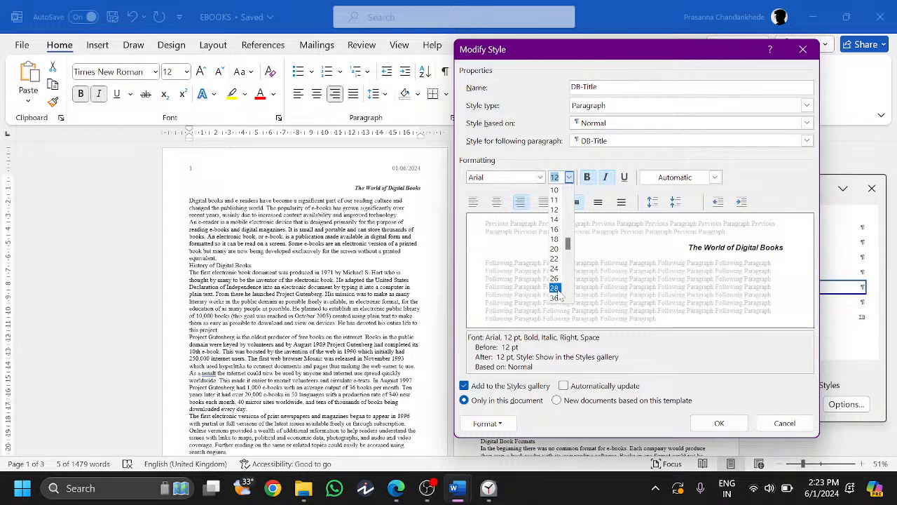
type("32")
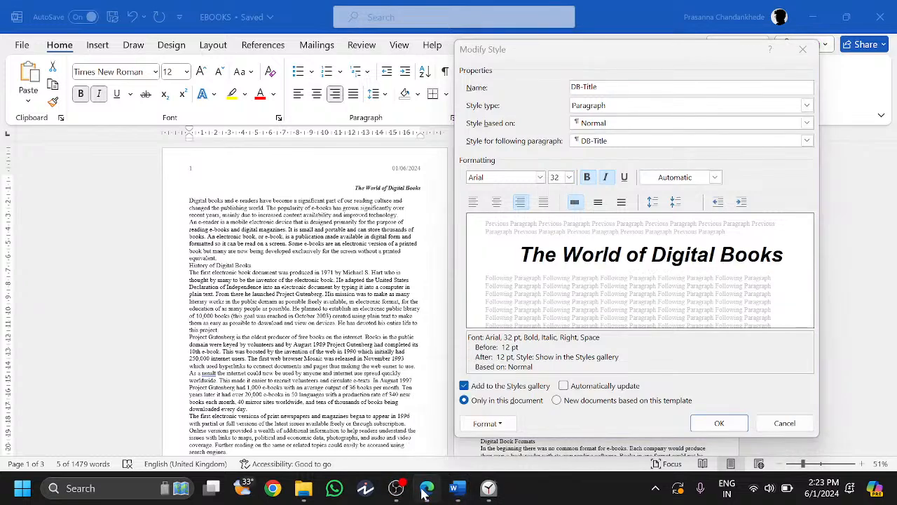
- Centre the DB-Title style, turn italic off and add underline
left_click(426, 488)
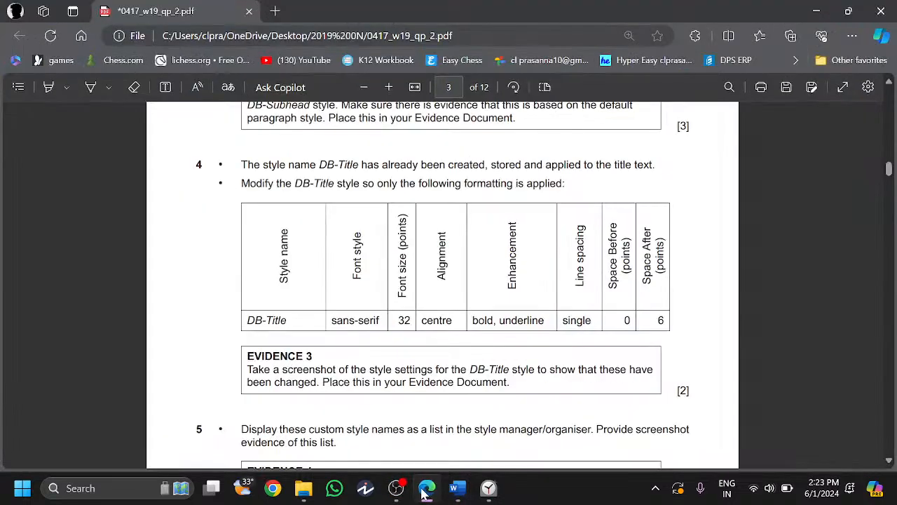
left_click(425, 493)
left_click(497, 201)
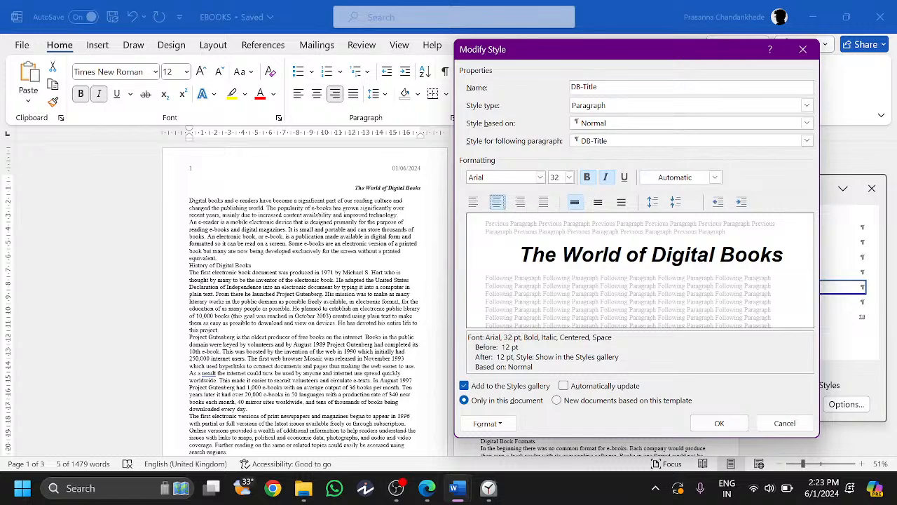
left_click(605, 176)
left_click(624, 177)
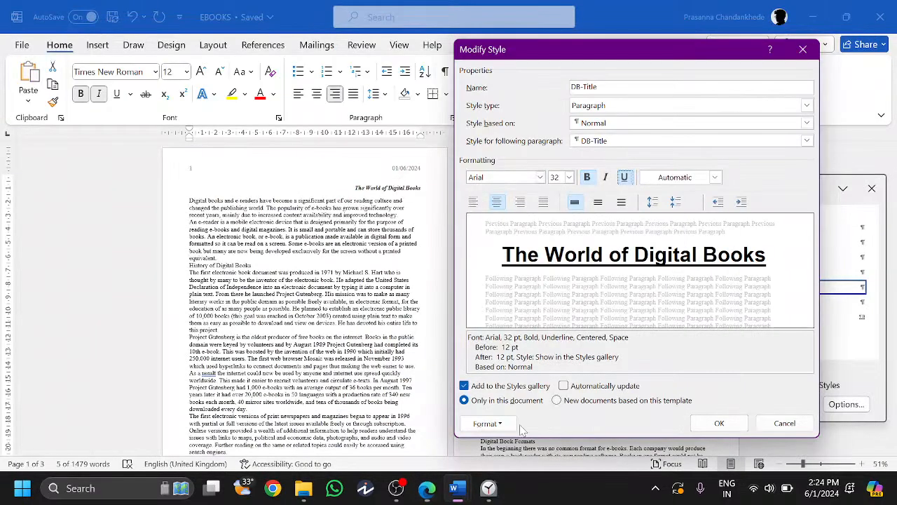
- Give DB-Title single spacing, 0 pt before and 6 pt after, and save the style
left_click(489, 424)
left_click(492, 298)
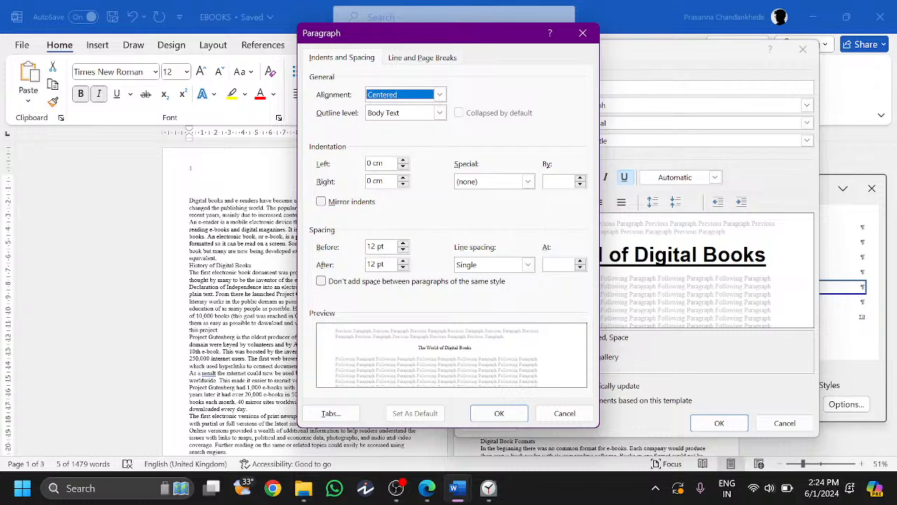
left_click(403, 250)
left_click(404, 250)
left_click(403, 267)
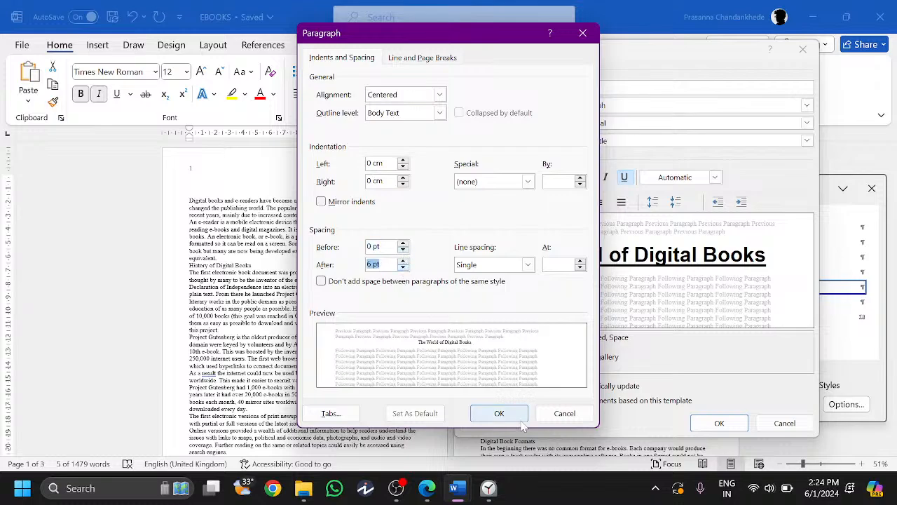
left_click(499, 413)
left_click(719, 423)
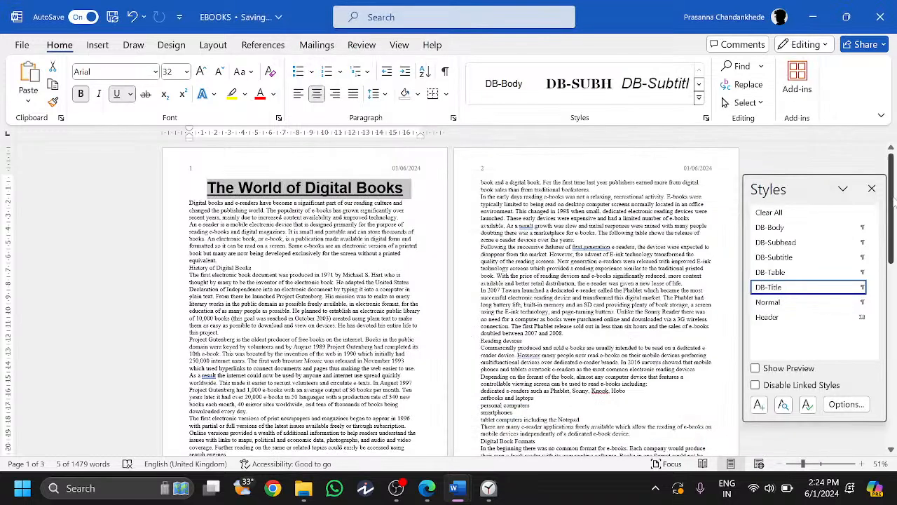
- Read the Evidence 3 instructions and reopen the DB-Title style settings
left_click(427, 488)
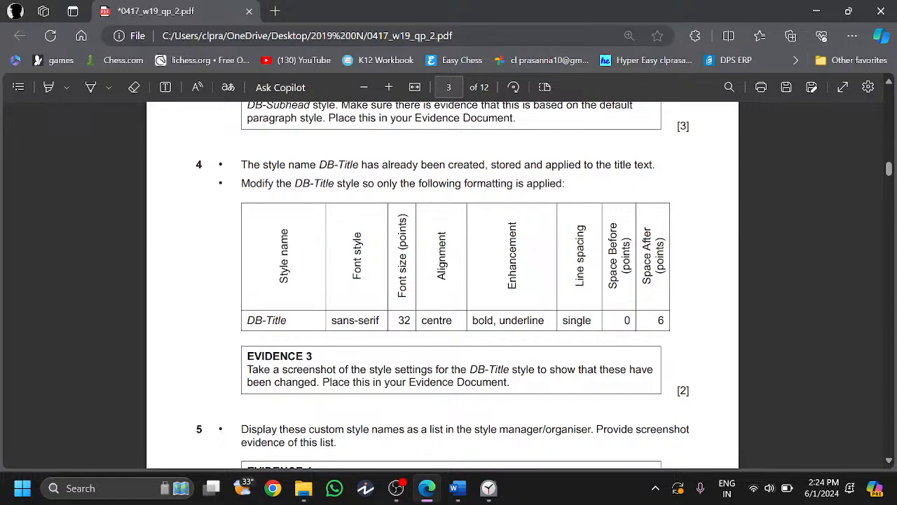
left_click_drag(246, 354, 430, 389)
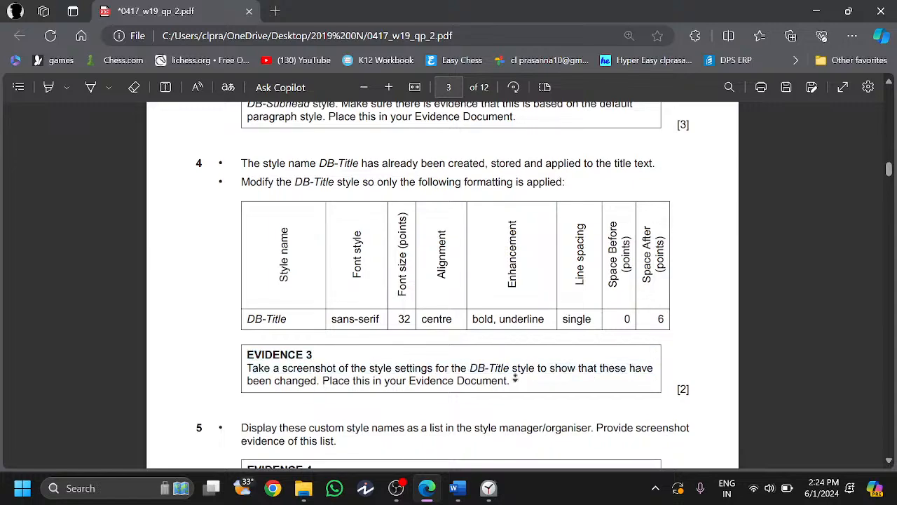
key("alt+Tab")
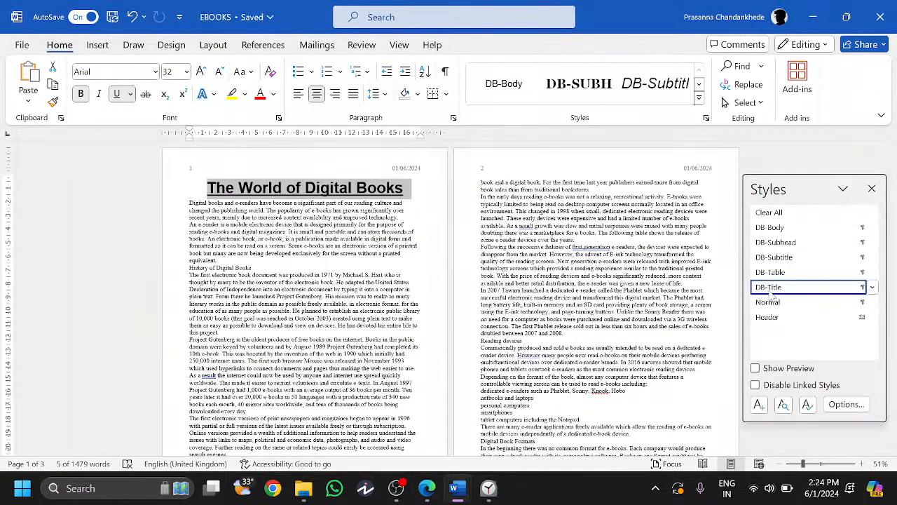
right_click(770, 293)
left_click(796, 320)
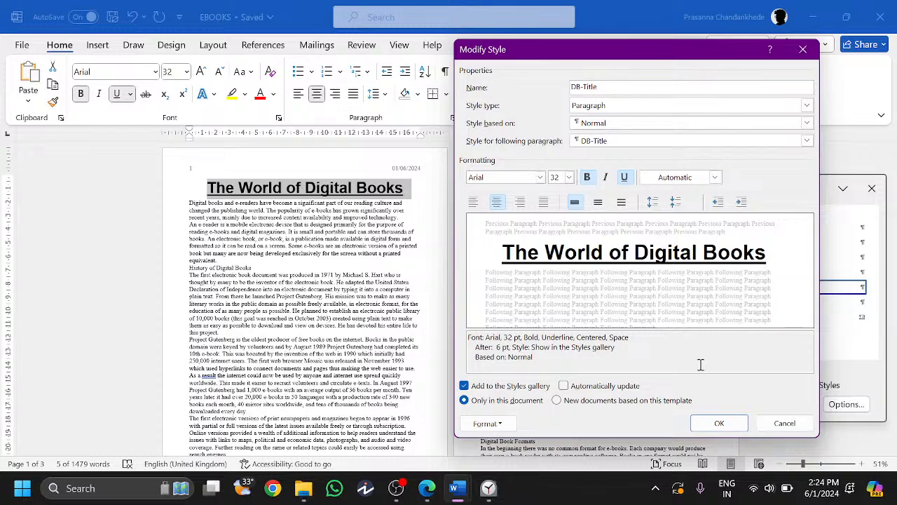
- Snip the DB-Title style settings and paste them into N219EVIDENCE as Evidence 3
key("super+shift+s")
left_click_drag(453, 39, 817, 440)
left_click(427, 488)
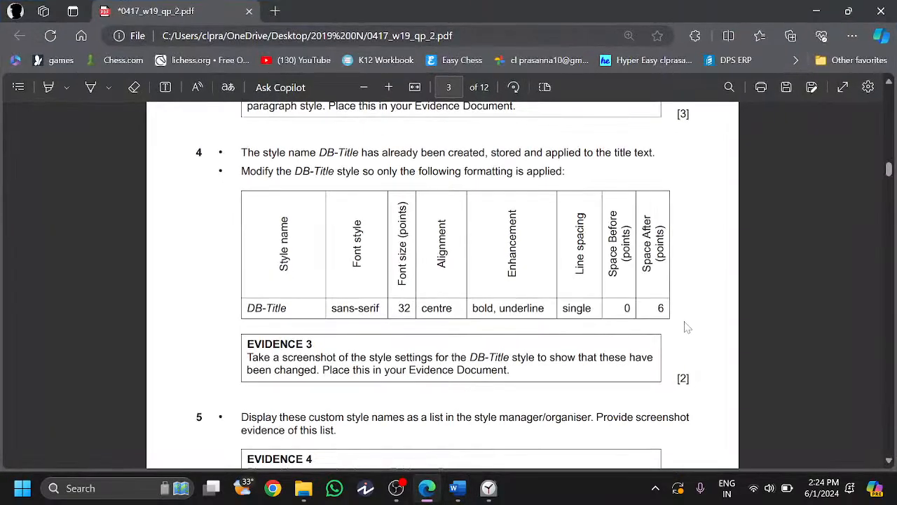
left_click(457, 488)
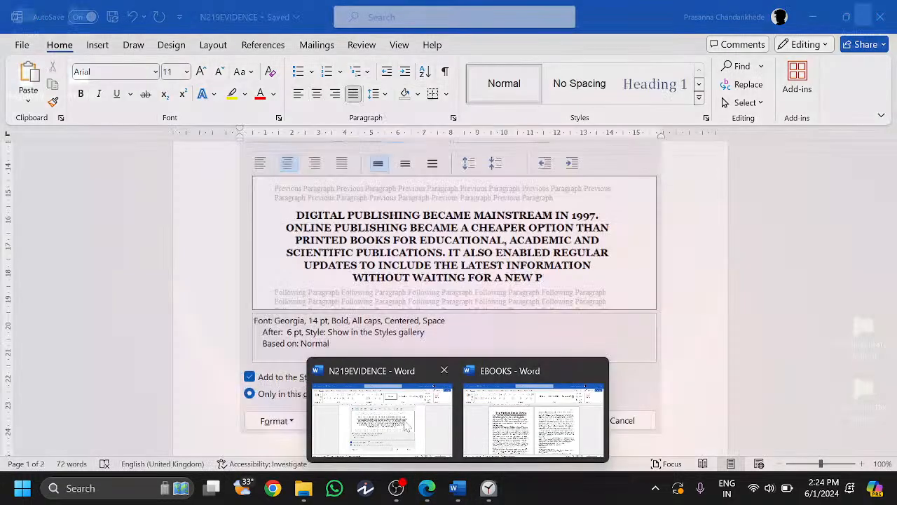
left_click(407, 426)
key("ctrl+v")
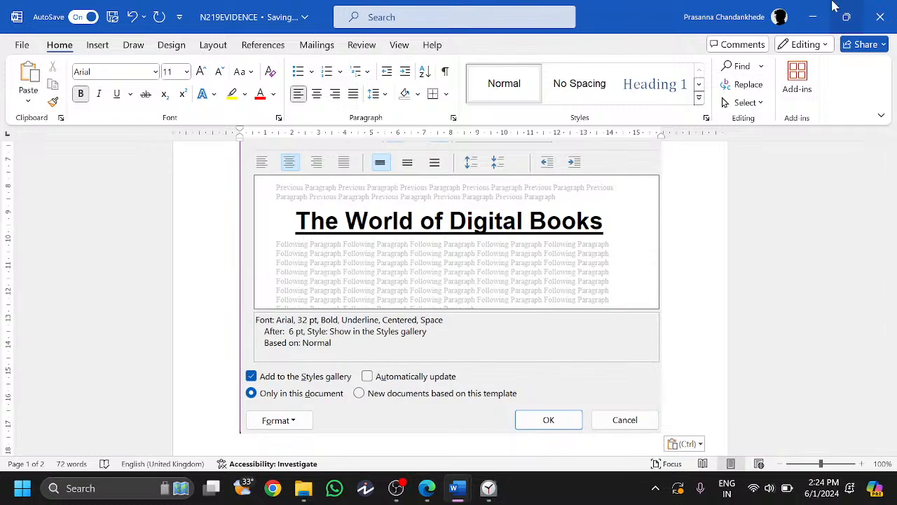
left_click(813, 15)
- Read question 5 about the custom style list in the exam paper
scroll(326, 259, "down", 3)
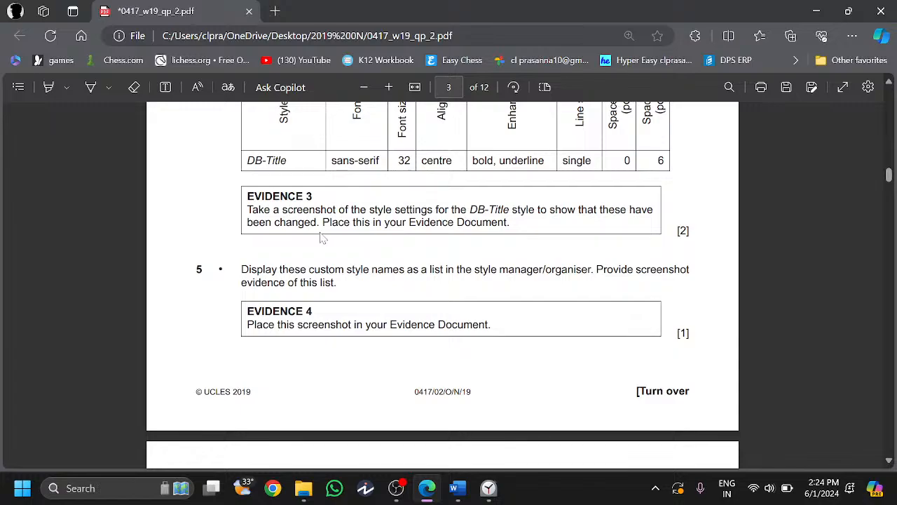
scroll(484, 274, "up", 1)
double_click(484, 275)
left_click(550, 275)
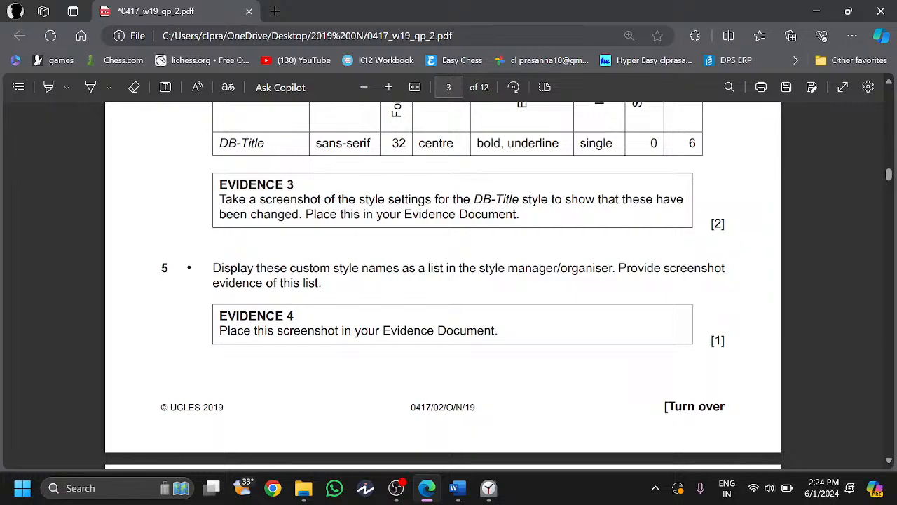
- Snip the list of custom DB styles in the EBOOKS report's Styles pane
mouse_move(458, 487)
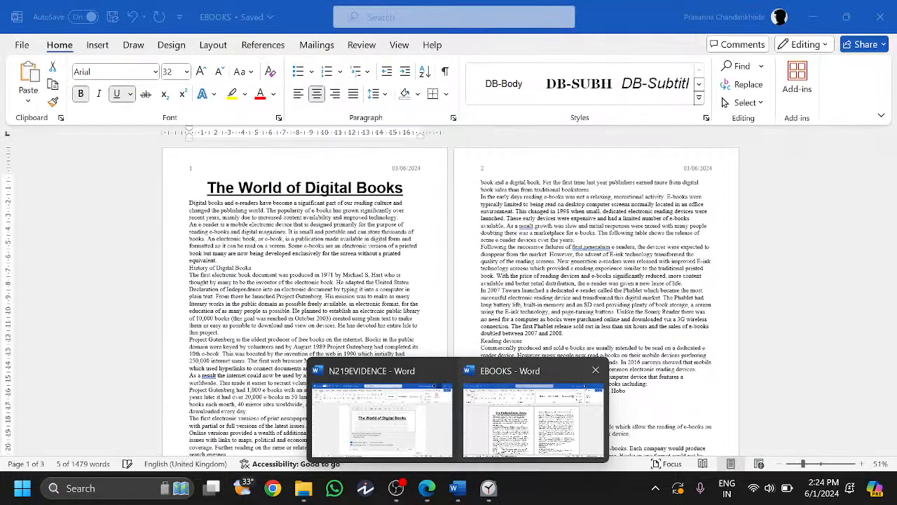
left_click(533, 413)
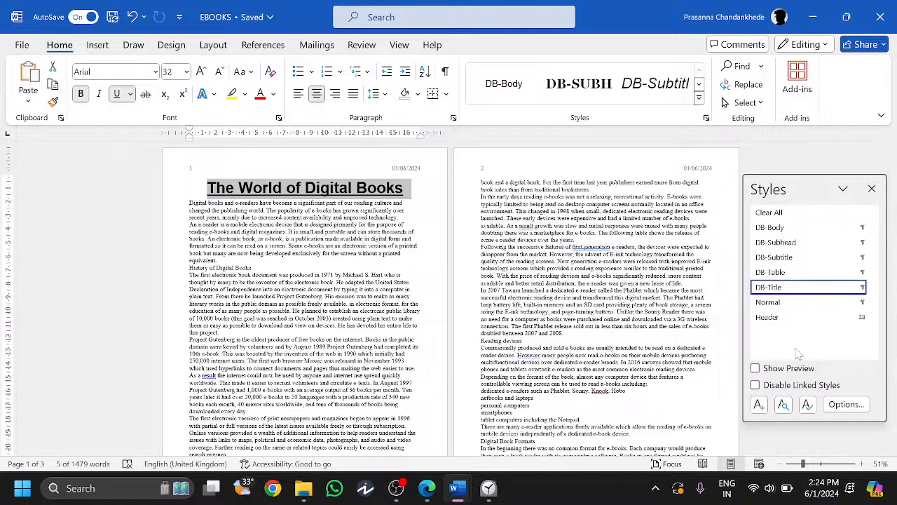
left_click(706, 117)
left_click(707, 117)
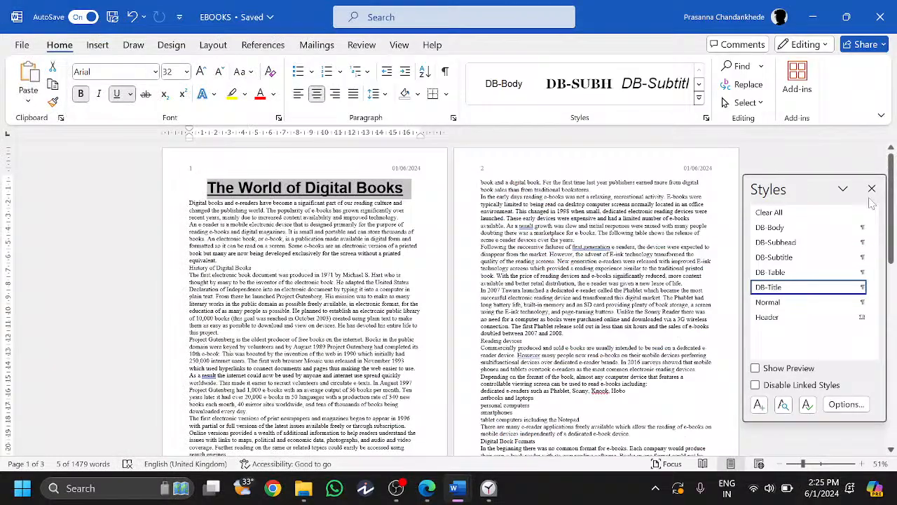
left_click(871, 188)
- Paste the styles list snip into N219EVIDENCE as Evidence 4, then hide that document
mouse_move(457, 491)
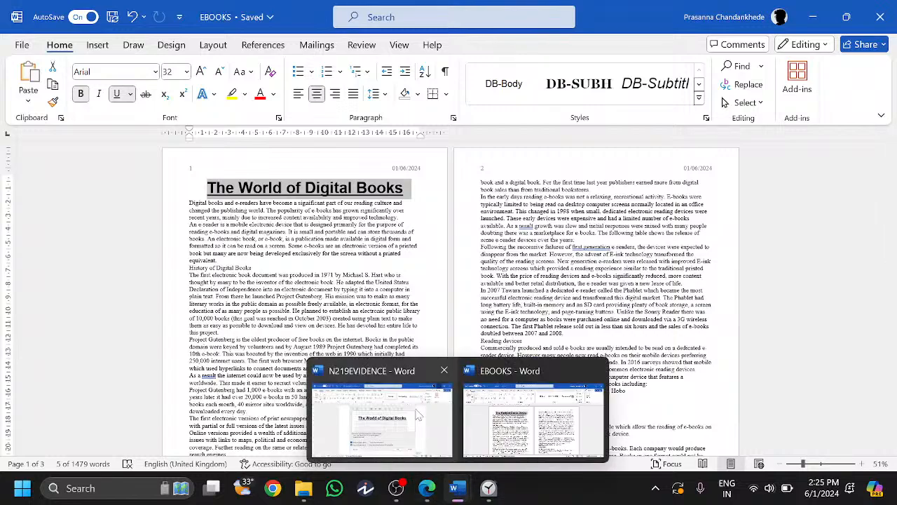
left_click(418, 414)
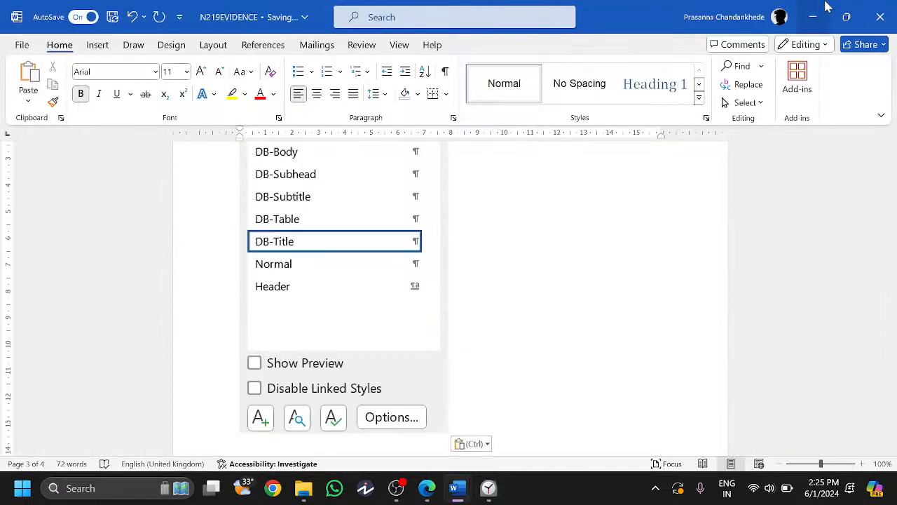
left_click(827, 7)
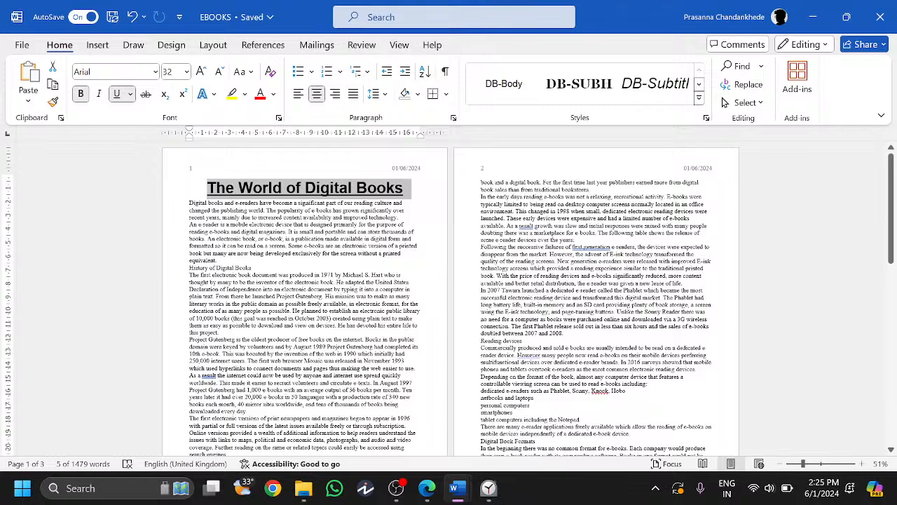
key("alt+Tab")
- Add 'Report By:' followed by the author's full name after the report title
scroll(236, 324, "down", 4)
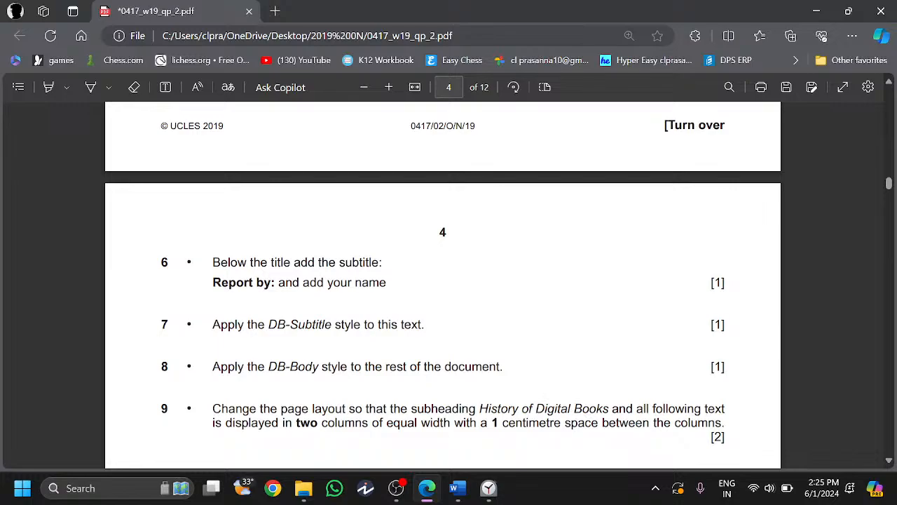
scroll(351, 271, "down", 2)
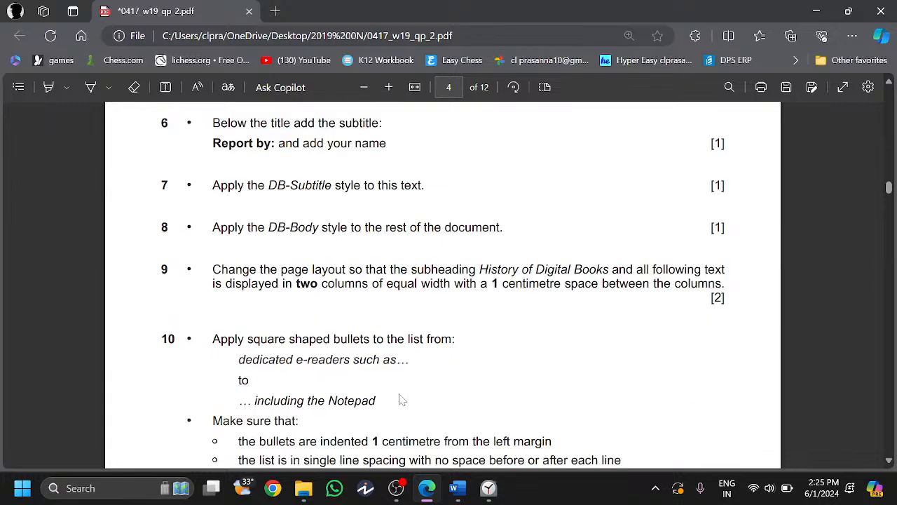
left_click(423, 494)
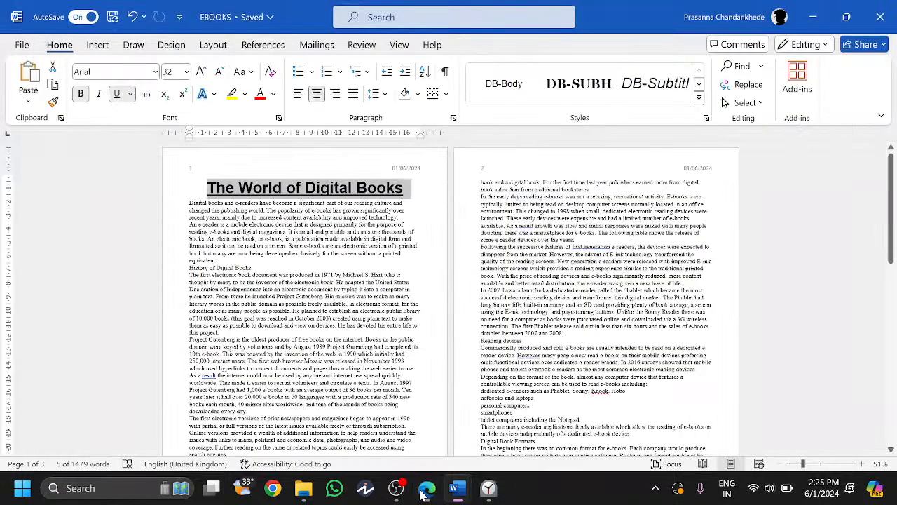
mouse_move(454, 488)
key("ctrl+z")
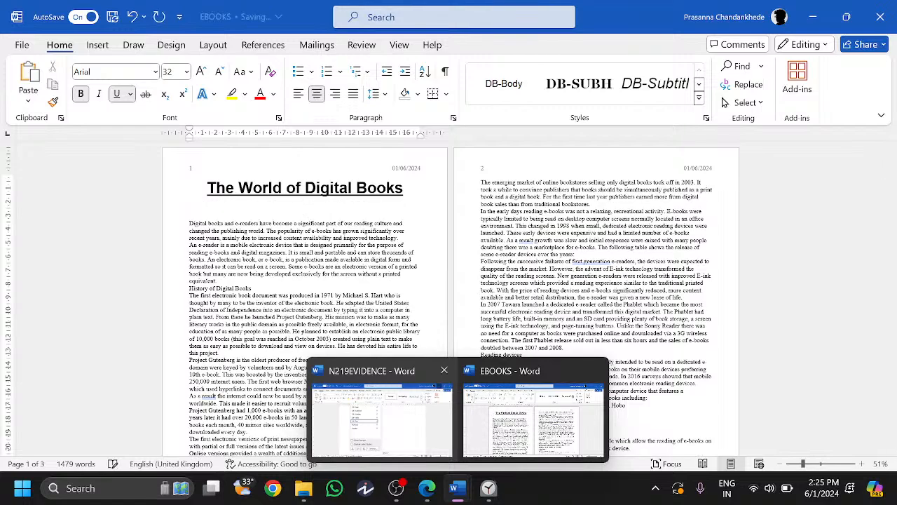
type("Report")
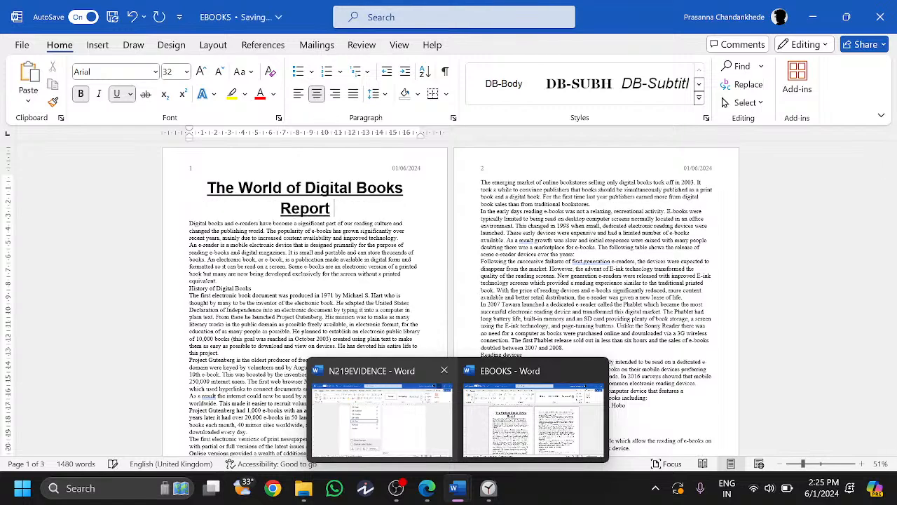
type(" By")
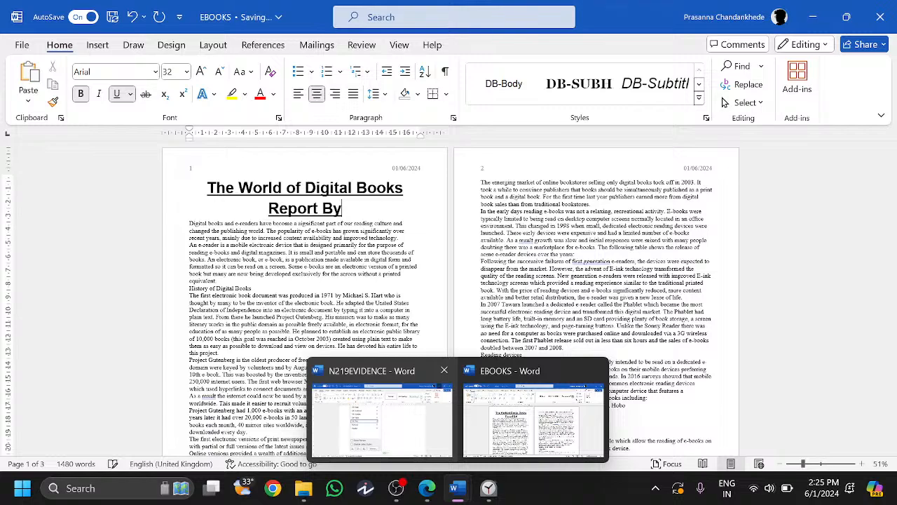
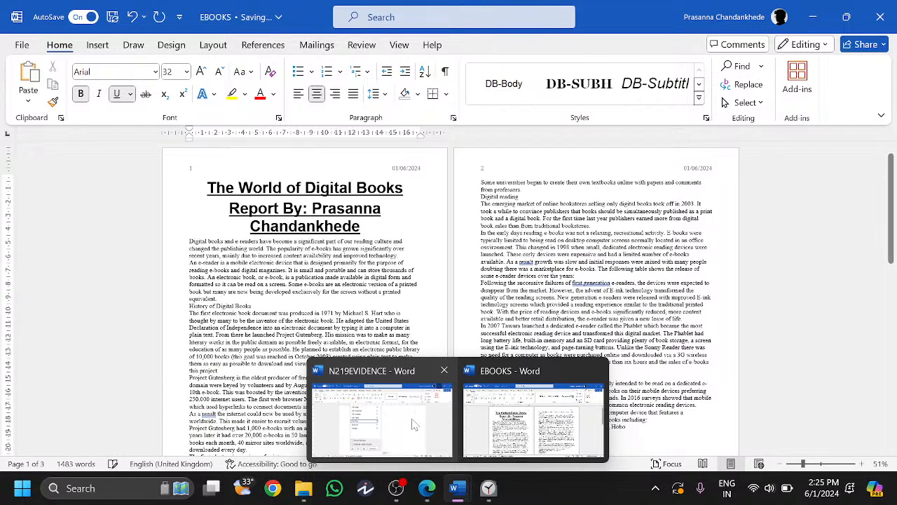
left_click(437, 496)
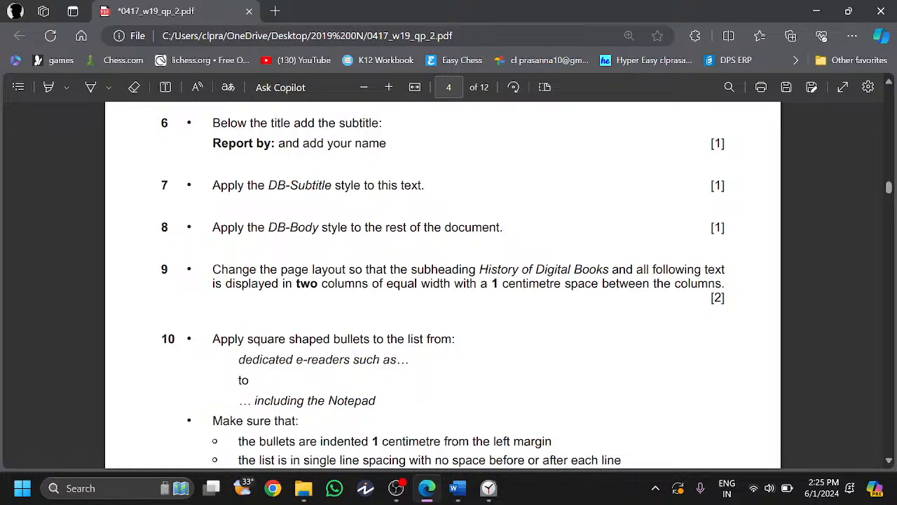
- Style the Report By line as DB-Subtitle and all remaining text as DB-Body
key("alt+Tab")
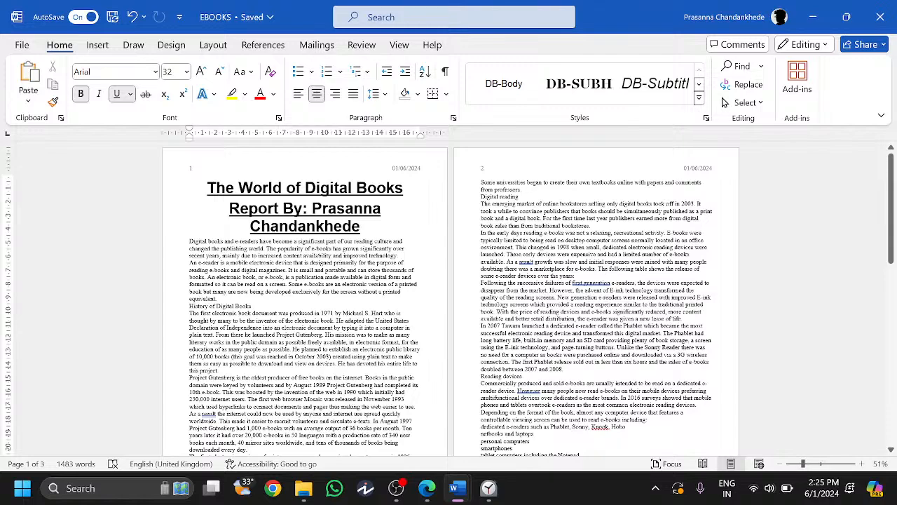
triple_click(305, 209)
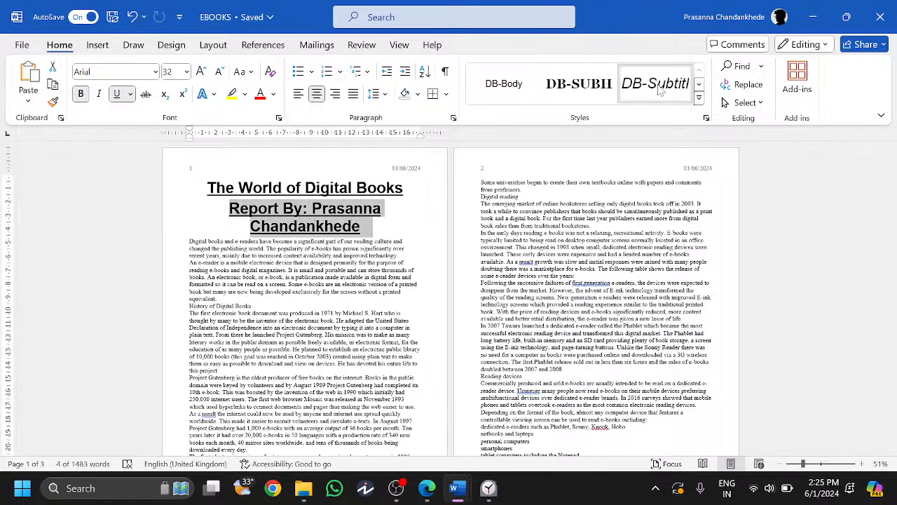
left_click(427, 491)
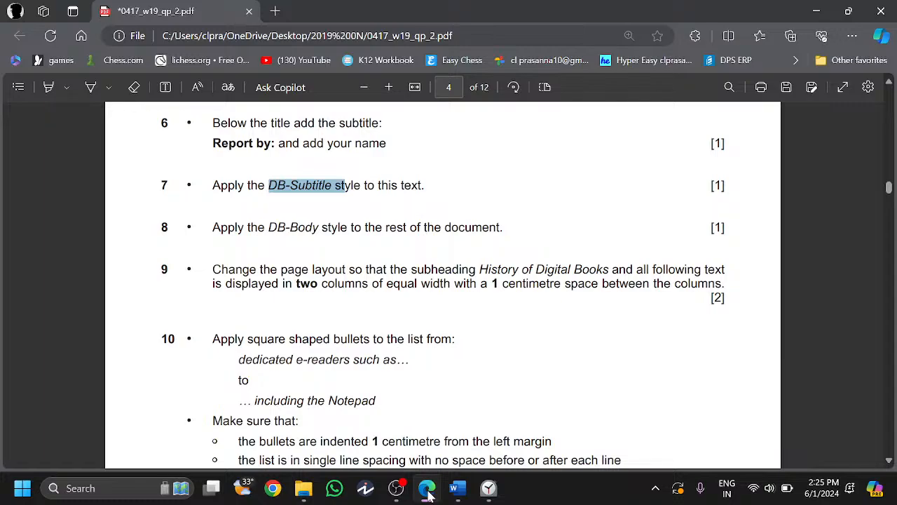
left_click(427, 491)
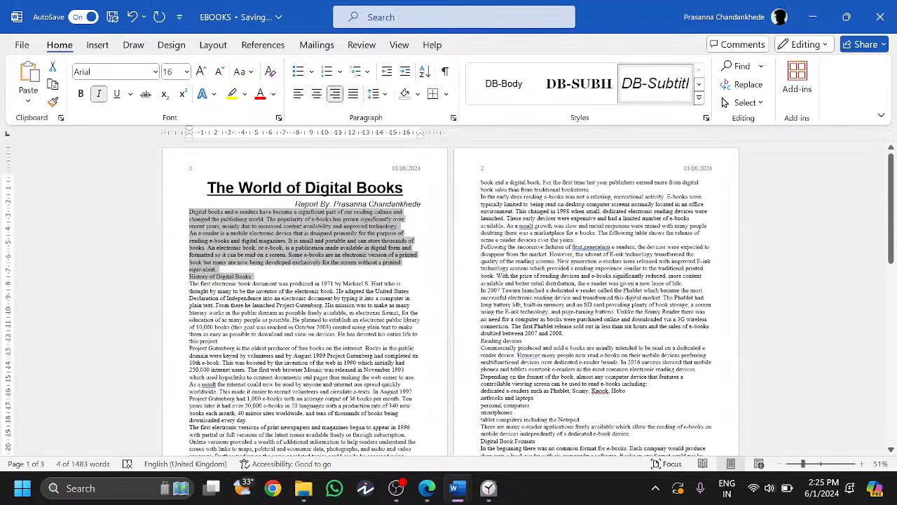
key("ctrl+shift+End")
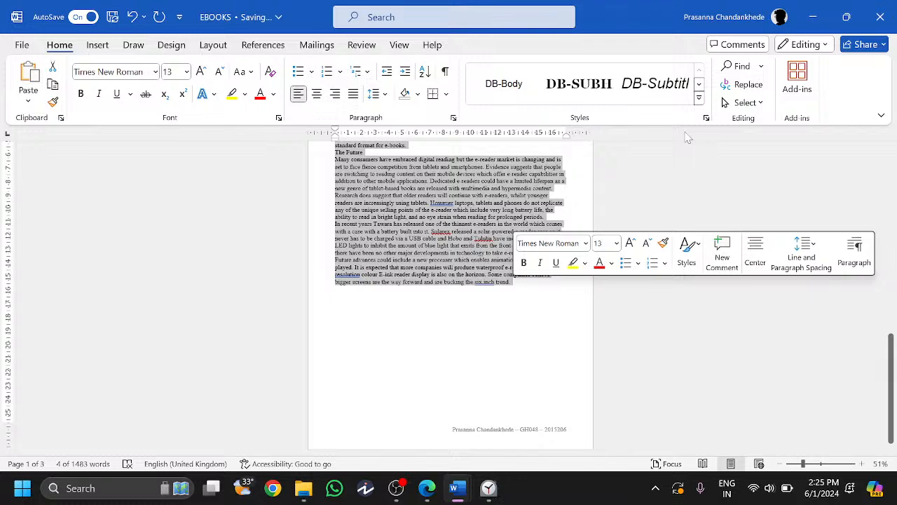
left_click(706, 118)
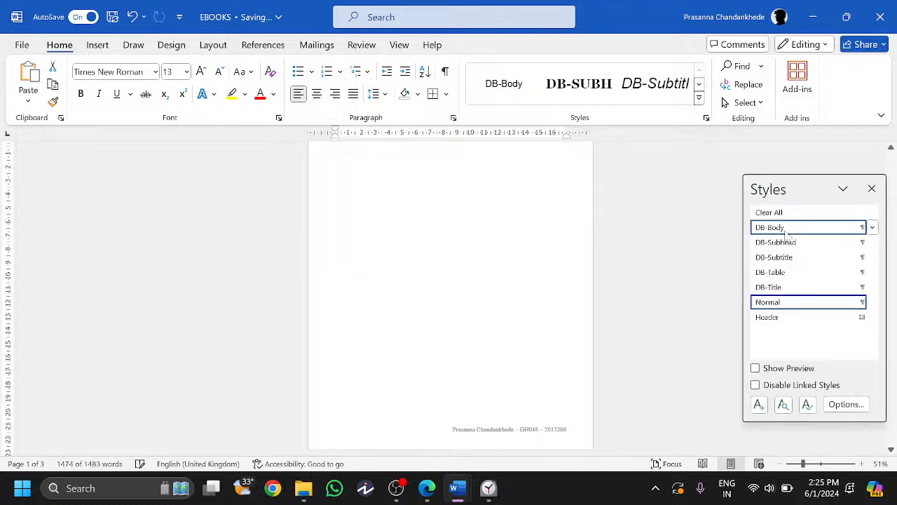
left_click(778, 229)
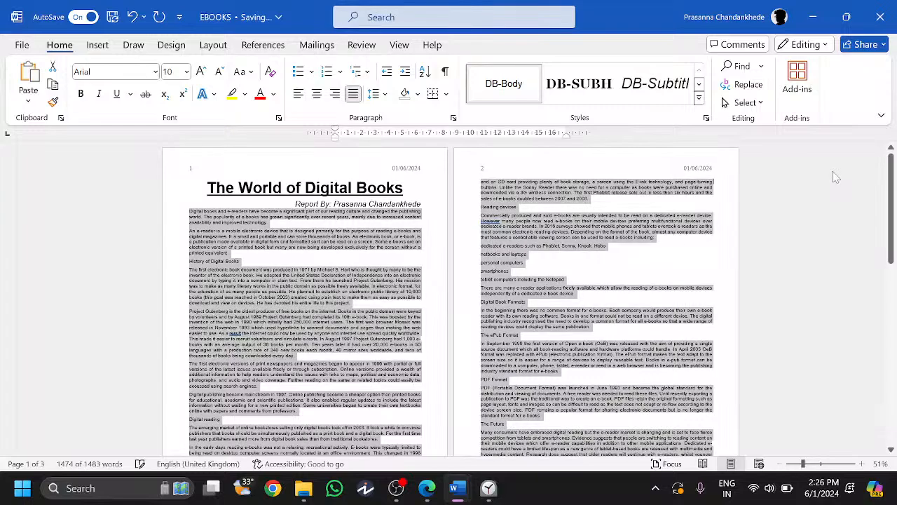
left_click(449, 494)
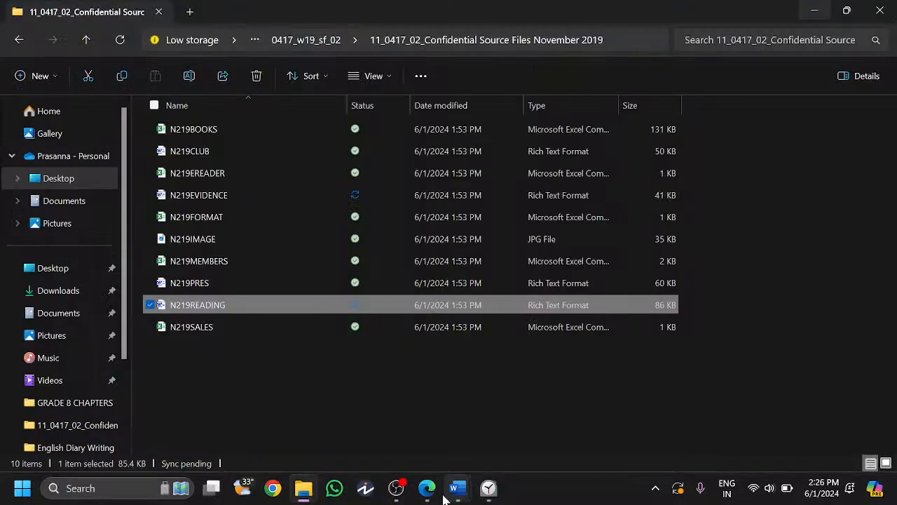
- Check question 9's requirement for History of Digital Books onward
left_click(428, 491)
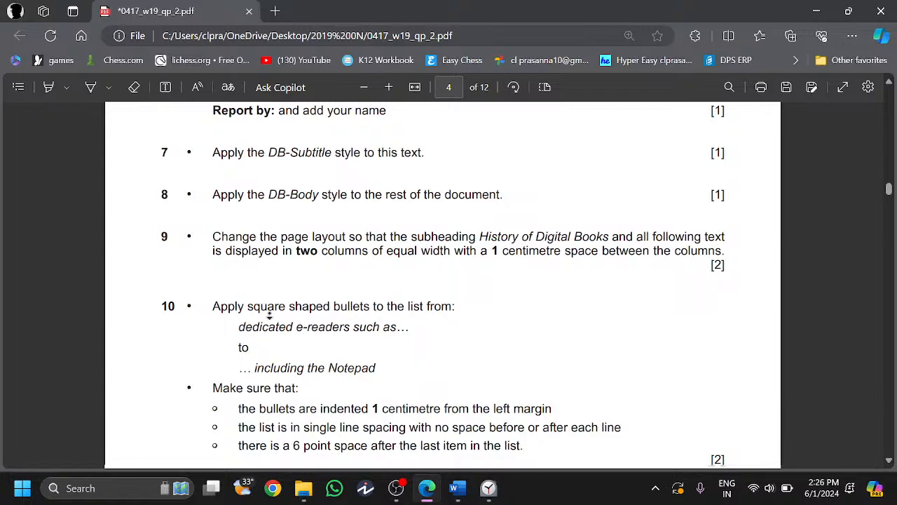
left_click_drag(477, 236, 609, 236)
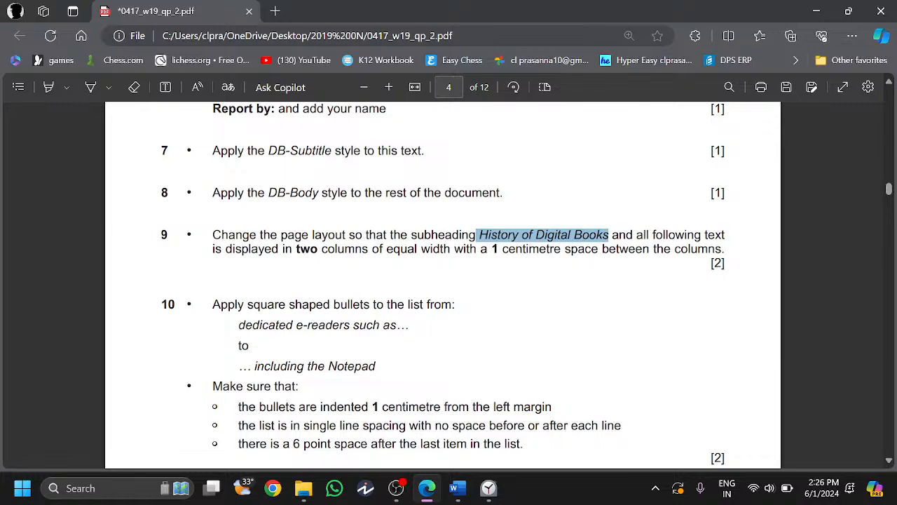
left_click(609, 236)
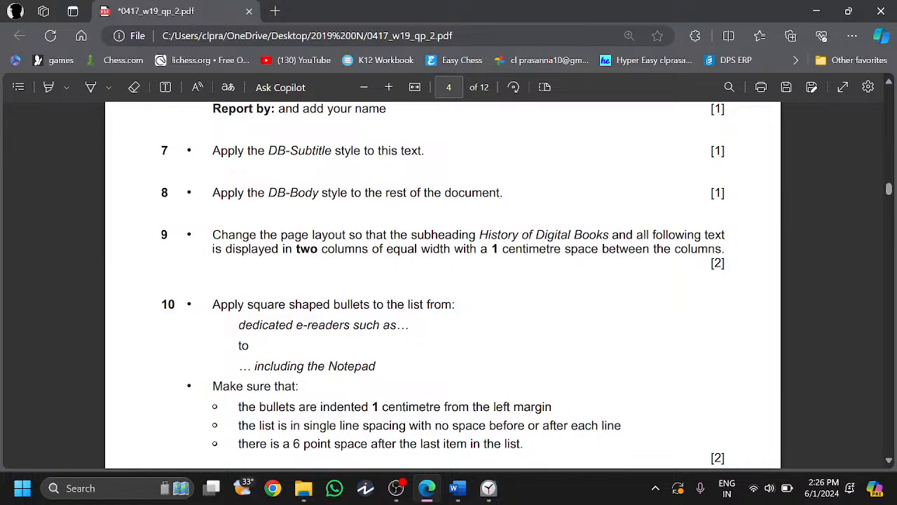
left_click(816, 11)
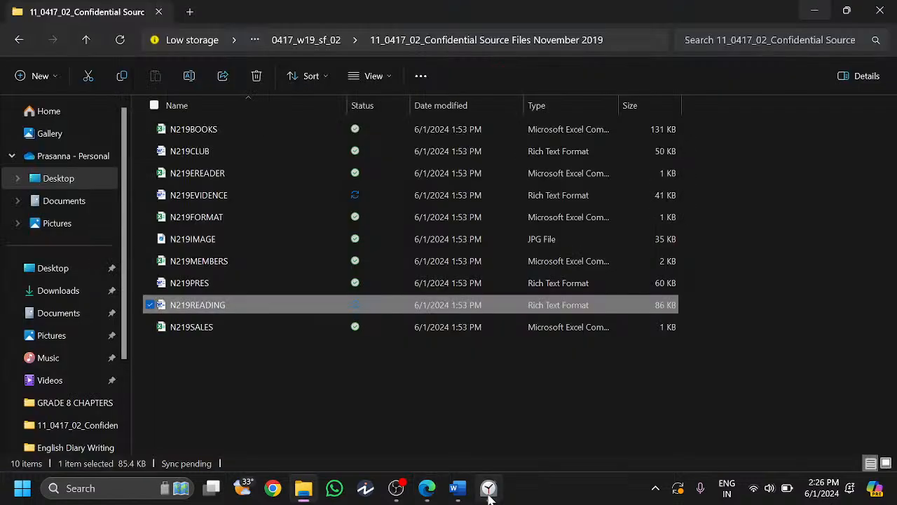
left_click(459, 489)
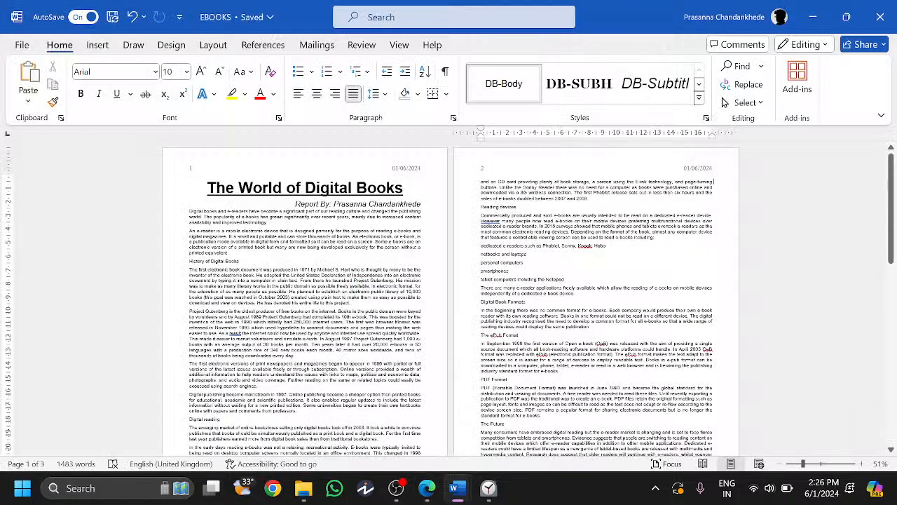
- Format the report from History of Digital Books to the end as two columns
left_click_drag(190, 262, 538, 387)
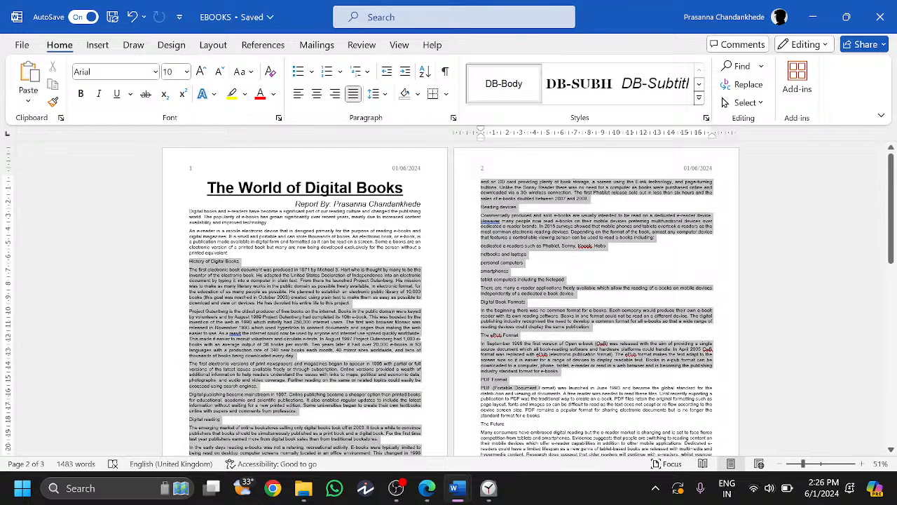
scroll(430, 223, "down", 10)
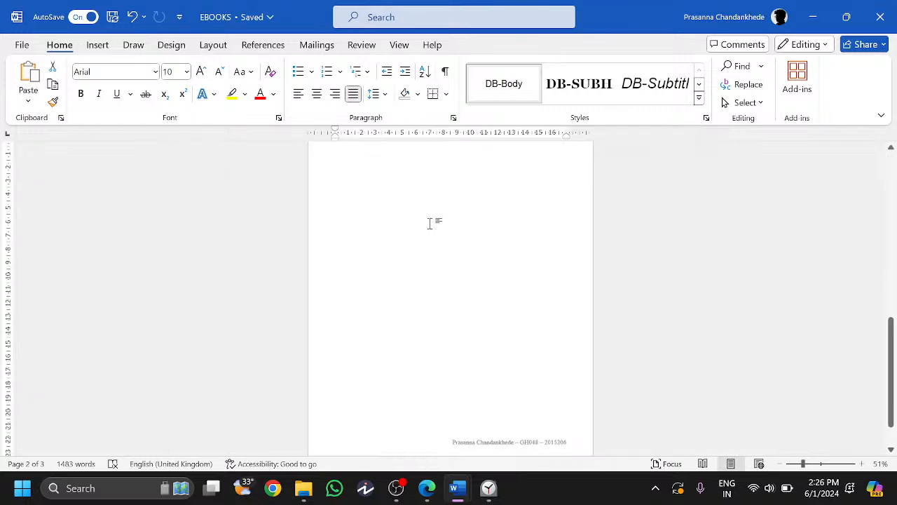
left_click(213, 44)
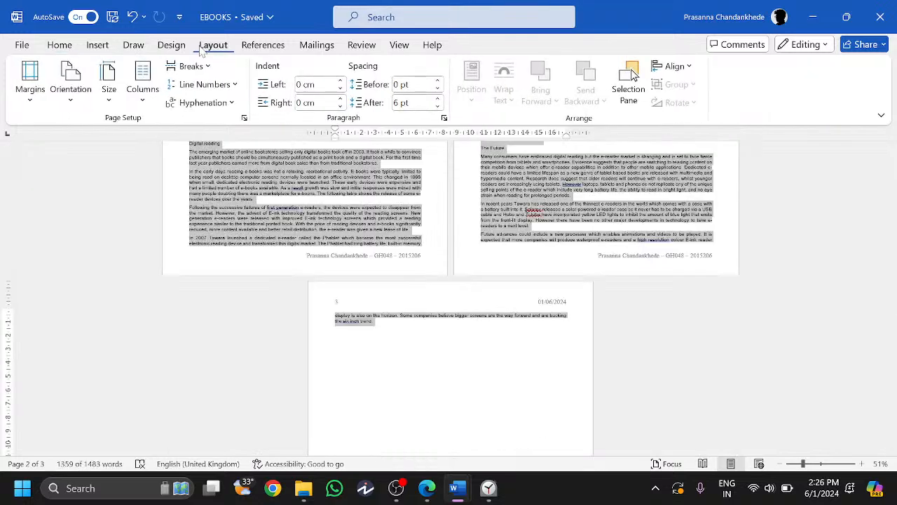
left_click(142, 94)
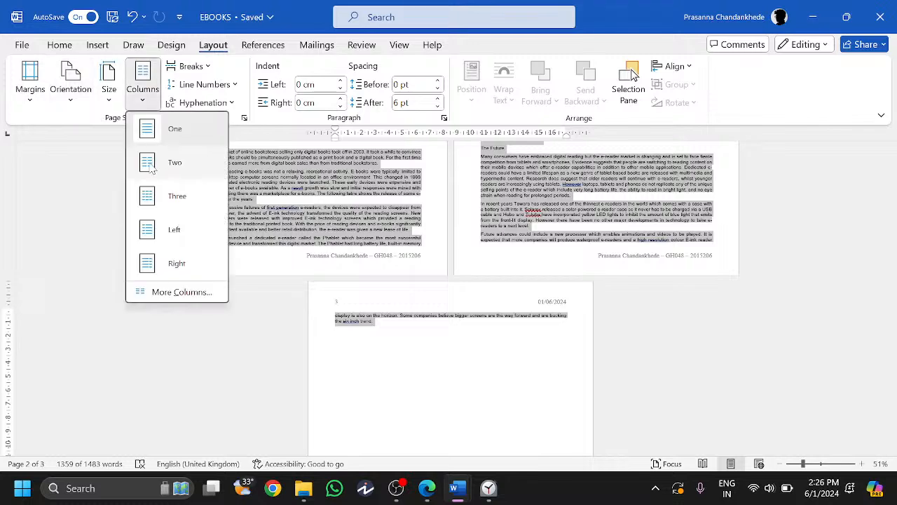
left_click(196, 293)
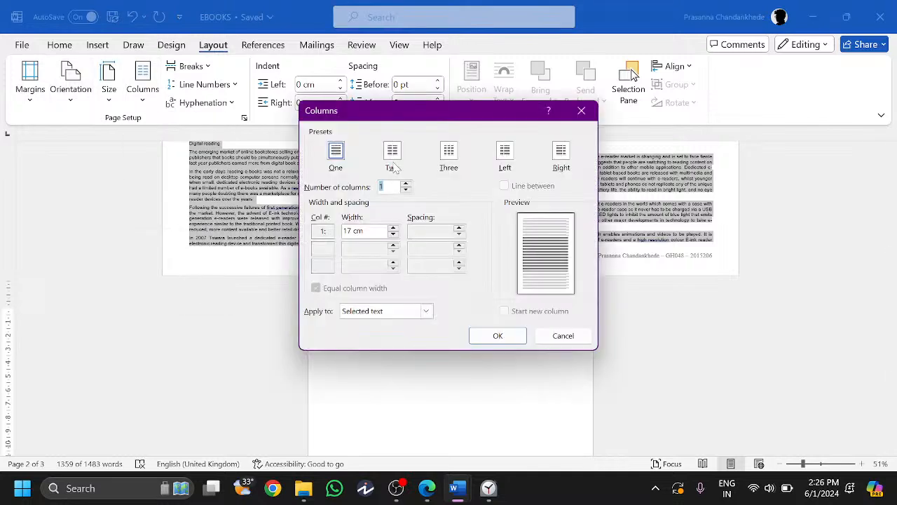
left_click(393, 156)
key("Return")
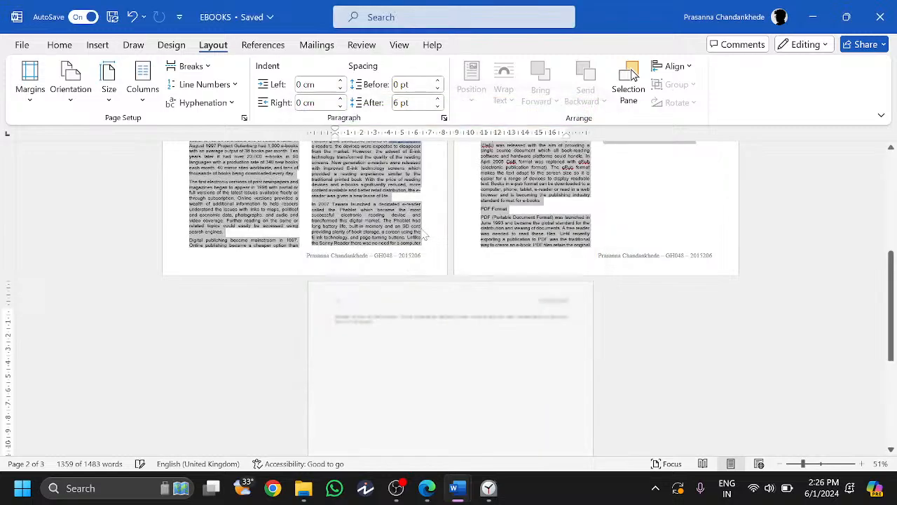
scroll(424, 236, "up", 5)
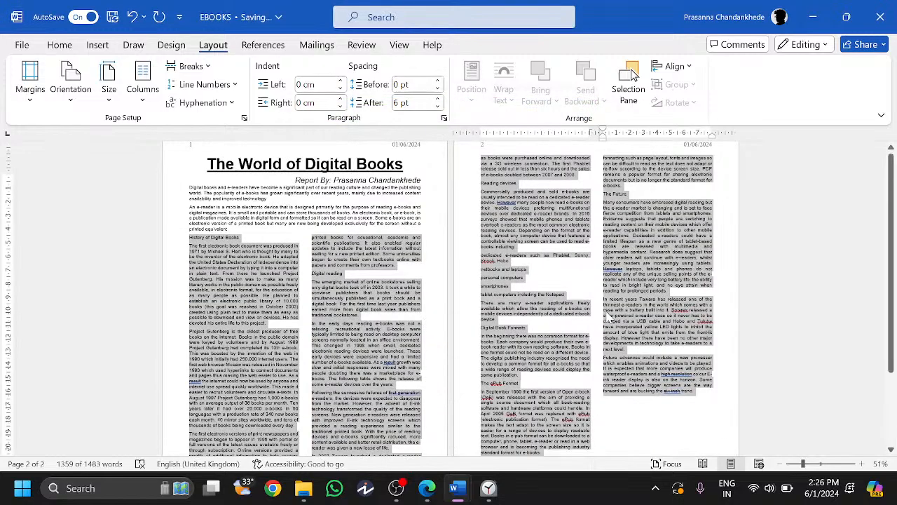
key("alt+Tab")
left_click_drag(293, 249, 356, 249)
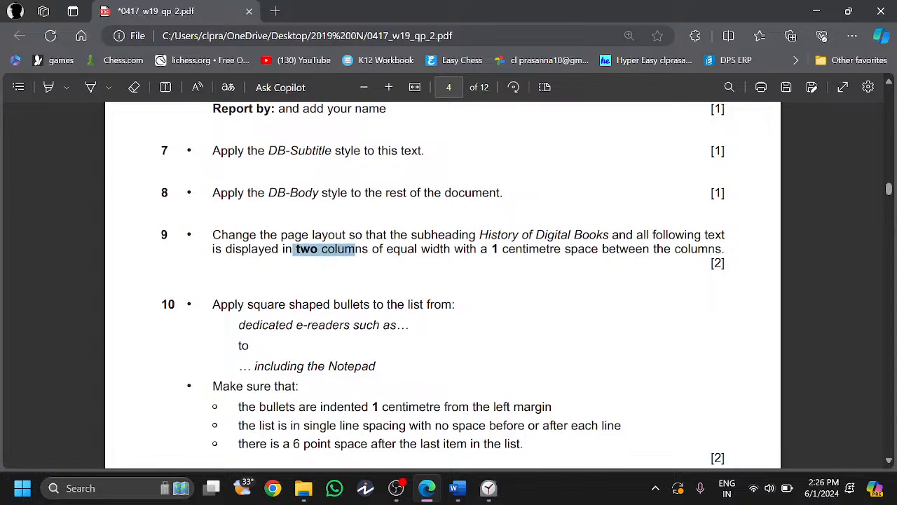
- Read question 10's square bullet requirement and locate the e-reader list in the report
left_click(279, 257)
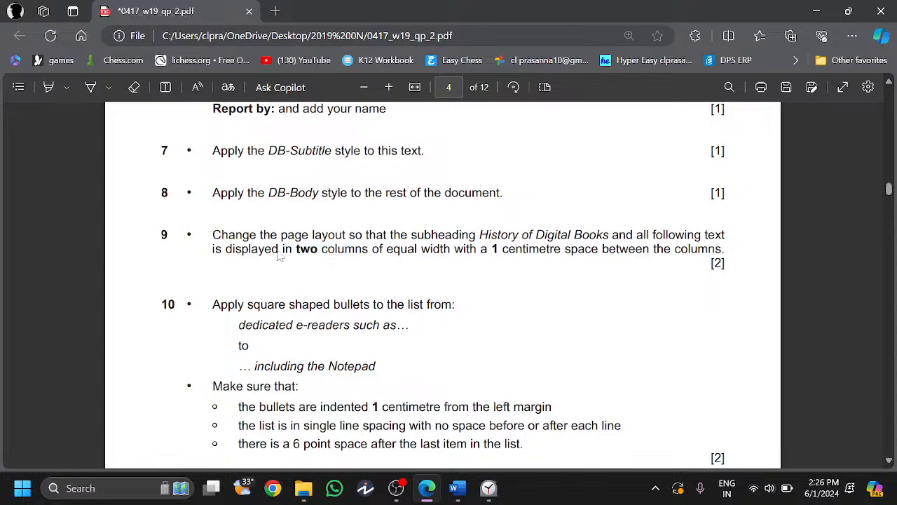
scroll(279, 257, "down", 2)
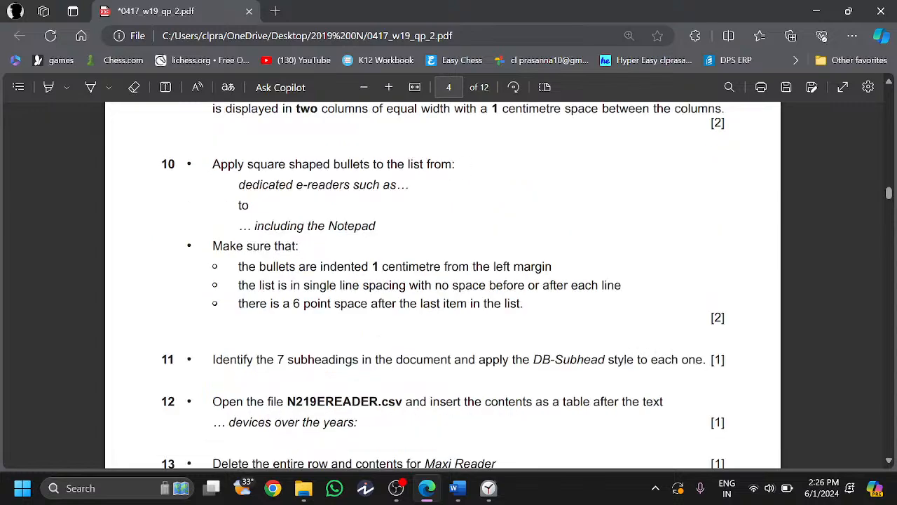
left_click_drag(246, 164, 455, 164)
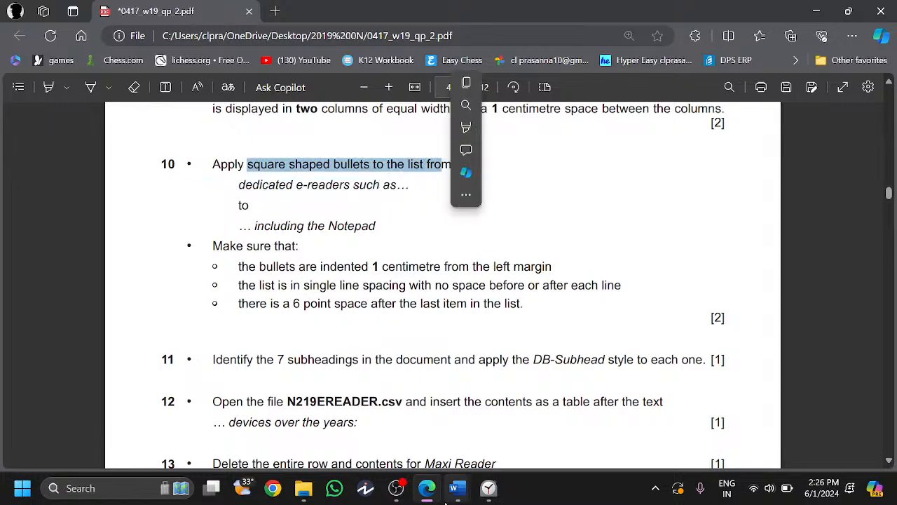
left_click(454, 490)
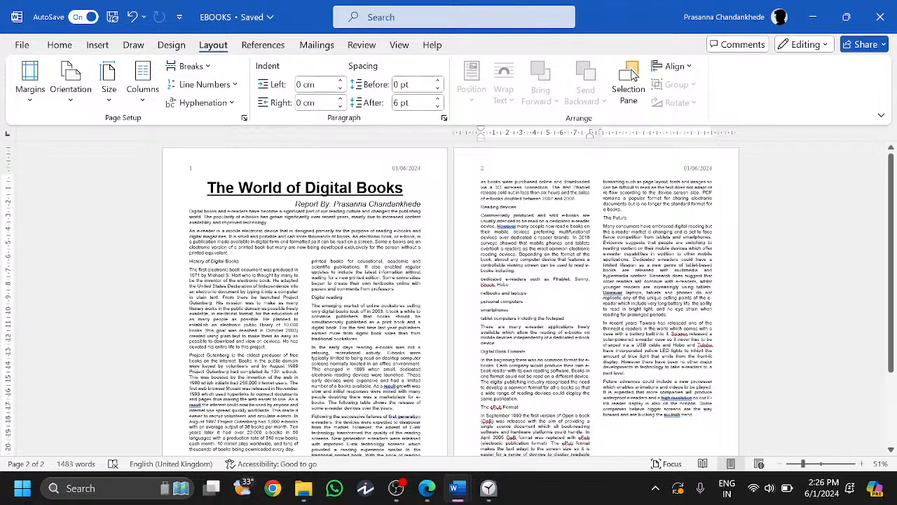
scroll(633, 75, "down", 2)
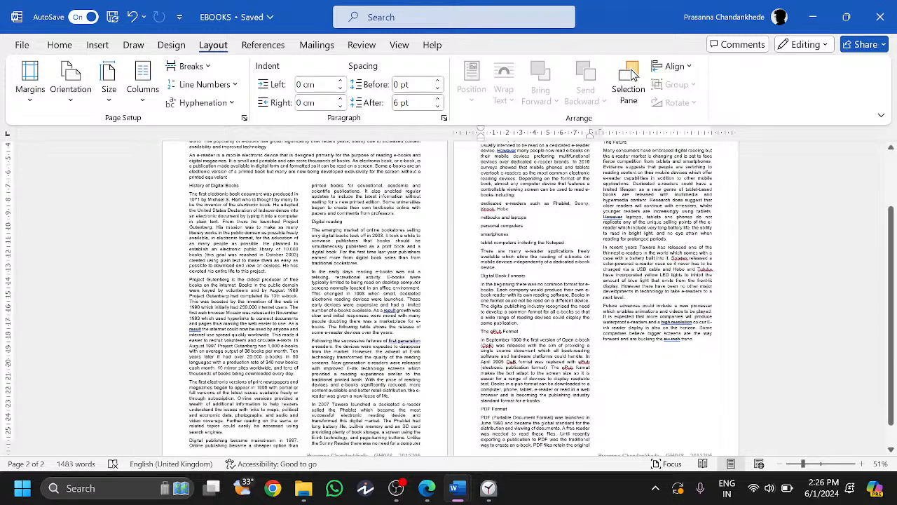
scroll(633, 75, "up", 1)
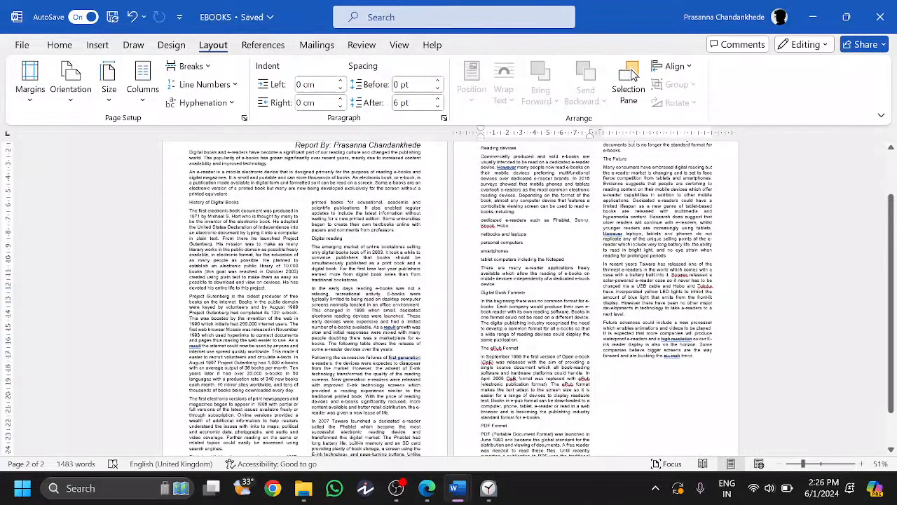
scroll(633, 75, "up", 2)
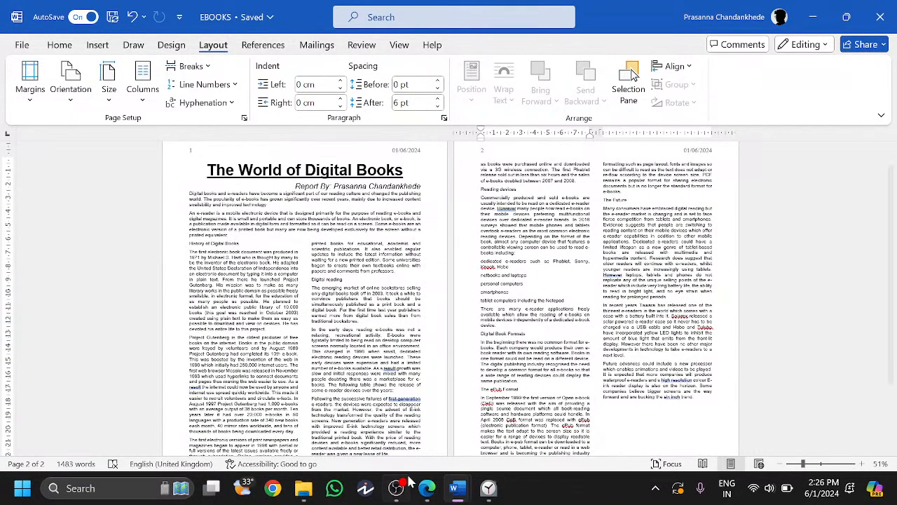
left_click(423, 489)
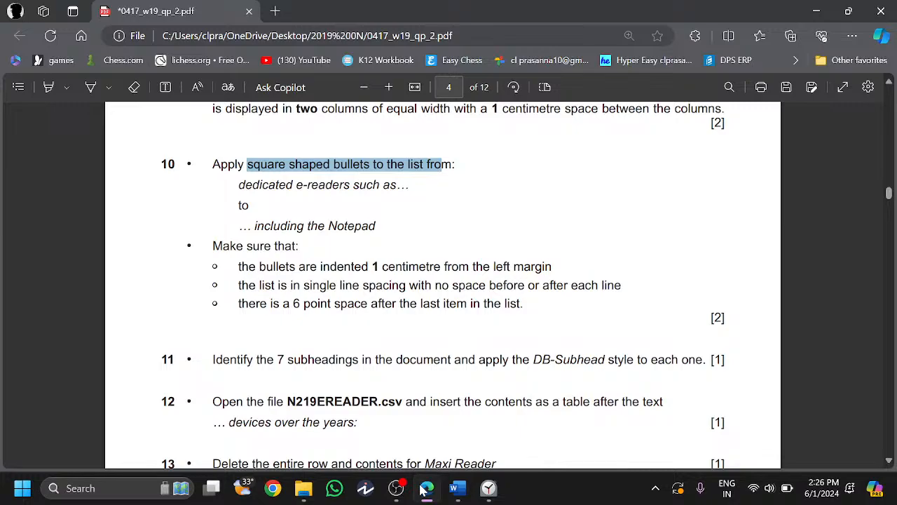
left_click(422, 488)
- Select the e-reader device list on page 2 and apply square bullets
left_click_drag(482, 260, 566, 302)
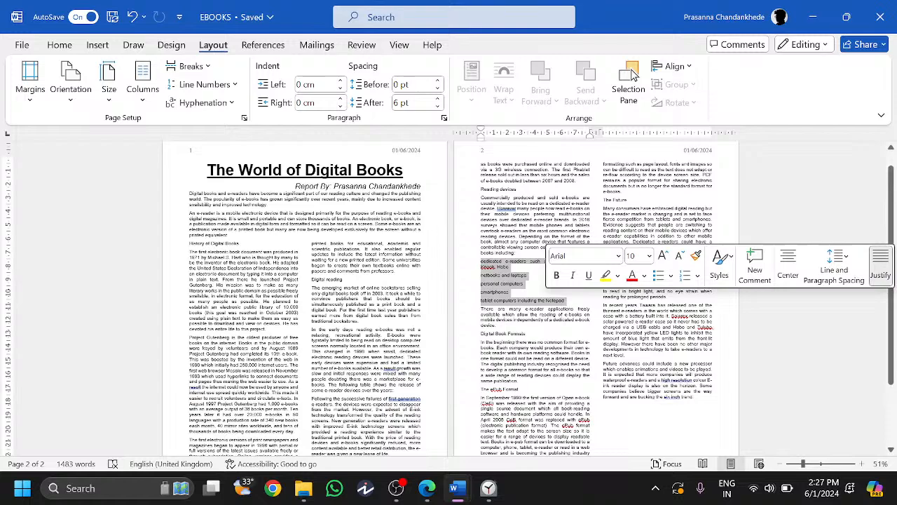
left_click(427, 488)
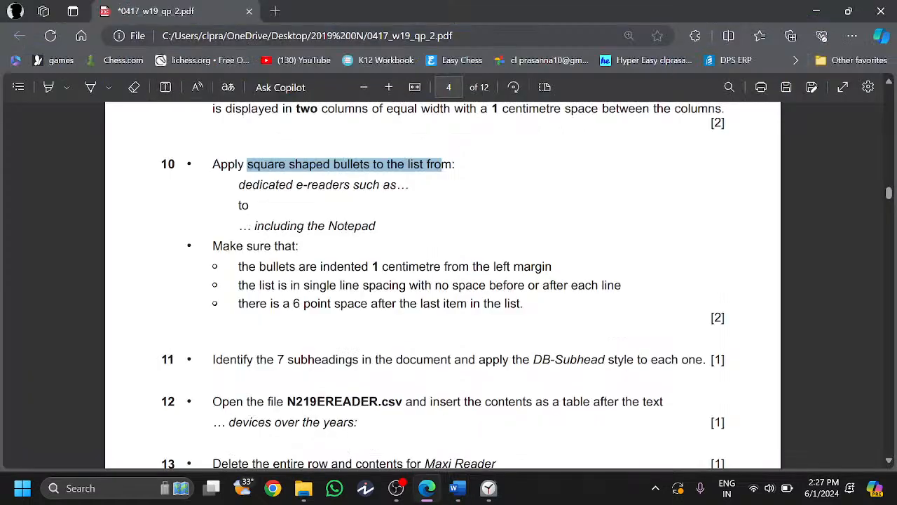
left_click(427, 489)
left_click(66, 46)
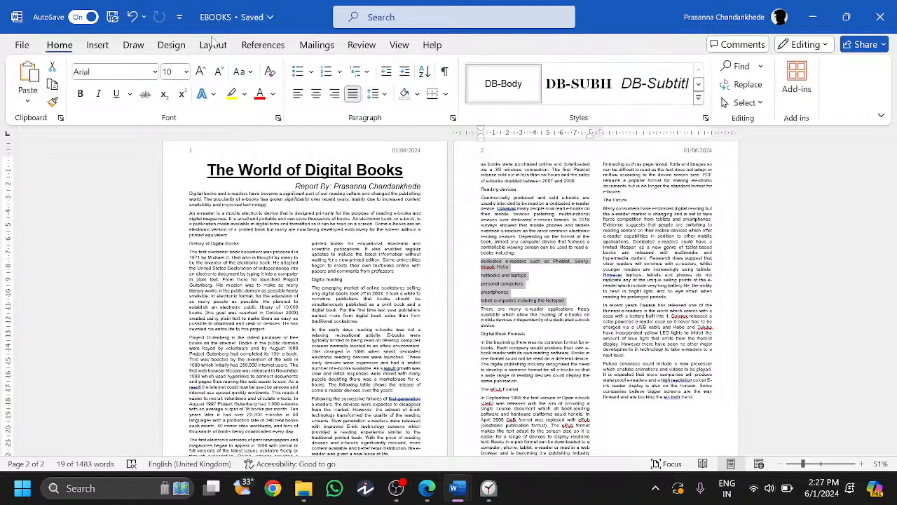
left_click(312, 72)
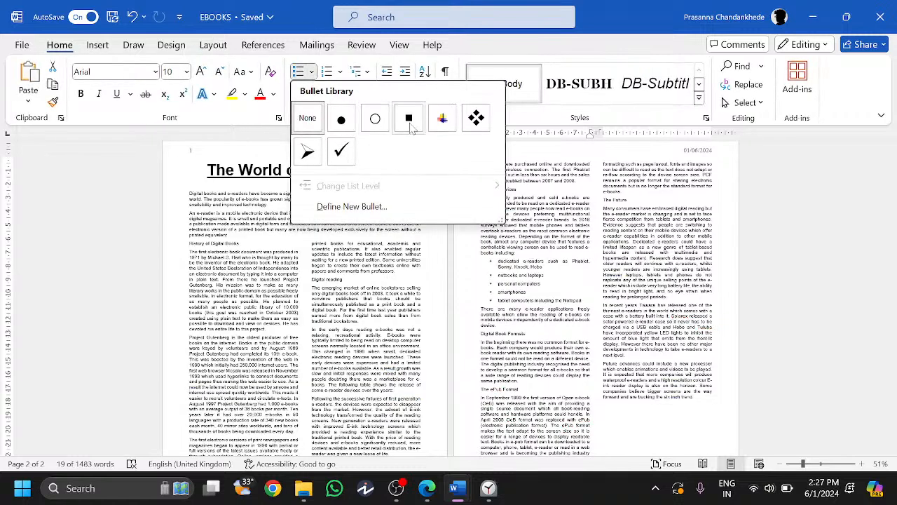
- Review question 10's 1 cm indent and single line spacing requirements
key("alt+Tab")
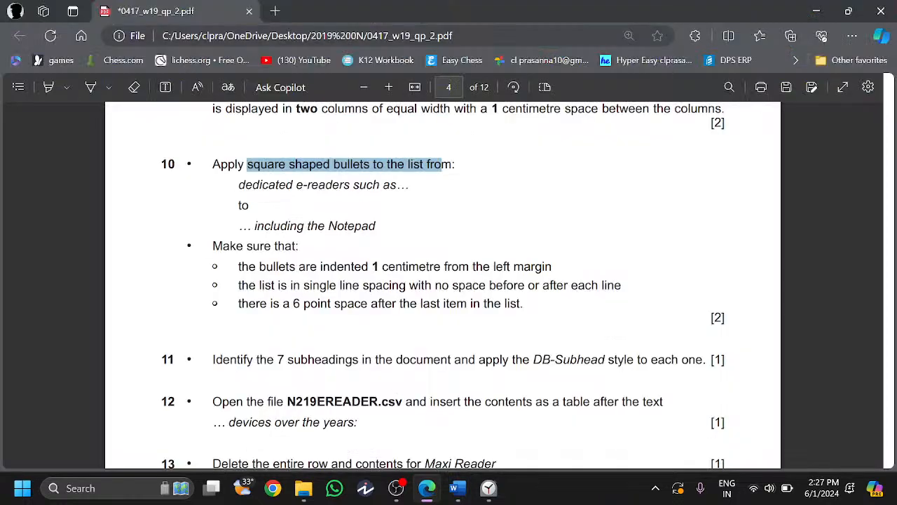
left_click_drag(311, 267, 552, 267)
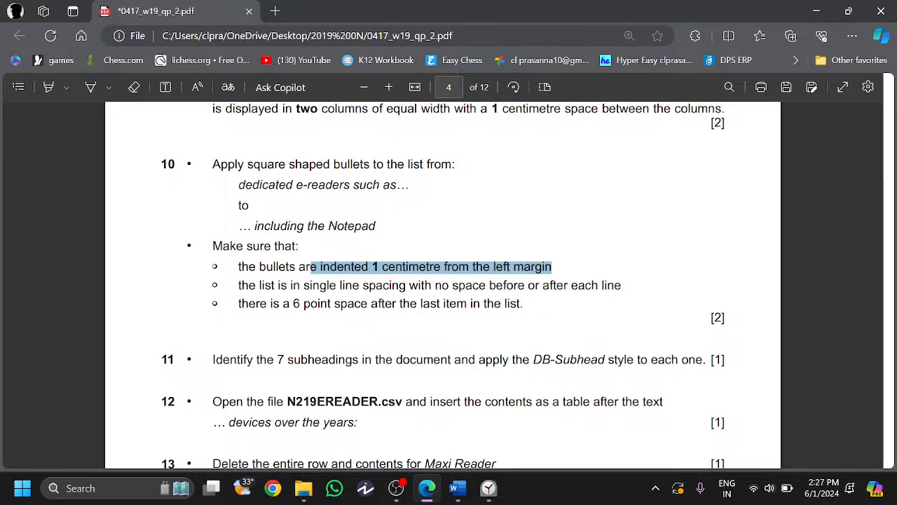
left_click_drag(249, 285, 617, 286)
left_click_drag(278, 286, 359, 317)
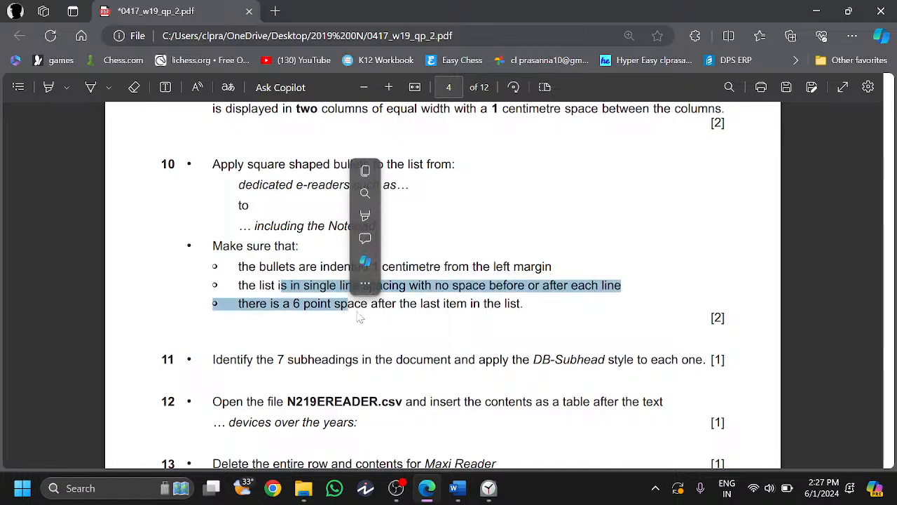
left_click(359, 317)
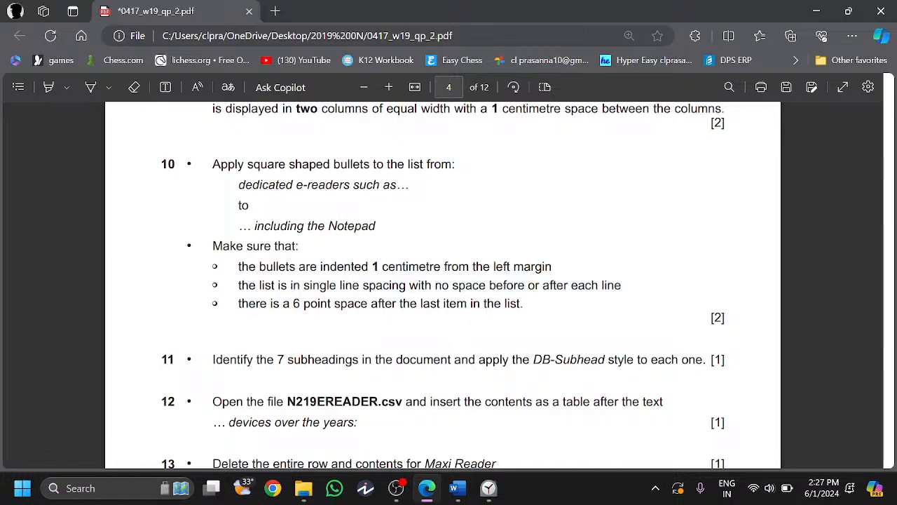
- Set the list's left indent to 1 cm and its line spacing to Single
left_click(426, 488)
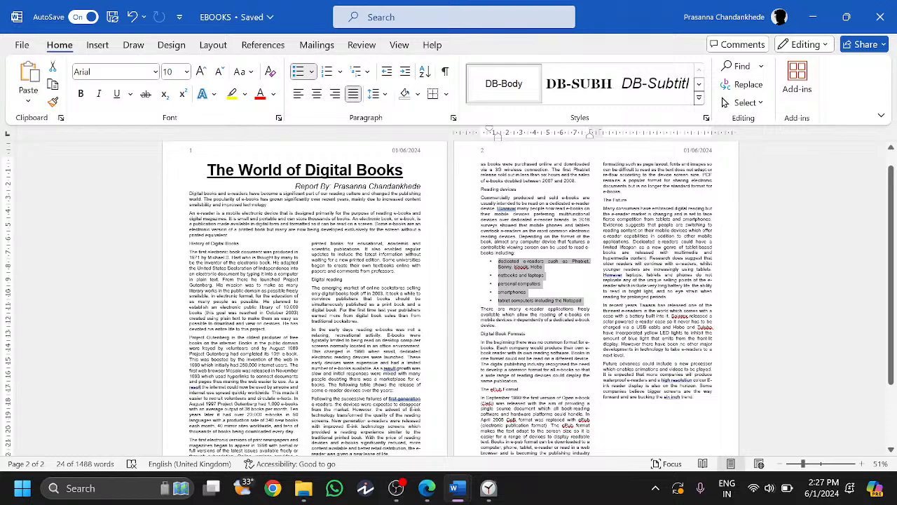
left_click(453, 117)
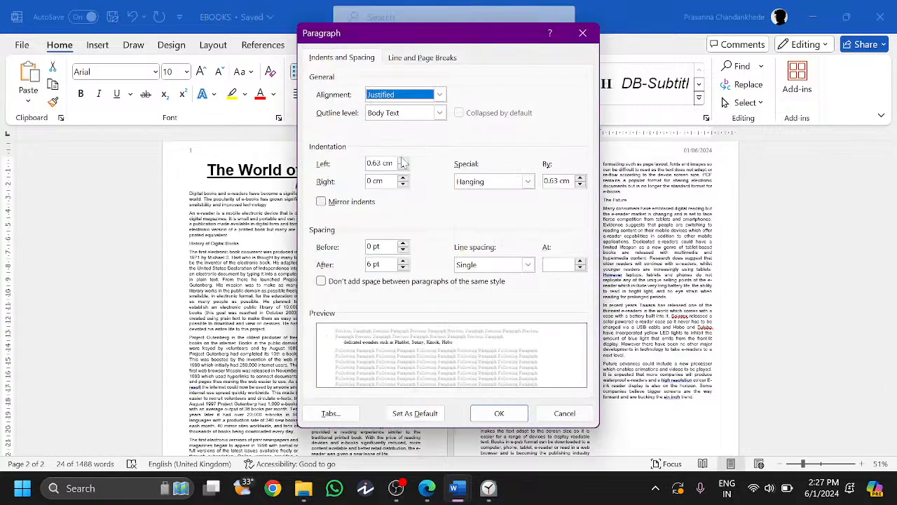
left_click(428, 489)
left_click(427, 489)
double_click(397, 163)
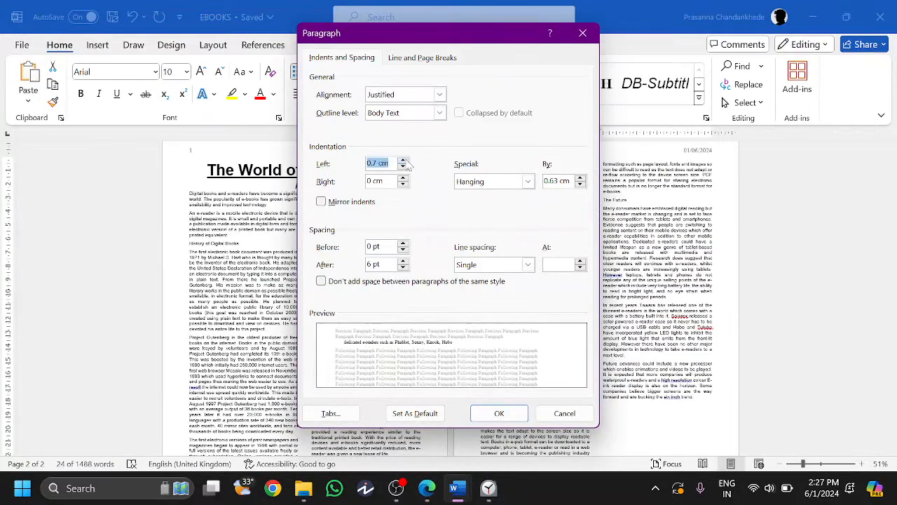
left_click(403, 161)
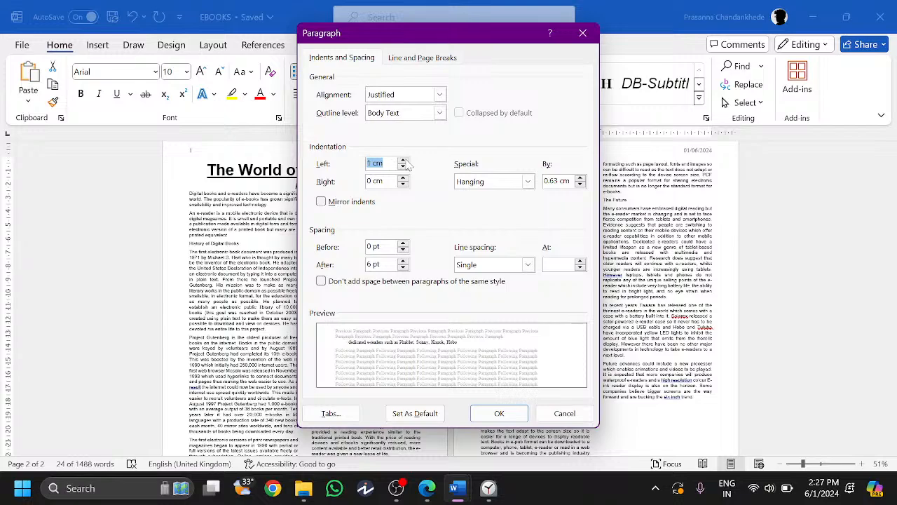
left_click(428, 488)
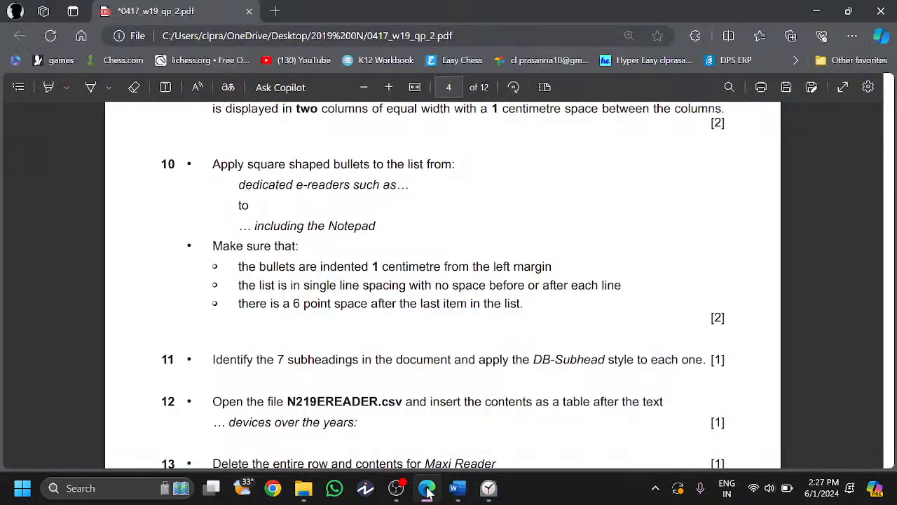
left_click(428, 491)
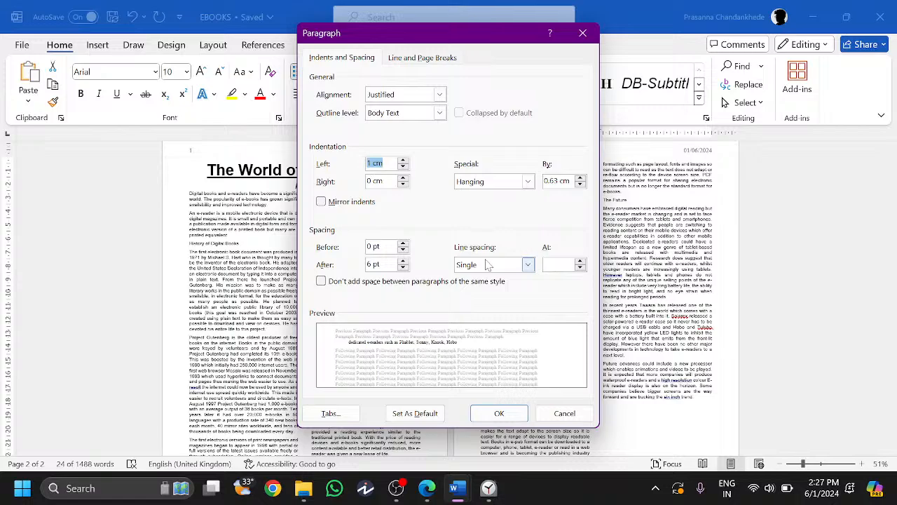
left_click(426, 488)
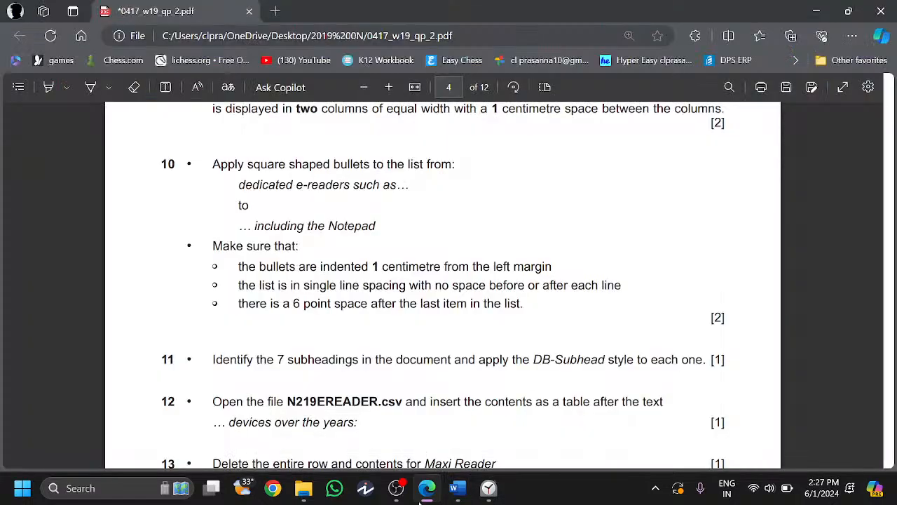
left_click(421, 501)
left_click(457, 488)
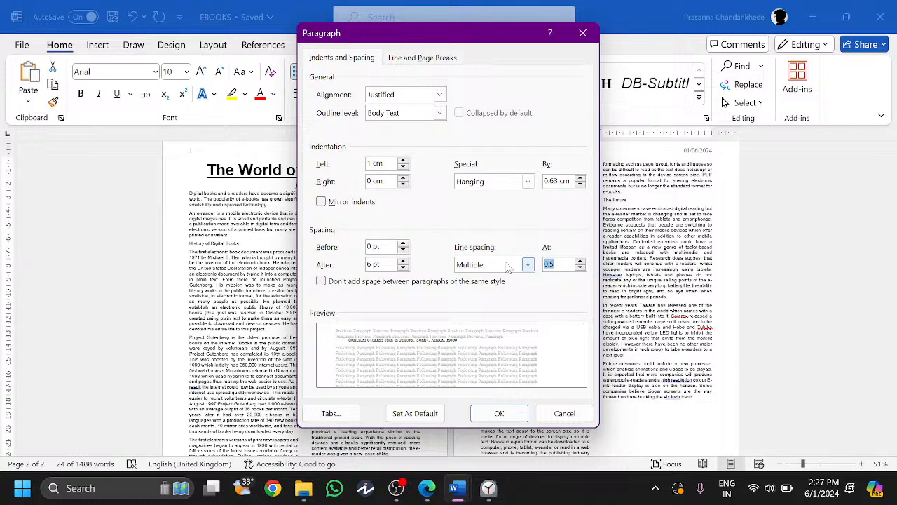
left_click(508, 266)
left_click(498, 275)
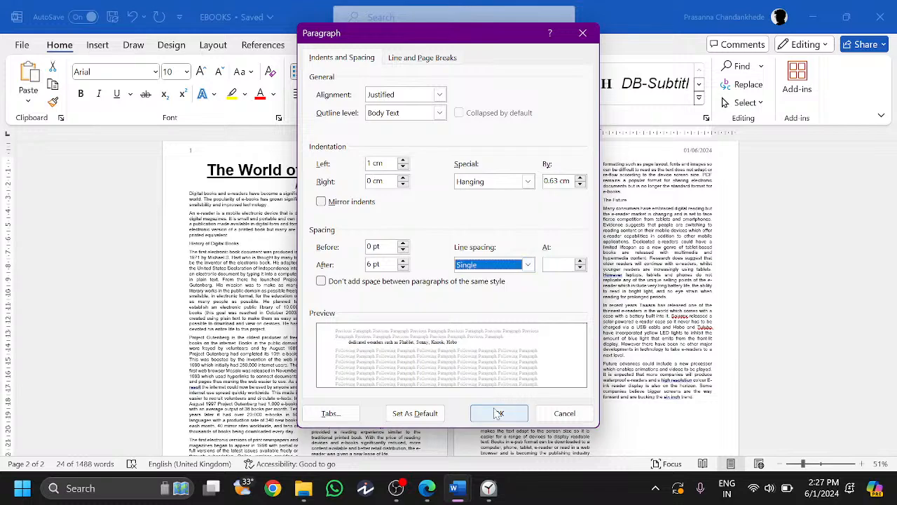
left_click(497, 414)
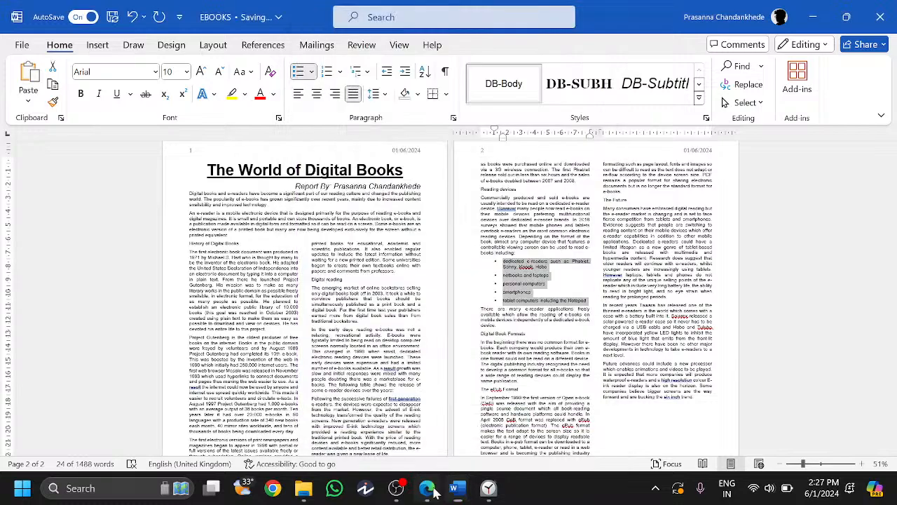
left_click(428, 488)
- Read the DB-Subhead style requirement in the exam paper
scroll(443, 284, "down", 1)
left_click_drag(275, 289, 365, 290)
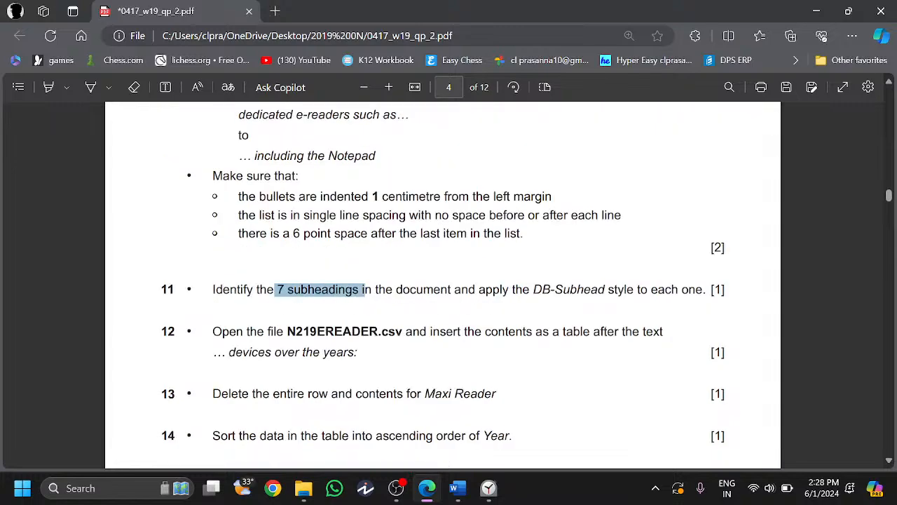
left_click_drag(523, 289, 633, 289)
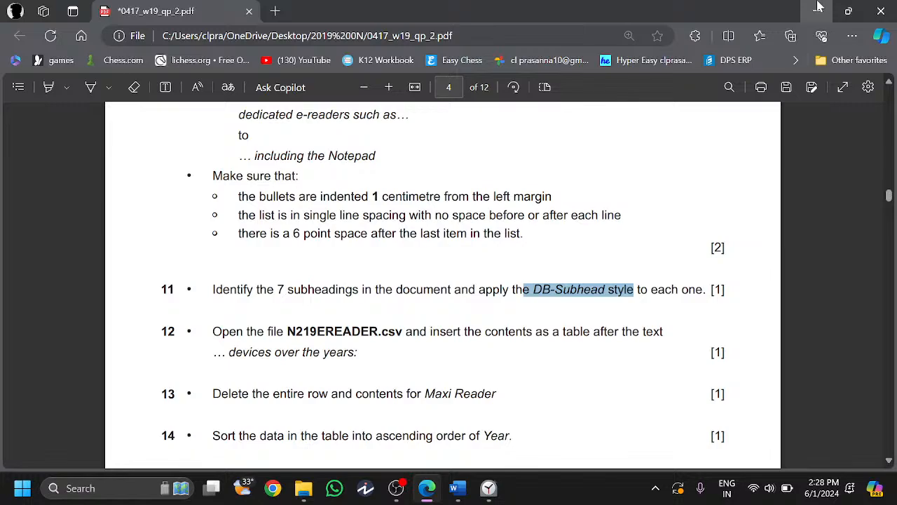
- Apply DB-Subhead to the History of Digital Books, Digital reading and Reading devices headings
left_click(817, 9)
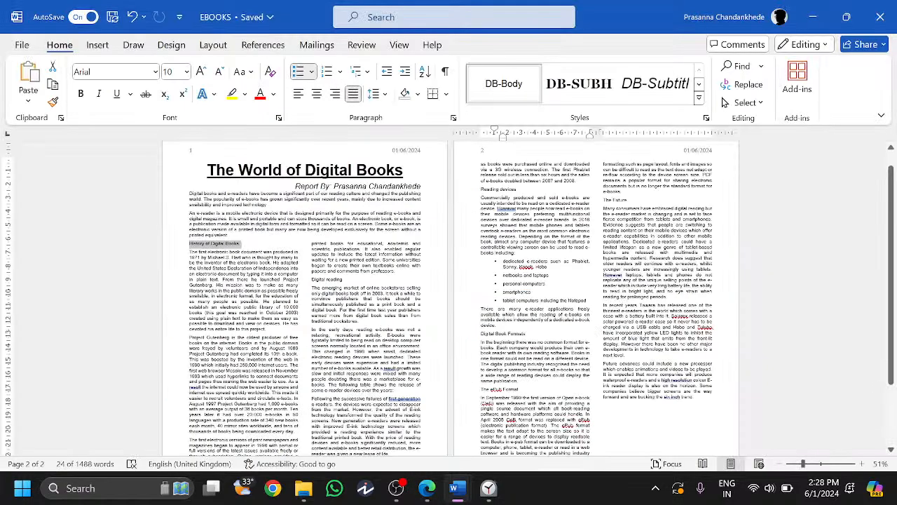
left_click(579, 87)
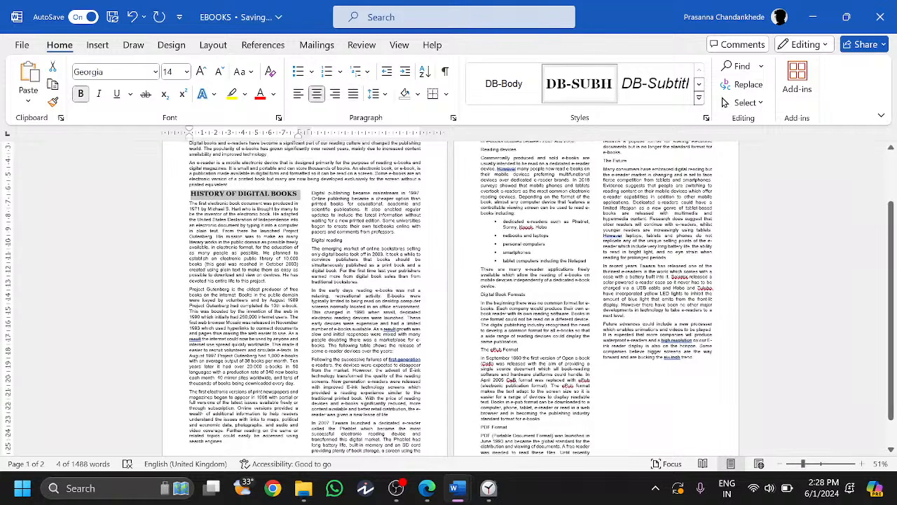
left_click_drag(308, 240, 343, 241)
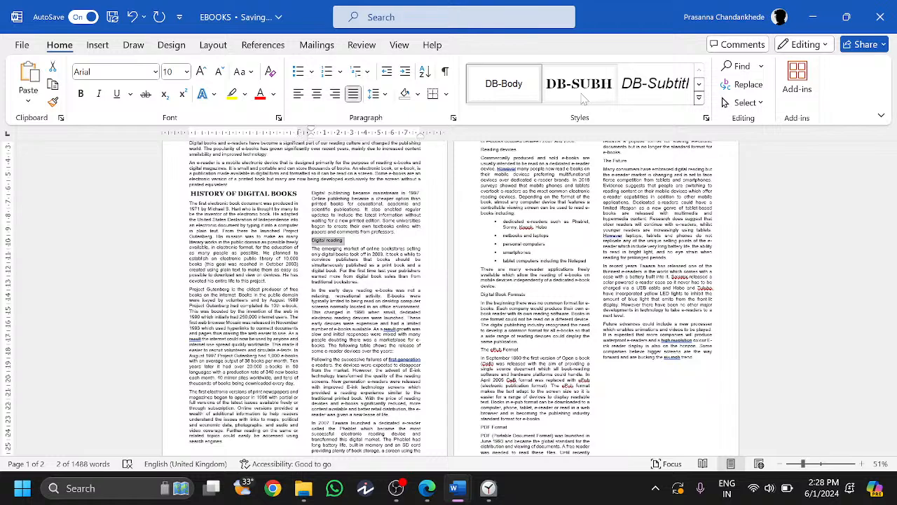
left_click(583, 100)
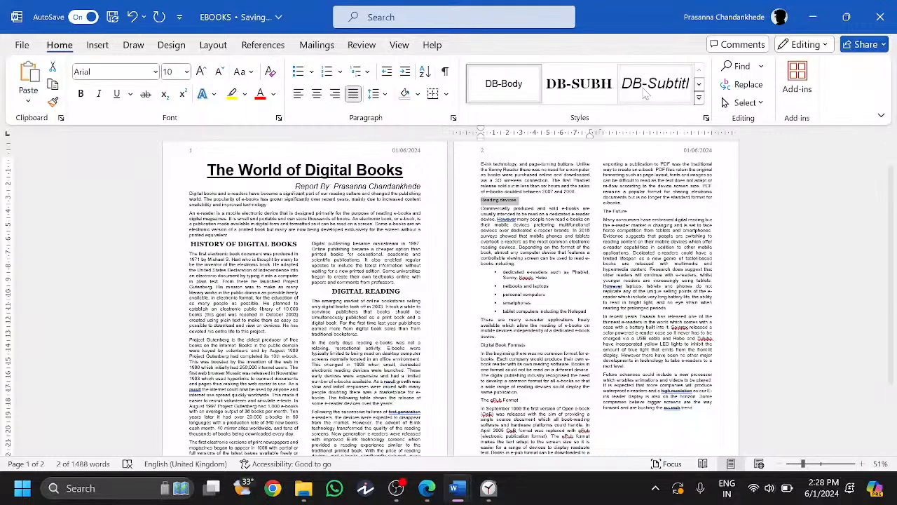
left_click(579, 85)
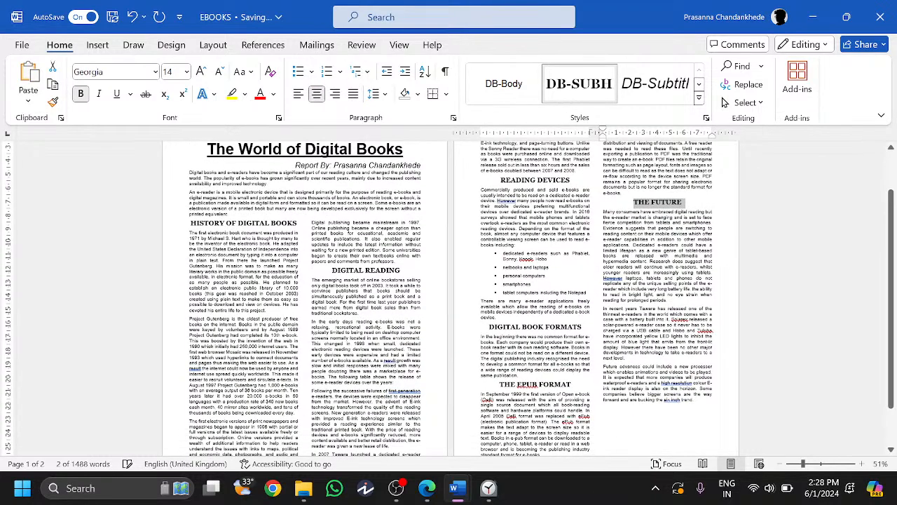
scroll(451, 298, "down", 3)
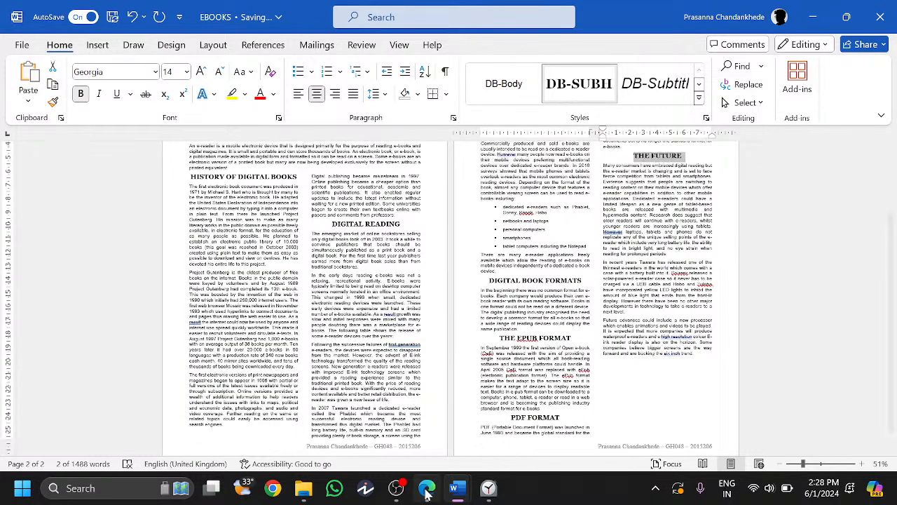
left_click(426, 490)
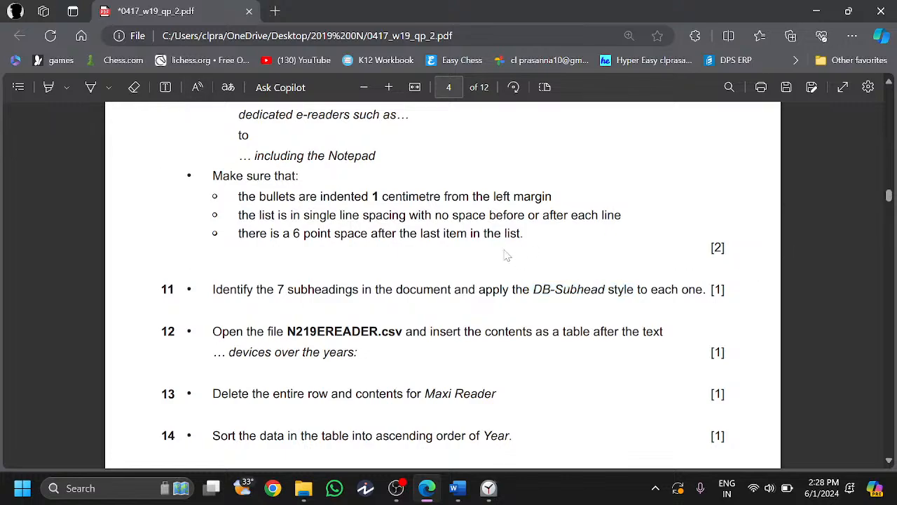
- Open N219EREADER.csv from the exam files folder and re-read question 12's insert-as-table instruction
scroll(508, 256, "down", 1)
double_click(332, 247)
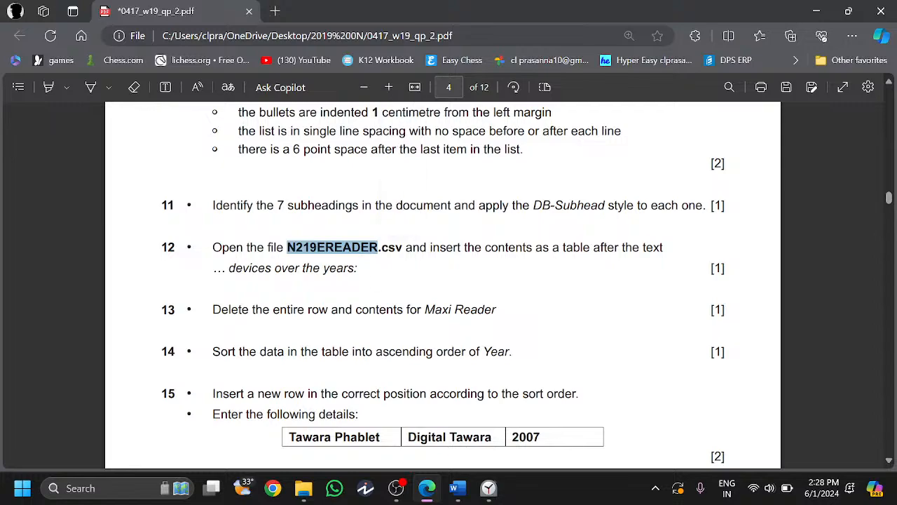
key("alt+Tab")
left_click(220, 173)
double_click(220, 173)
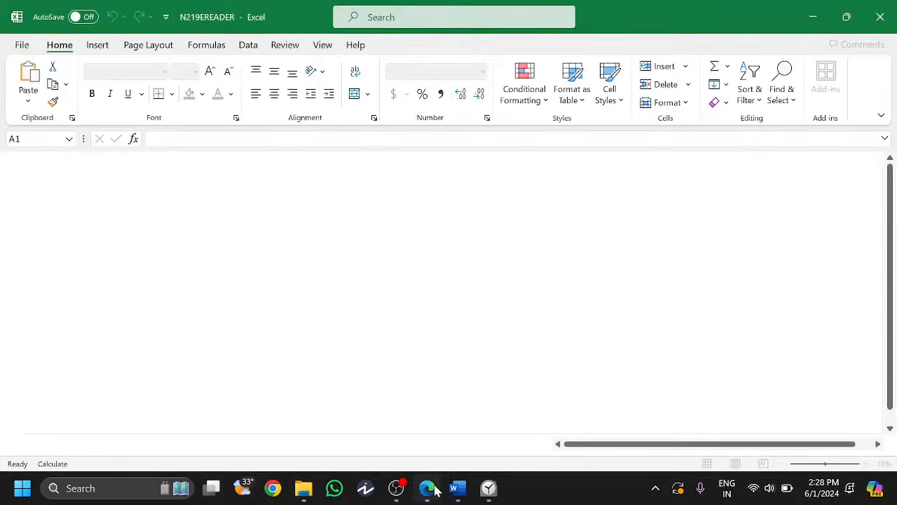
left_click(433, 489)
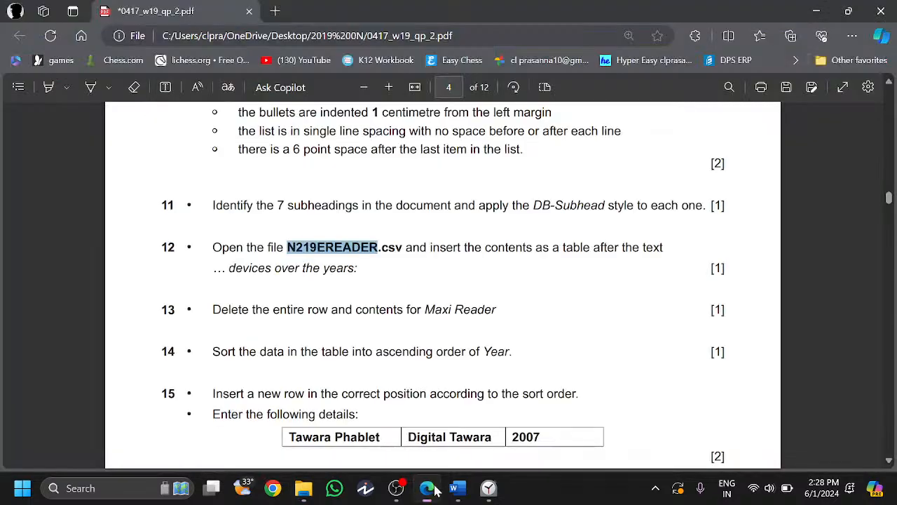
left_click_drag(430, 247, 616, 247)
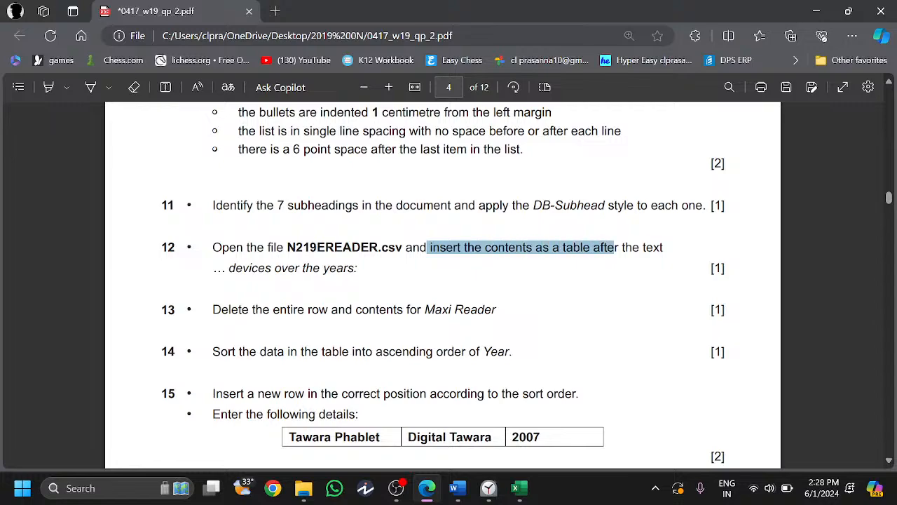
left_click(616, 246)
left_click(433, 492)
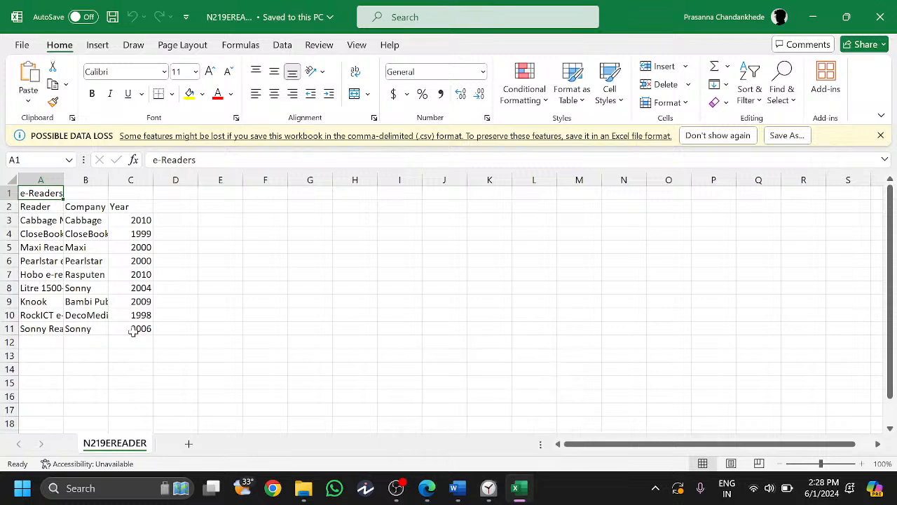
- AutoFit columns A, B and C and select the e-reader data range A1:C11
left_click(133, 331)
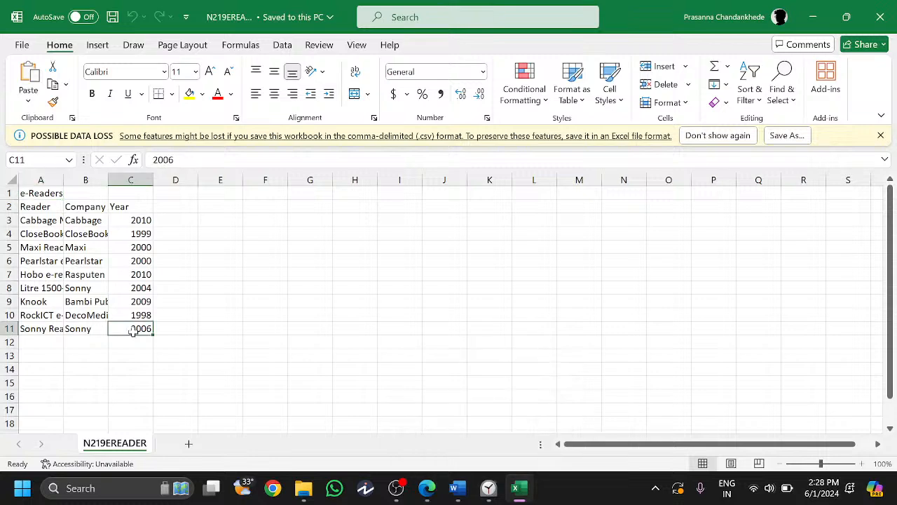
left_click(70, 180)
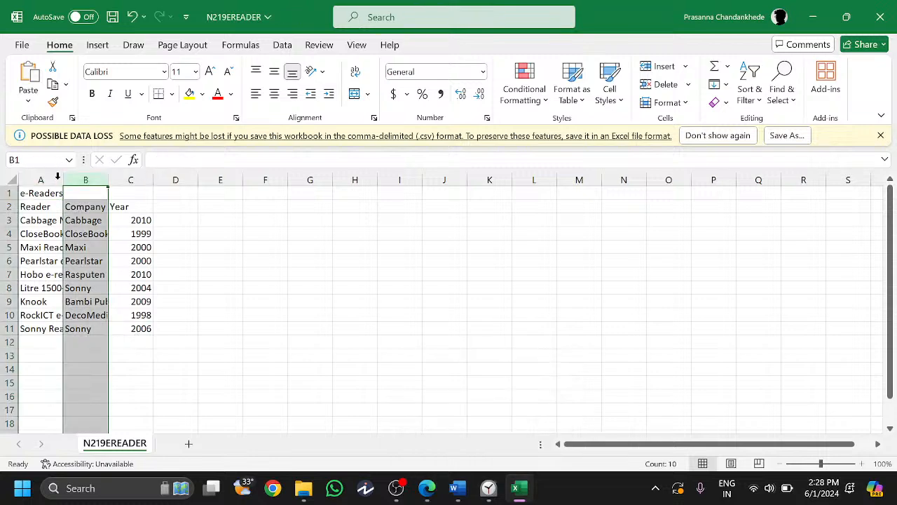
double_click(63, 180)
double_click(144, 181)
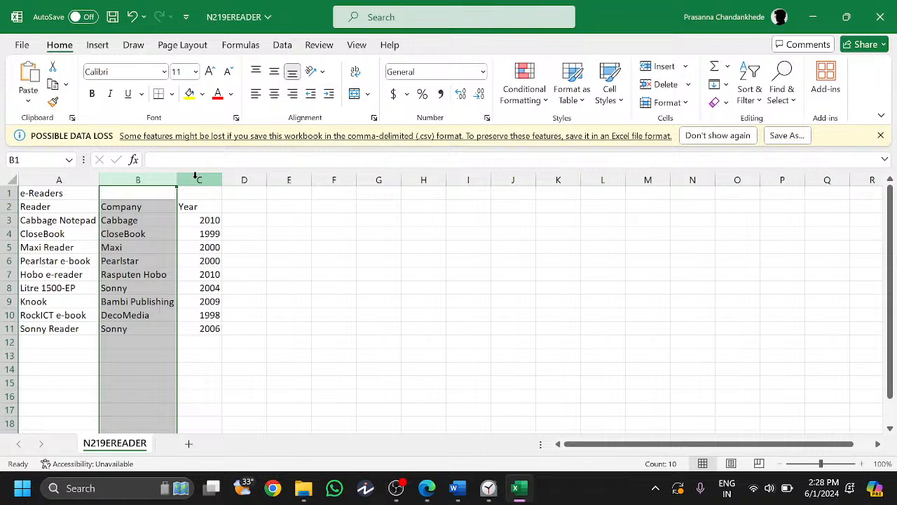
double_click(223, 180)
left_click_drag(189, 329, 25, 193)
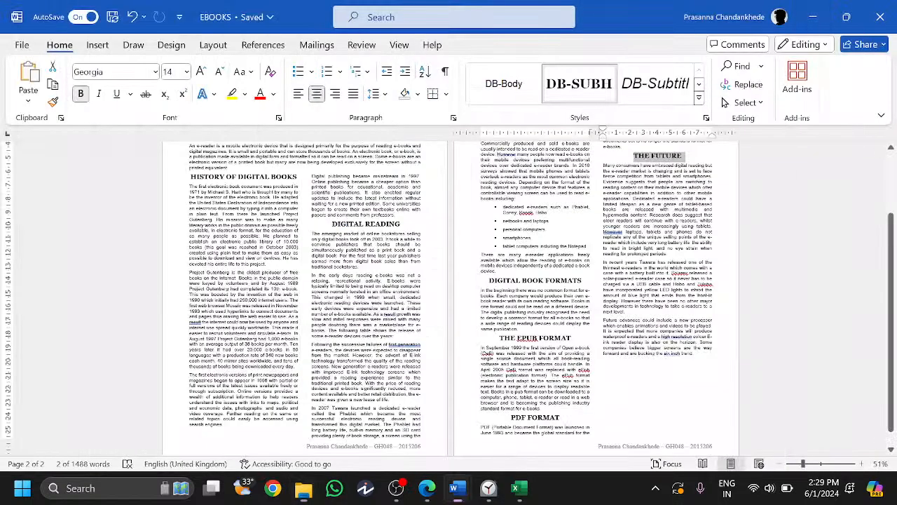
- Paste the e-reader data after 'devices over the years:', found by searching 'devices over'
left_click(429, 491)
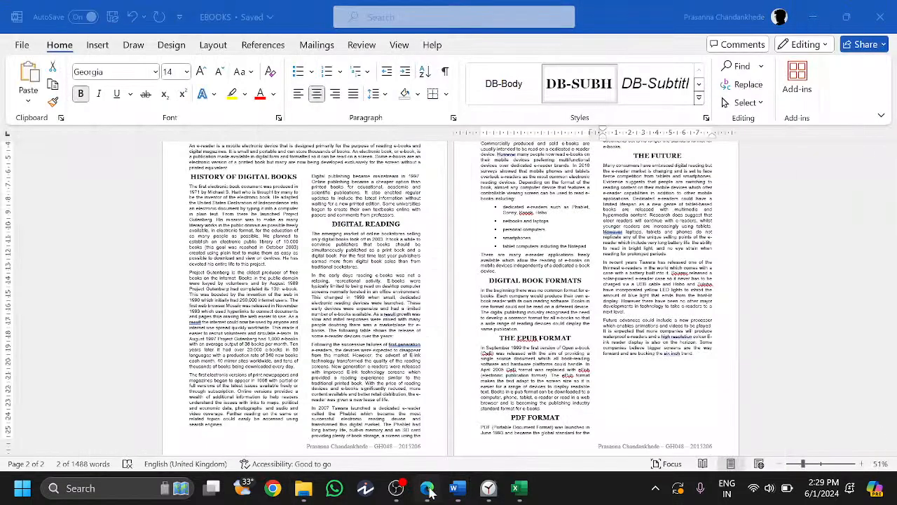
left_click(429, 491)
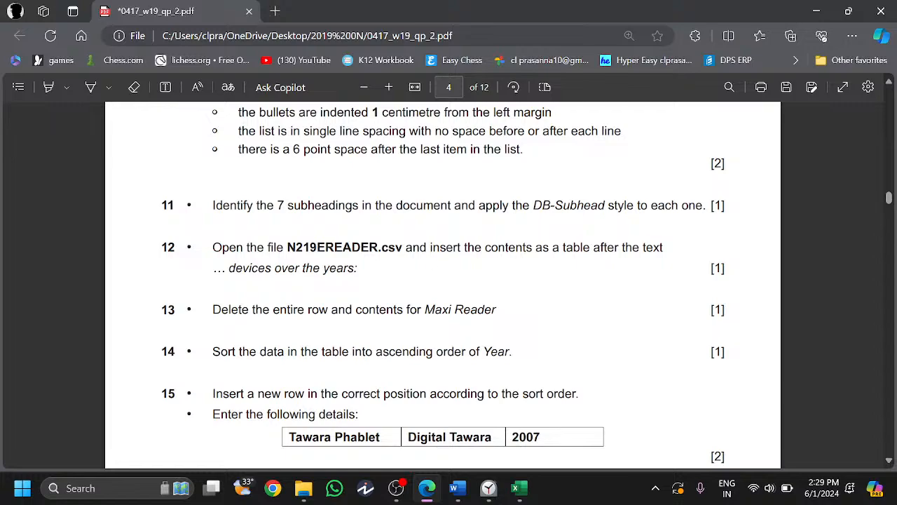
left_click(435, 487)
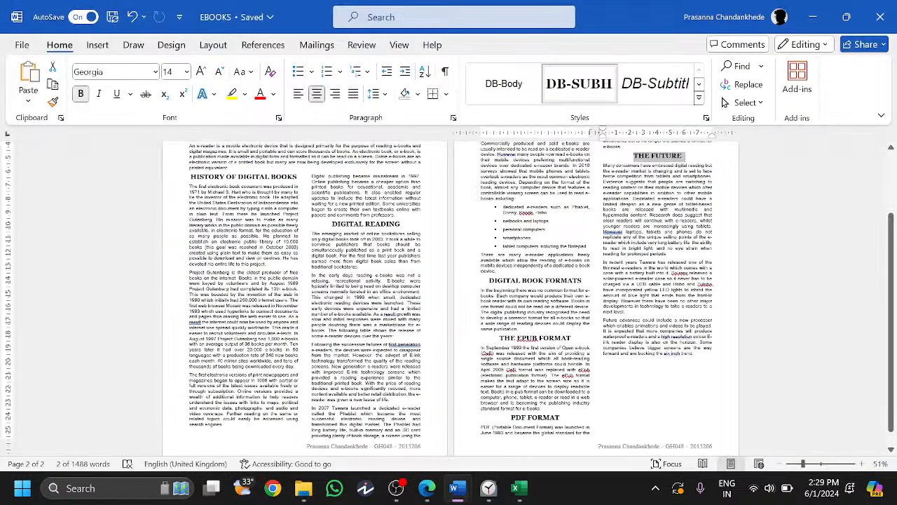
key("ctrl+f")
type("devices over")
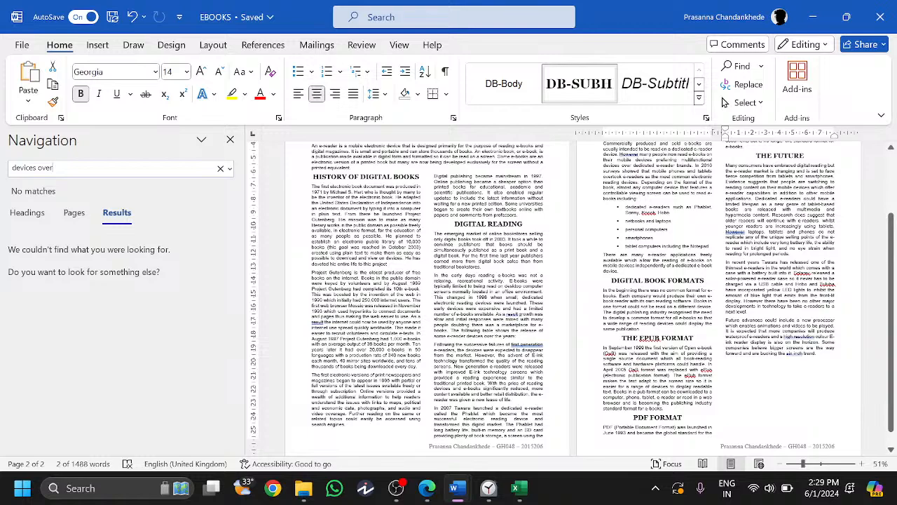
key("Return")
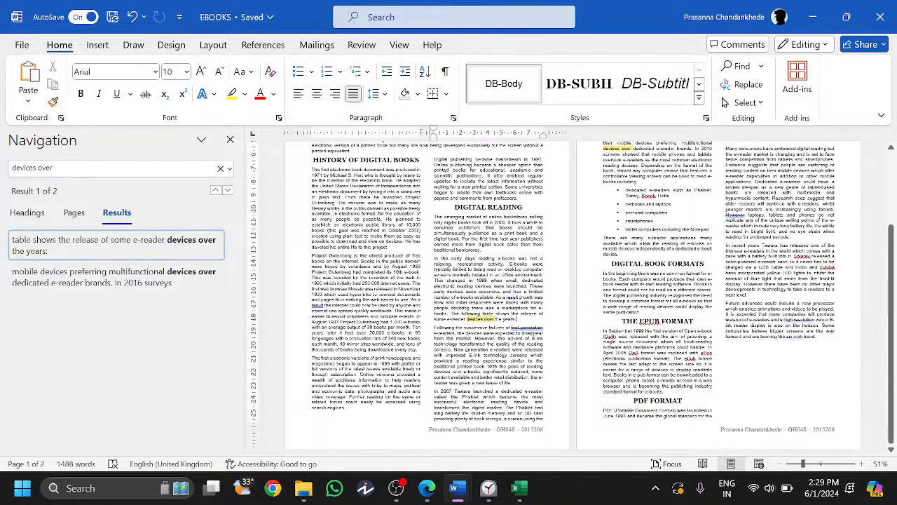
key("ctrl+v")
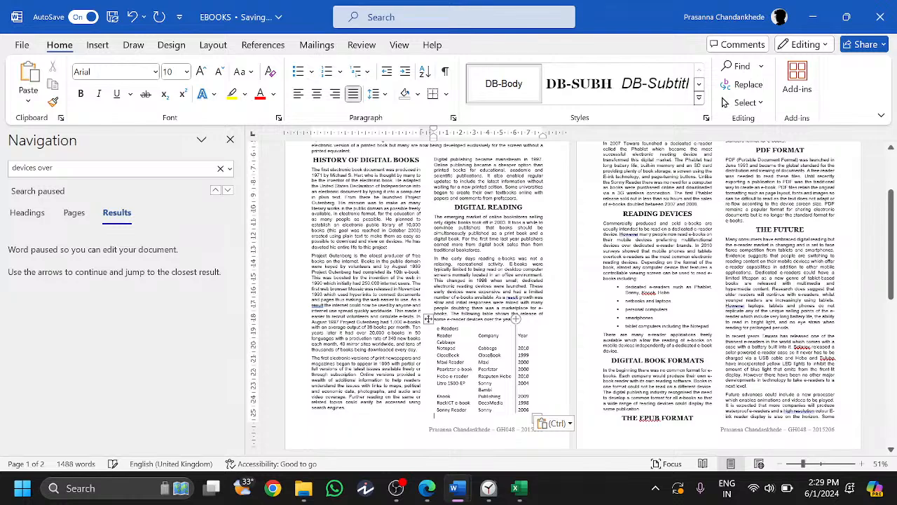
left_click(230, 139)
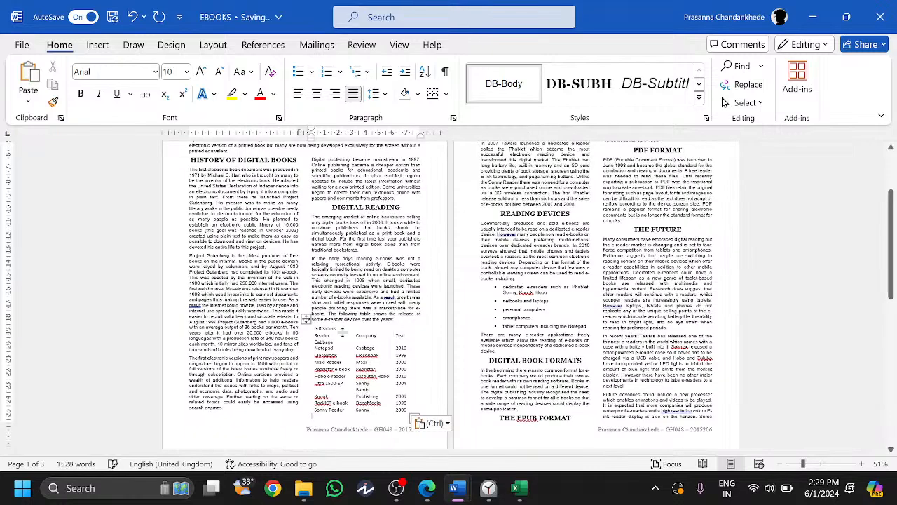
left_click(427, 488)
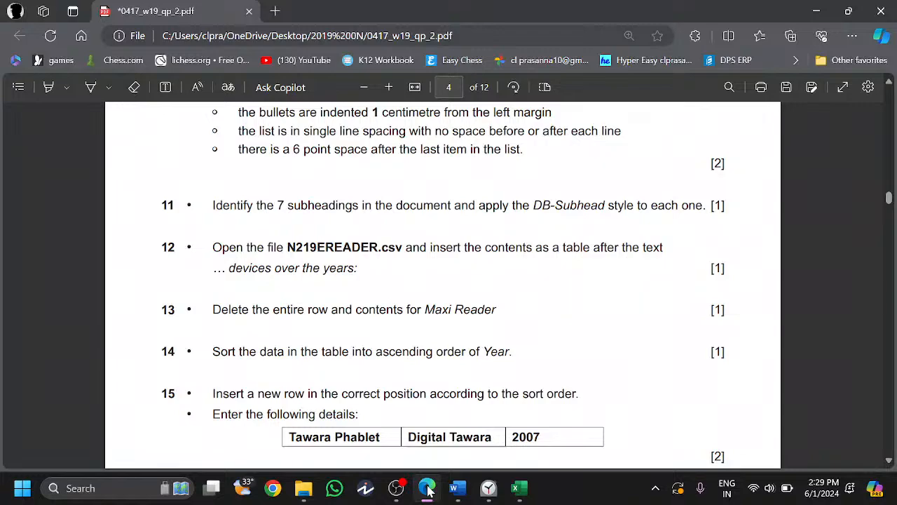
- Draw ticks beside questions 11 and 12 on the PDF question paper
scroll(295, 315, "down", 1)
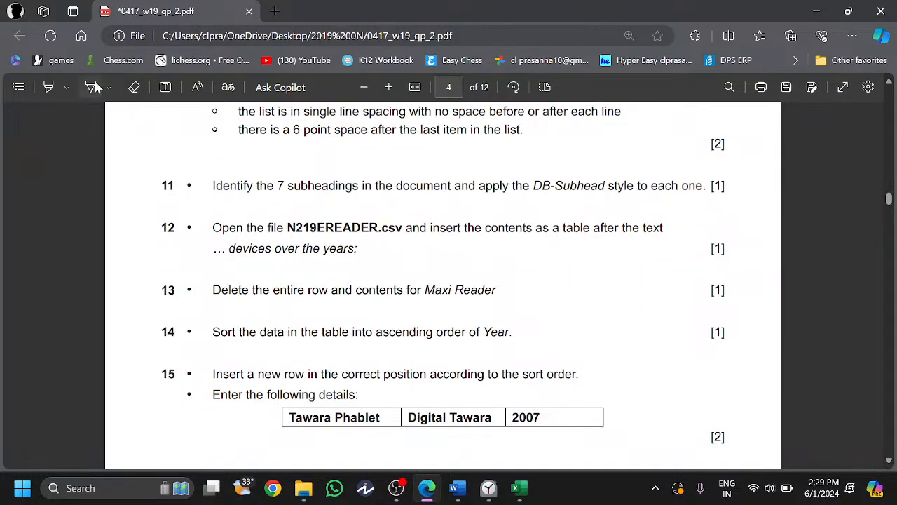
left_click(96, 87)
left_click_drag(161, 187, 183, 180)
left_click_drag(161, 225, 185, 209)
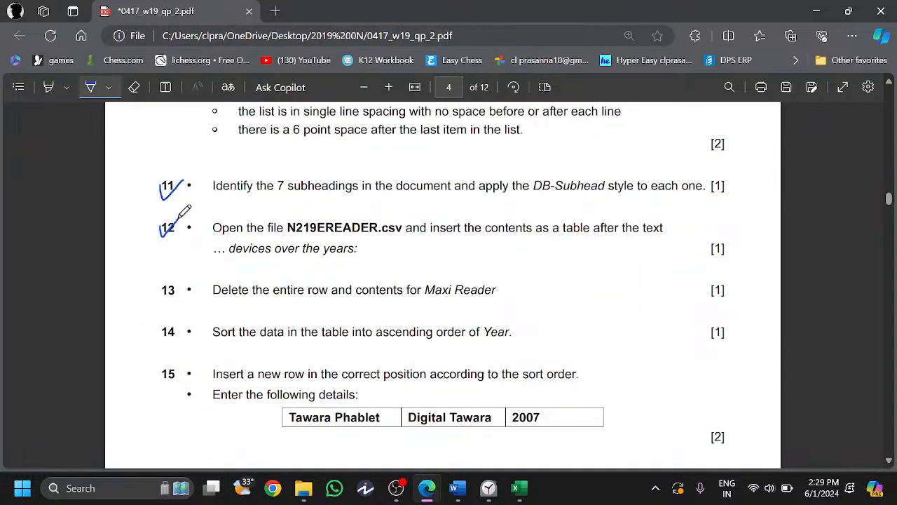
left_click(161, 295)
- Delete the Maxi Reader row from the e-Readers table in the EBOOKS report
left_click(457, 488)
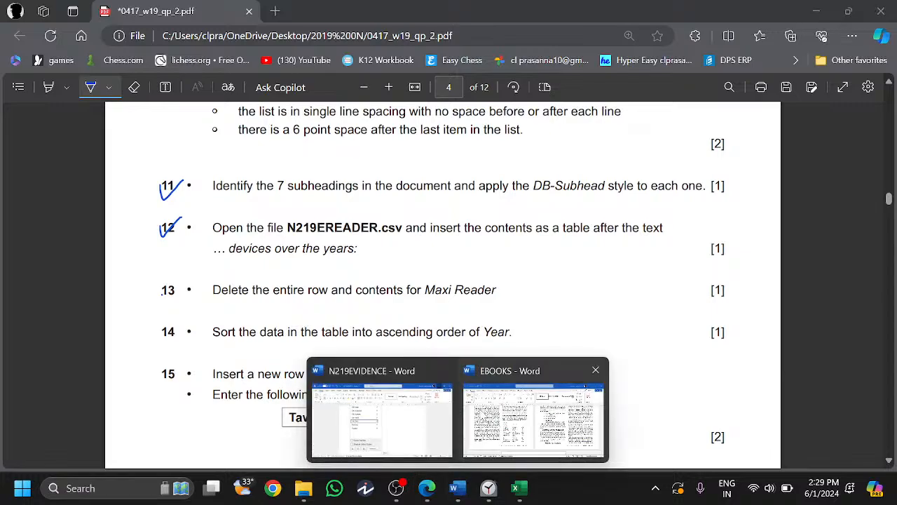
left_click(462, 417)
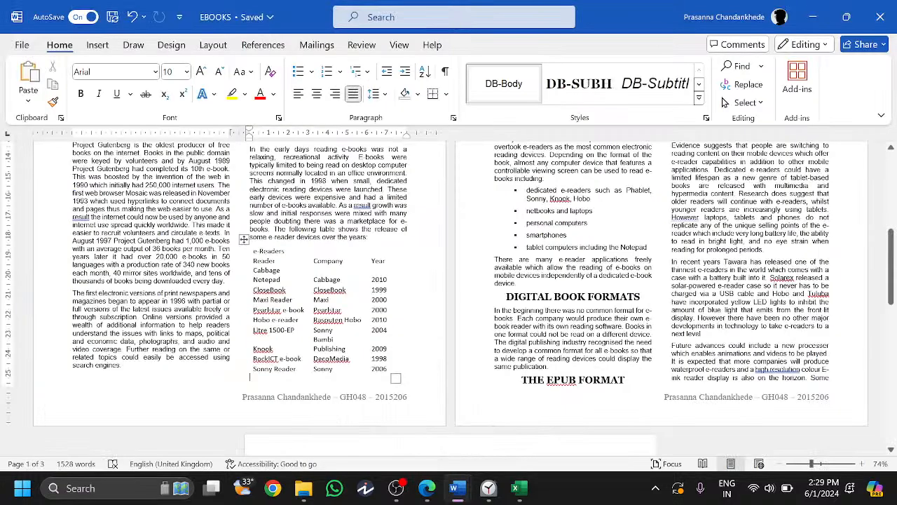
scroll(449, 298, "up", 6)
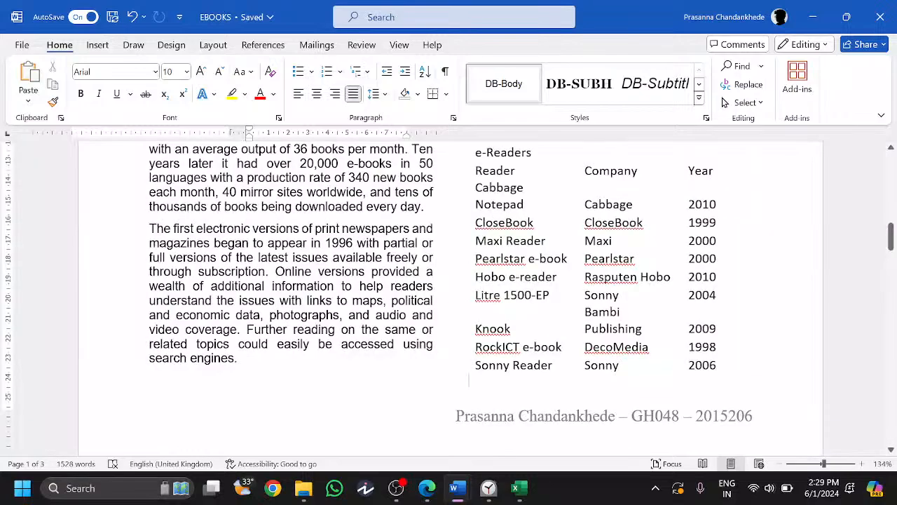
left_click(487, 241)
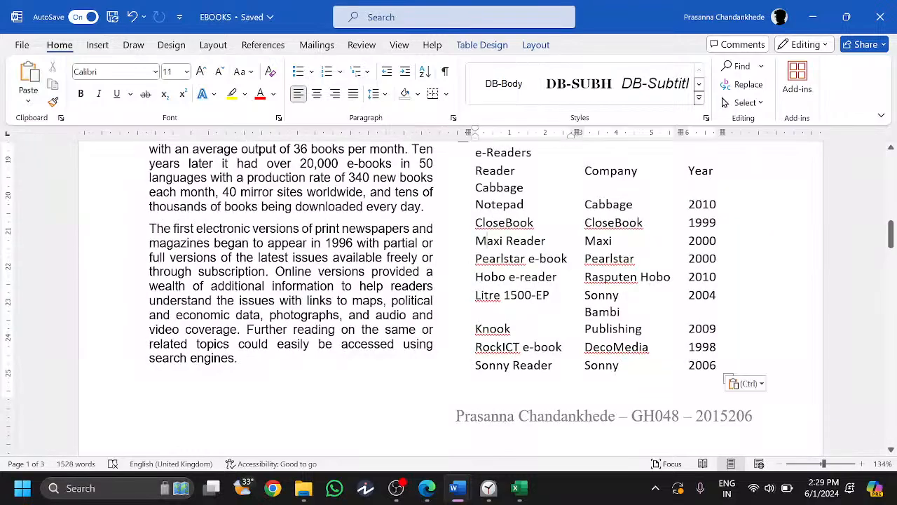
right_click(501, 241)
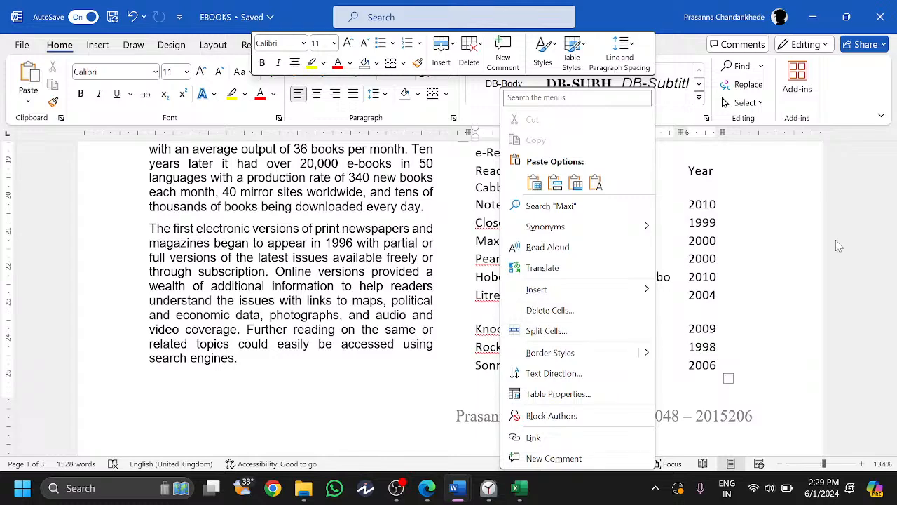
left_click(454, 242)
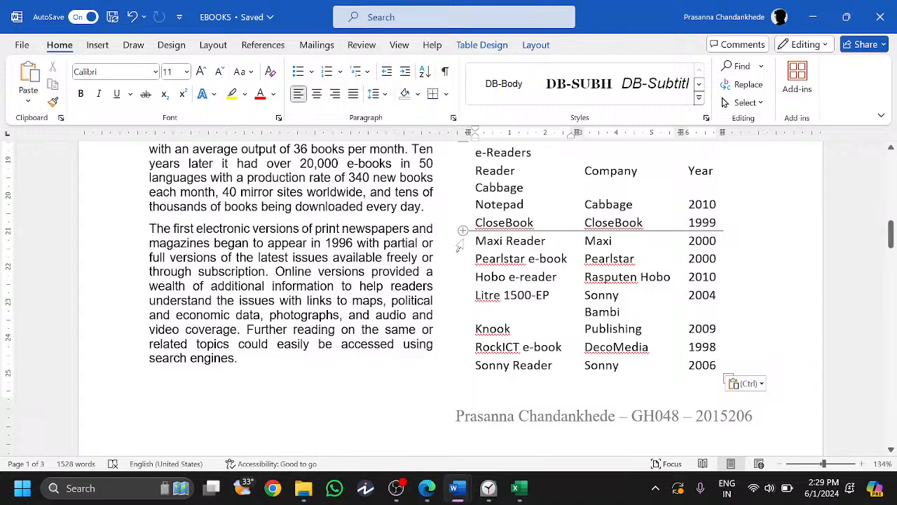
left_click(459, 245)
key("BackSpace")
- Tick question 13 on the question paper and highlight question 14's sorting instruction
left_click(807, 7)
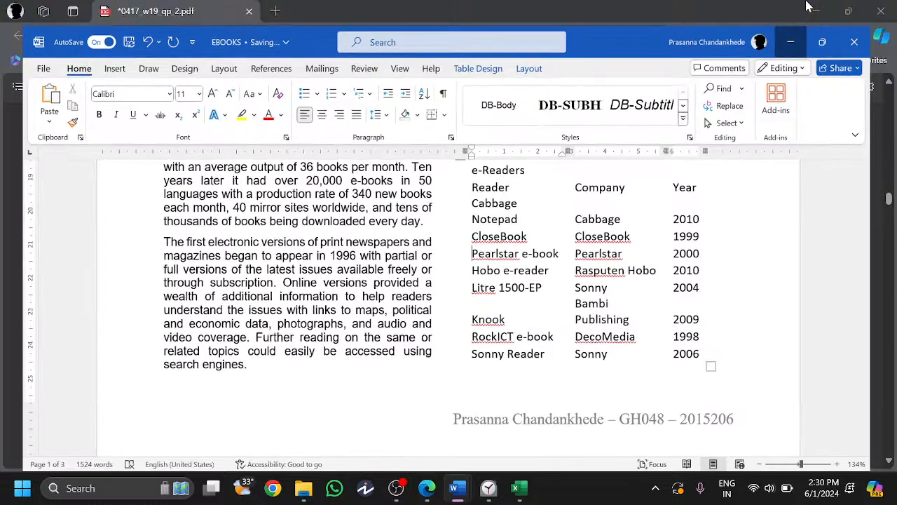
left_click_drag(153, 287, 184, 275)
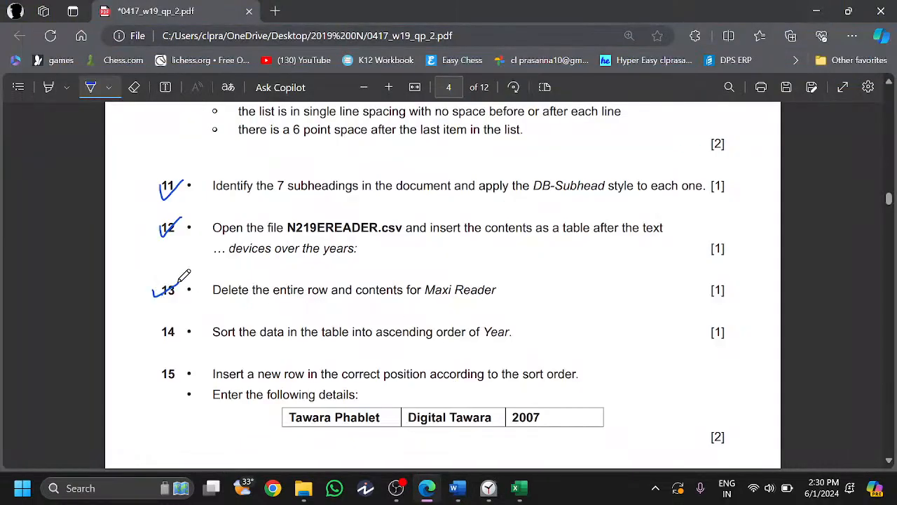
left_click(91, 87)
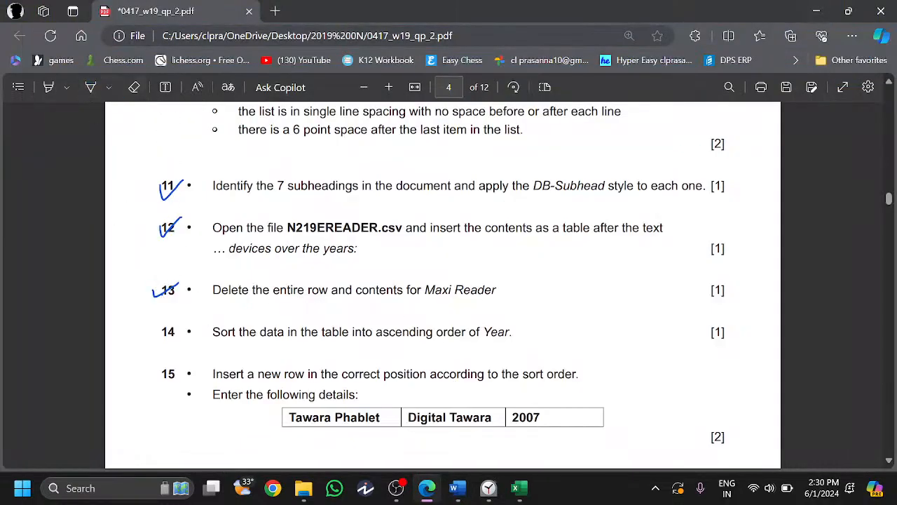
left_click_drag(212, 332, 374, 334)
- Switch from the question paper back to the e-Readers table in the EBOOKS report
left_click(433, 337)
mouse_move(493, 483)
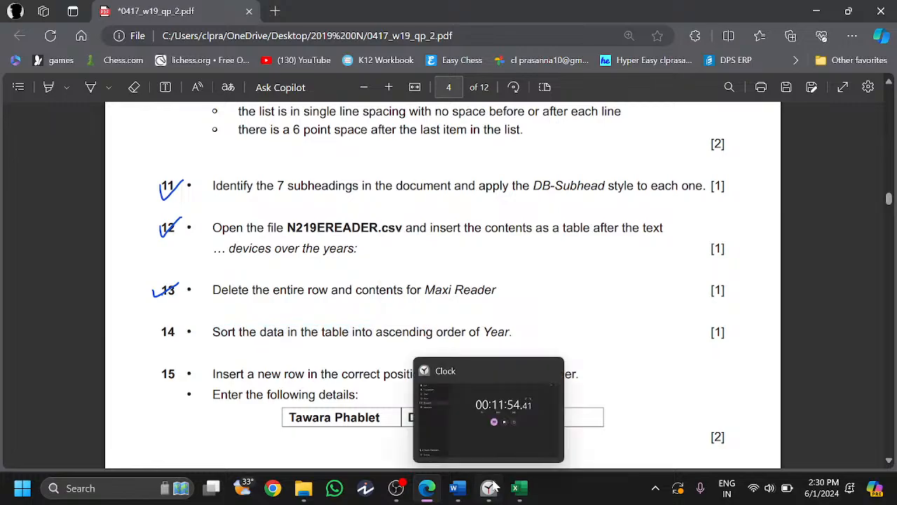
left_click(426, 488)
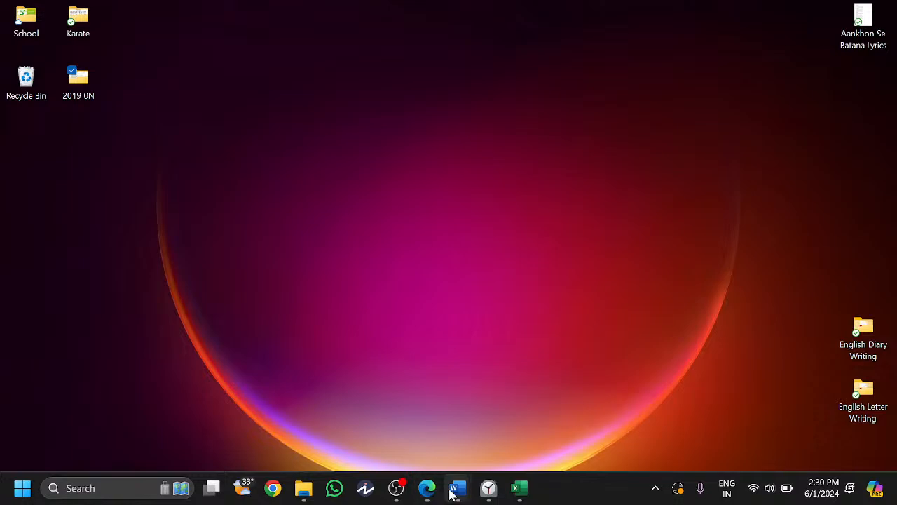
mouse_move(463, 495)
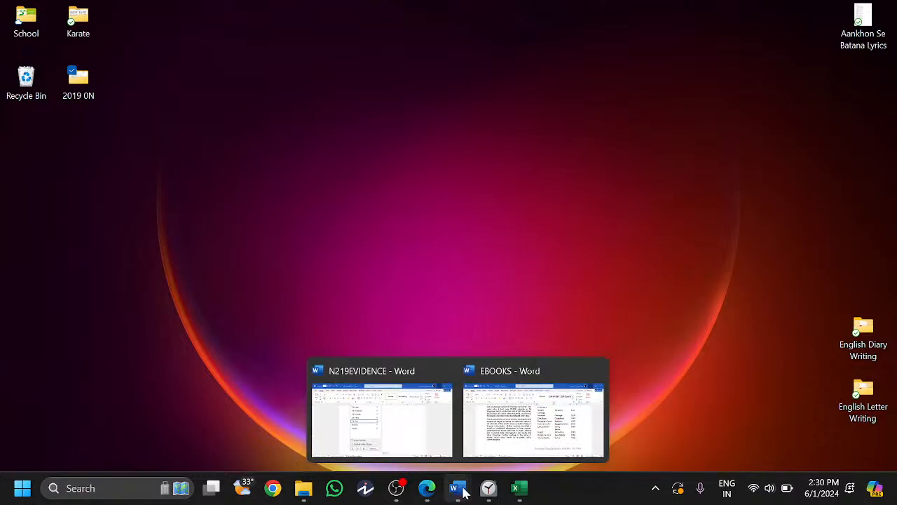
mouse_move(511, 445)
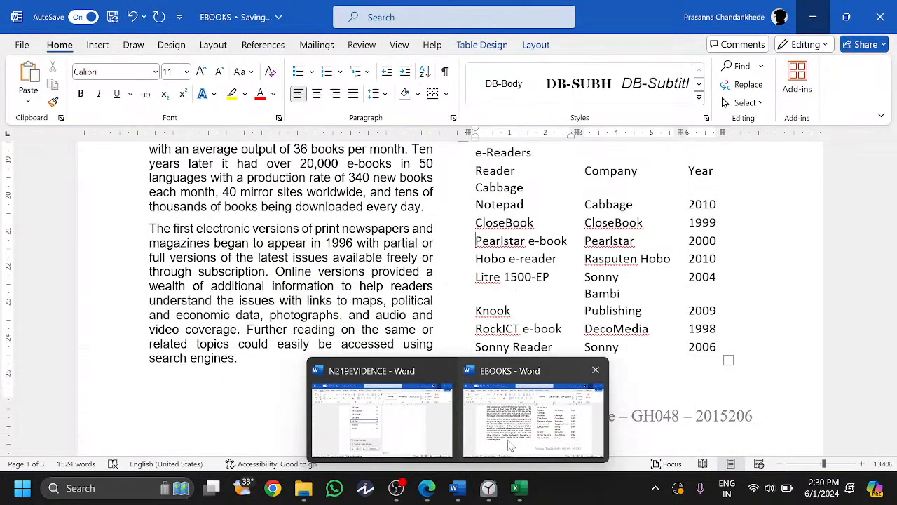
left_click(510, 445)
right_click(709, 261)
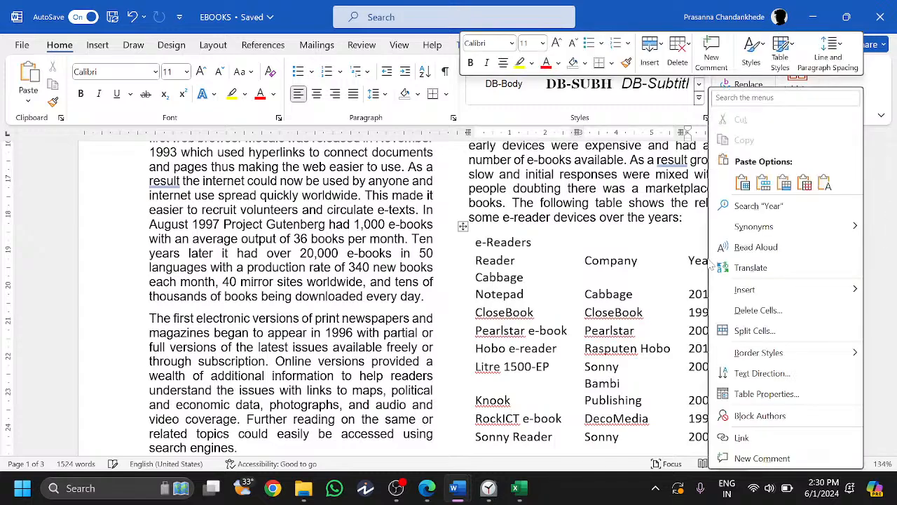
left_click(702, 261)
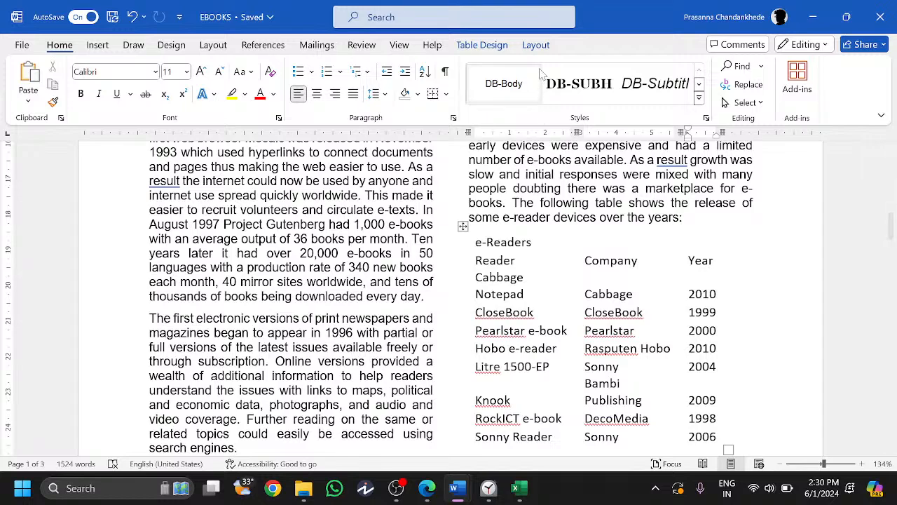
- Sort the whole table by Column 3, then undo that sort
left_click(535, 44)
left_click(645, 88)
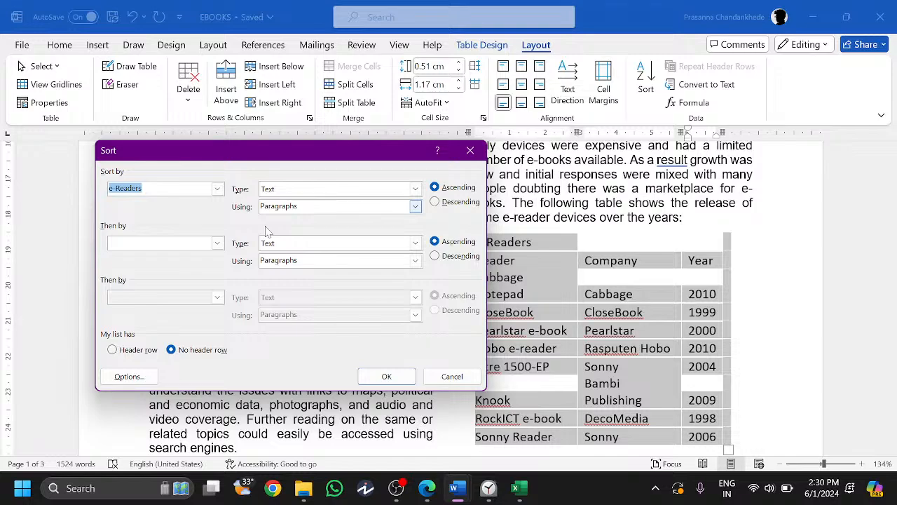
left_click(217, 189)
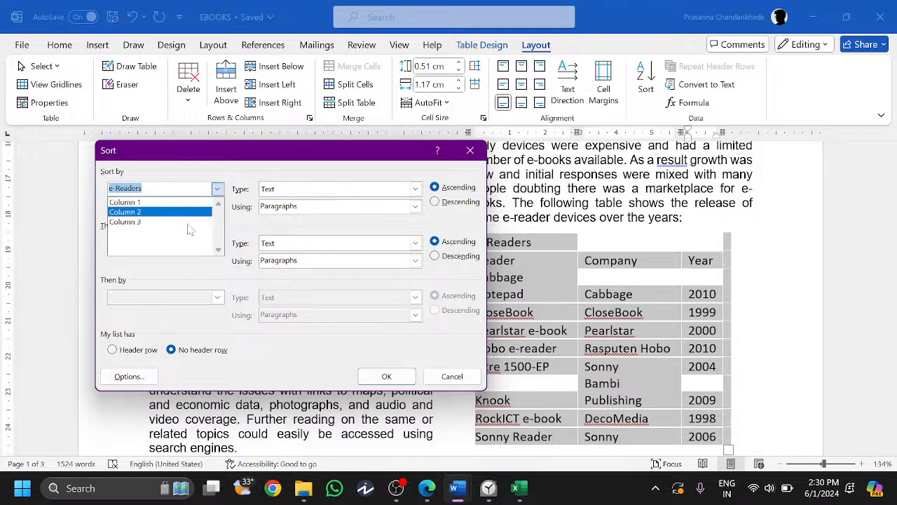
left_click(149, 222)
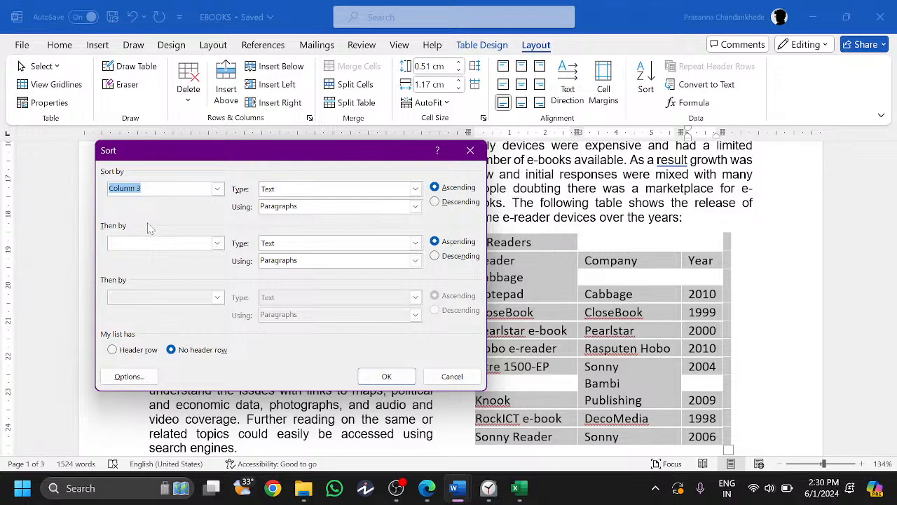
left_click(386, 375)
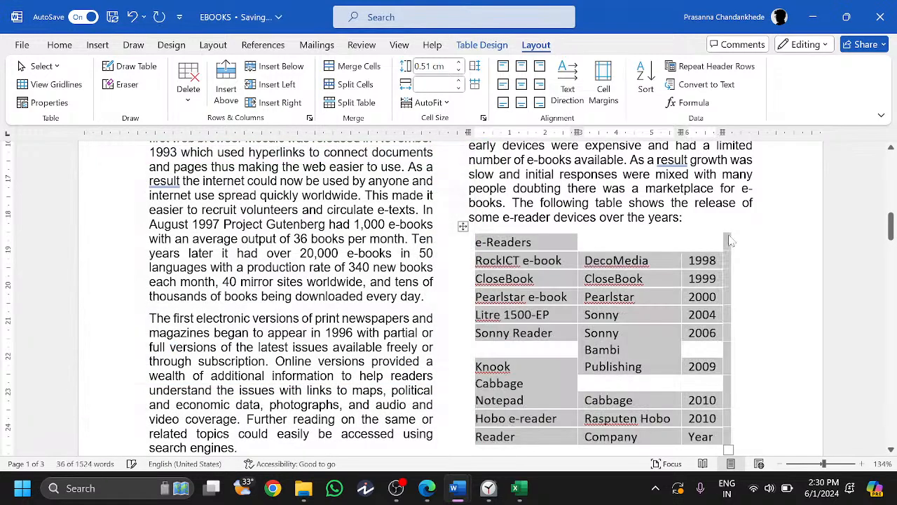
scroll(729, 241, "down", 1)
left_click(649, 409)
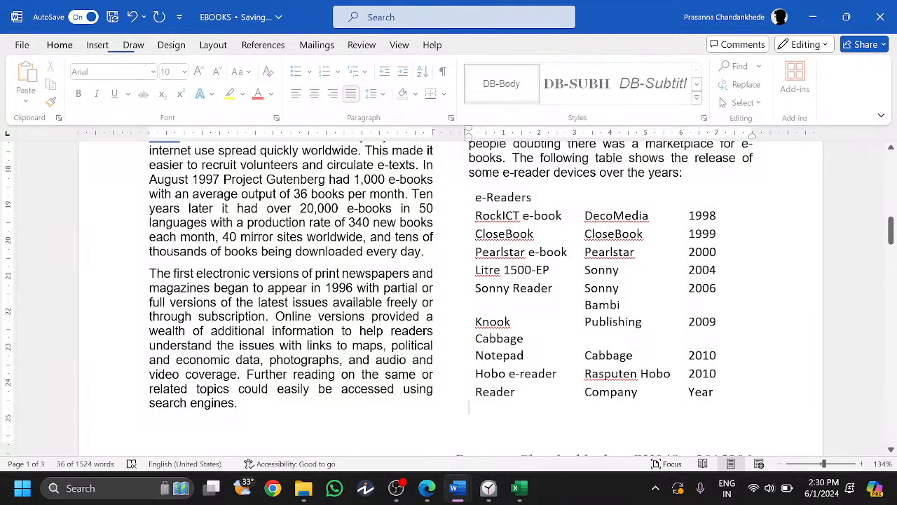
key("ctrl+z")
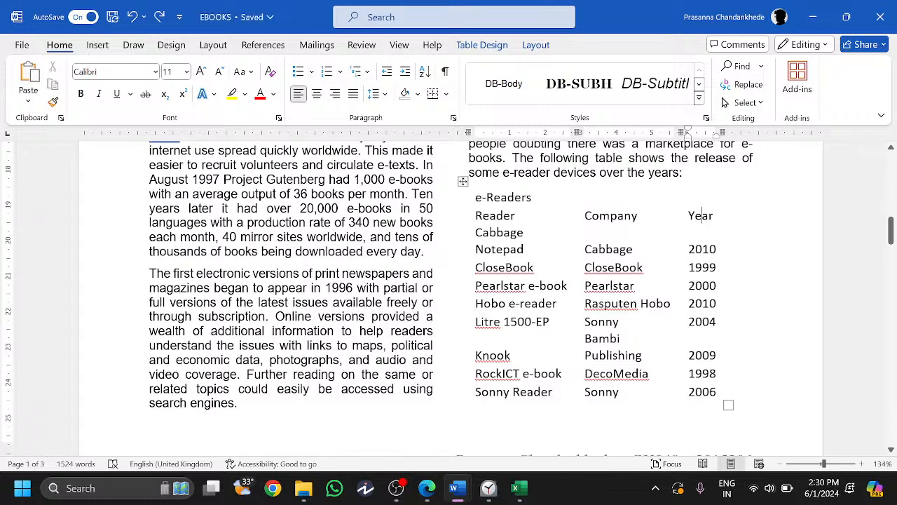
- Sort only the data rows, excluding the header, by Year ascending from 1998 to 2010
left_click(702, 250)
left_click_drag(701, 250, 703, 392)
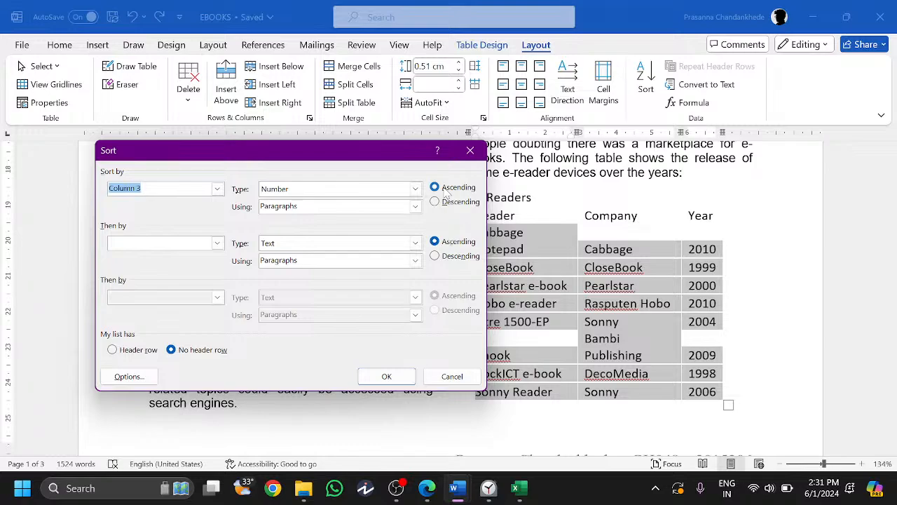
key("Return")
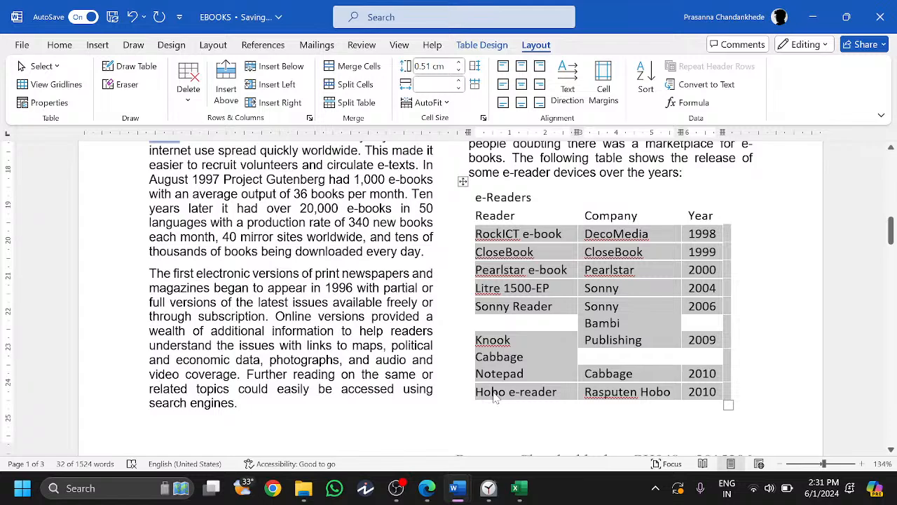
key("alt+Tab")
scroll(443, 280, "down", 2)
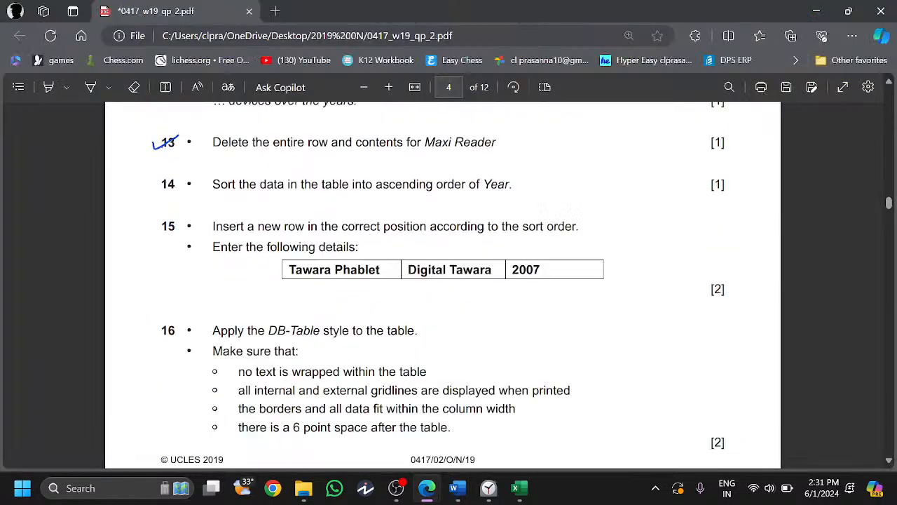
- Zoom in on the question paper and read question 15's sort-order instructions
key("ctrl+plus")
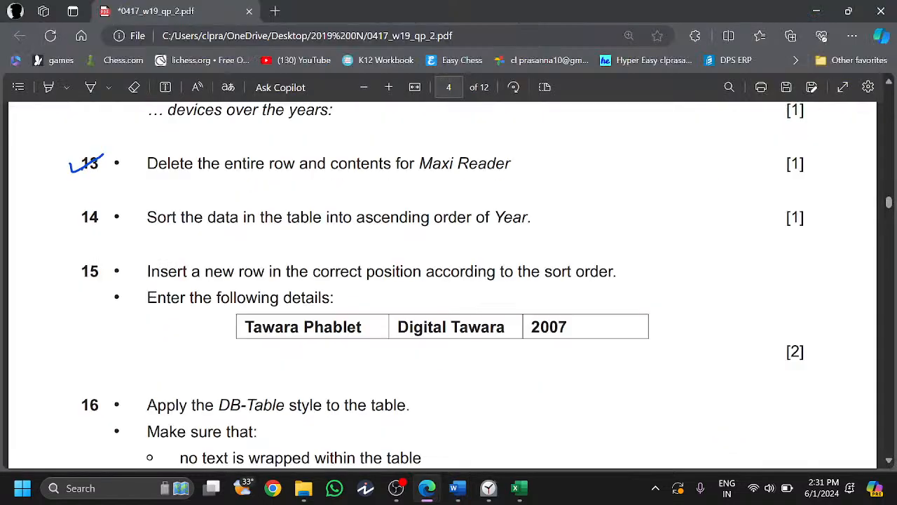
left_click_drag(286, 272, 616, 272)
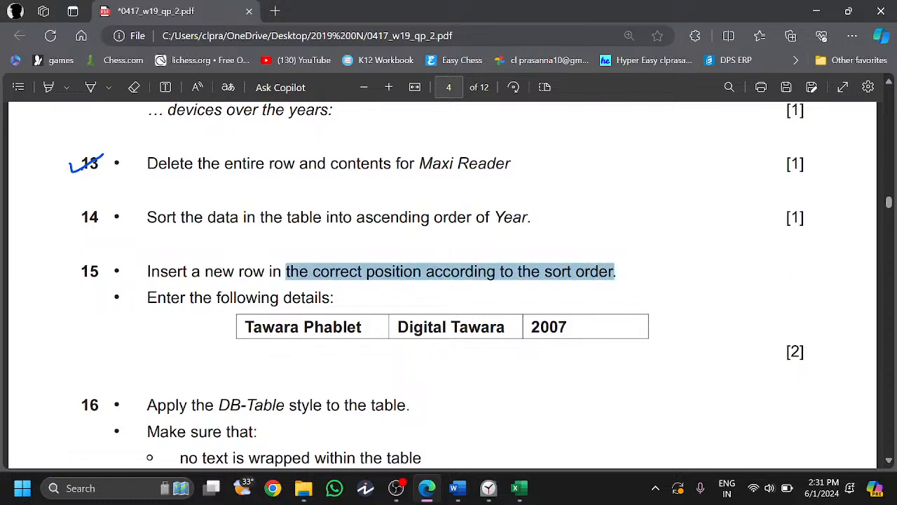
left_click(456, 302)
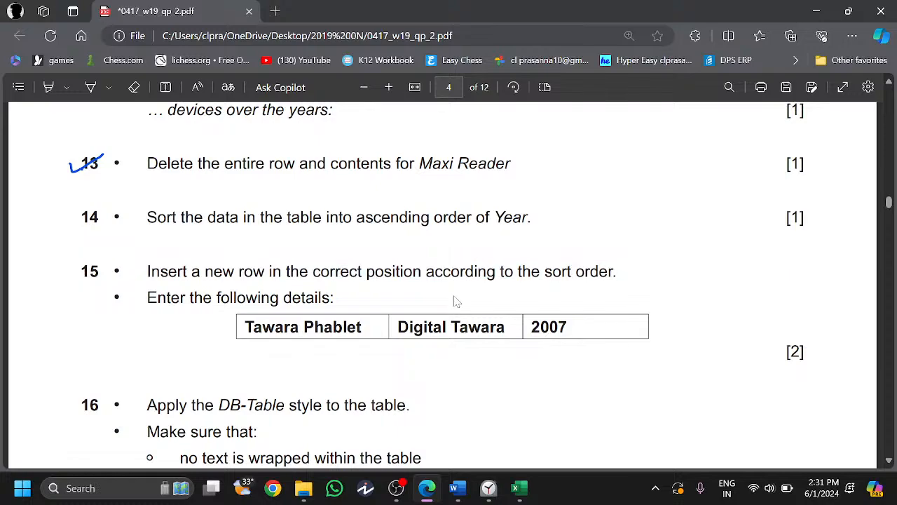
scroll(457, 302, "down", 1)
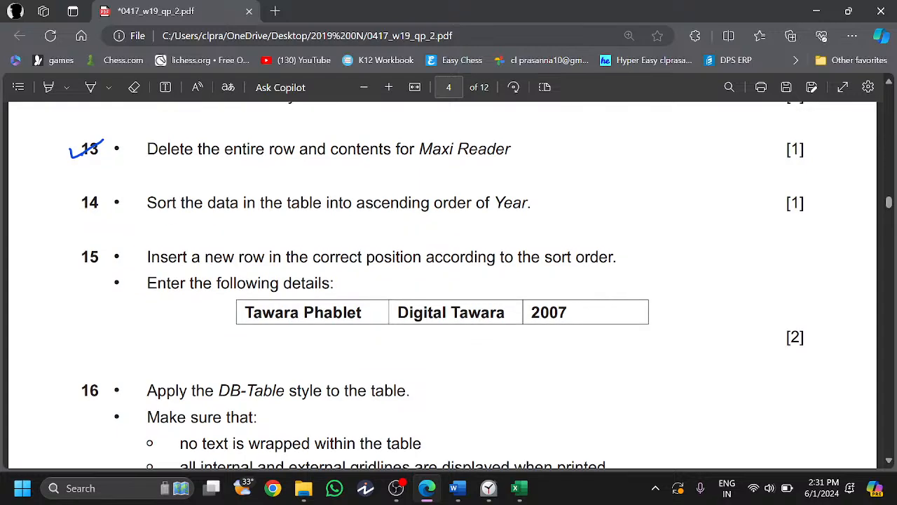
left_click_drag(147, 257, 459, 256)
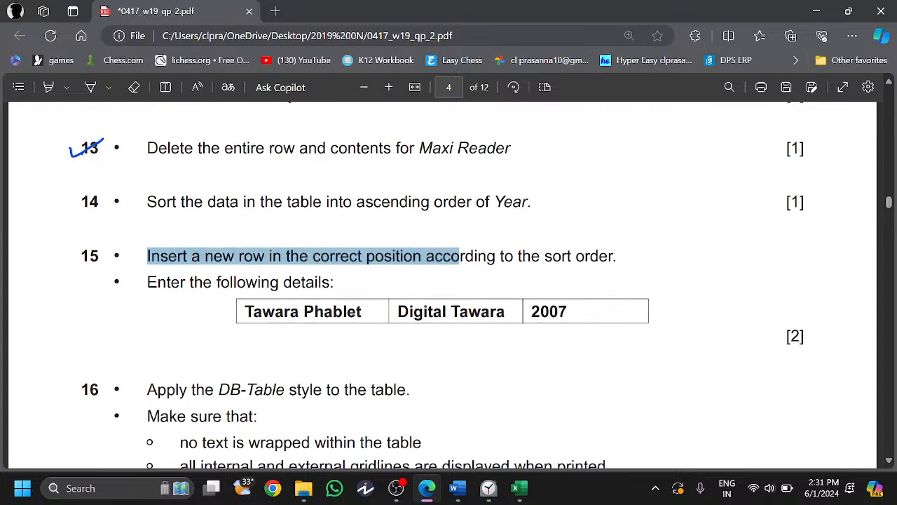
left_click(462, 273)
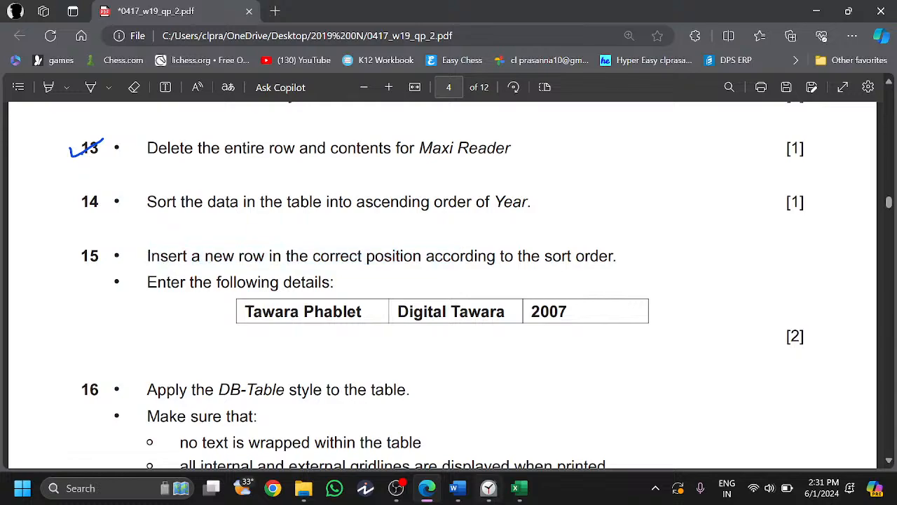
key("alt+Tab")
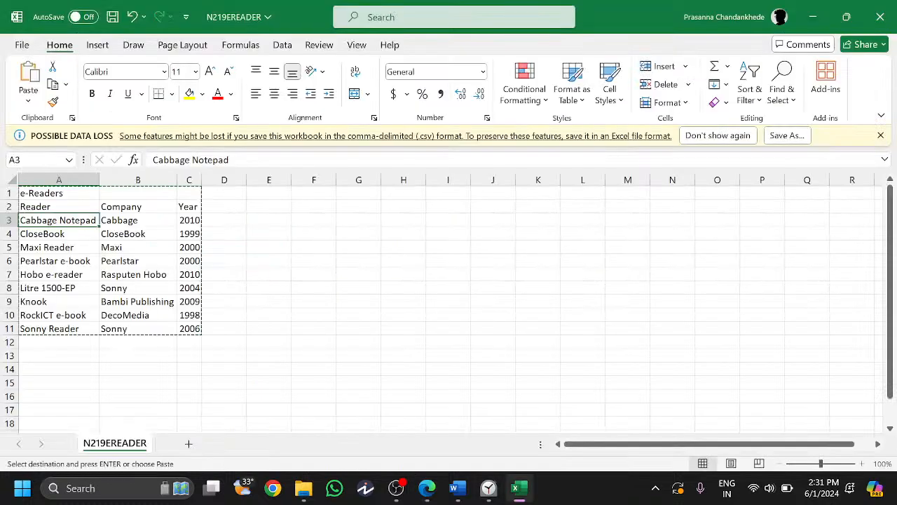
- Add an empty row below Sonny Reader in the e-Readers table
key("alt+Tab")
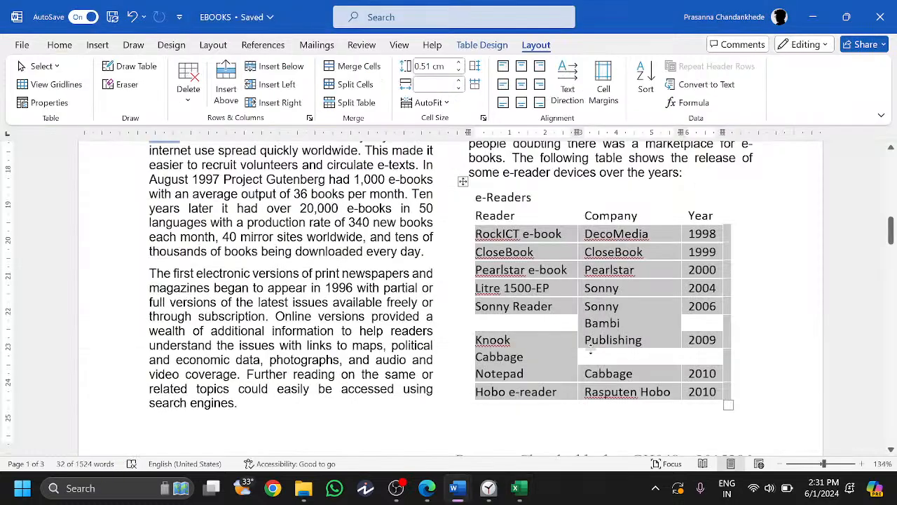
left_click(590, 353)
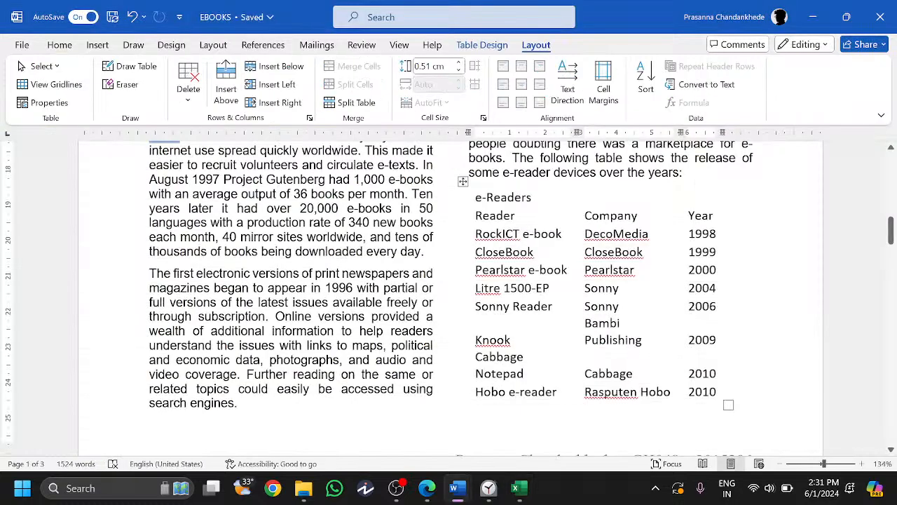
key("Return")
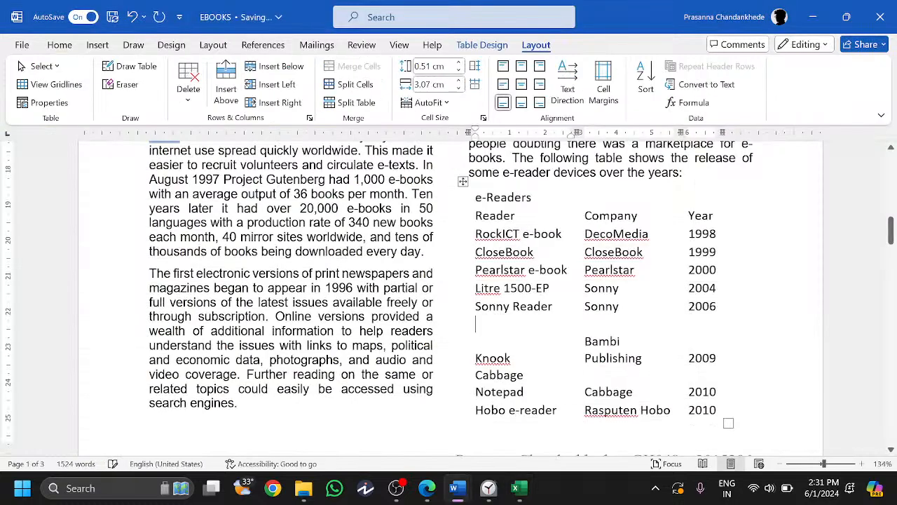
- Close the N219EREADER workbook in Excel without saving changes
left_click(521, 491)
left_click(522, 490)
left_click(519, 488)
left_click(881, 9)
left_click(468, 261)
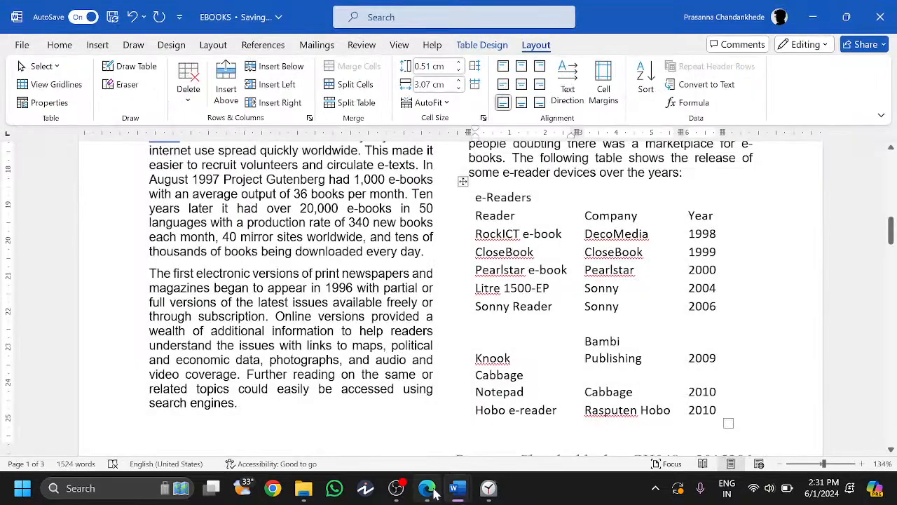
left_click(432, 493)
left_click(432, 492)
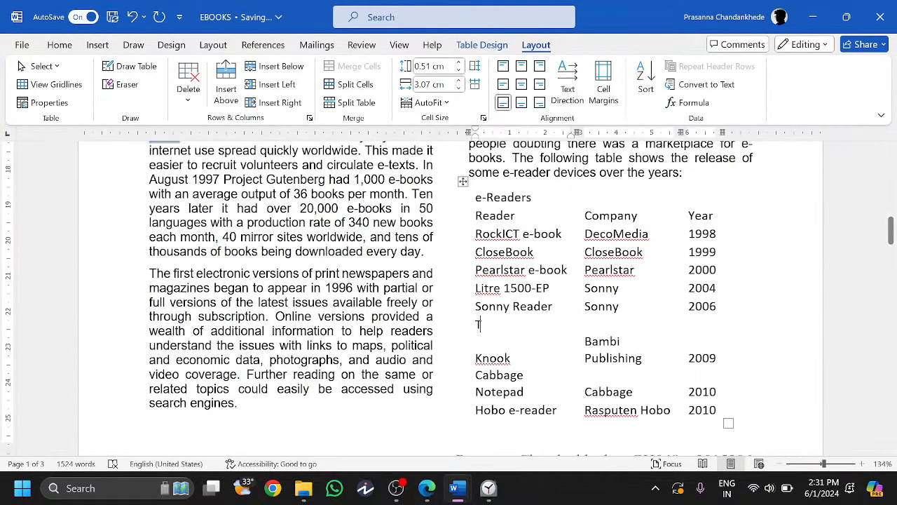
- Fill the new row with Taware Phablet, Digital Tawara and 2007
type("Taware Pha")
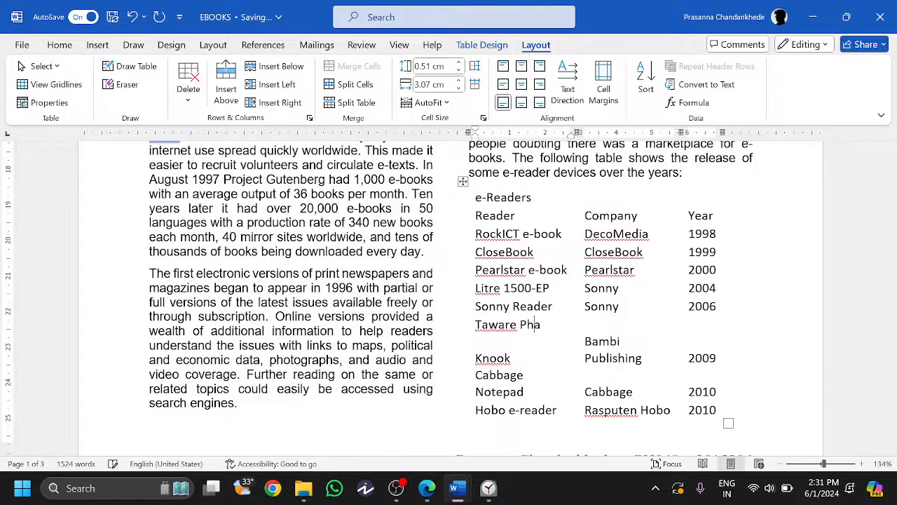
type("blet")
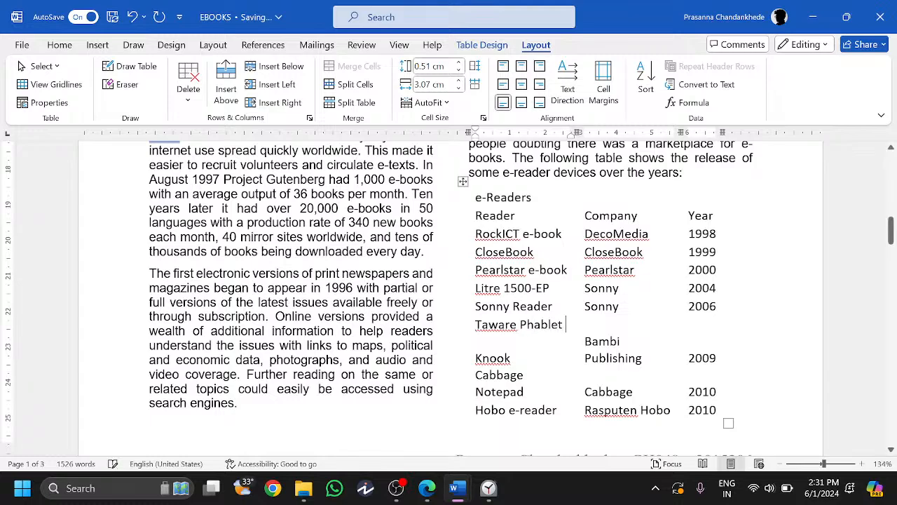
left_click(428, 488)
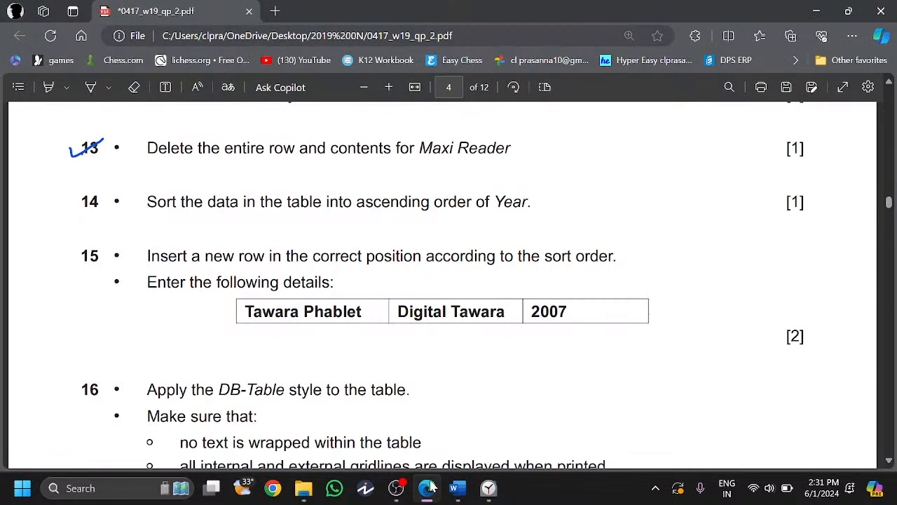
left_click(428, 486)
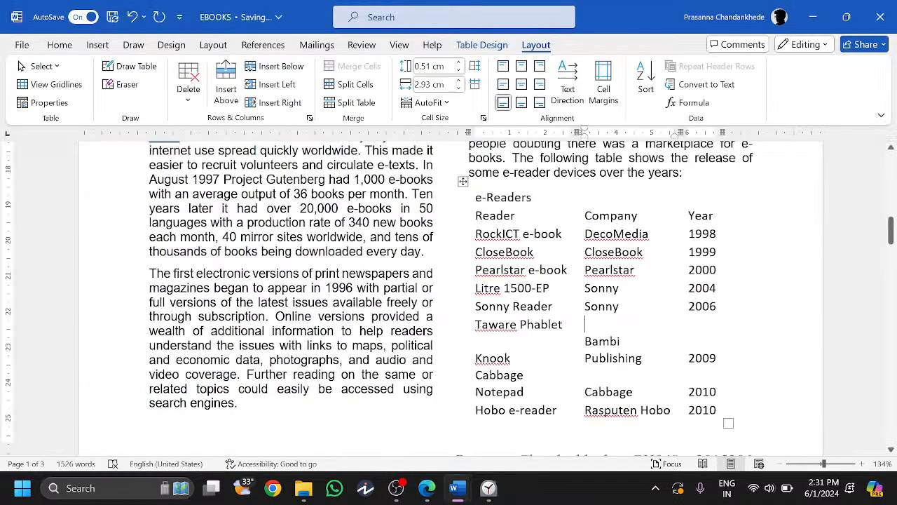
type("Digit")
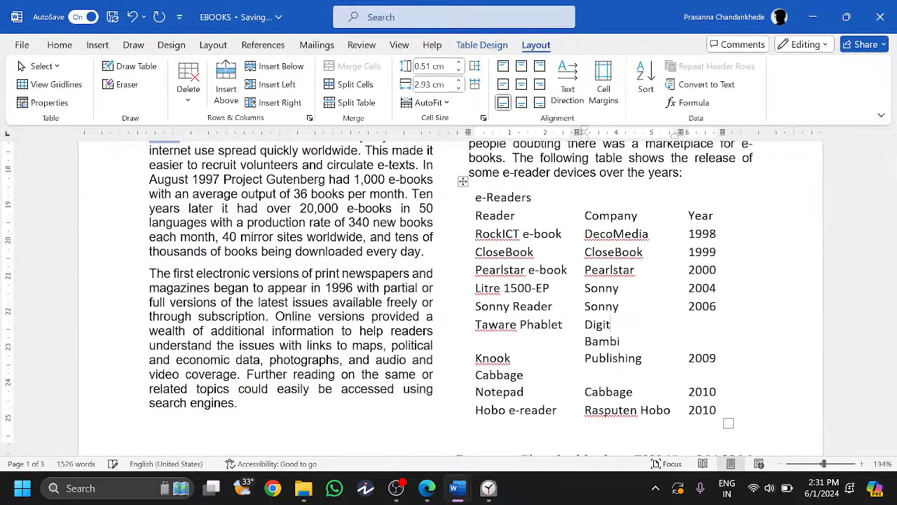
type("al Tawara")
key("Tab")
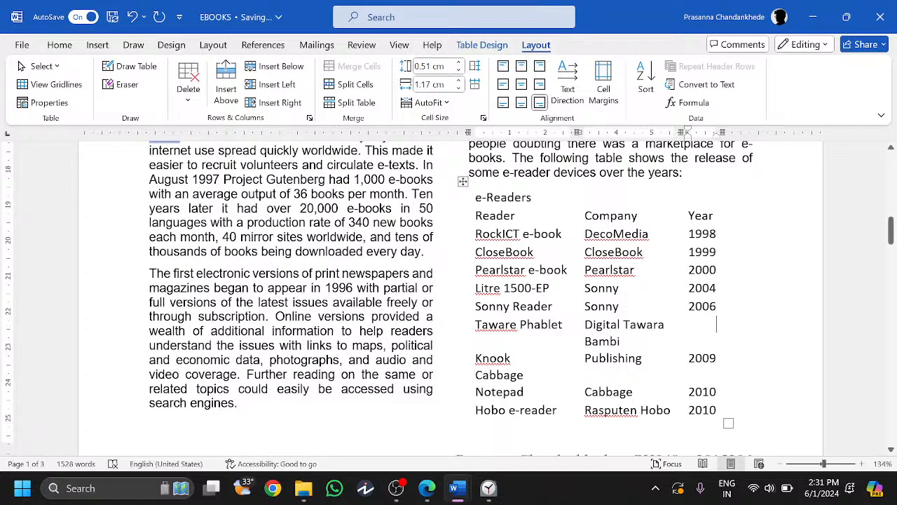
type("2007")
- Ink ticks beside questions 14 and 15 on the PDF and scroll on to question 16
left_click(738, 326)
left_click(426, 489)
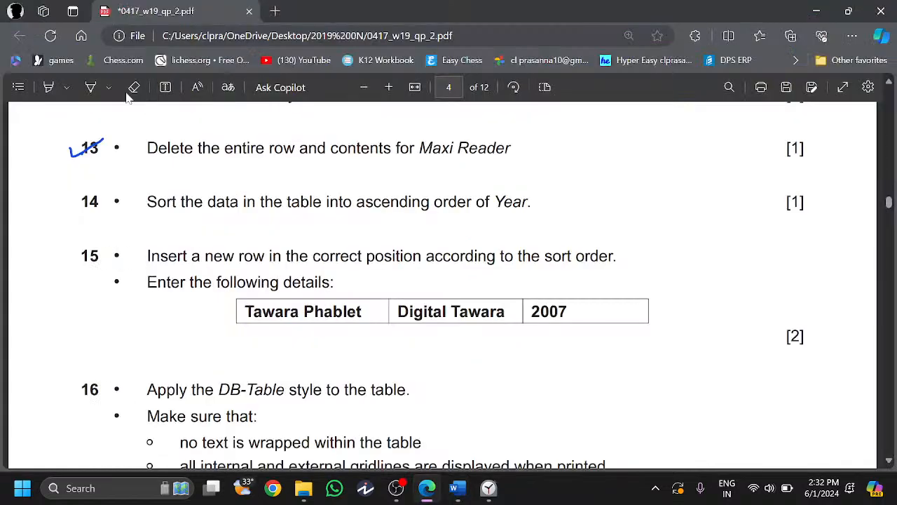
left_click(91, 87)
left_click_drag(74, 254, 105, 243)
left_click_drag(78, 210, 115, 196)
scroll(288, 257, "down", 1)
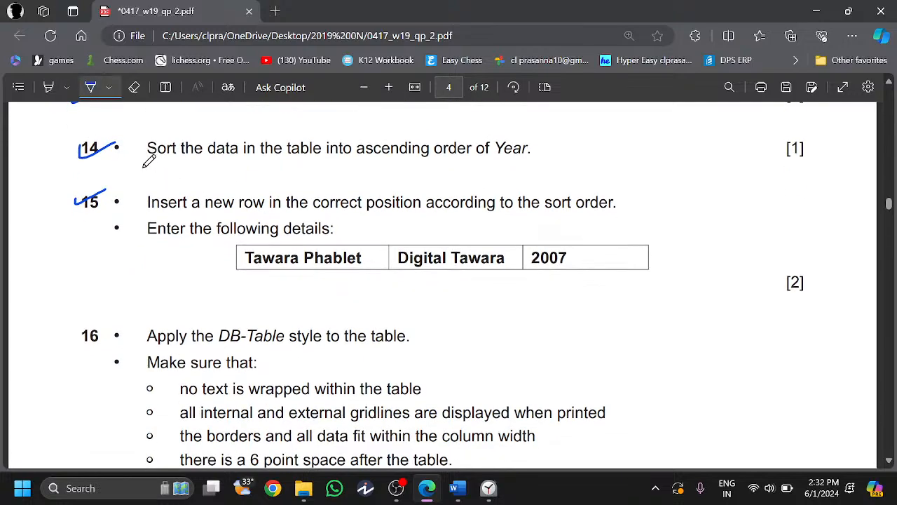
scroll(149, 162, "down", 1)
left_click_drag(147, 277, 407, 276)
left_click(428, 488)
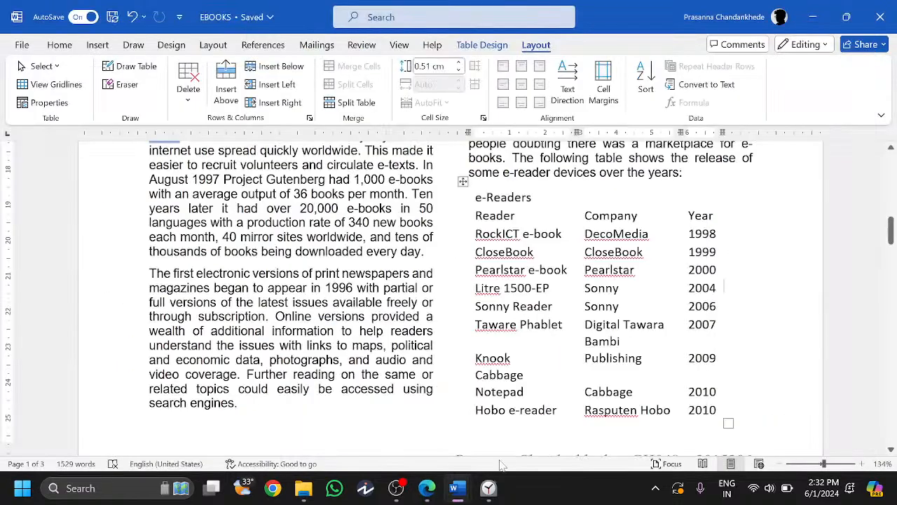
- Apply the DB-Table style to the whole e-Readers table, then read question 16's no-wrapping requirement
left_click_drag(466, 412, 468, 195)
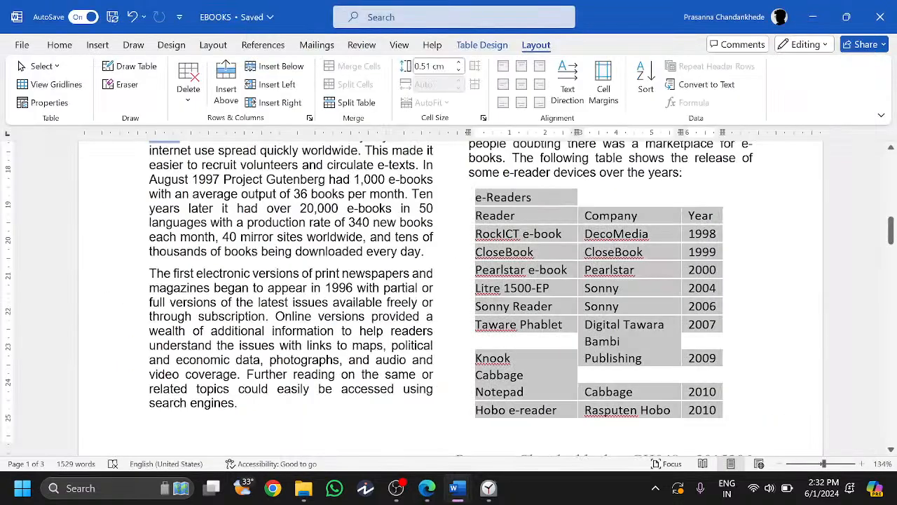
left_click(62, 48)
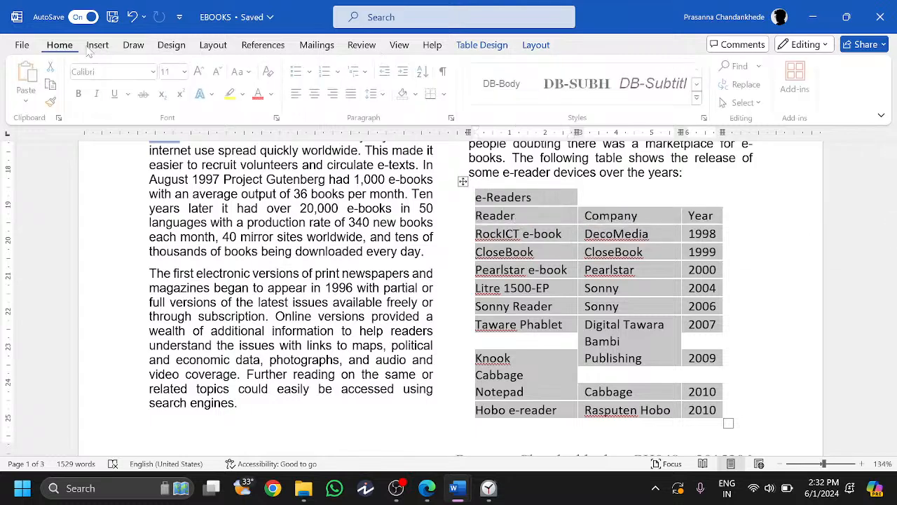
left_click(706, 117)
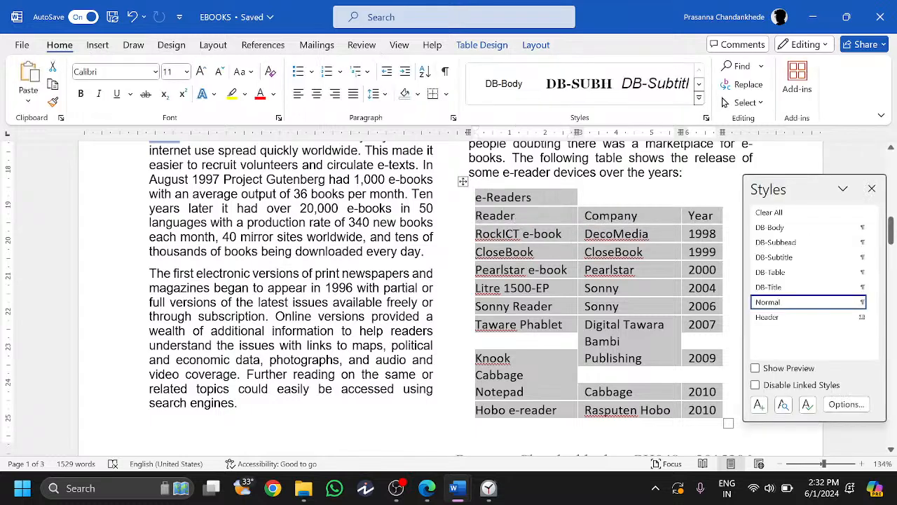
left_click(785, 273)
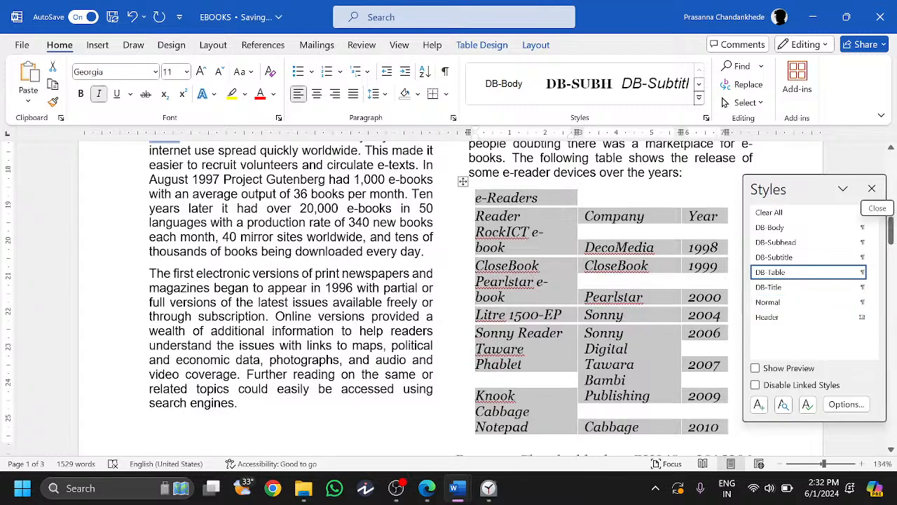
left_click(872, 188)
scroll(631, 315, "down", 1)
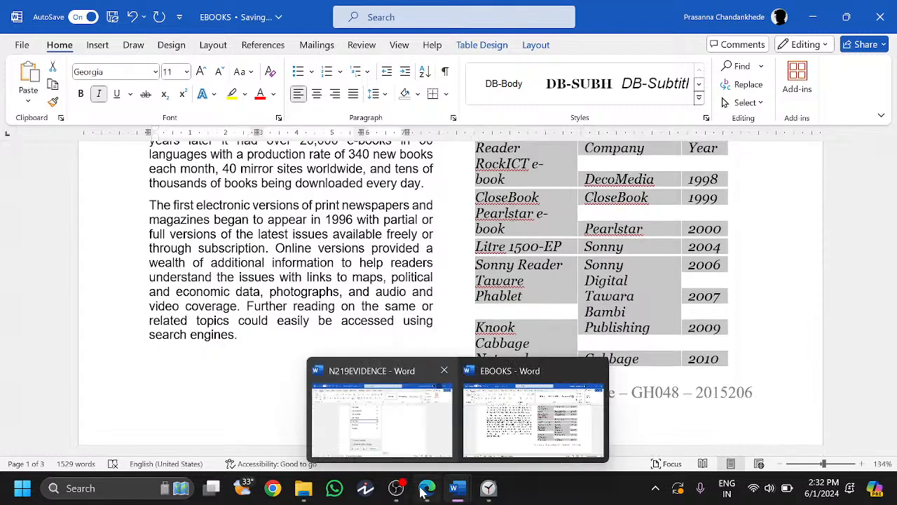
left_click(426, 489)
left_click_drag(180, 271, 429, 273)
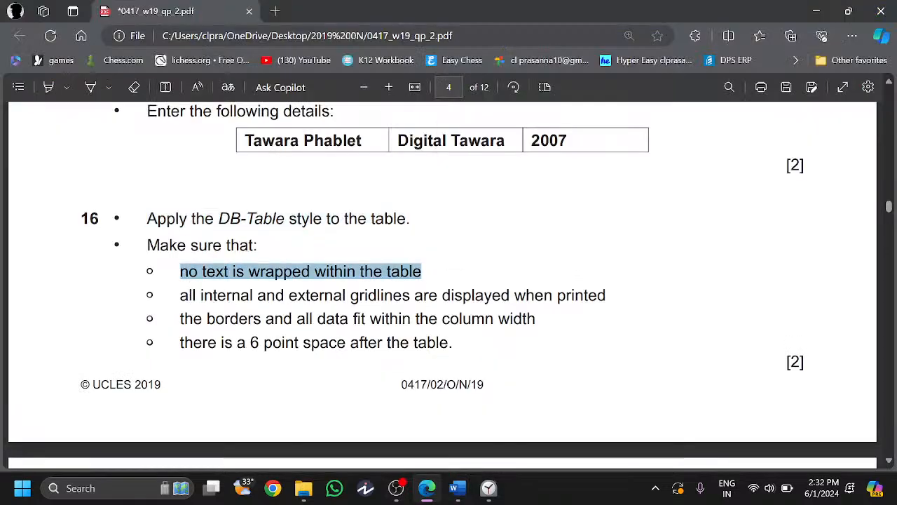
- Give the e-Readers table all borders, then check the 6 point spacing requirement
left_click(429, 491)
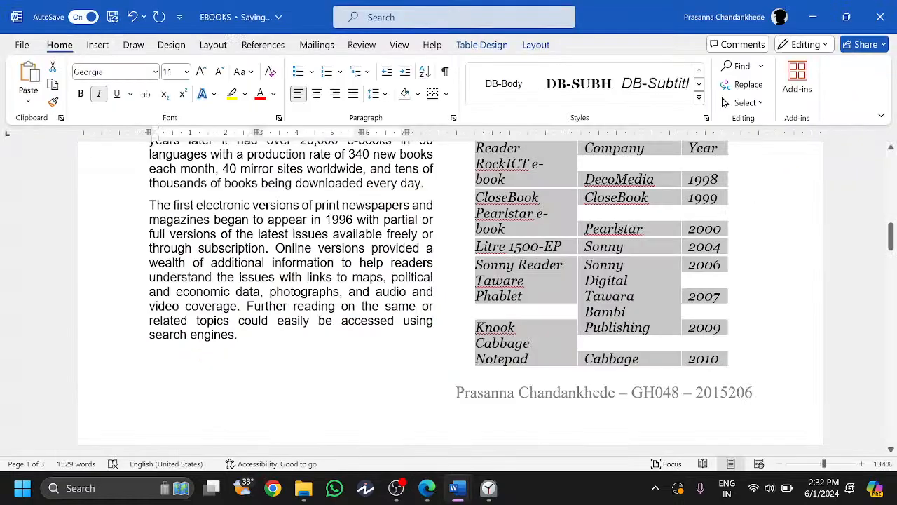
scroll(451, 294, "up", 2)
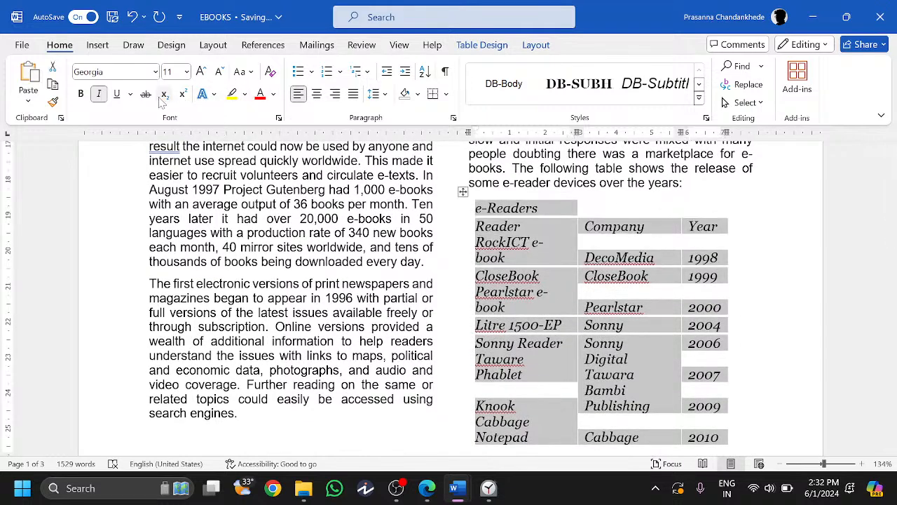
left_click(433, 94)
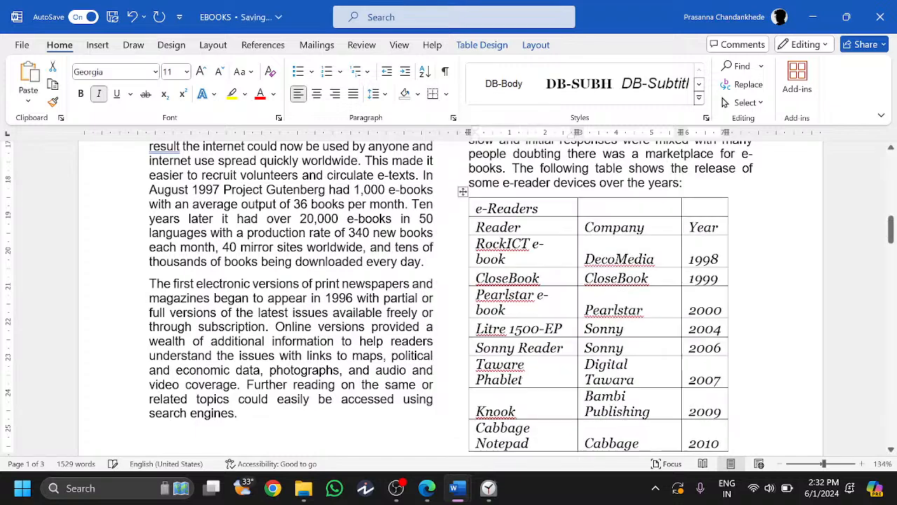
left_click(423, 488)
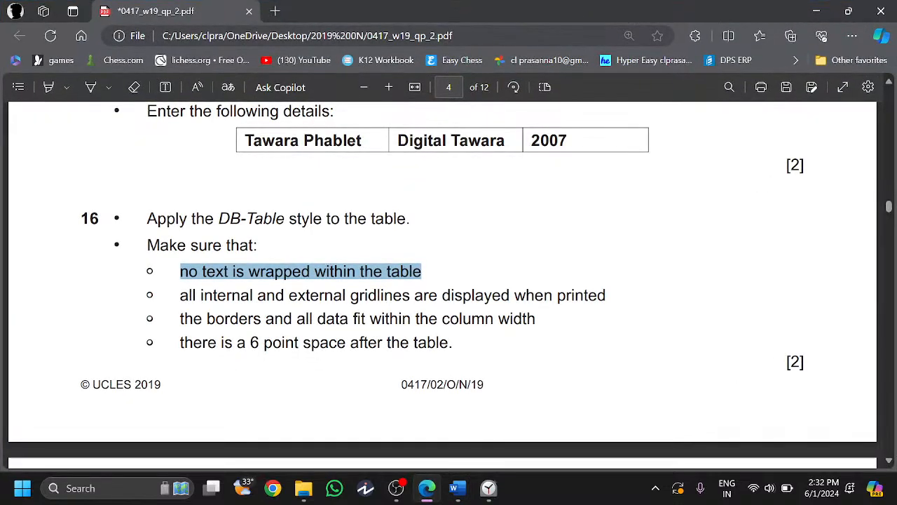
left_click_drag(180, 343, 449, 343)
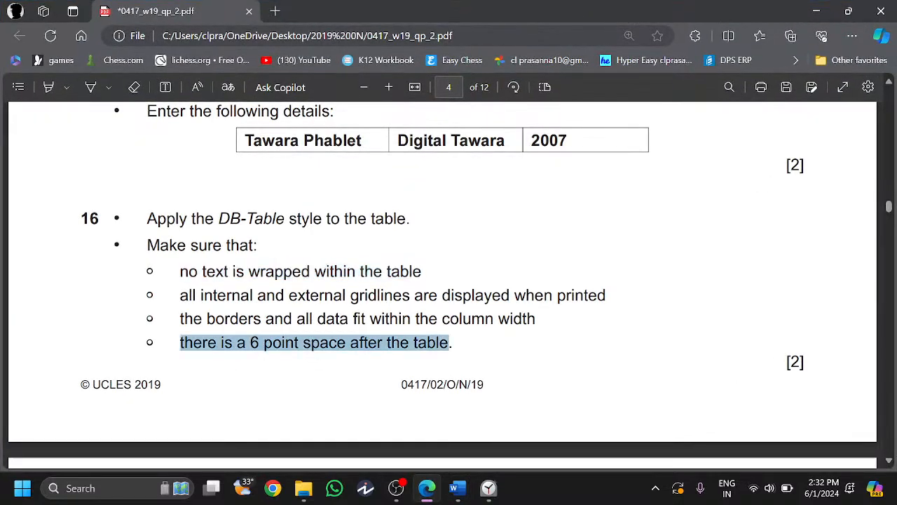
left_click(439, 413)
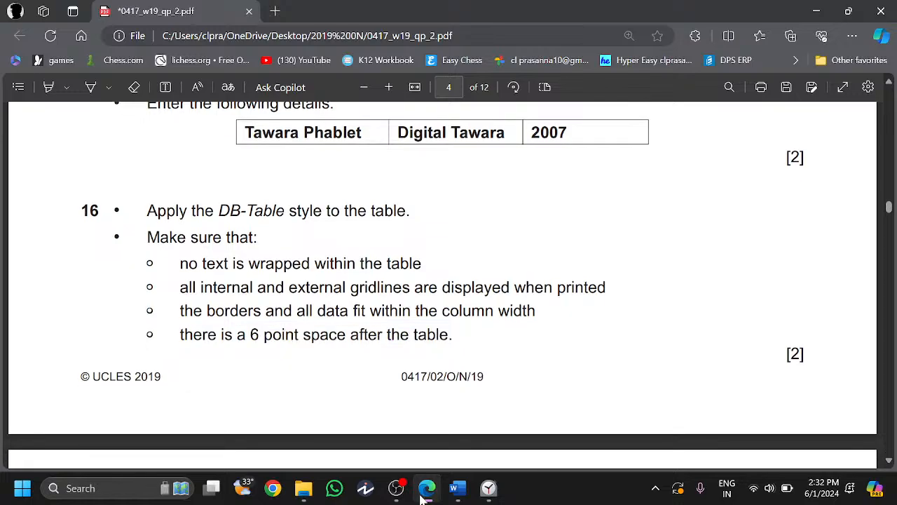
- Increase the table's spacing after, then read question 17's bold, centred first-row requirement
left_click(424, 491)
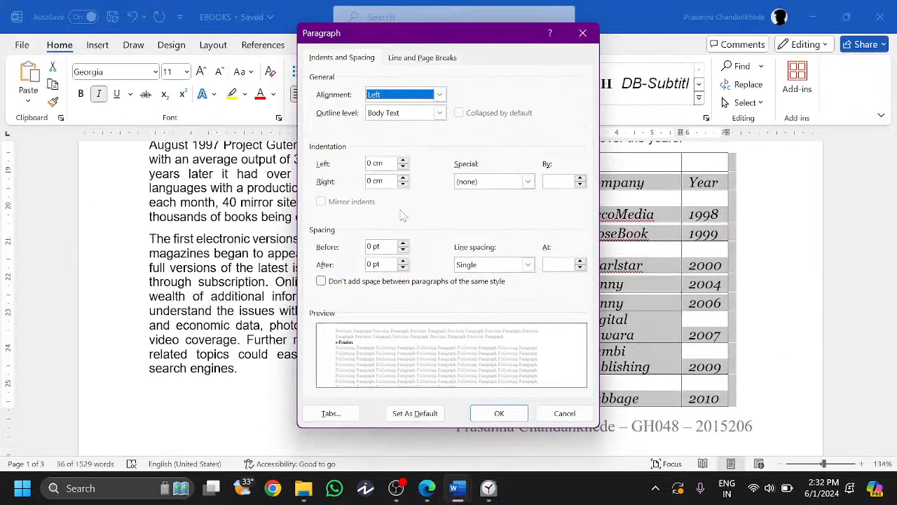
left_click(403, 267)
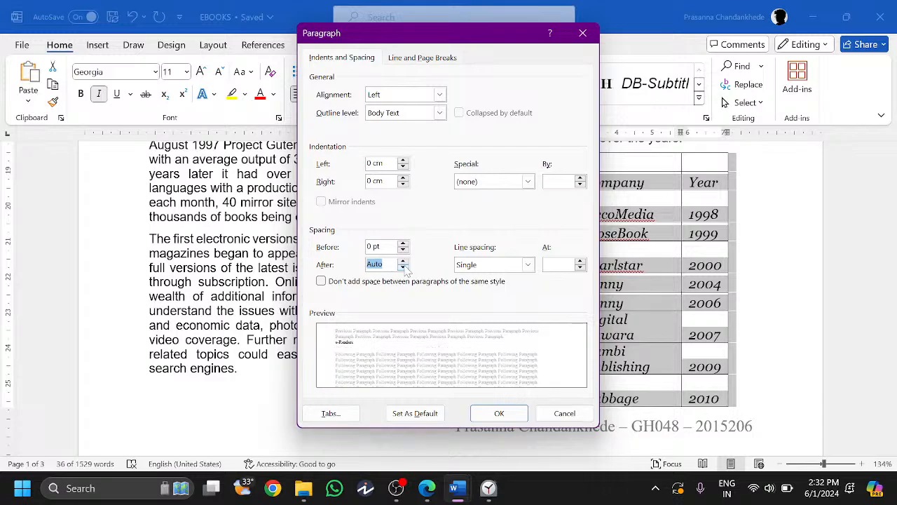
key("Return")
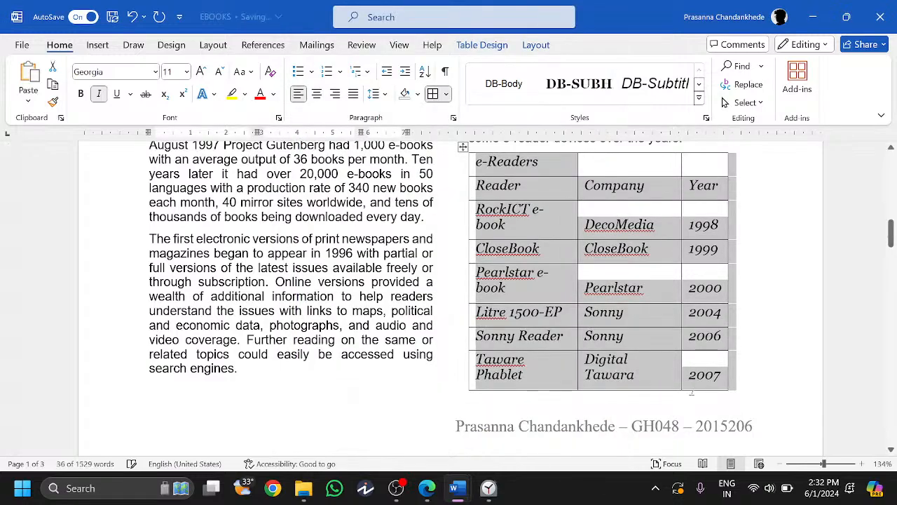
scroll(780, 255, "down", 2)
scroll(780, 254, "up", 4)
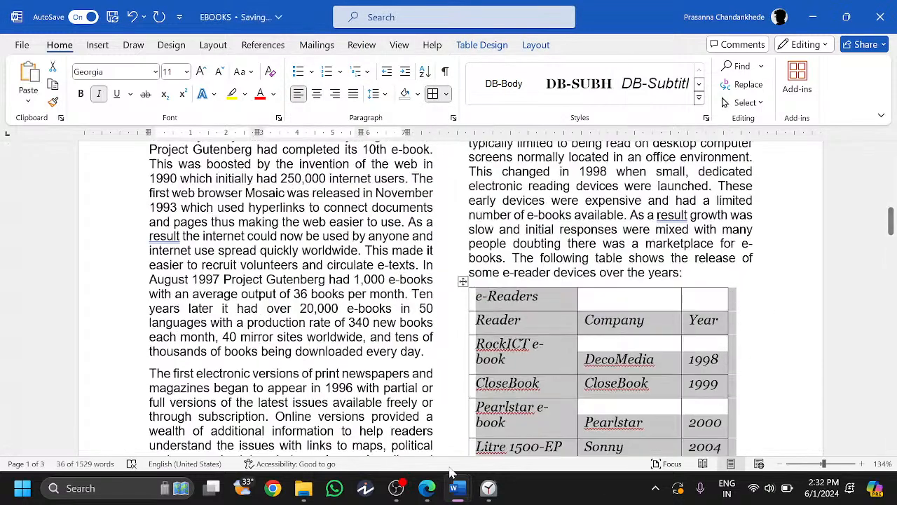
left_click(427, 488)
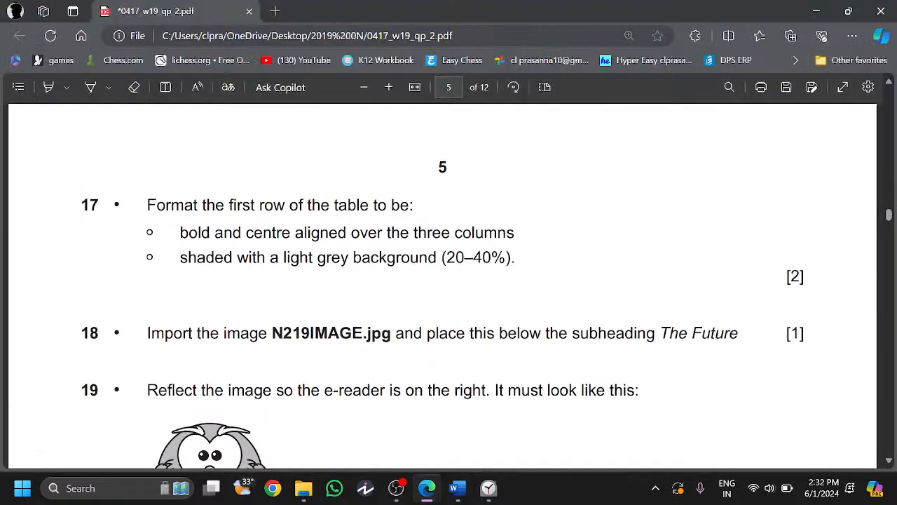
left_click_drag(147, 270, 359, 270)
left_click_drag(180, 298, 512, 300)
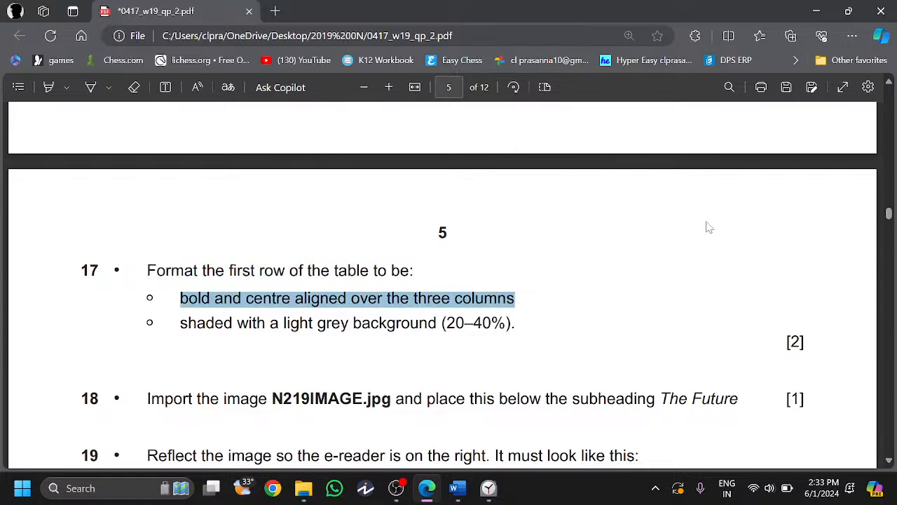
left_click(817, 12)
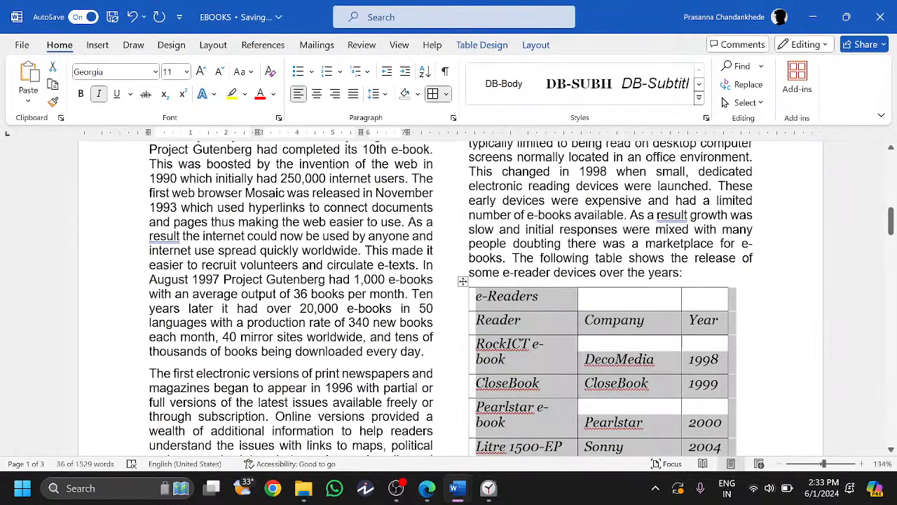
- Select the table's whole top row and merge it into one cell using a 'merge' search
left_click(701, 306)
left_click_drag(699, 304, 574, 306)
left_click(580, 299)
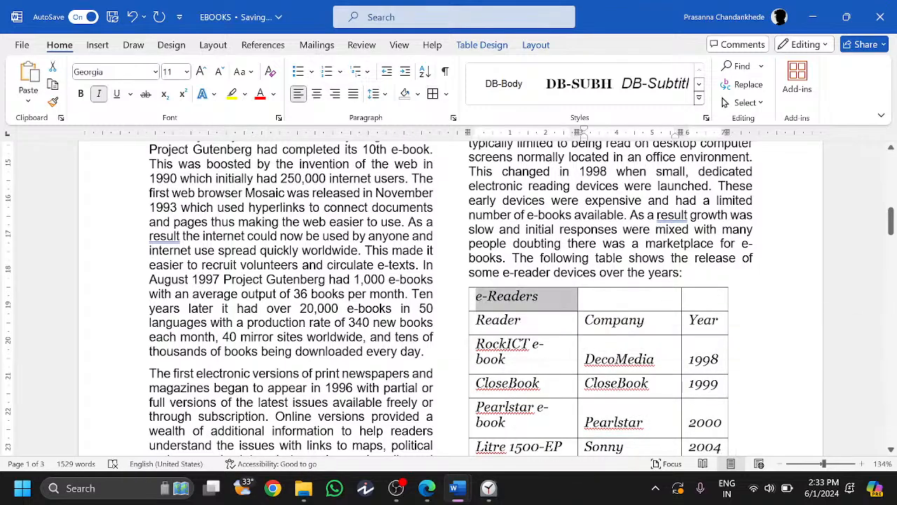
scroll(578, 307, "down", 5)
scroll(578, 307, "up", 4)
scroll(587, 304, "up", 1)
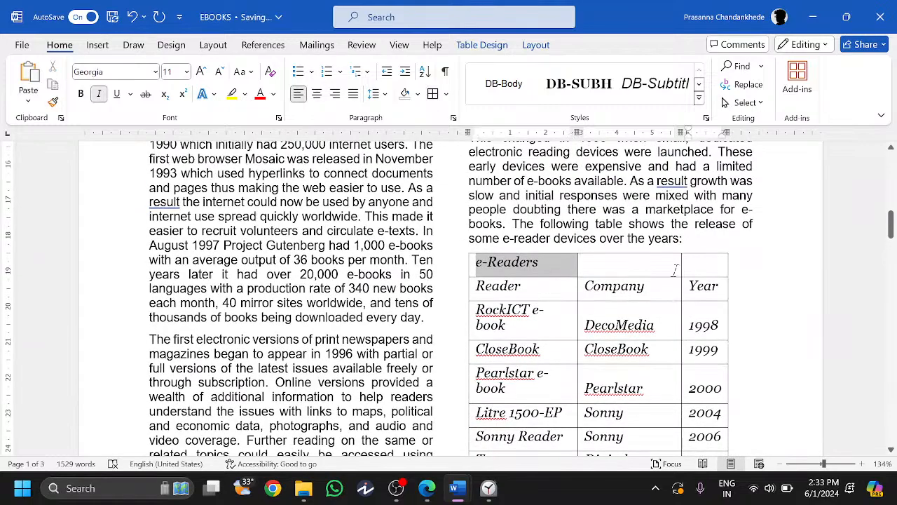
left_click_drag(715, 267, 565, 269)
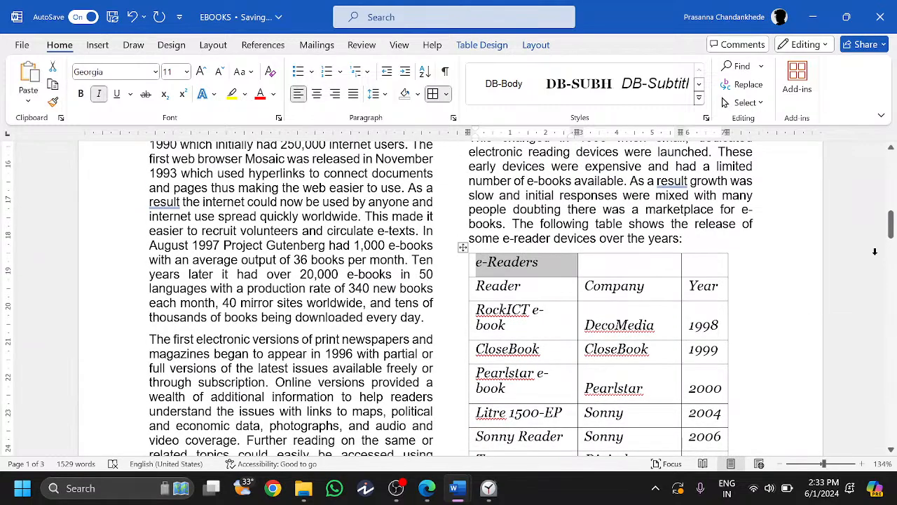
left_click(697, 265)
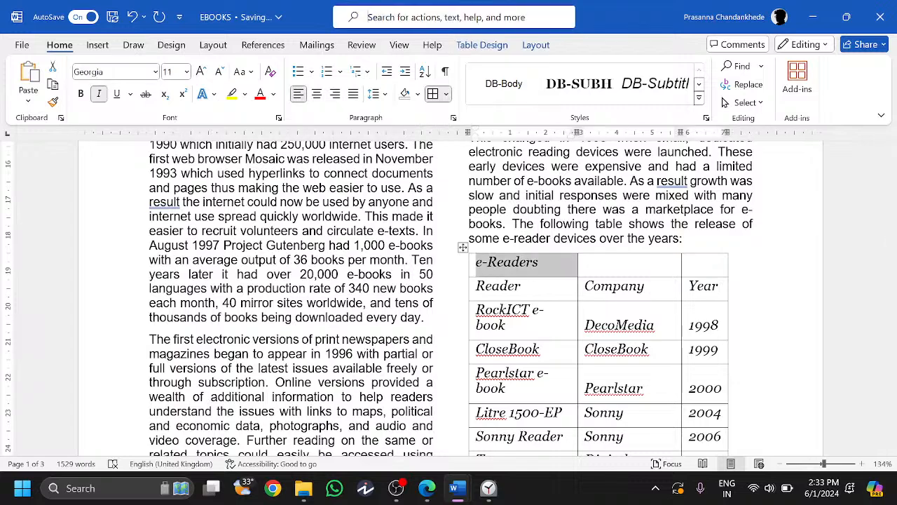
type("merge")
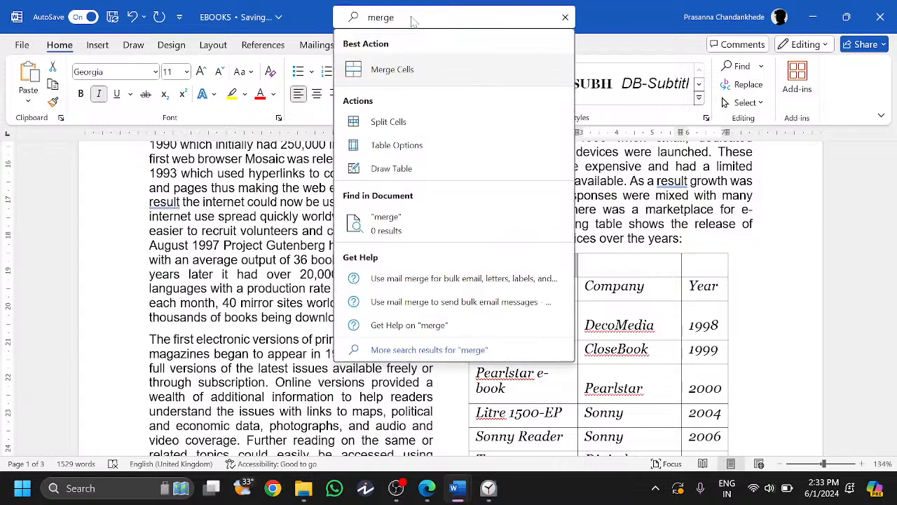
key("Return")
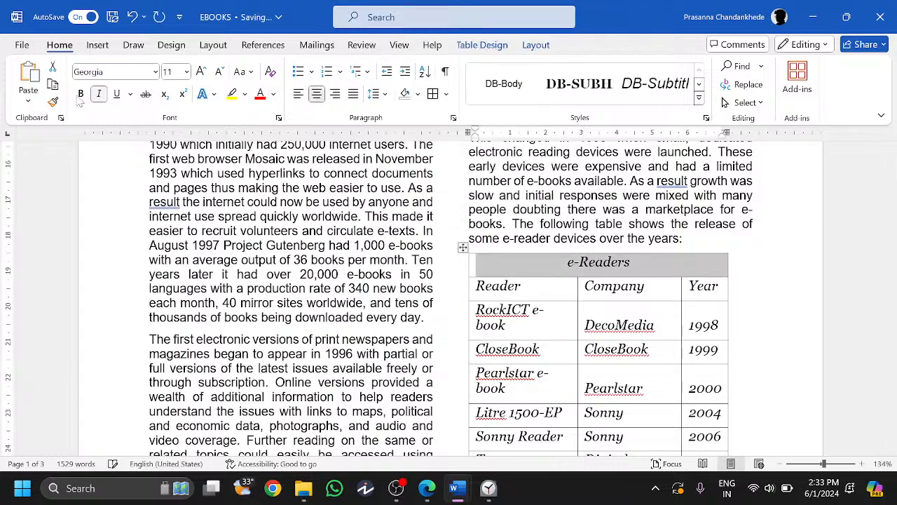
- Recheck question 17 on the exam paper and make the e-Readers heading bold
left_click(427, 490)
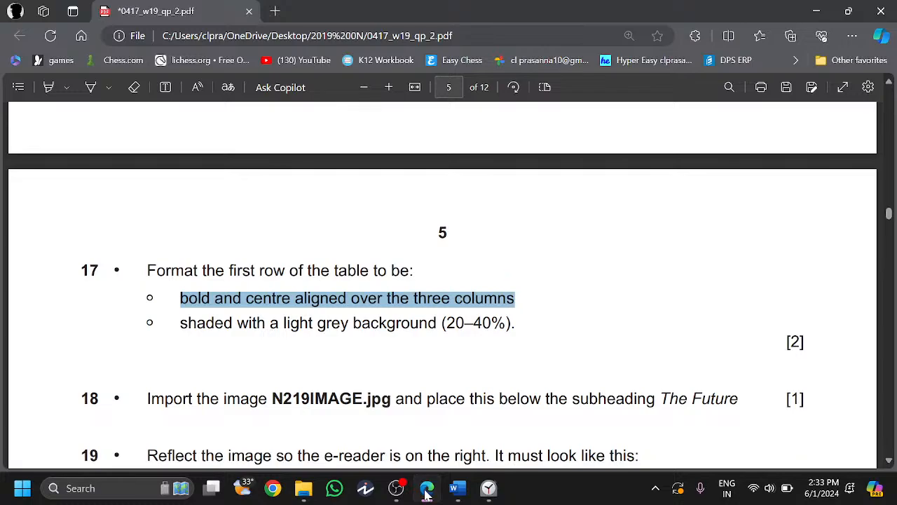
left_click(427, 493)
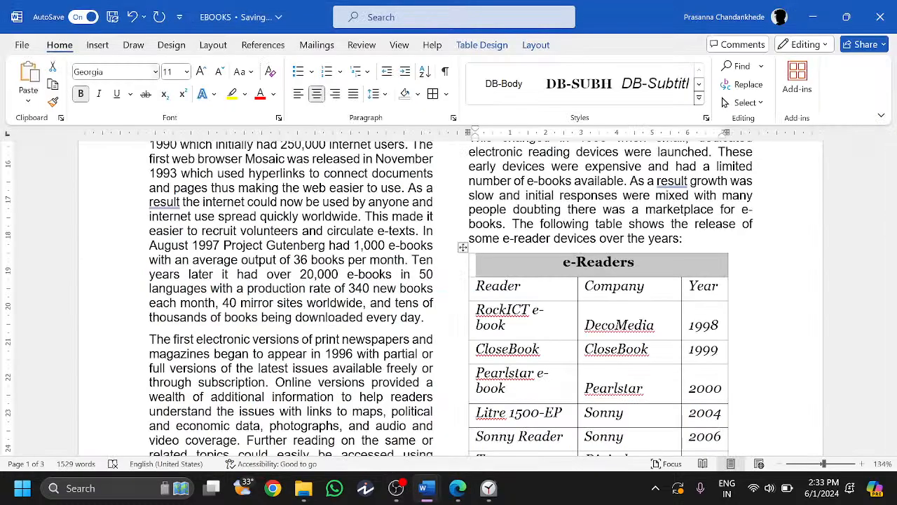
key("ctrl+i")
left_click(457, 489)
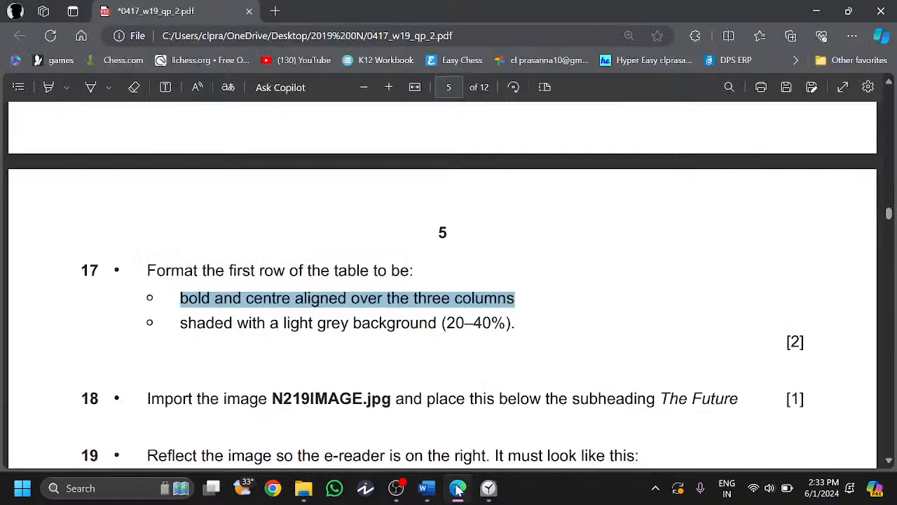
left_click(457, 489)
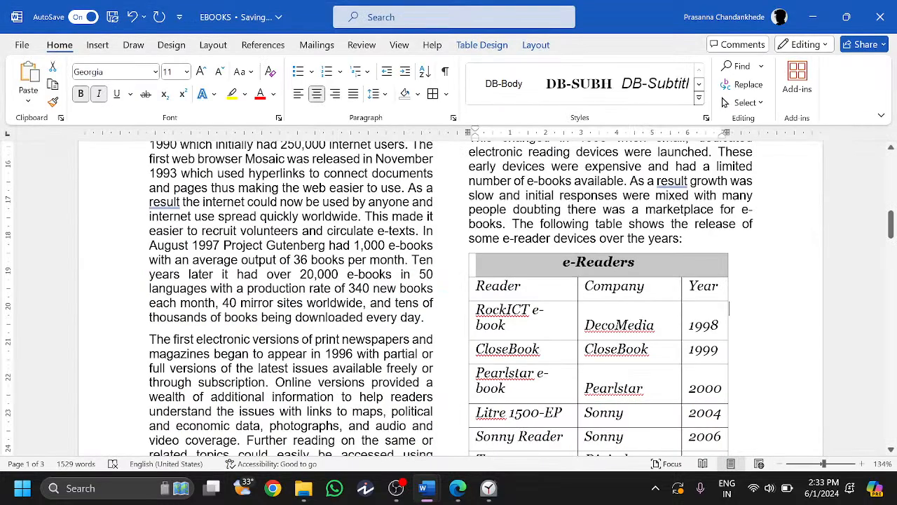
- Shade the e-Readers header row grey with White, Background 1, Darker 50%
right_click(635, 261)
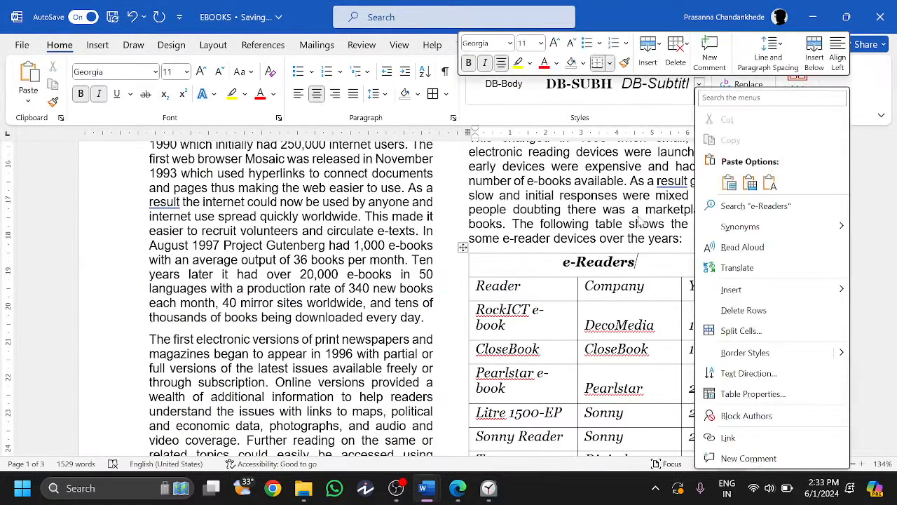
left_click(273, 95)
left_click(273, 95)
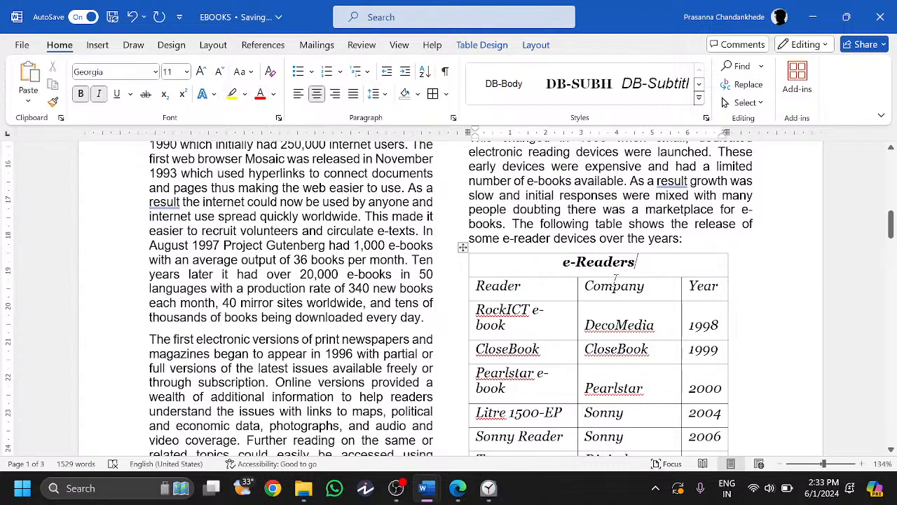
right_click(537, 280)
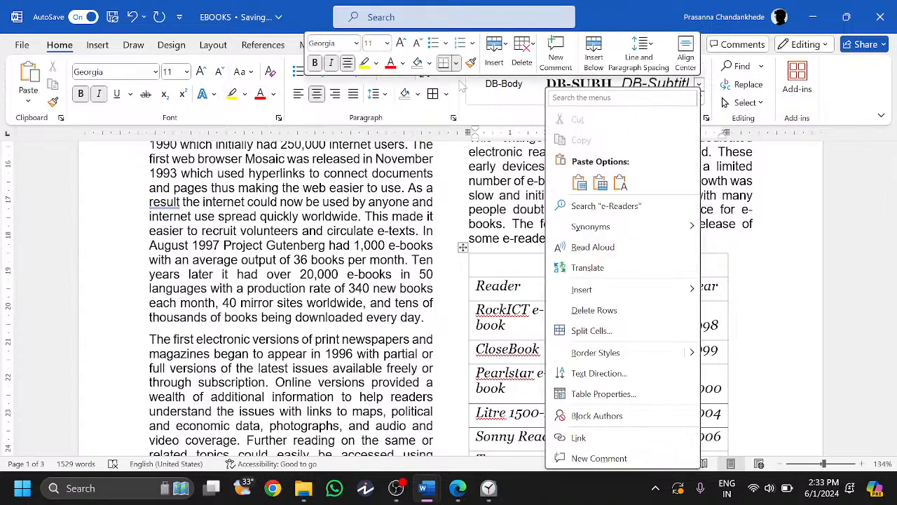
left_click(429, 63)
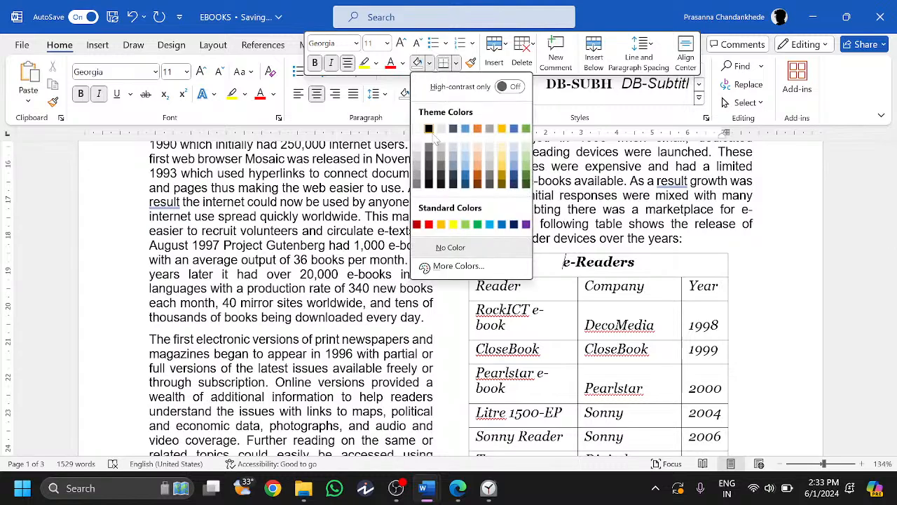
left_click(416, 184)
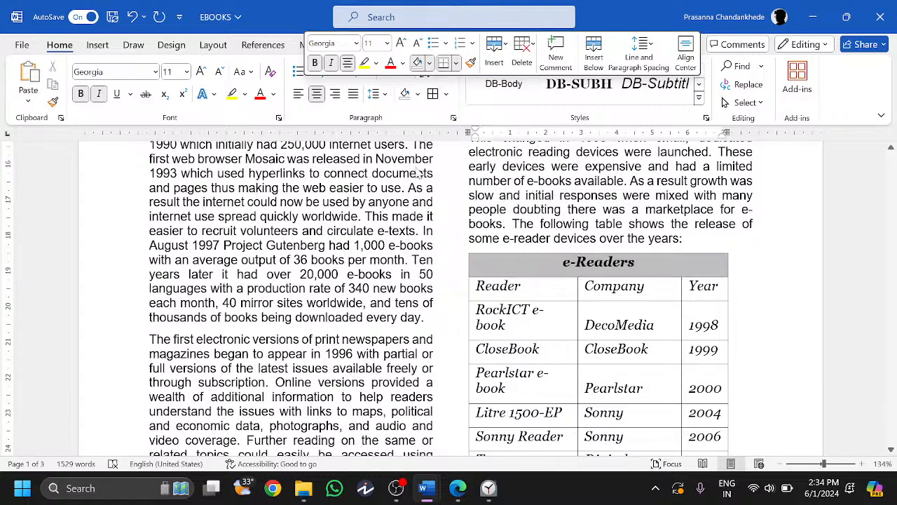
key("alt+Tab")
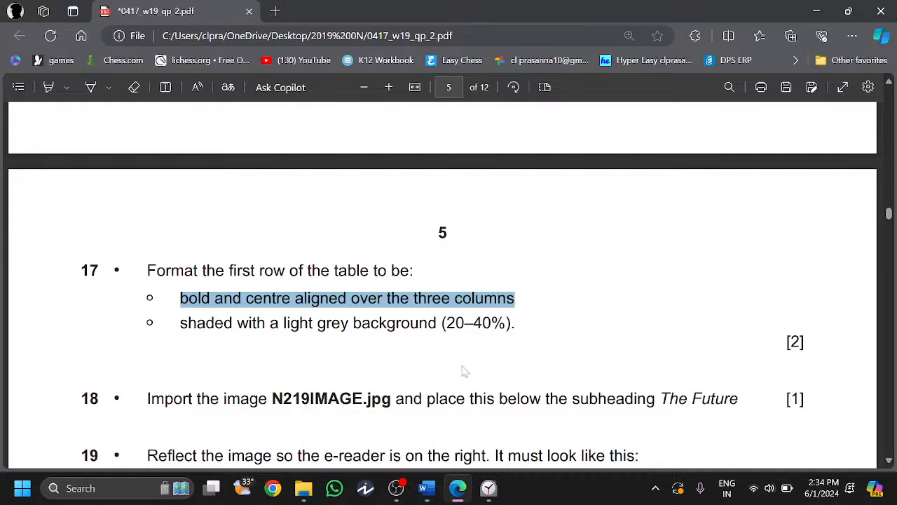
- Draw a tick next to question 17 on the exam paper
scroll(463, 372, "down", 1)
left_click(91, 87)
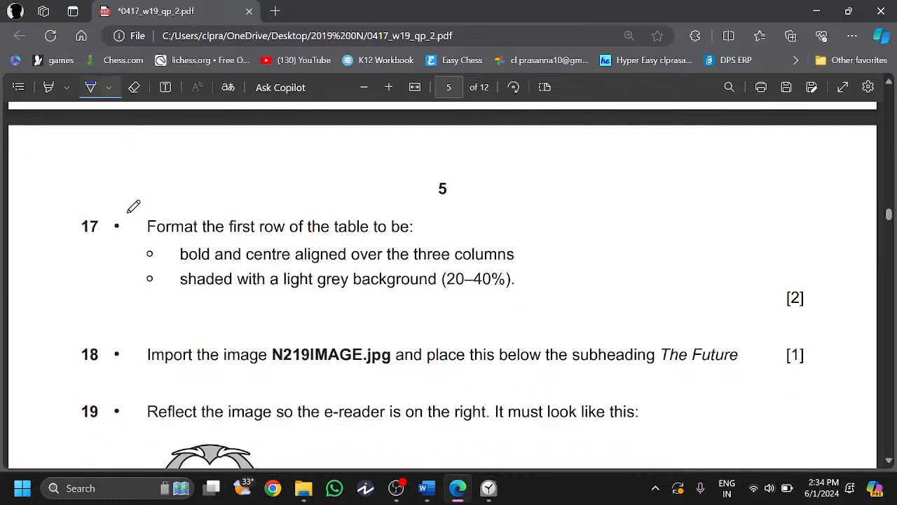
left_click_drag(75, 223, 105, 224)
key("Escape")
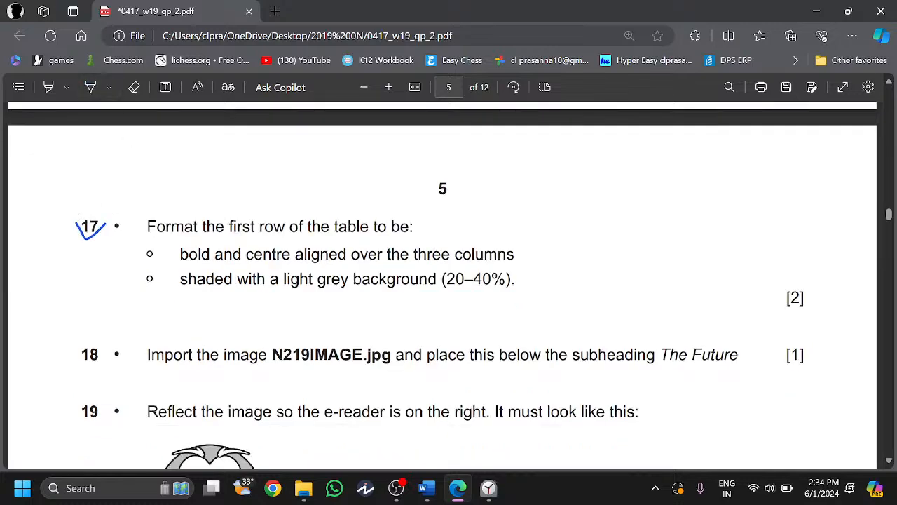
scroll(105, 225, "up", 1)
scroll(105, 224, "down", 1)
scroll(442, 280, "down", 3)
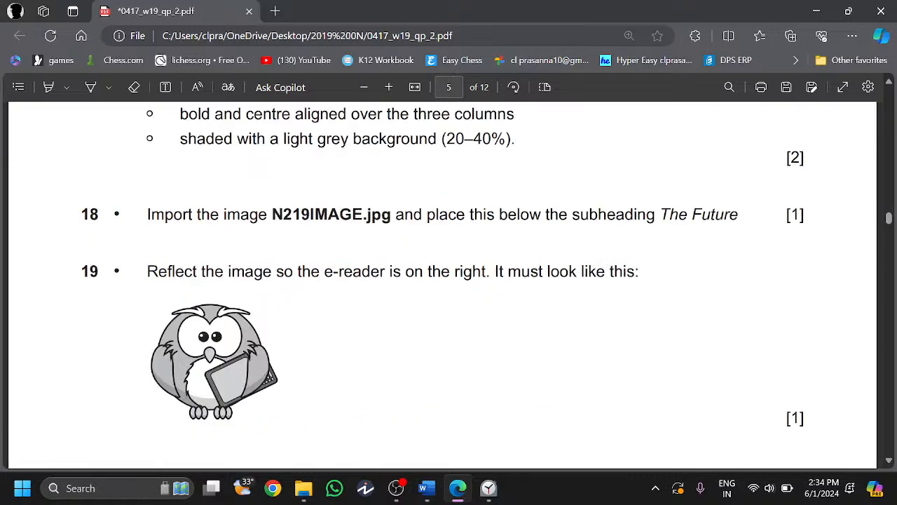
- Note the image file name N219IMAGE.jpg and return to the EBOOKS report
left_click_drag(272, 215, 390, 215)
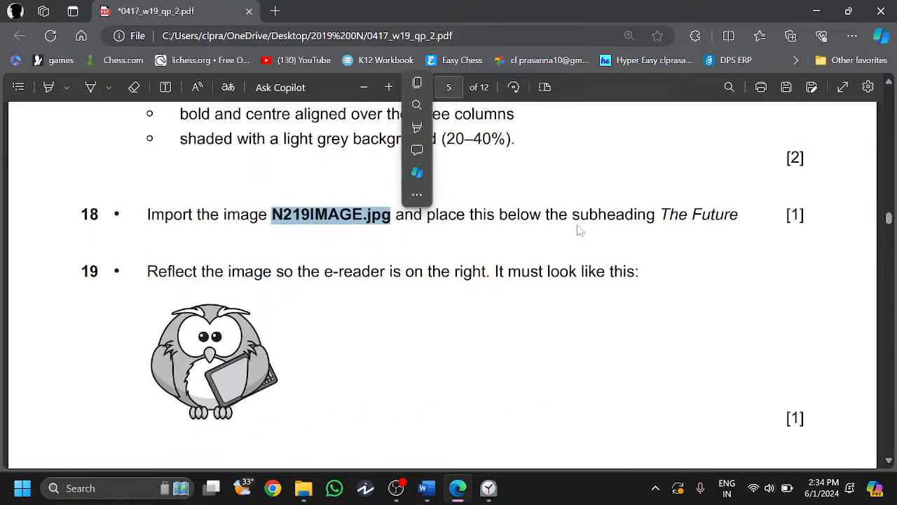
left_click(391, 405)
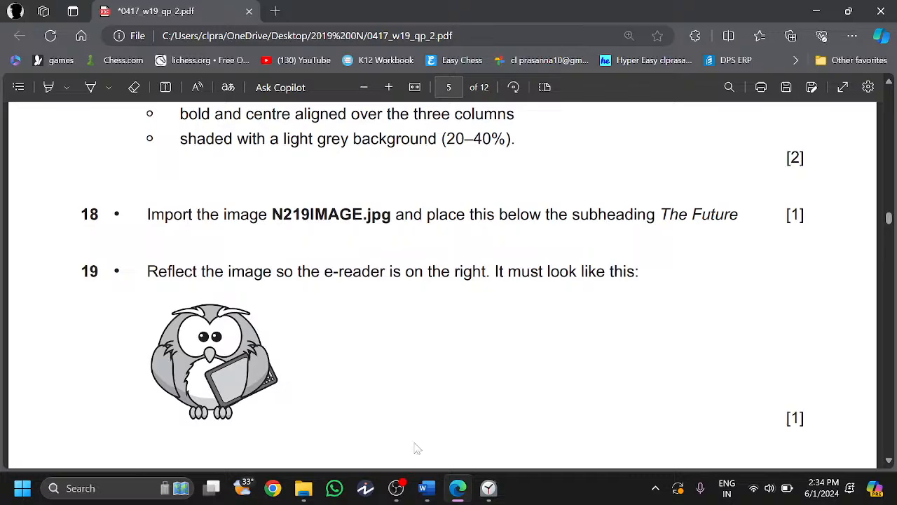
left_click(427, 488)
scroll(503, 353, "down", 5)
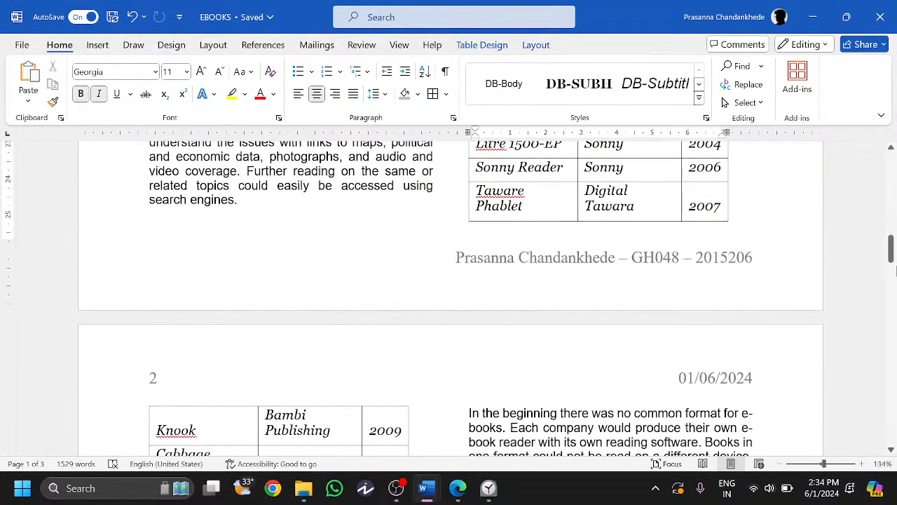
- Add an empty line below THE FUTURE heading
left_click_drag(891, 250, 892, 317)
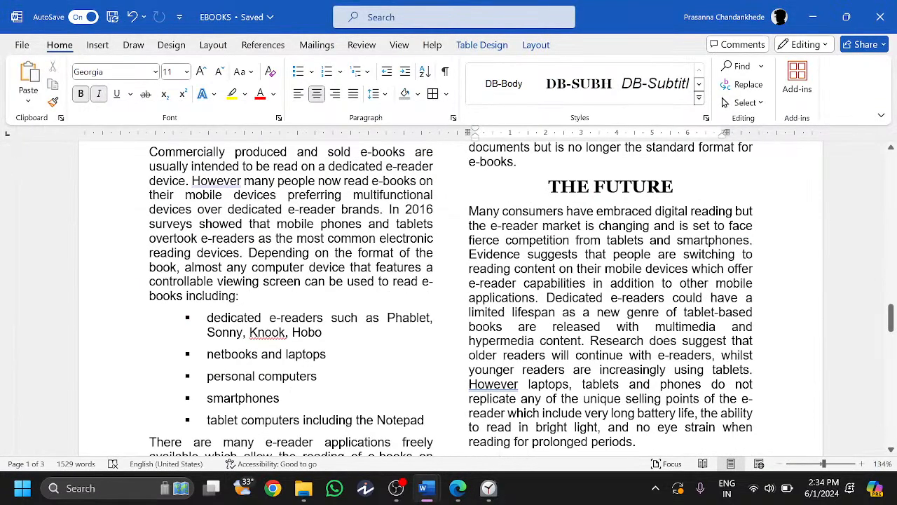
type("\\")
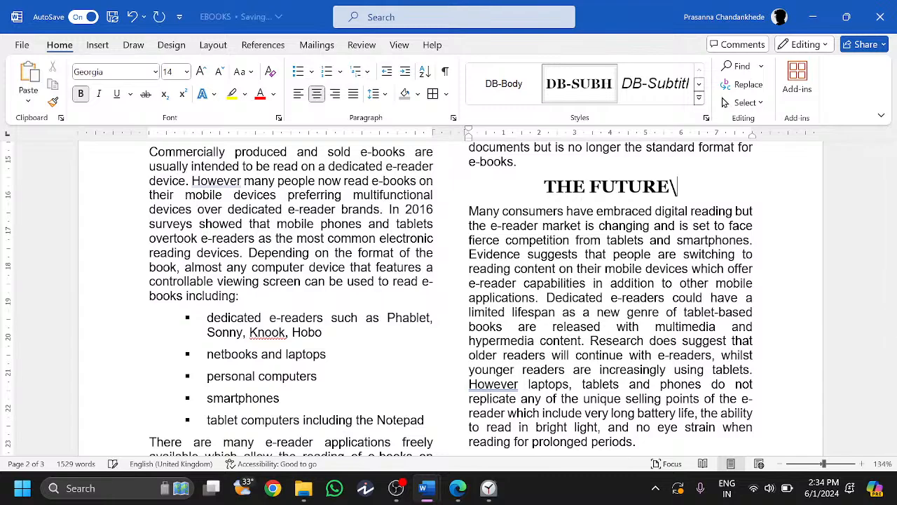
key("BackSpace")
key("Return")
- Insert N219IMAGE.jpg from the exam files folder and flip it horizontally
left_click(98, 44)
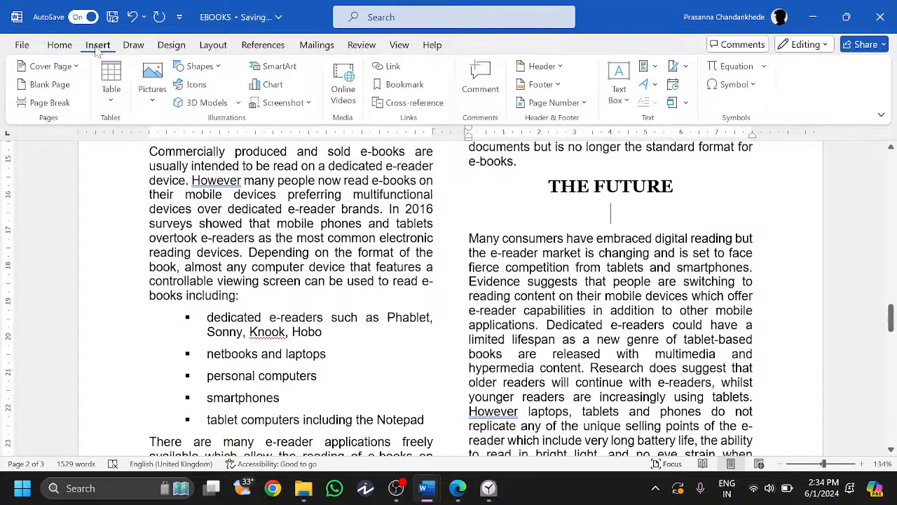
left_click(153, 82)
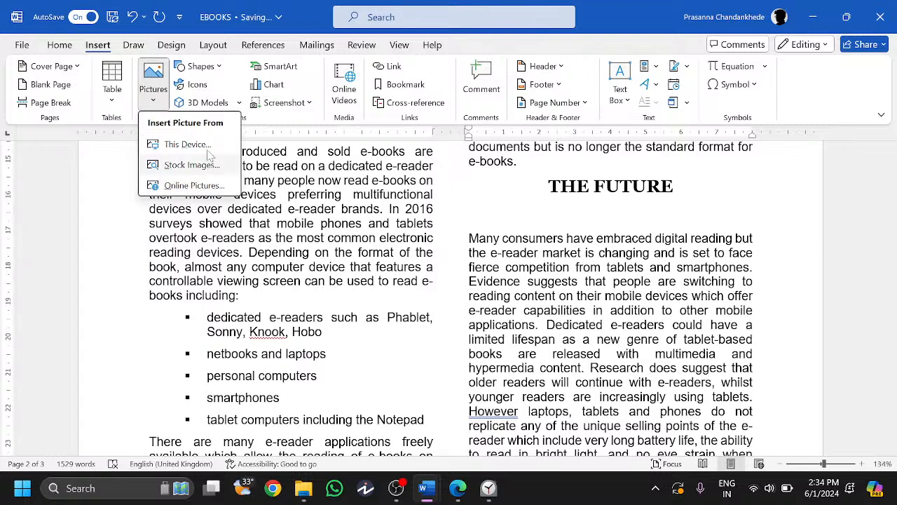
left_click(209, 147)
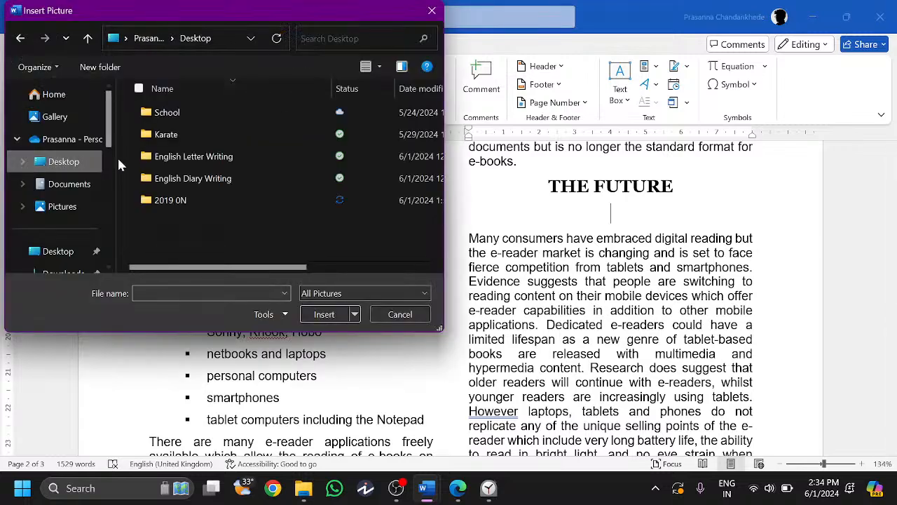
double_click(185, 201)
double_click(186, 116)
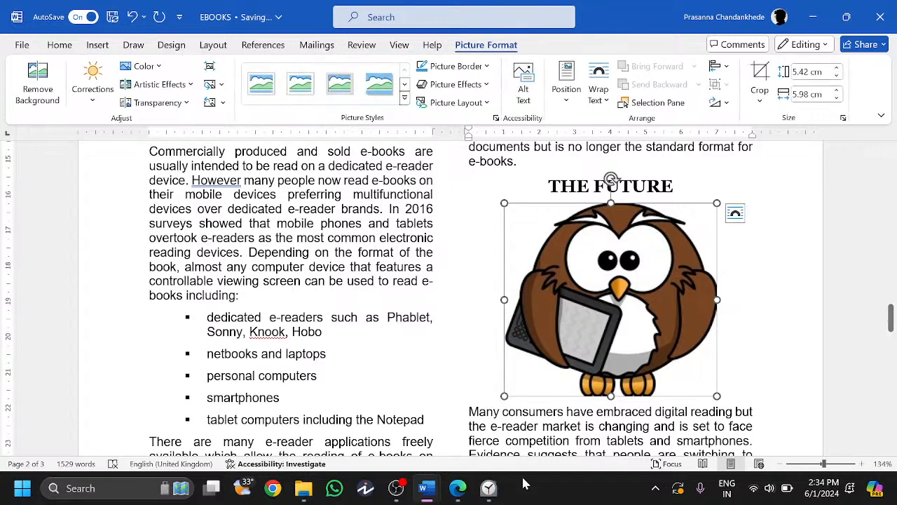
left_click(457, 488)
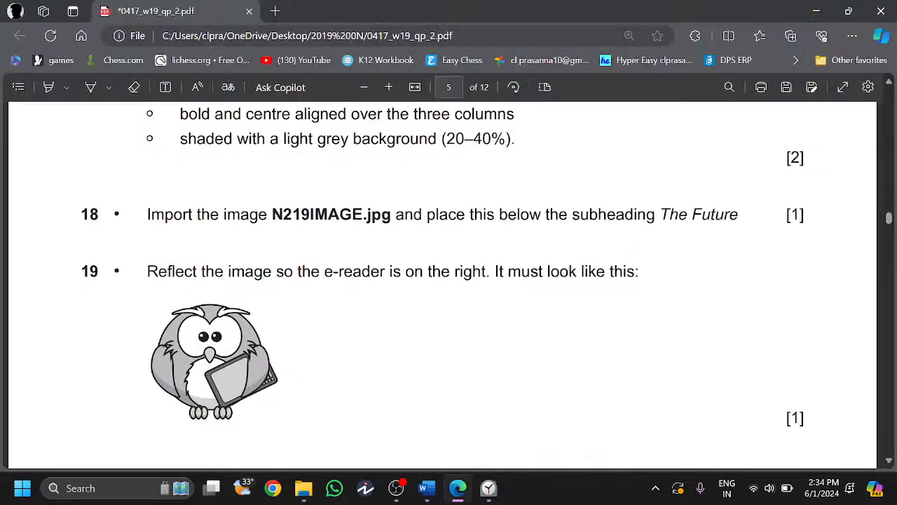
left_click(457, 488)
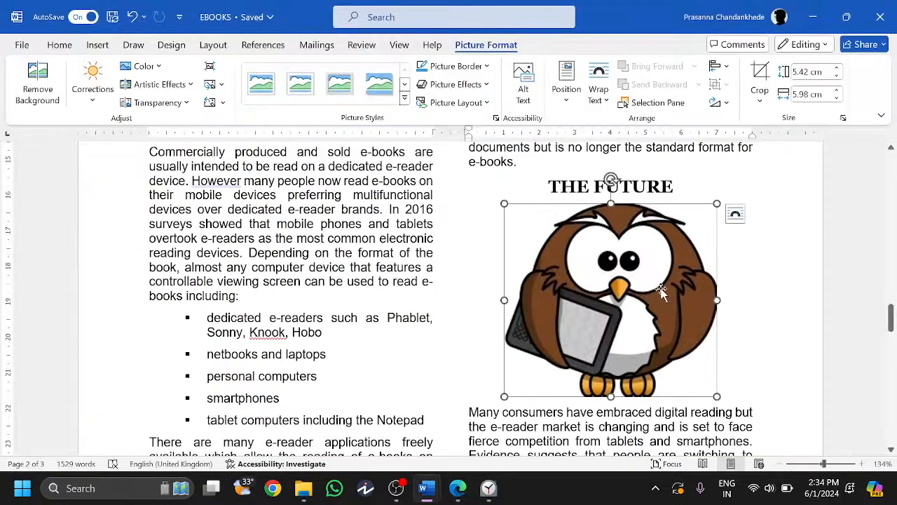
left_click_drag(717, 300, 685, 303)
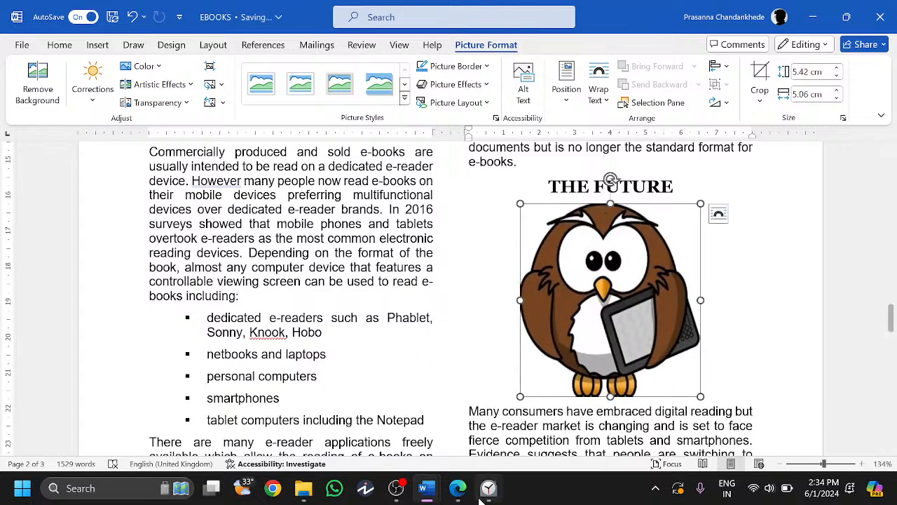
left_click(459, 489)
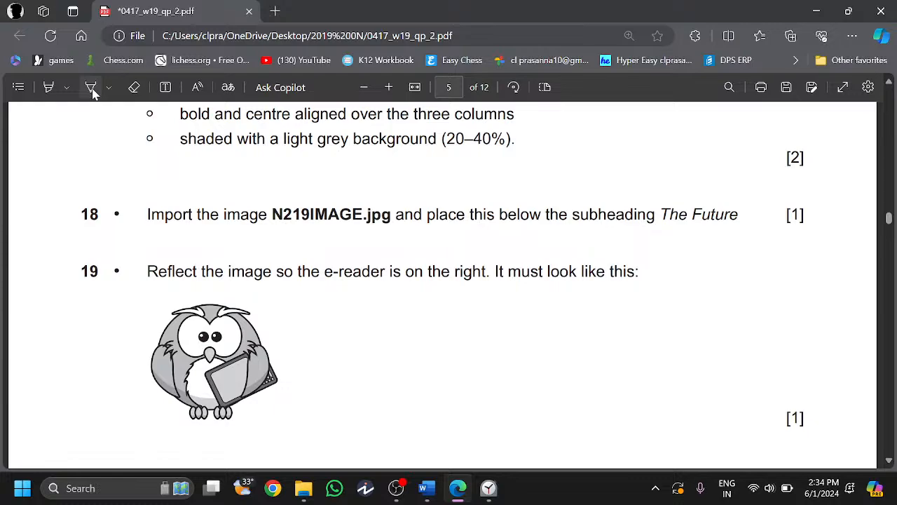
- Tick questions 18 and 19 and read question 20's resize requirement
left_click(90, 87)
left_click_drag(82, 210, 110, 198)
left_click_drag(78, 265, 110, 247)
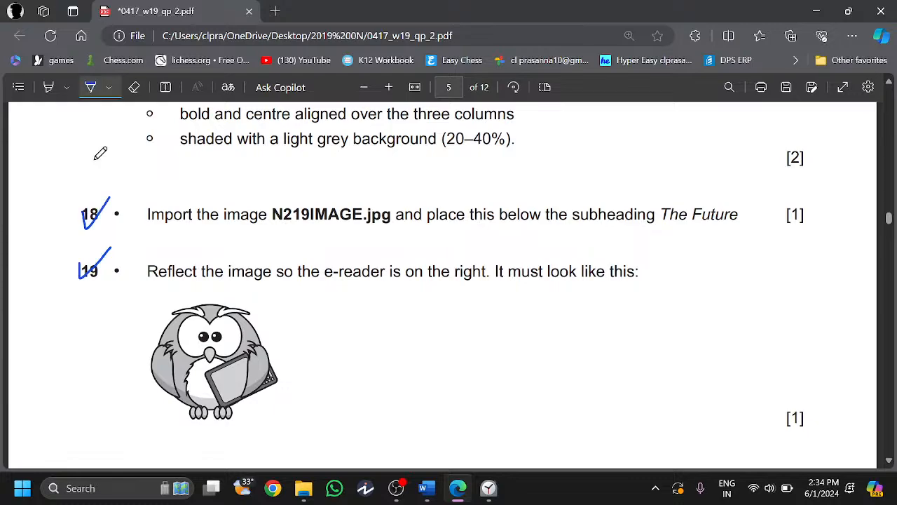
scroll(100, 154, "down", 4)
key("Escape")
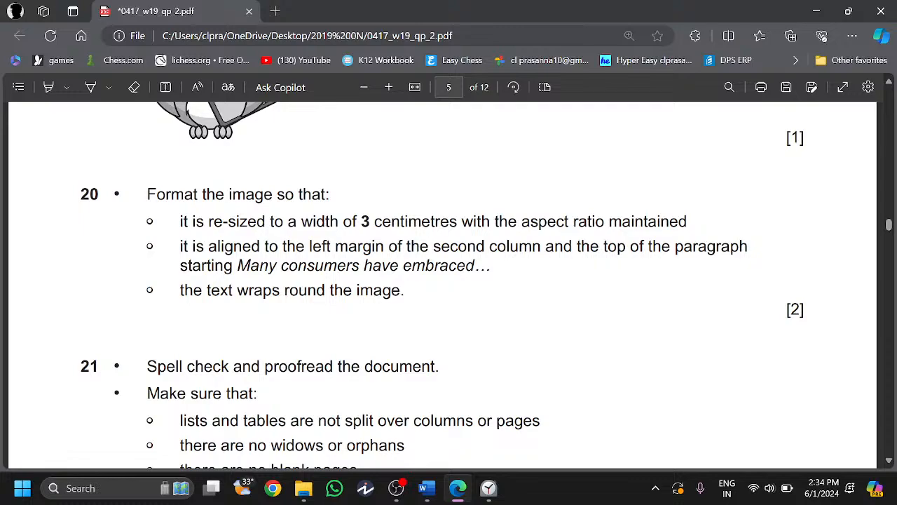
scroll(449, 284, "up", 1)
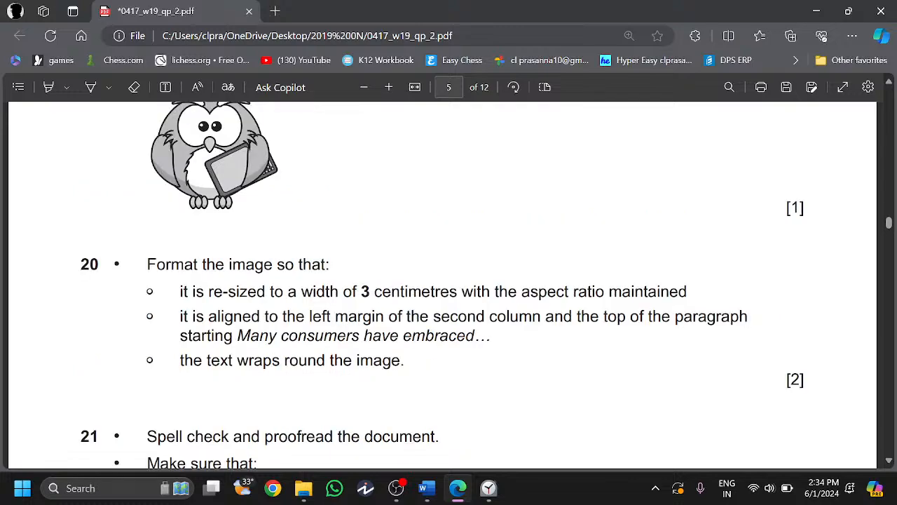
left_click_drag(181, 292, 339, 291)
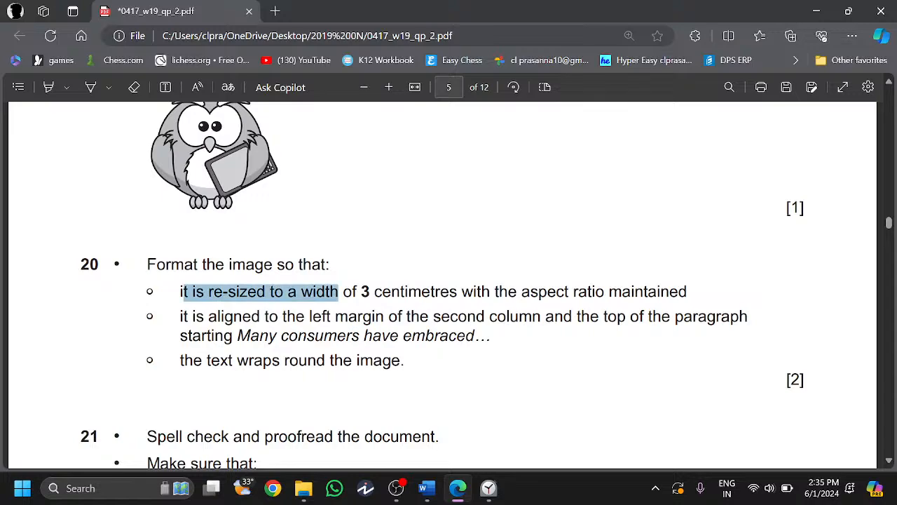
left_click(465, 393)
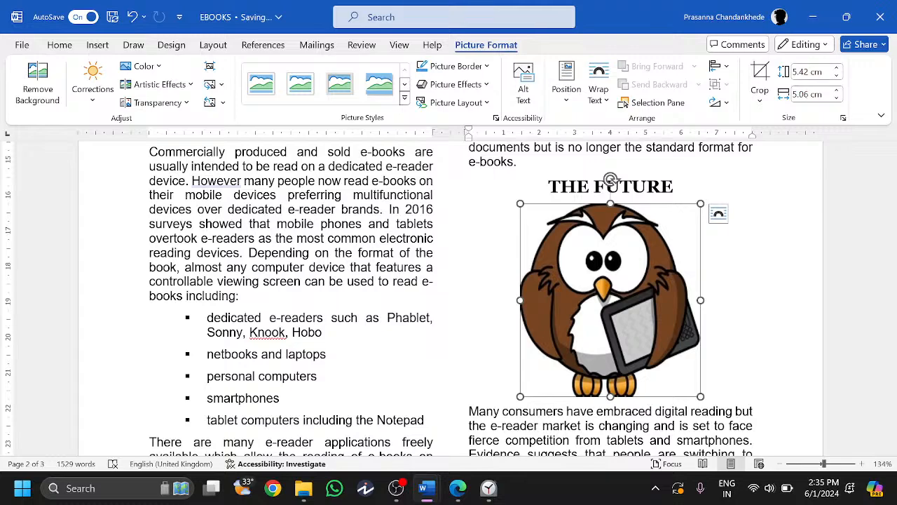
- Set the owl picture's width to 3 cm, then bring up the N219EVIDENCE document
left_click(803, 94)
type("3")
key("Return")
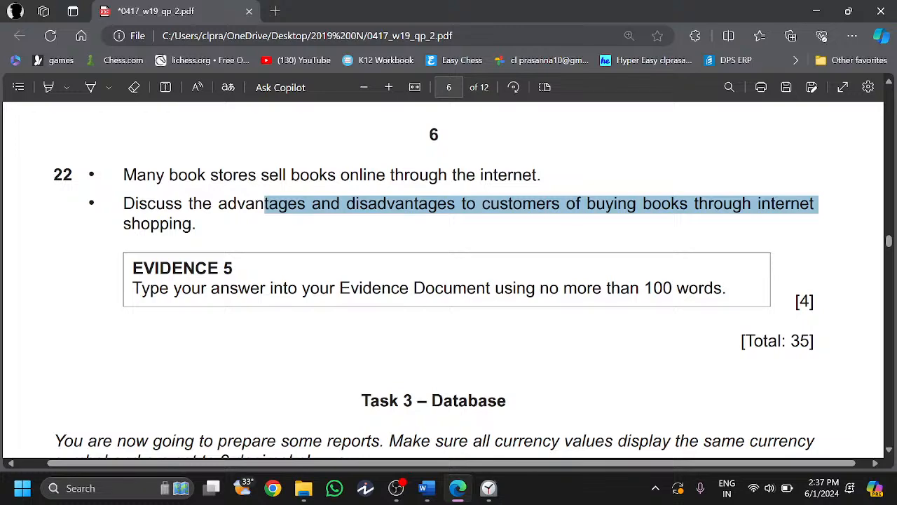
left_click(449, 224)
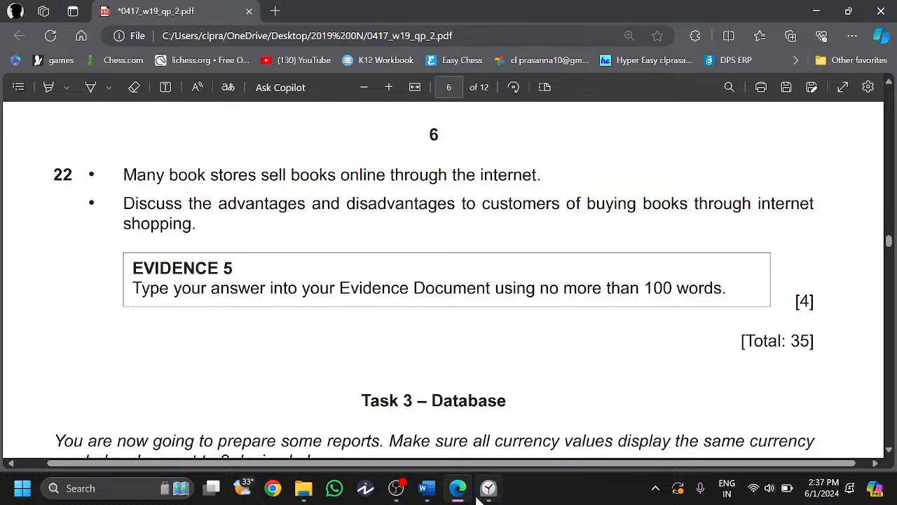
mouse_move(426, 487)
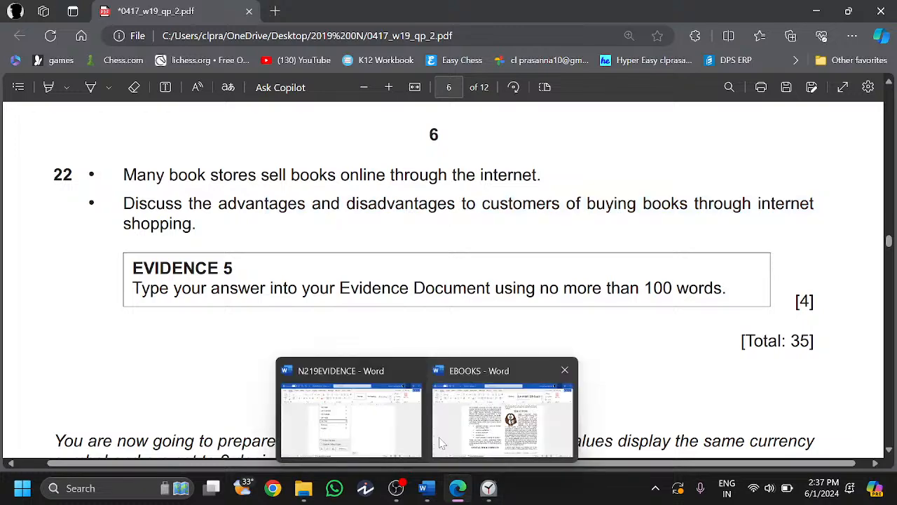
left_click(457, 489)
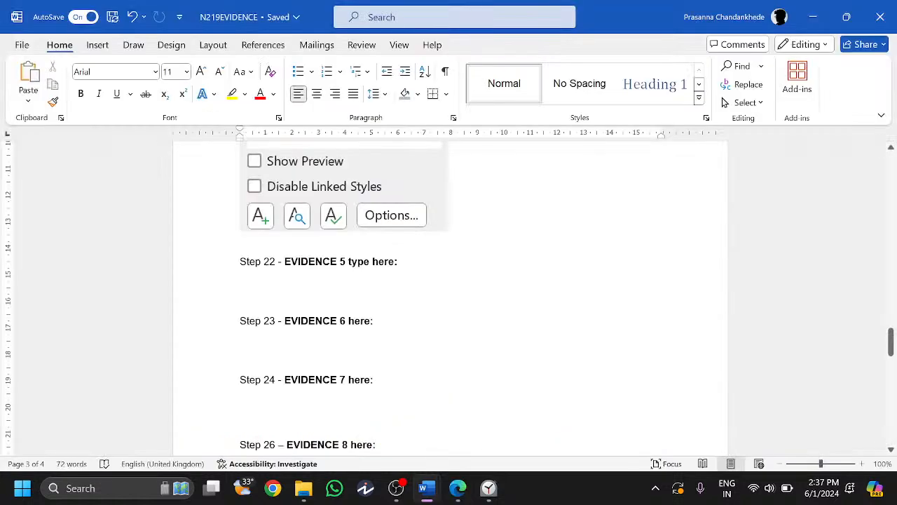
- Type the advantages: books bought from home, prices compared before buying
type("Books")
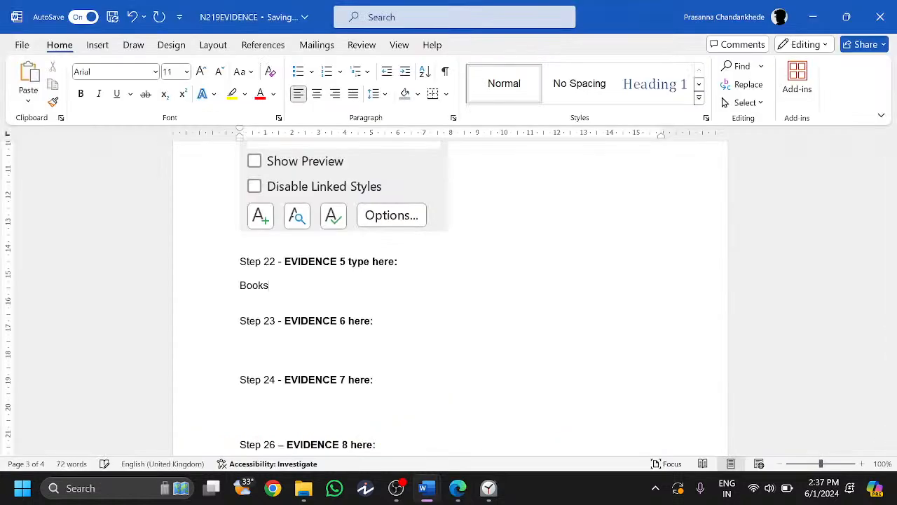
type("can be bought from the co")
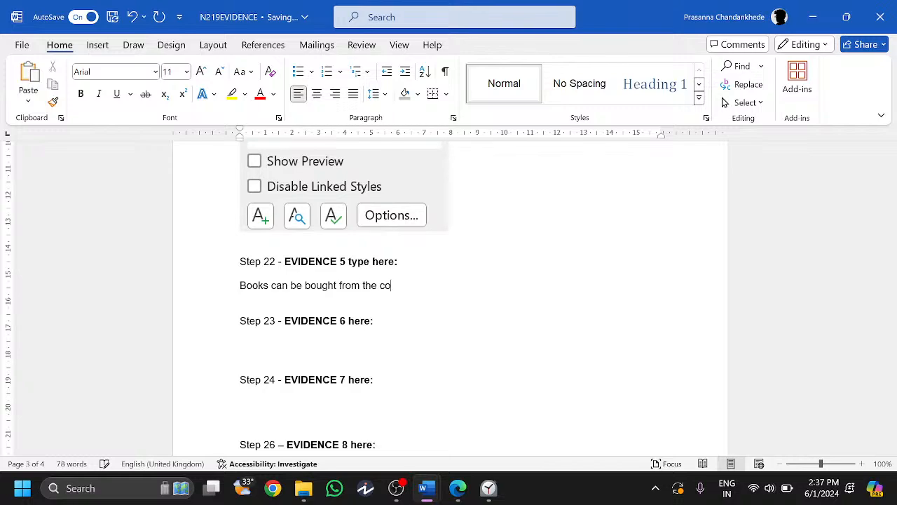
type("mfort of your home")
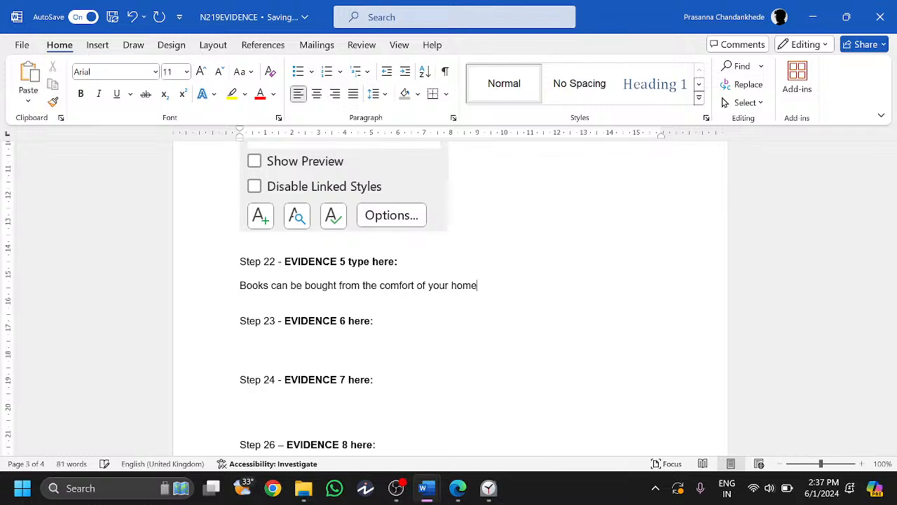
type(". Princ")
key("BackSpace")
key("BackSpace")
type("ces of other book")
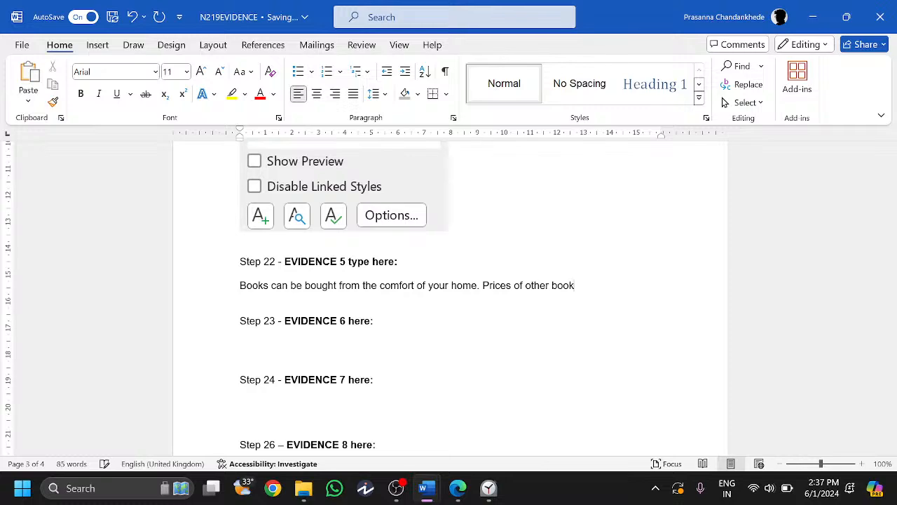
type("s can be compared before bogu")
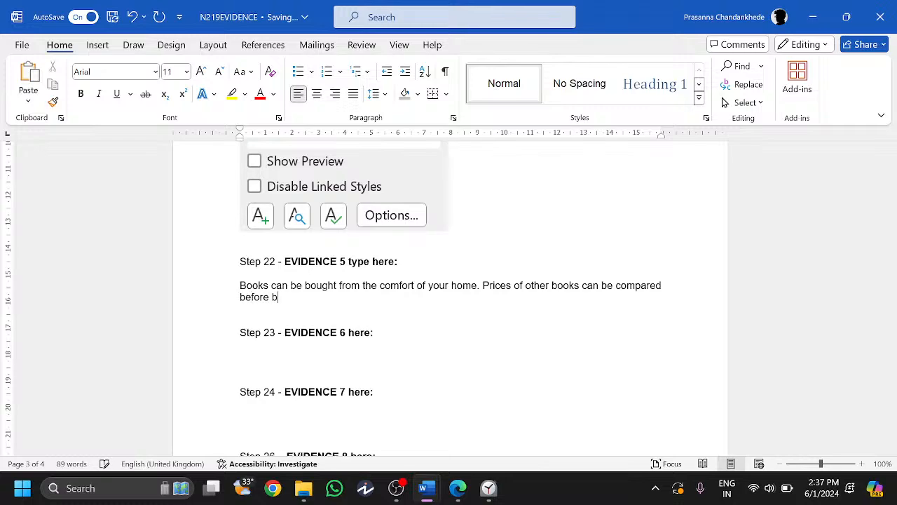
key("BackSpace")
key("BackSpace")
type("ught.")
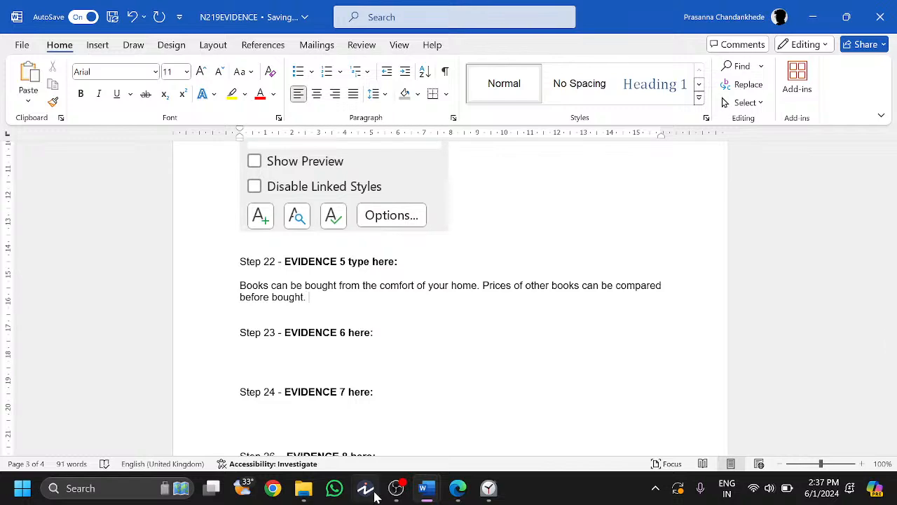
- Check the question's word limit and marks on the exam paper
left_click(449, 494)
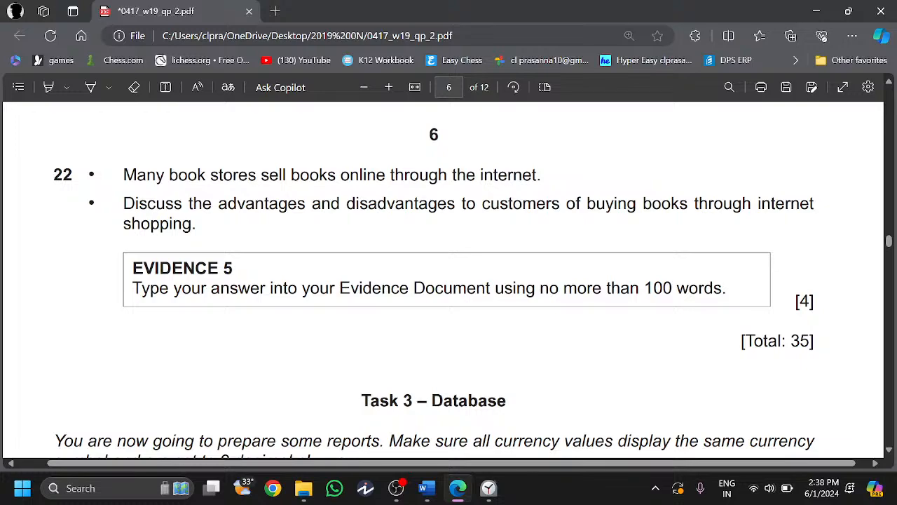
double_click(700, 289)
left_click(737, 307)
double_click(805, 301)
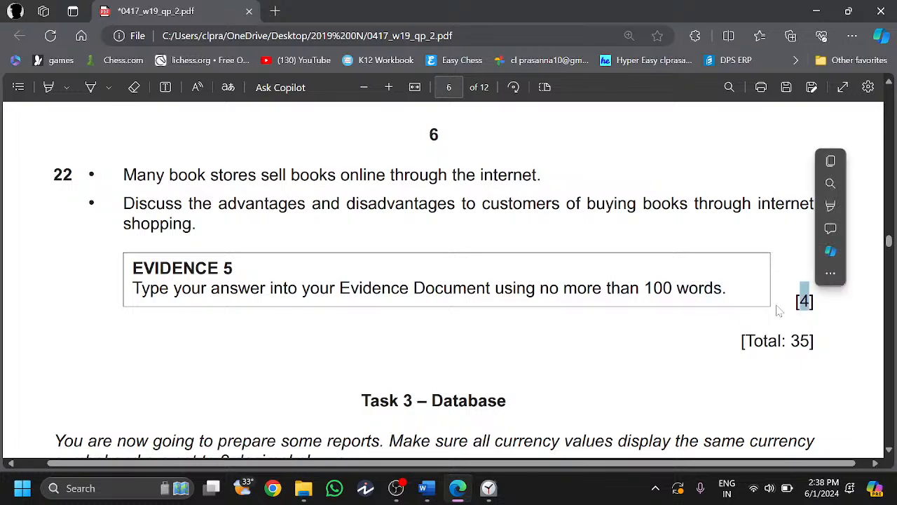
left_click(778, 310)
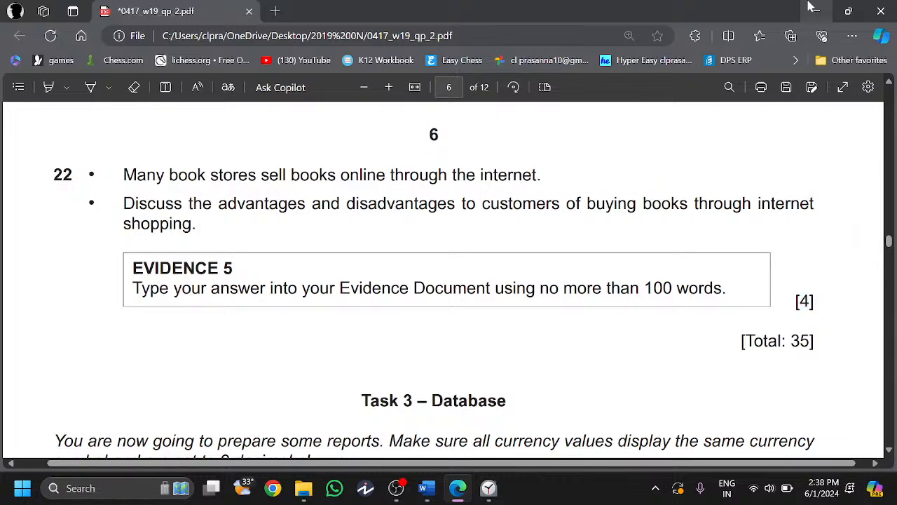
key("alt+Tab")
- Add a 'However' paragraph on disadvantages: no physical feel, extra delivery cost
key("Return")
key("Return")
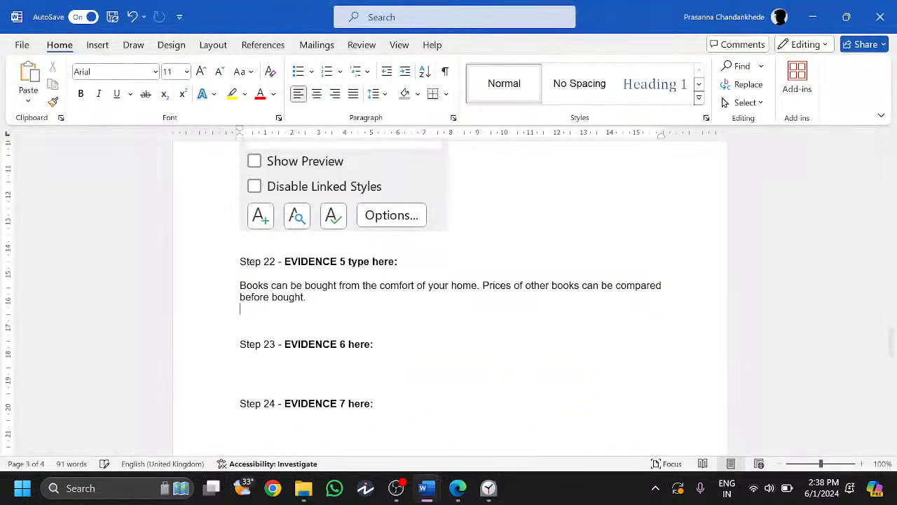
type("However, ")
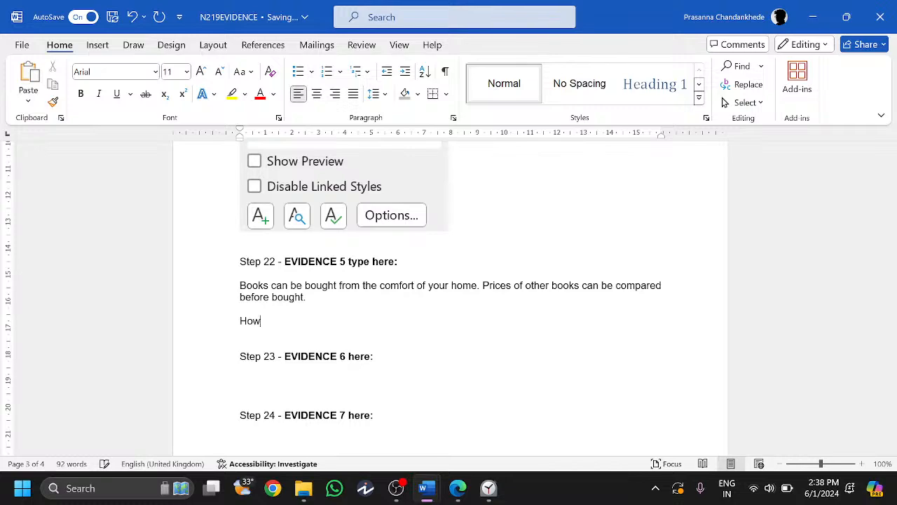
type("customer doe")
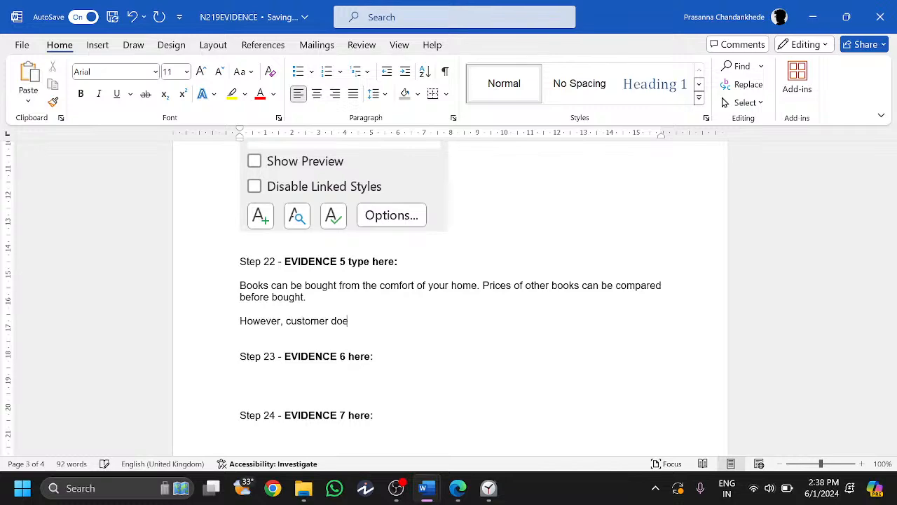
type("s not get the physical feel of the books being purchased. Extra delivery co")
type("st. Makes customers la")
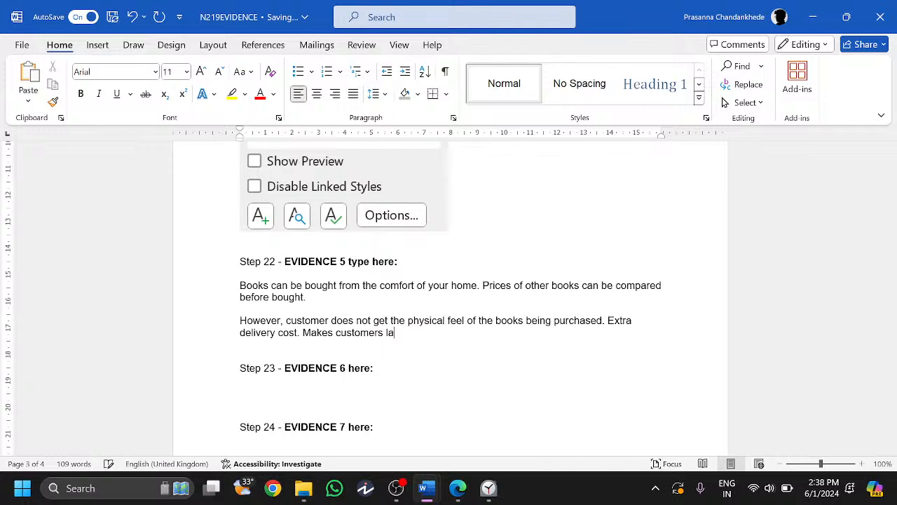
type("zy.")
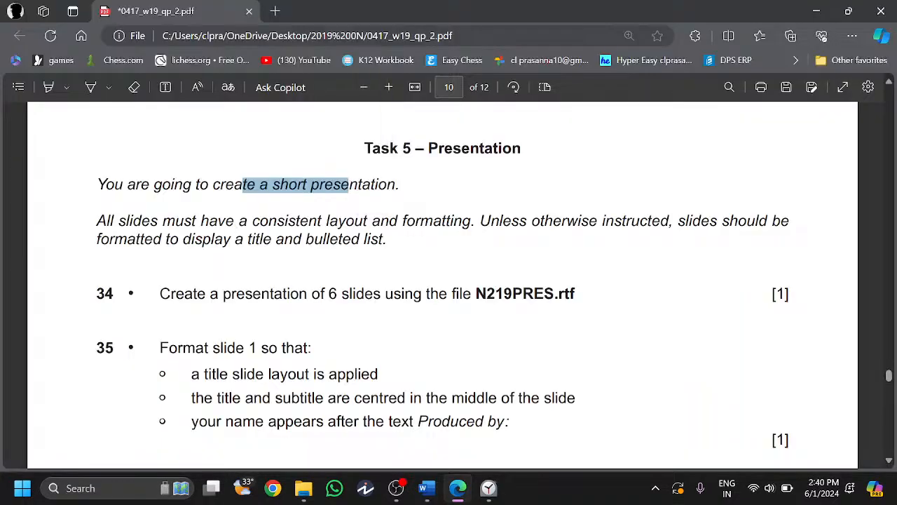
left_click_drag(97, 222, 207, 223)
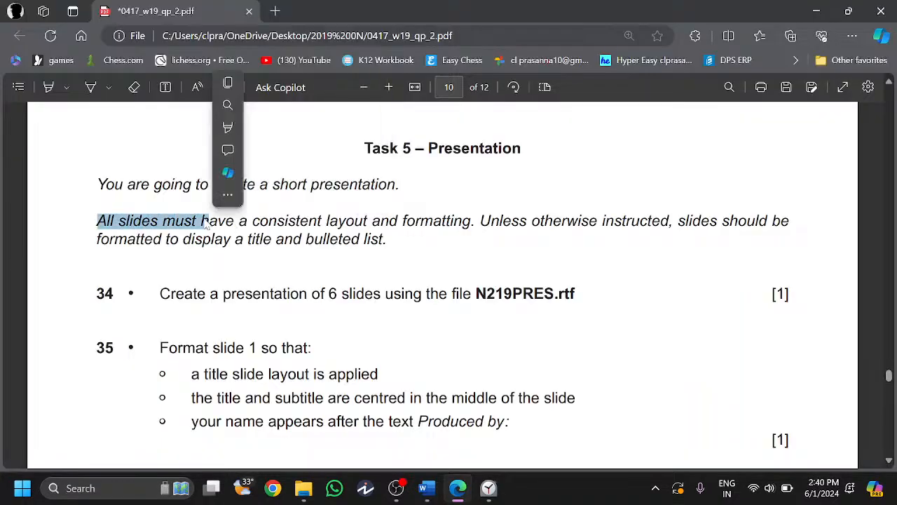
- Search Windows for 'prese' to find PowerPoint
left_click(207, 224)
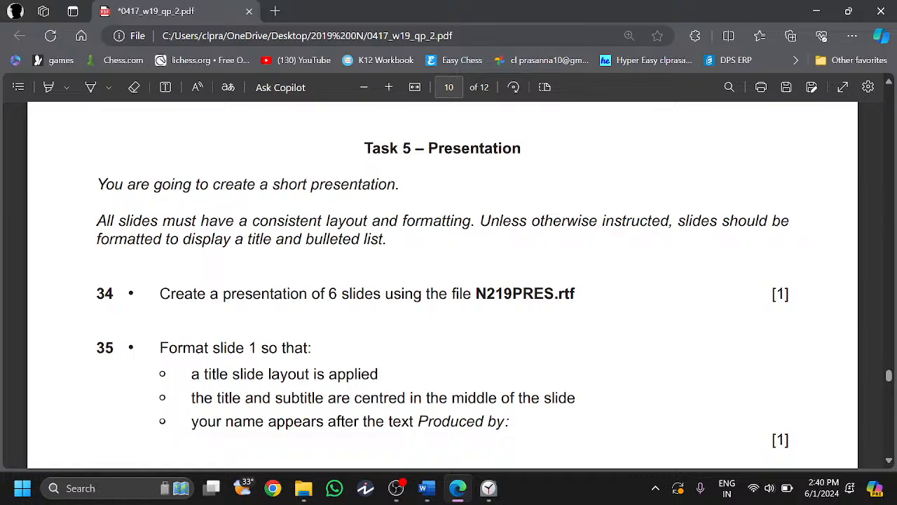
left_click(111, 491)
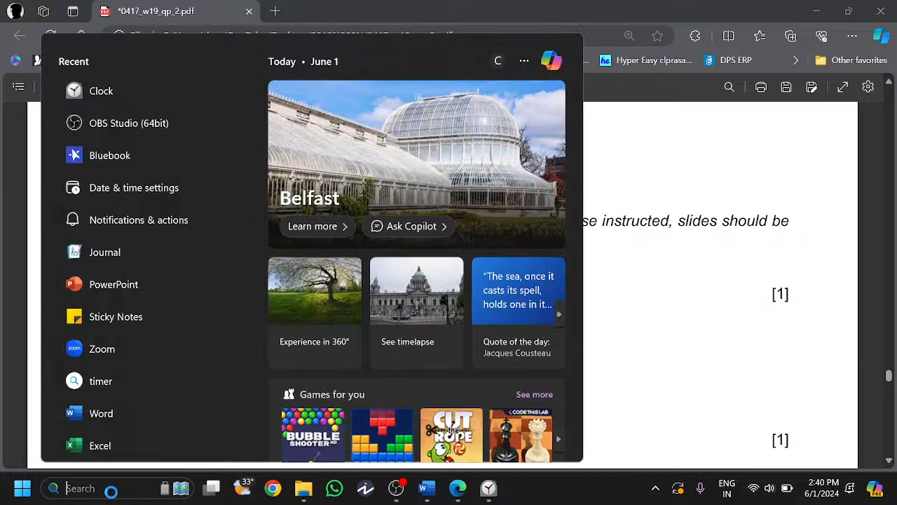
type("prese")
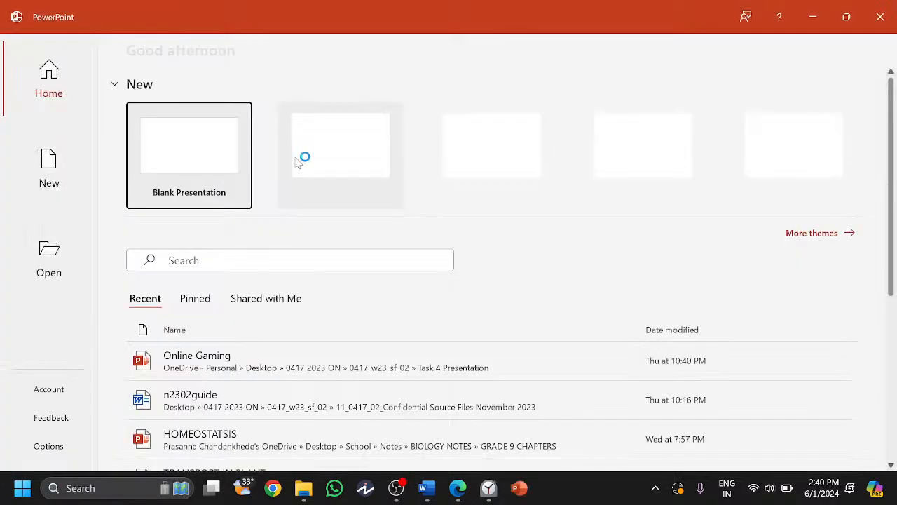
- Open N219PRES.rtf from the confidential source files folder using All Files, then show Slide Master
left_click(84, 284)
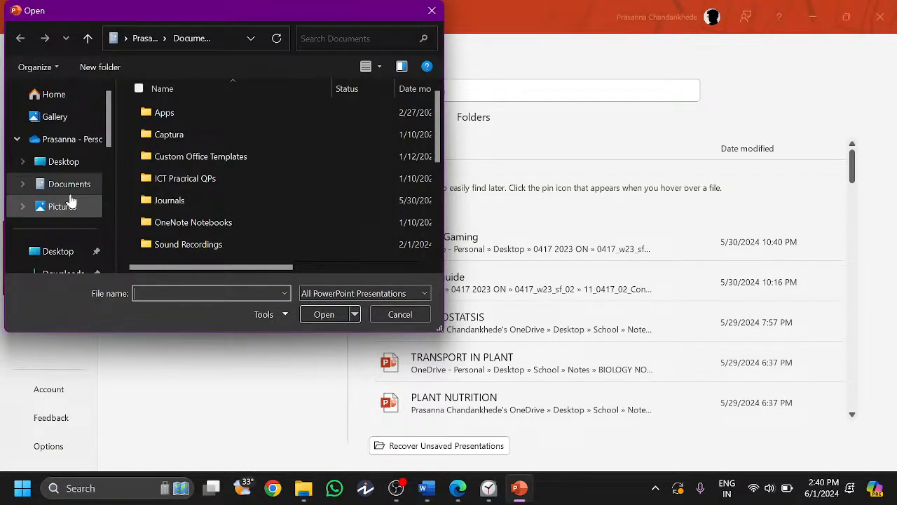
left_click(64, 161)
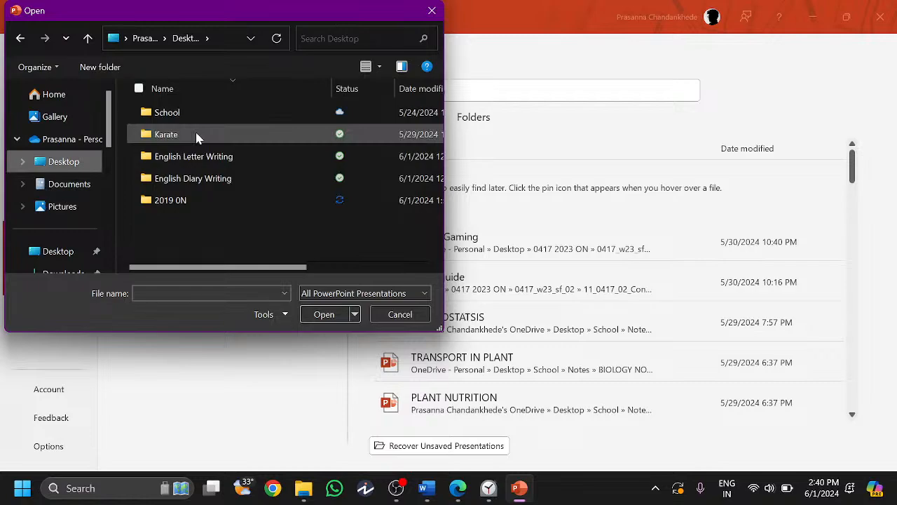
double_click(170, 201)
double_click(173, 117)
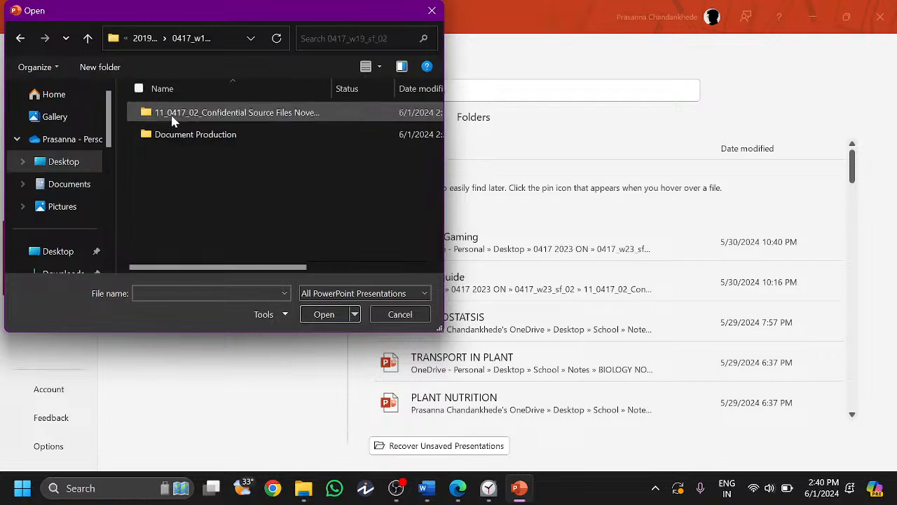
double_click(174, 118)
left_click(331, 291)
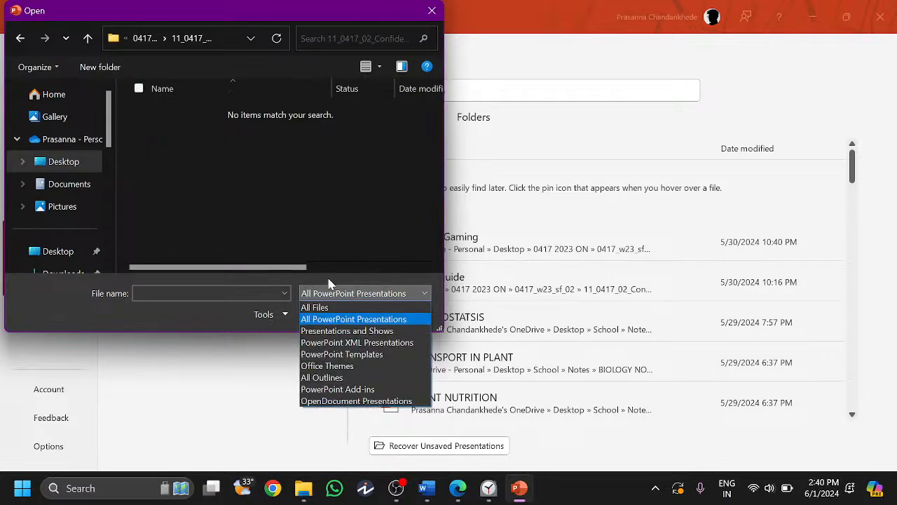
left_click(304, 489)
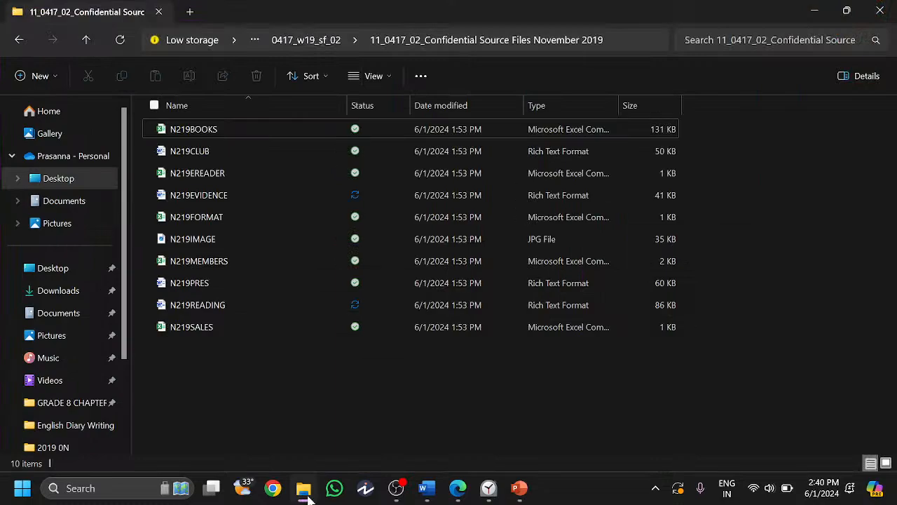
left_click(307, 494)
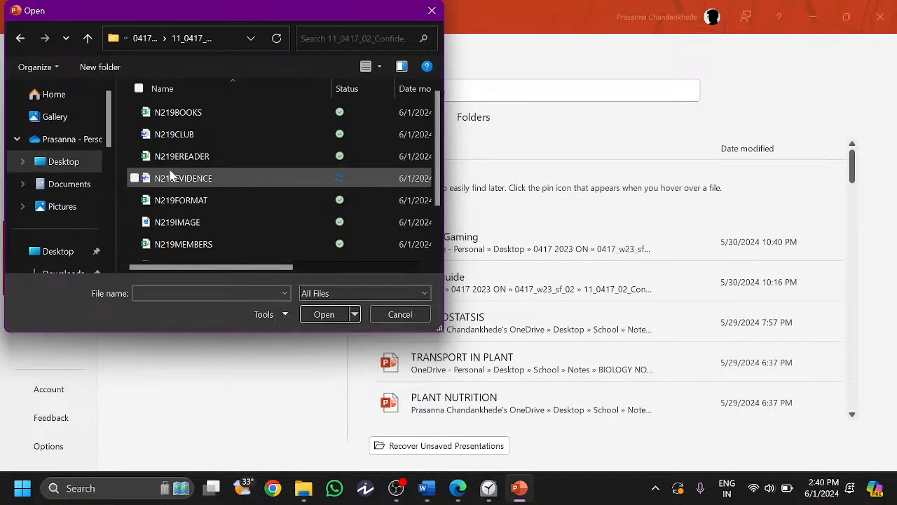
scroll(202, 233, "down", 1)
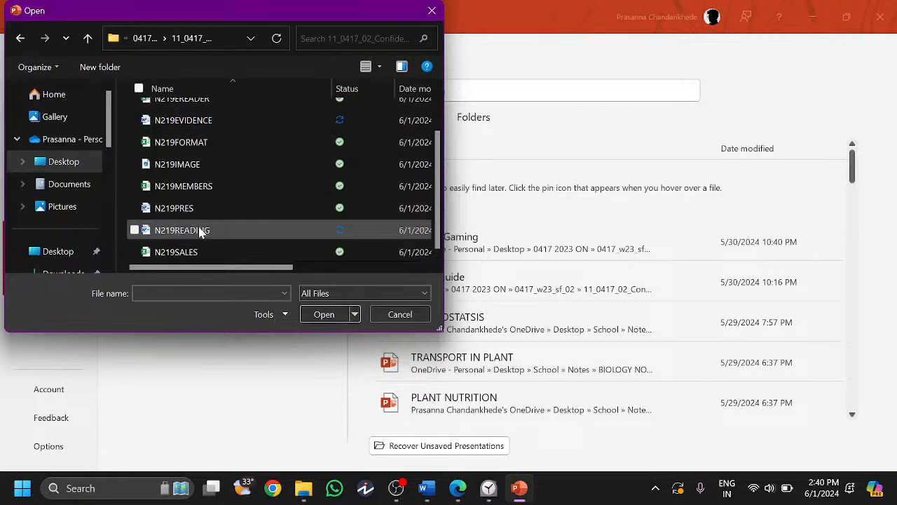
double_click(175, 208)
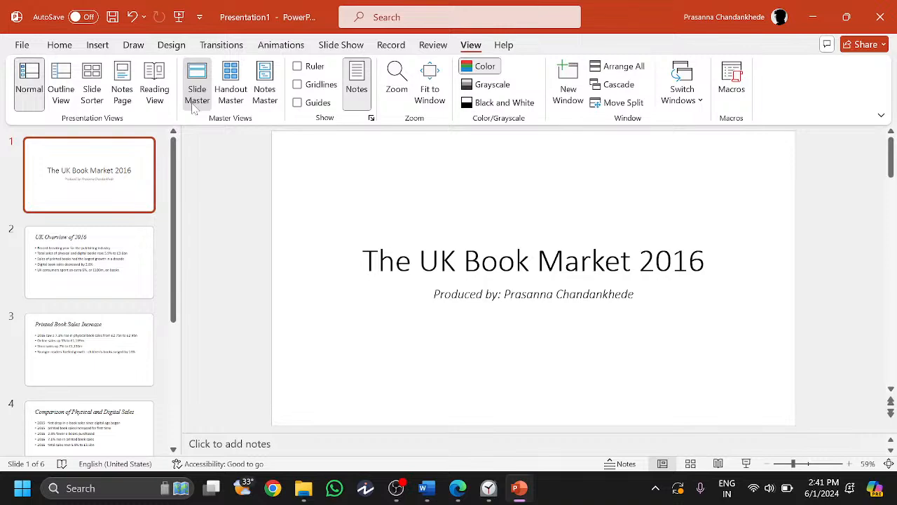
left_click(197, 91)
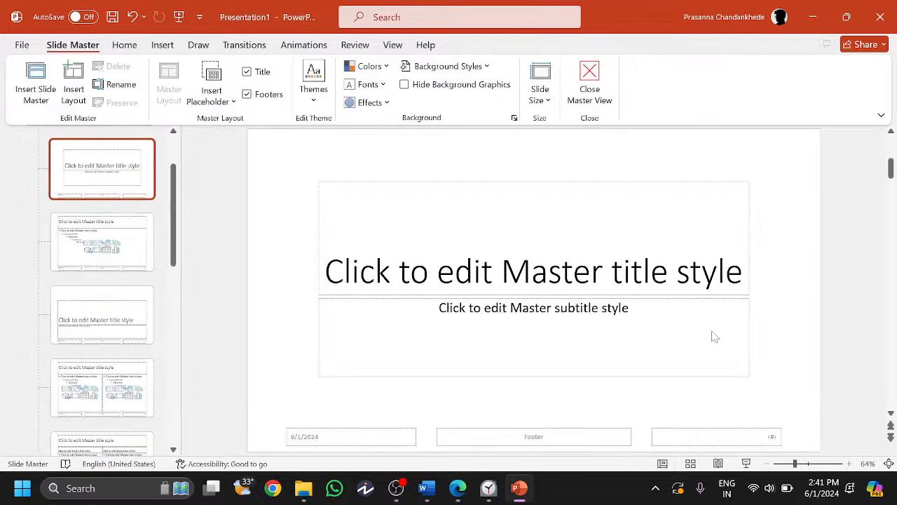
scroll(101, 178, "up", 2)
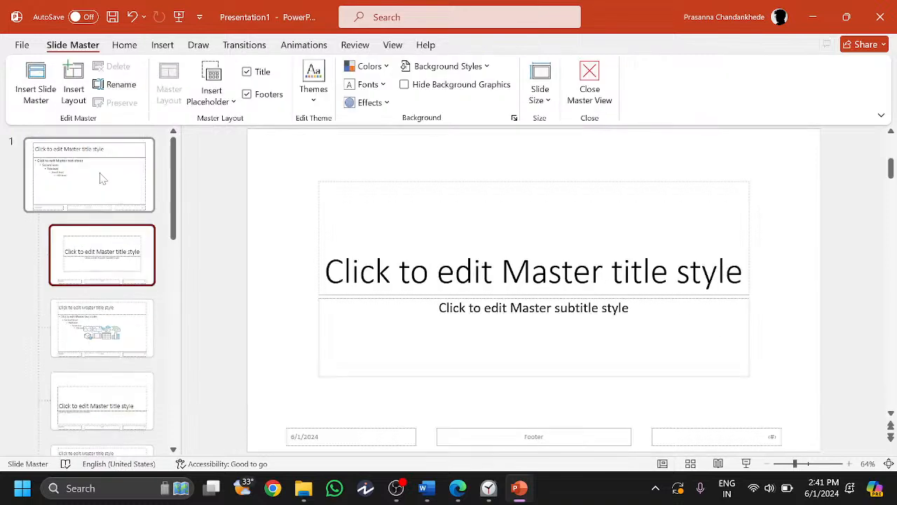